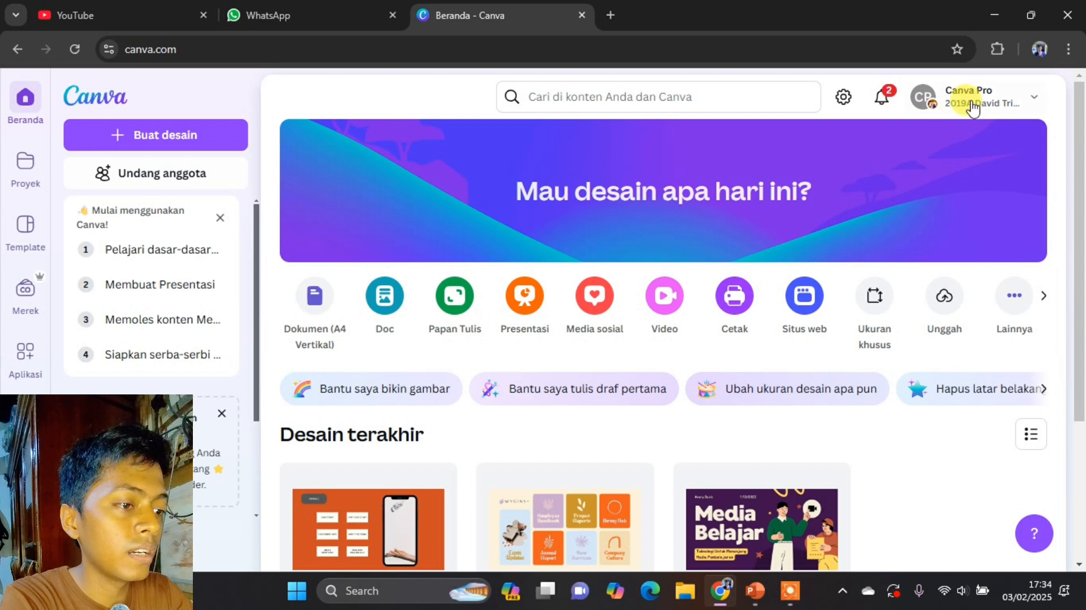
click(972, 107)
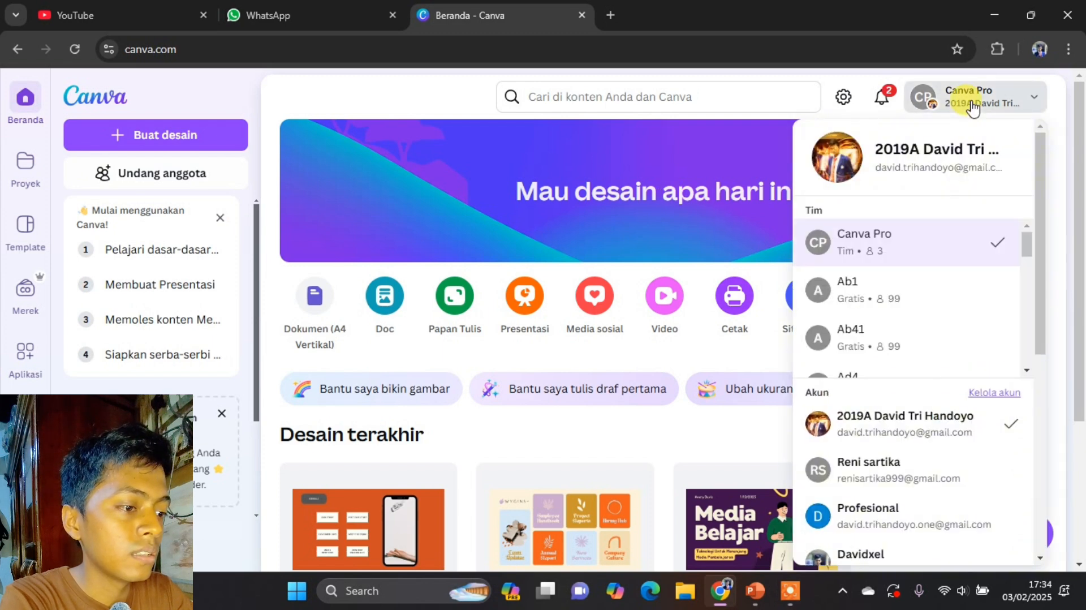
scroll(911, 340, down, 3)
scroll(894, 436, down, 5)
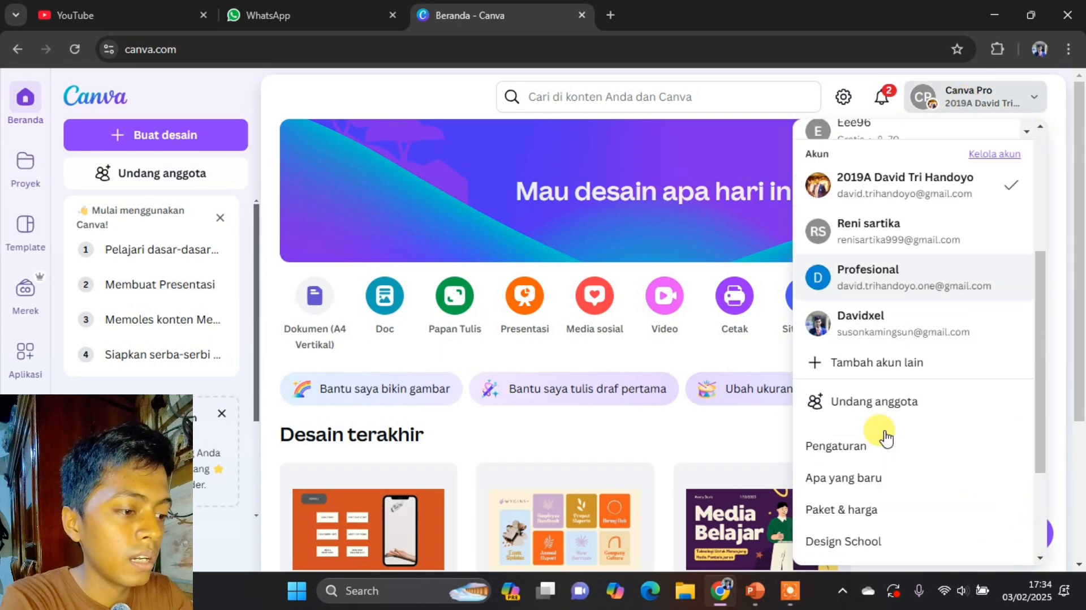
scroll(905, 438, down, 2)
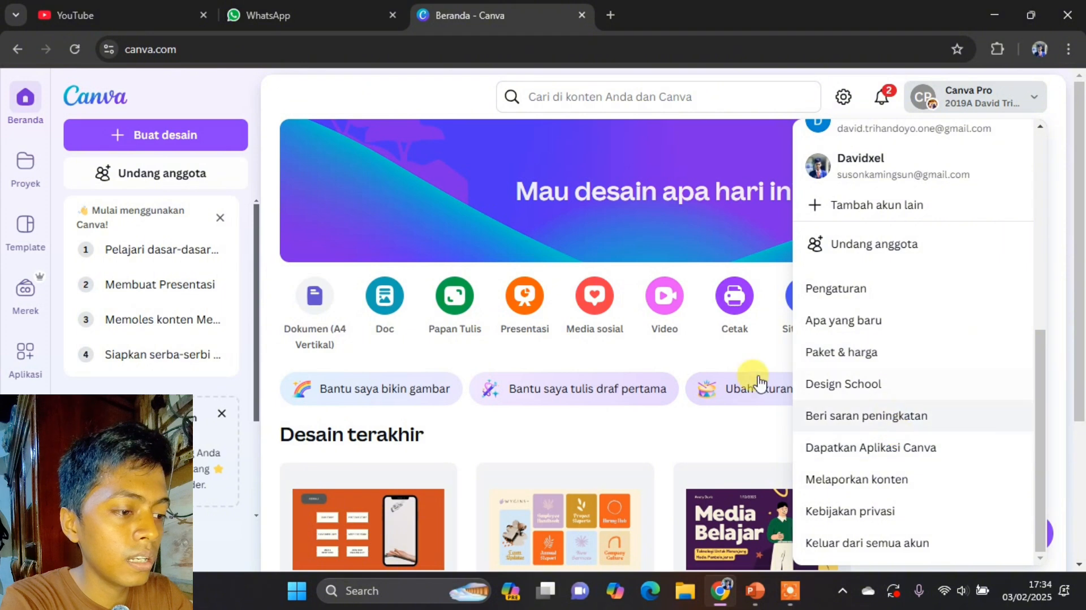
click(276, 311)
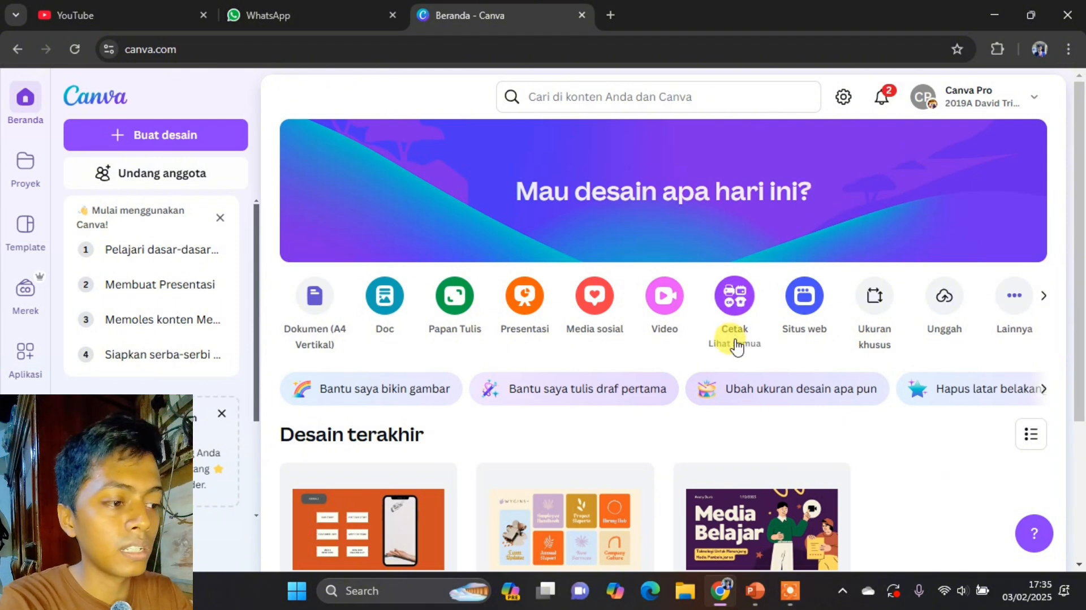
scroll(694, 346, down, 3)
scroll(685, 345, up, 3)
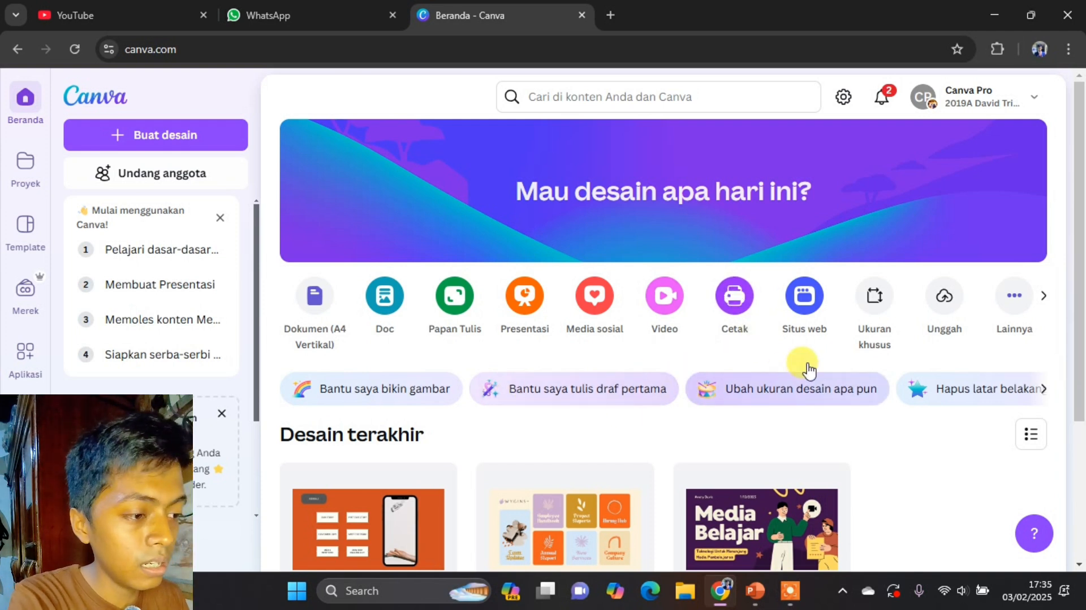
- Create a new blank website (Situs Web) design
click(801, 297)
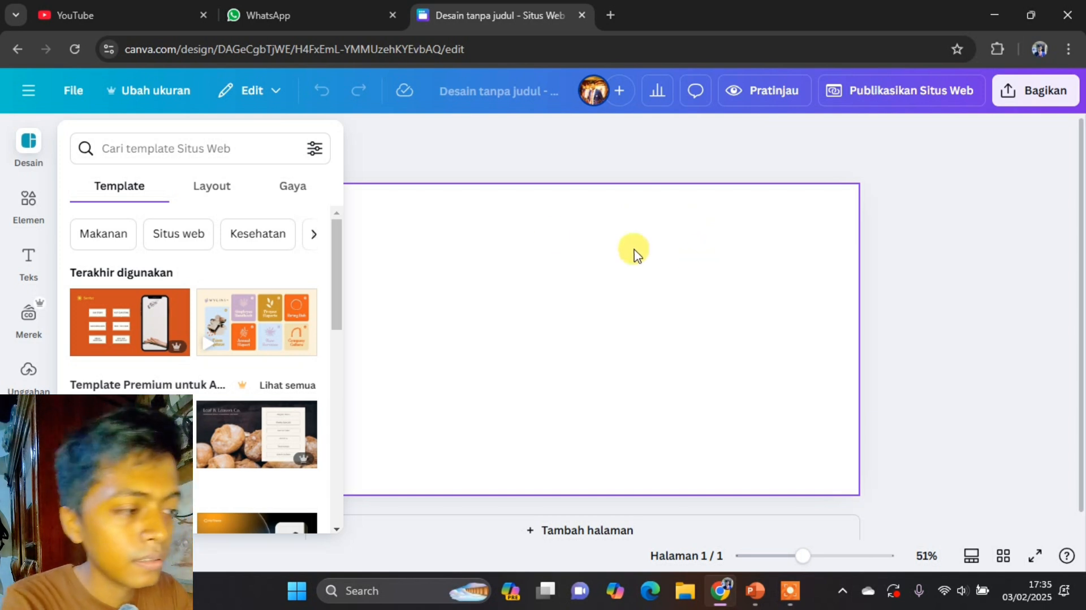
scroll(546, 277, down, 1)
scroll(509, 279, up, 1)
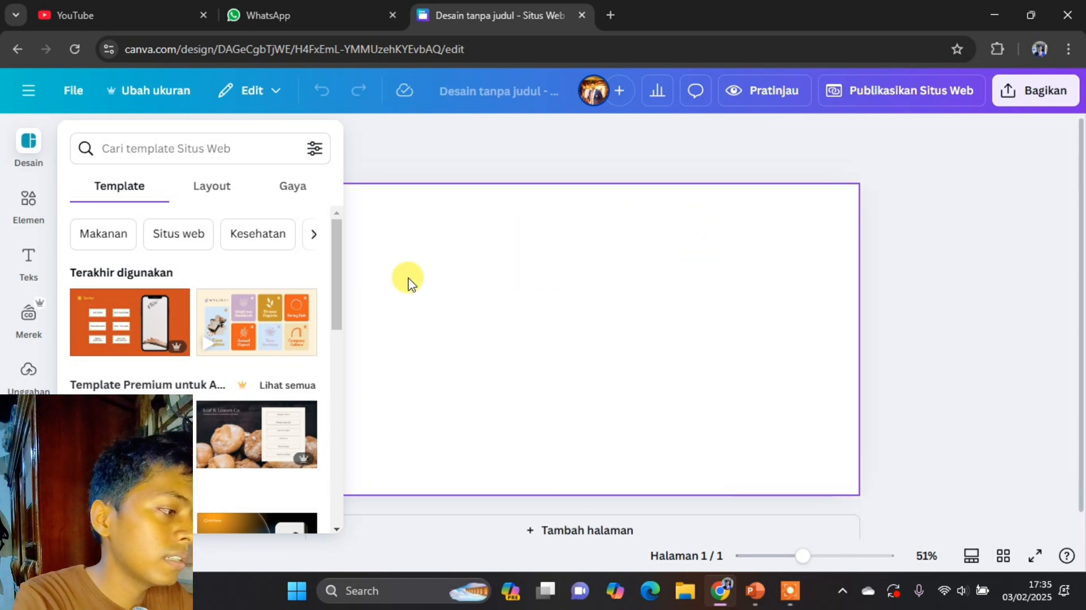
click(396, 162)
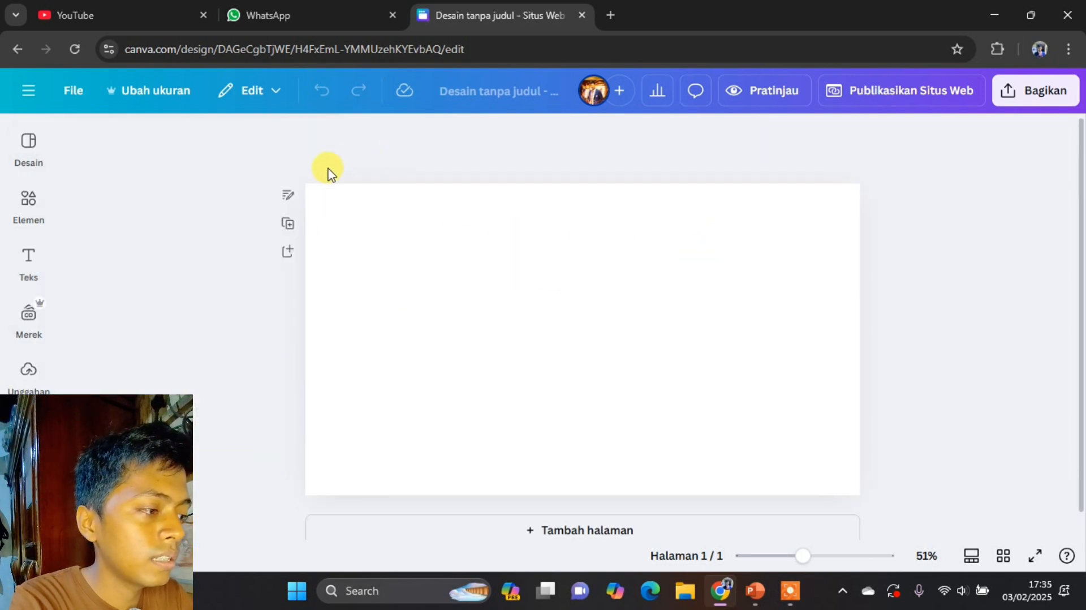
scroll(593, 367, down, 1)
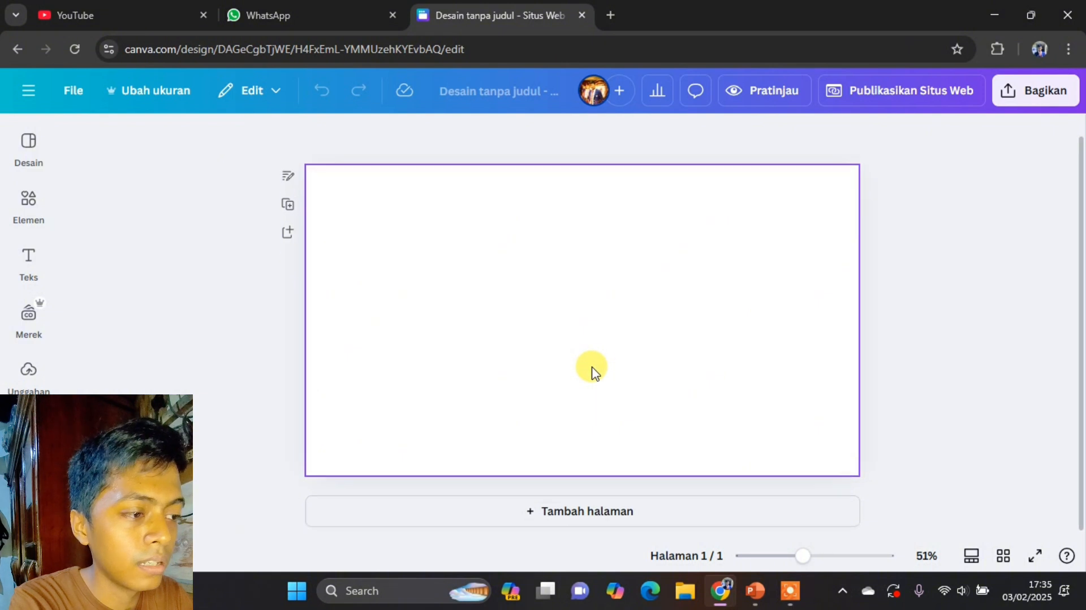
scroll(554, 360, up, 1)
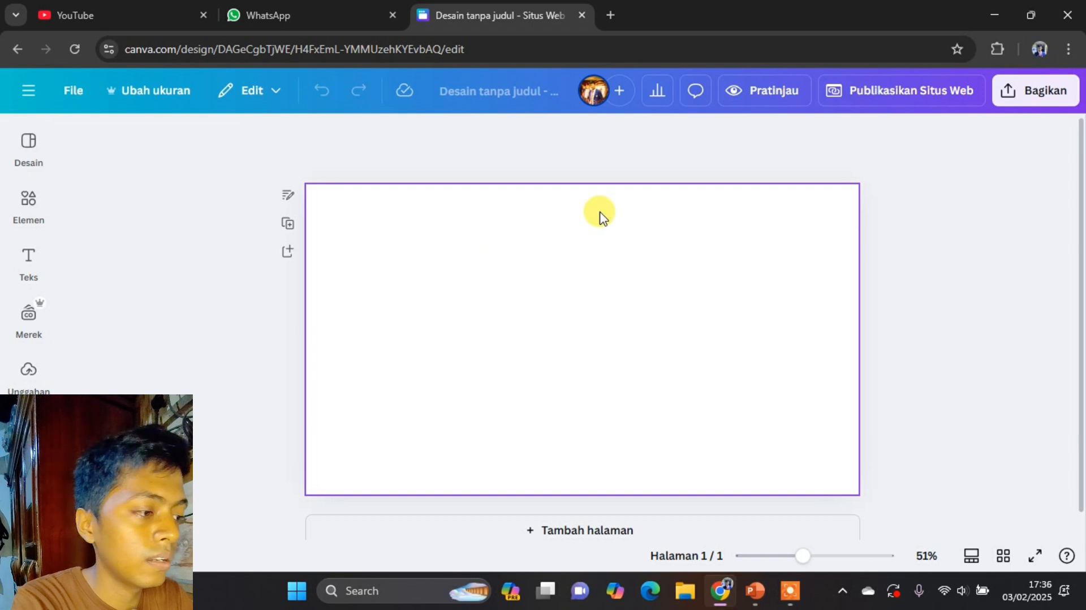
click(39, 154)
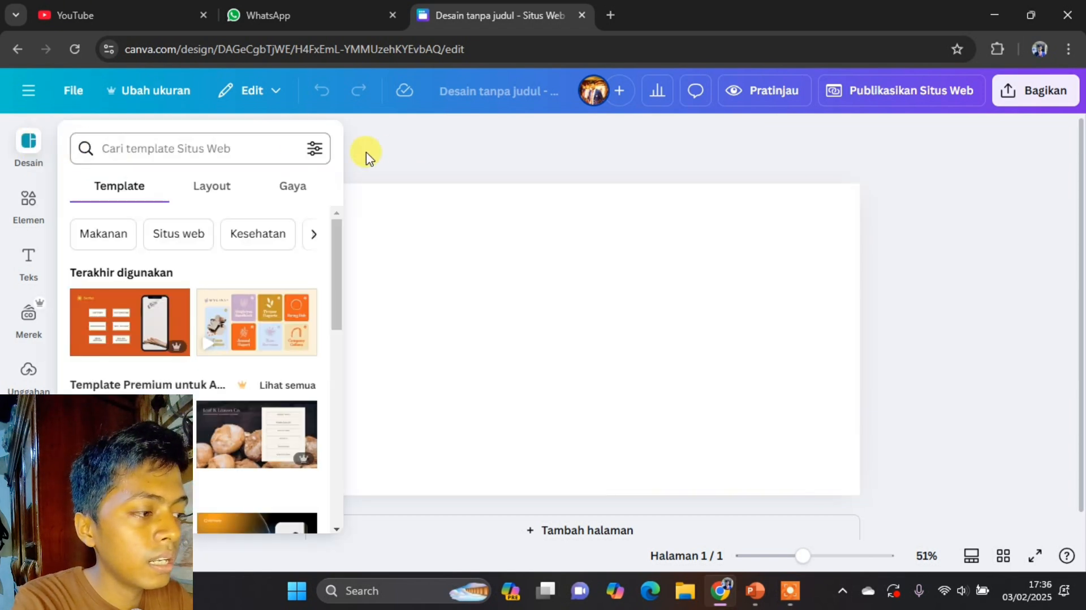
click(450, 161)
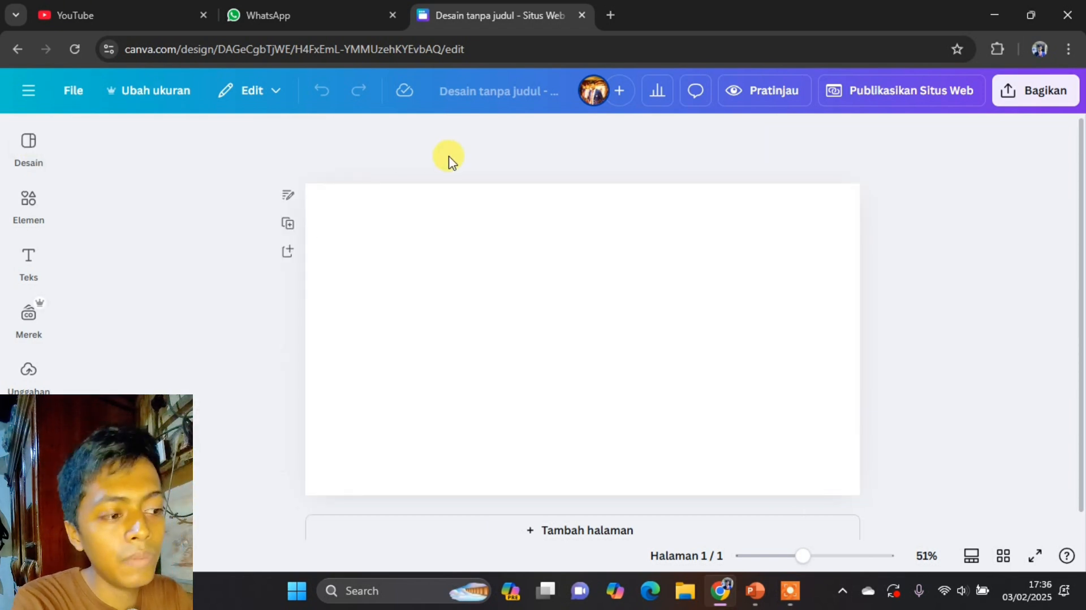
click(447, 239)
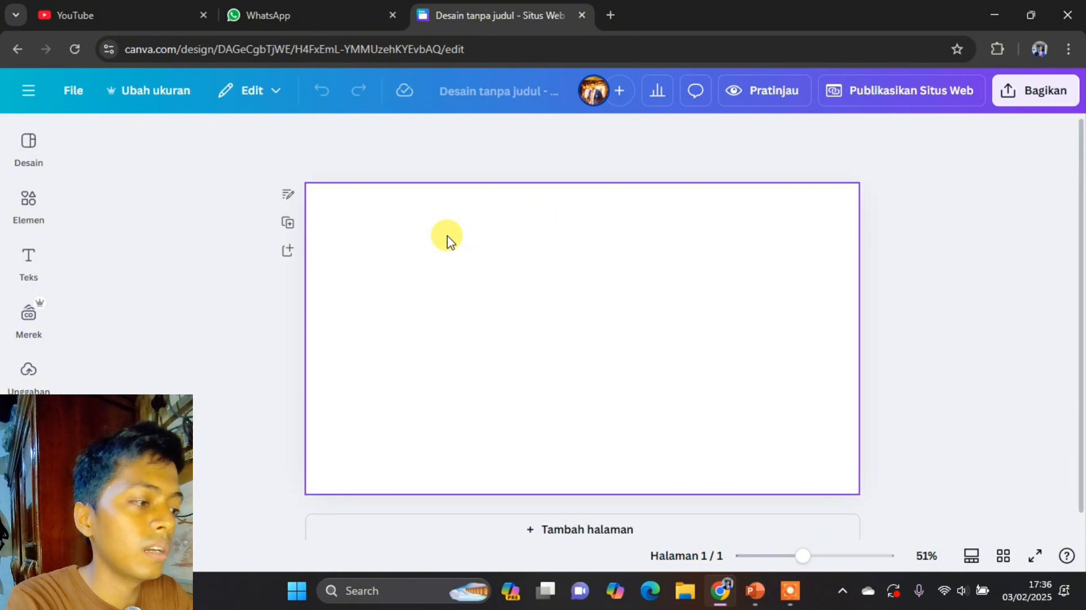
scroll(446, 240, down, 1)
- Search the website templates for "home"
click(24, 160)
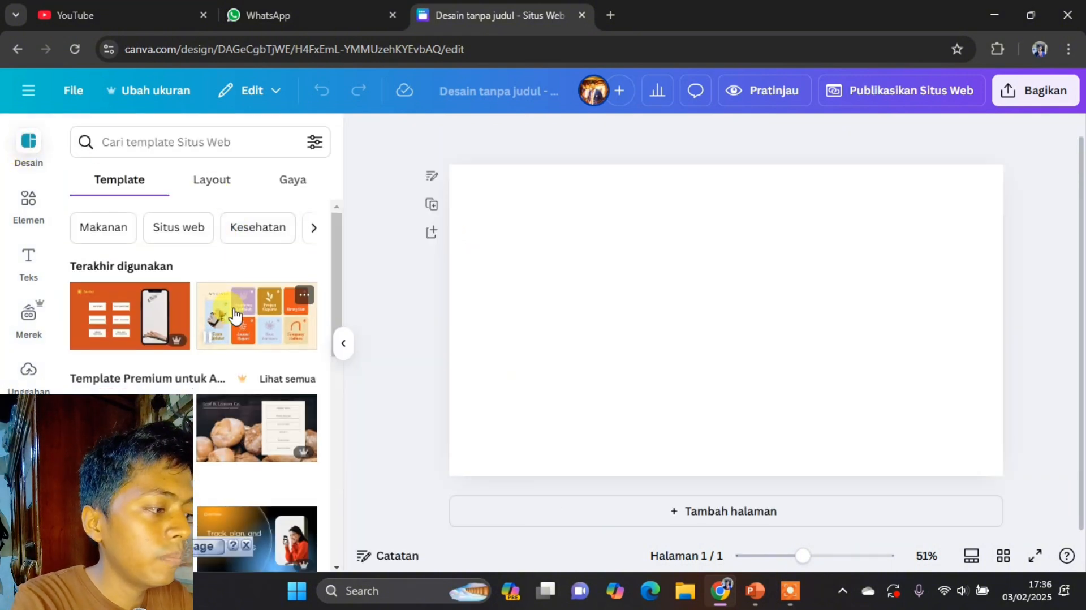
scroll(189, 317, down, 5)
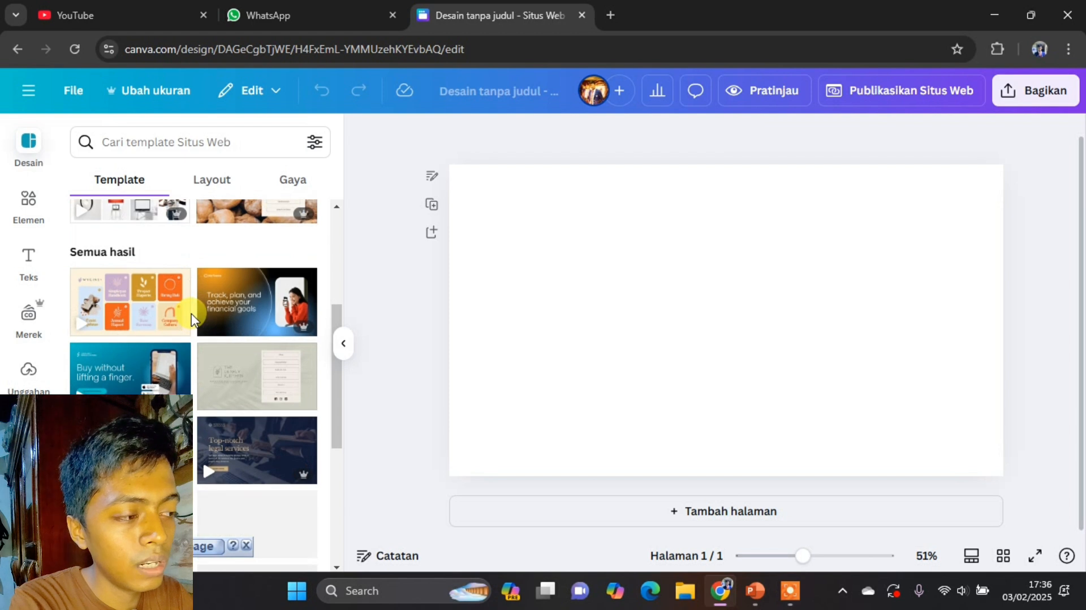
scroll(193, 320, up, 5)
click(159, 137)
text(ho)
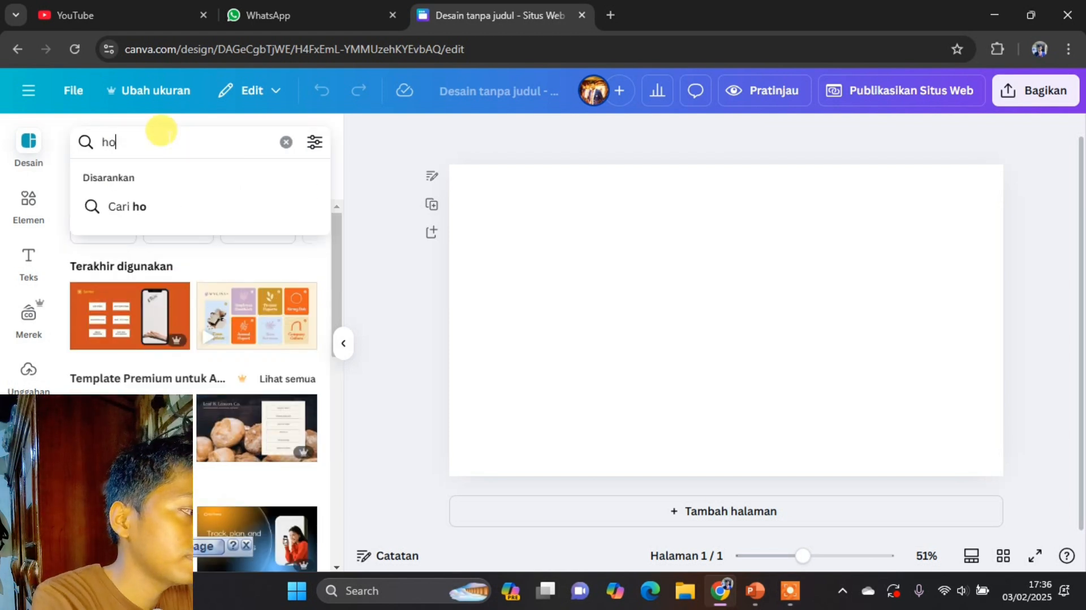
text(me)
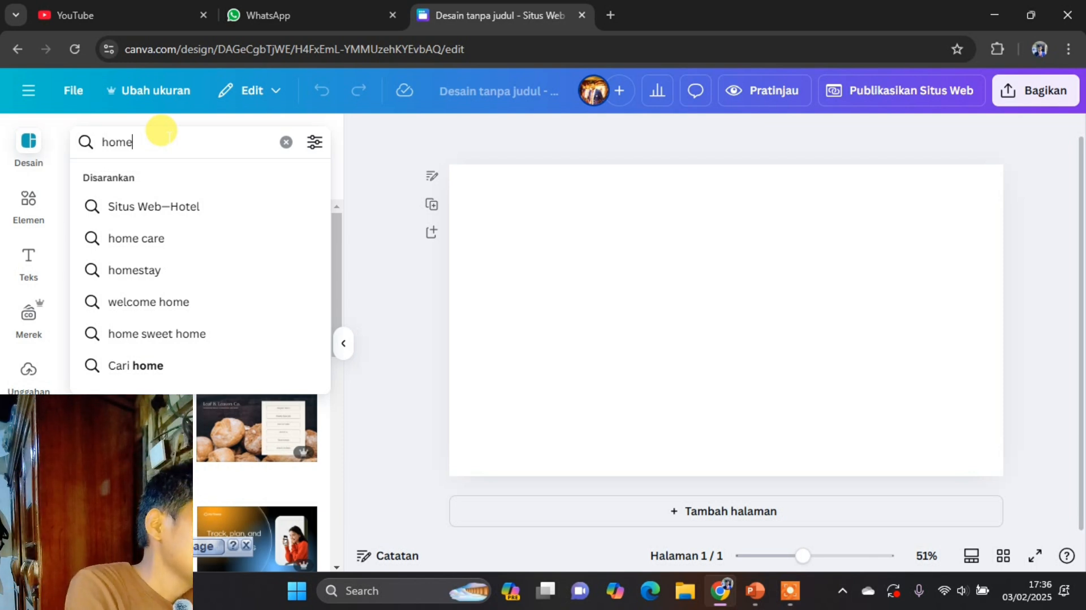
key(Return)
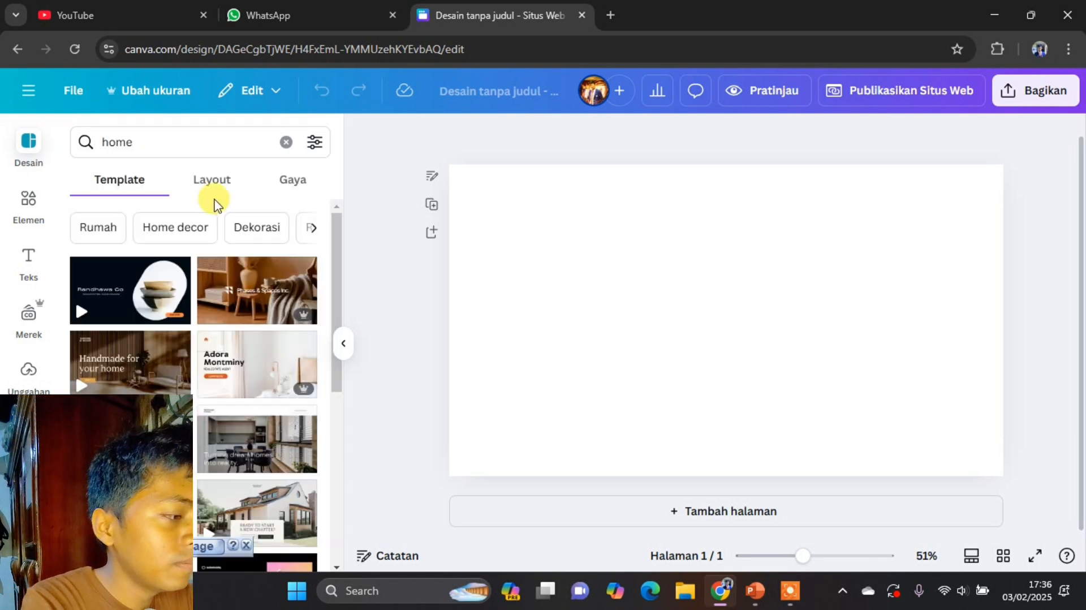
- Browse the website templates found for "home" and compare their cover designs
scroll(181, 317, down, 2)
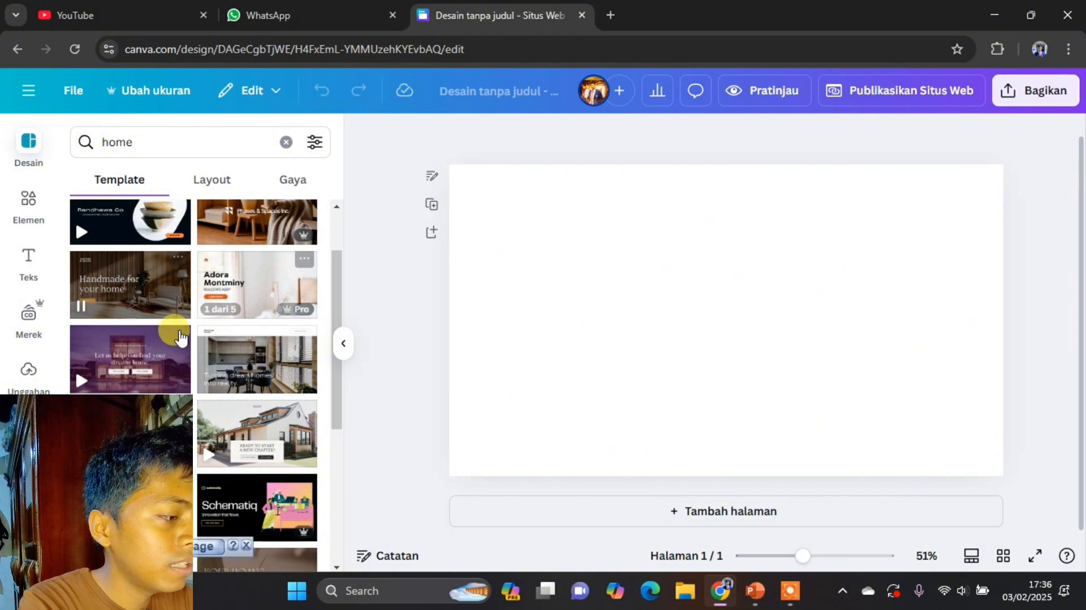
scroll(184, 322, down, 4)
scroll(192, 340, up, 6)
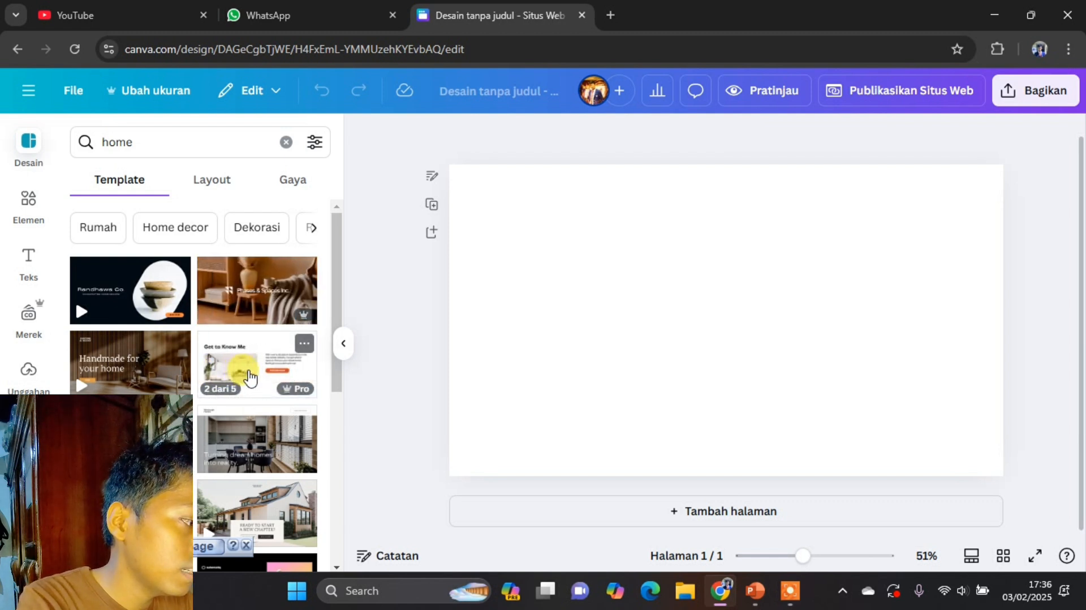
scroll(243, 380, down, 2)
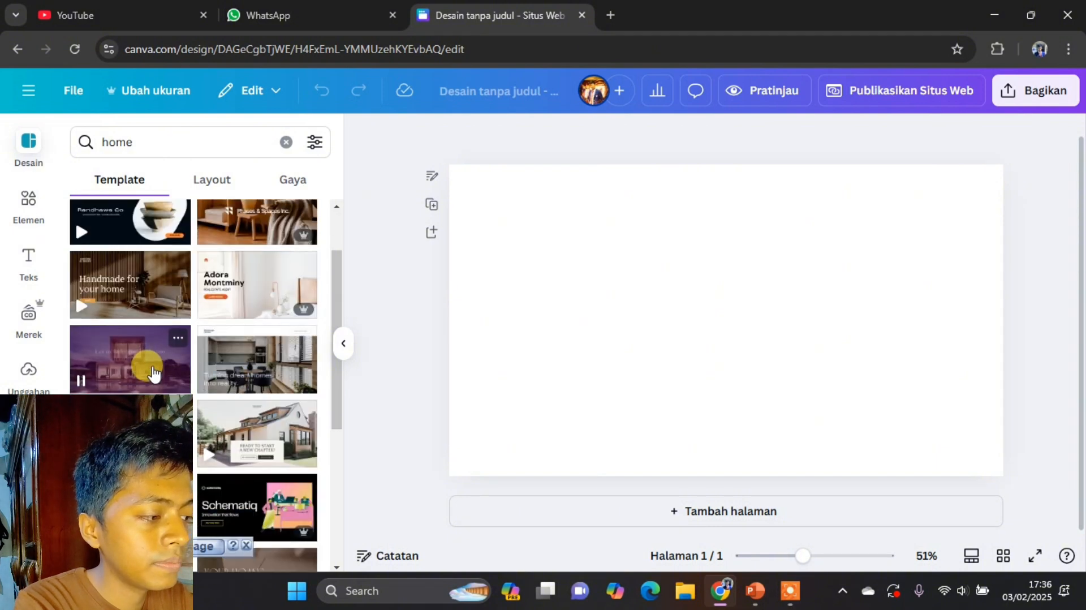
scroll(249, 373, down, 3)
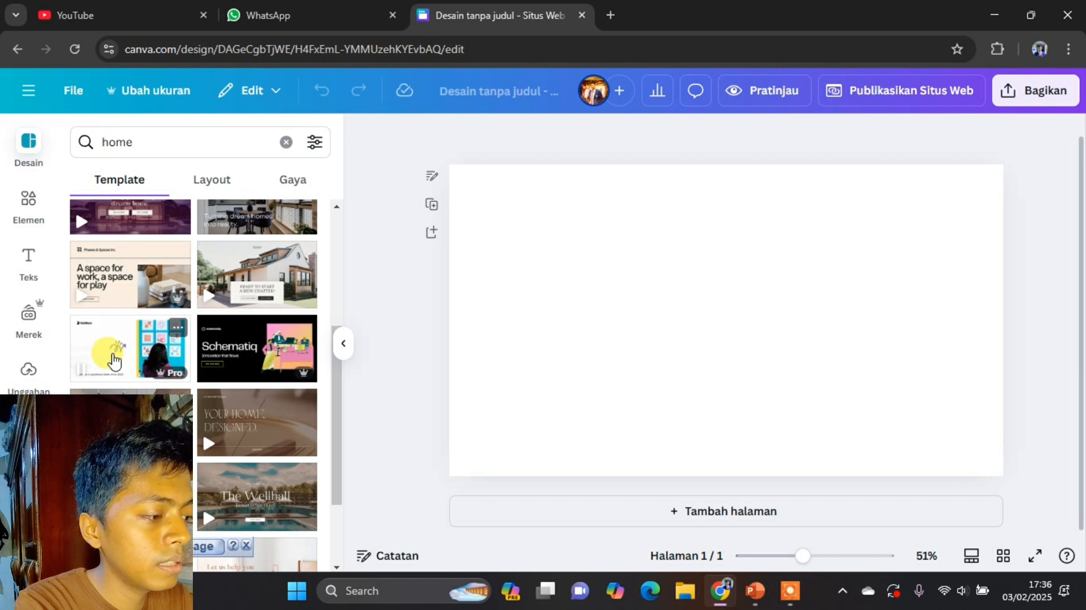
scroll(113, 360, down, 2)
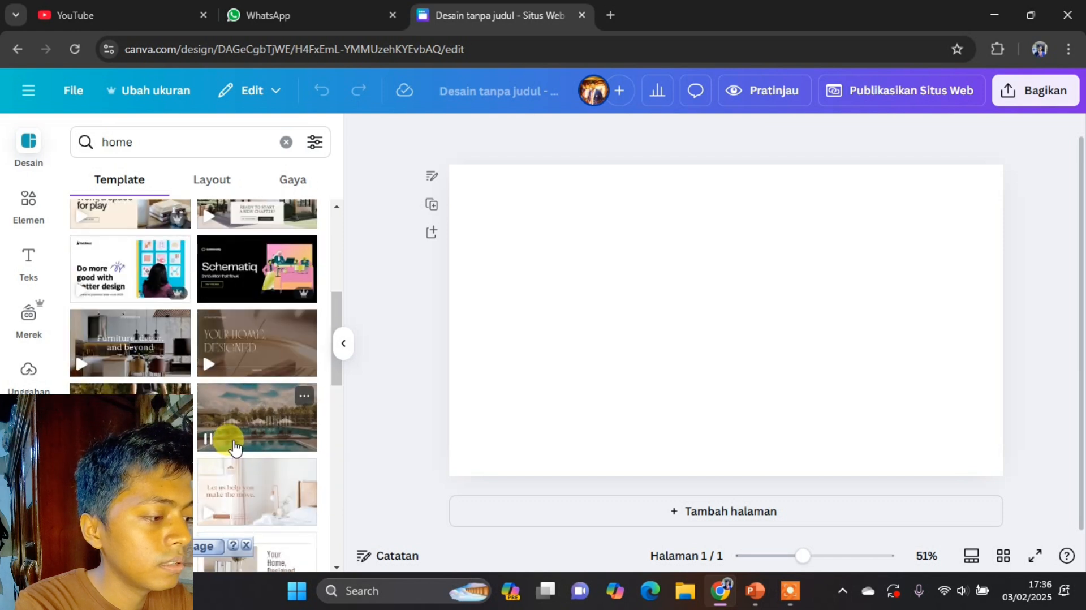
scroll(235, 447, down, 2)
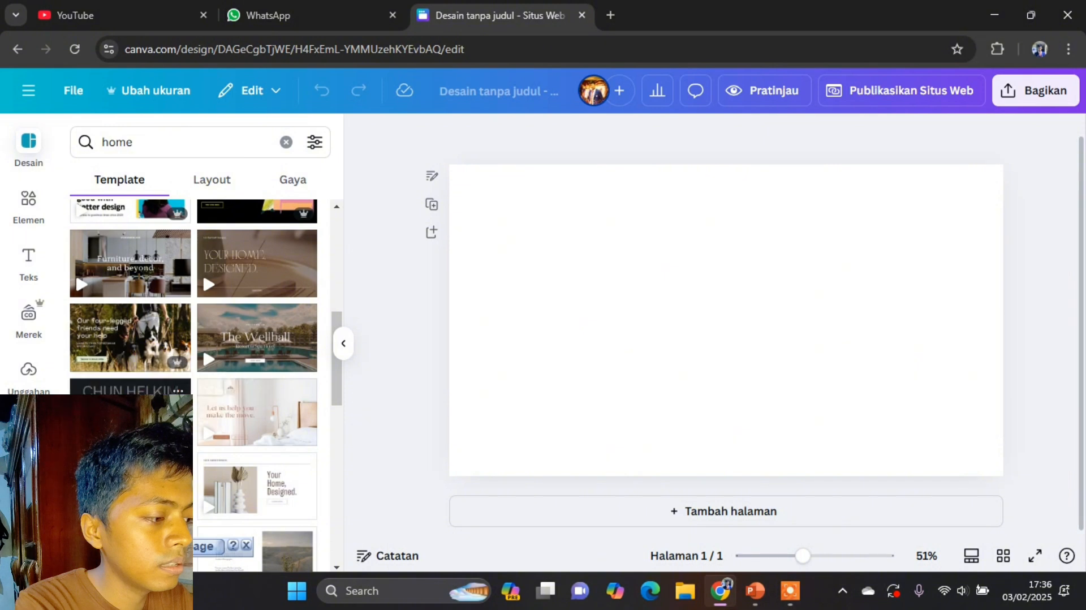
scroll(152, 361, down, 2)
scroll(179, 315, down, 4)
scroll(178, 315, down, 2)
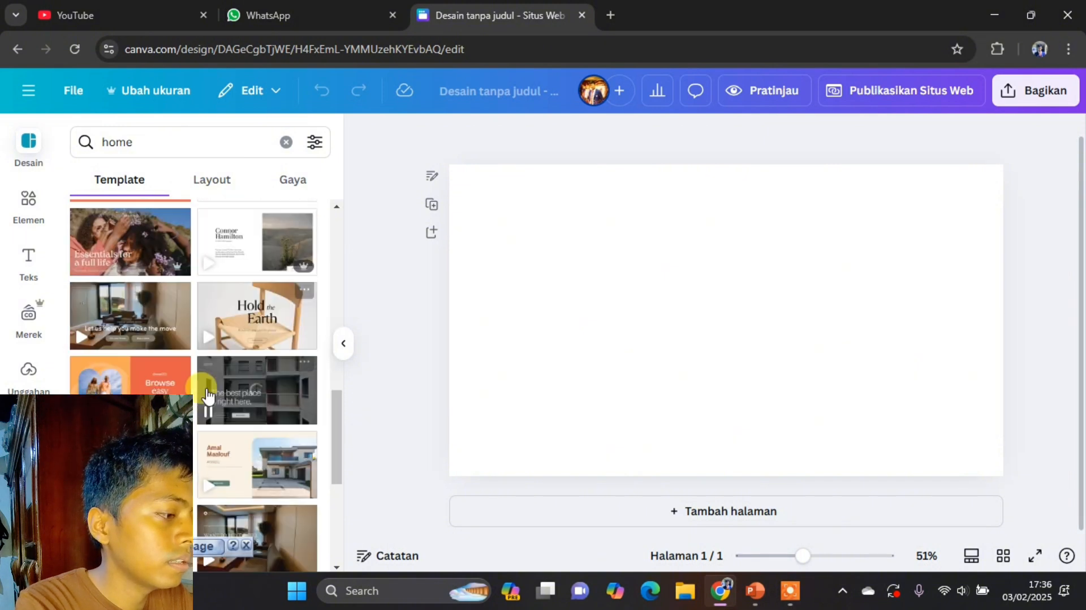
scroll(220, 411, down, 2)
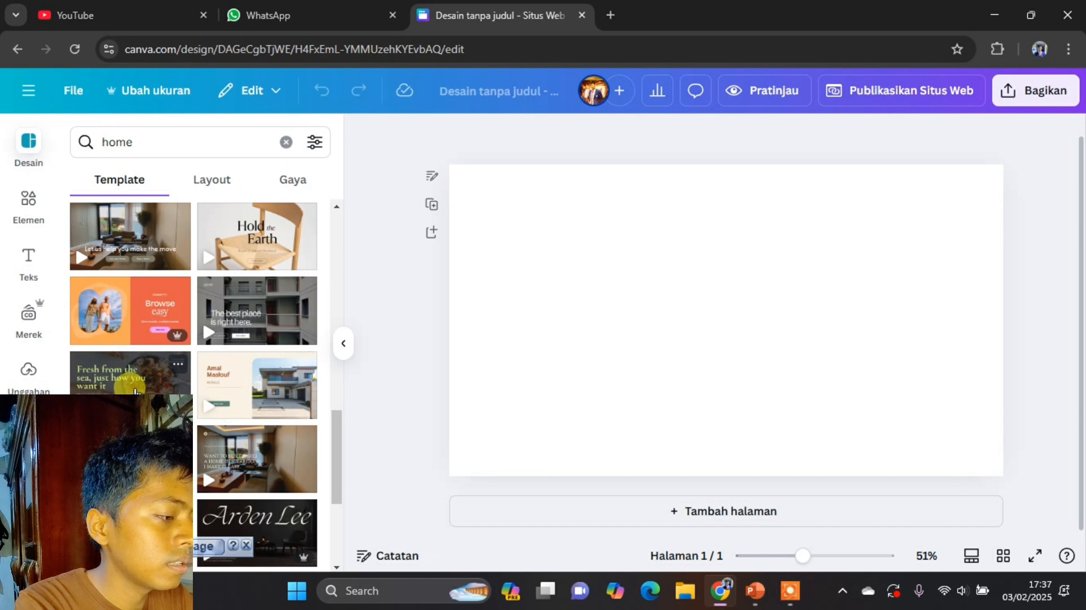
scroll(144, 383, down, 4)
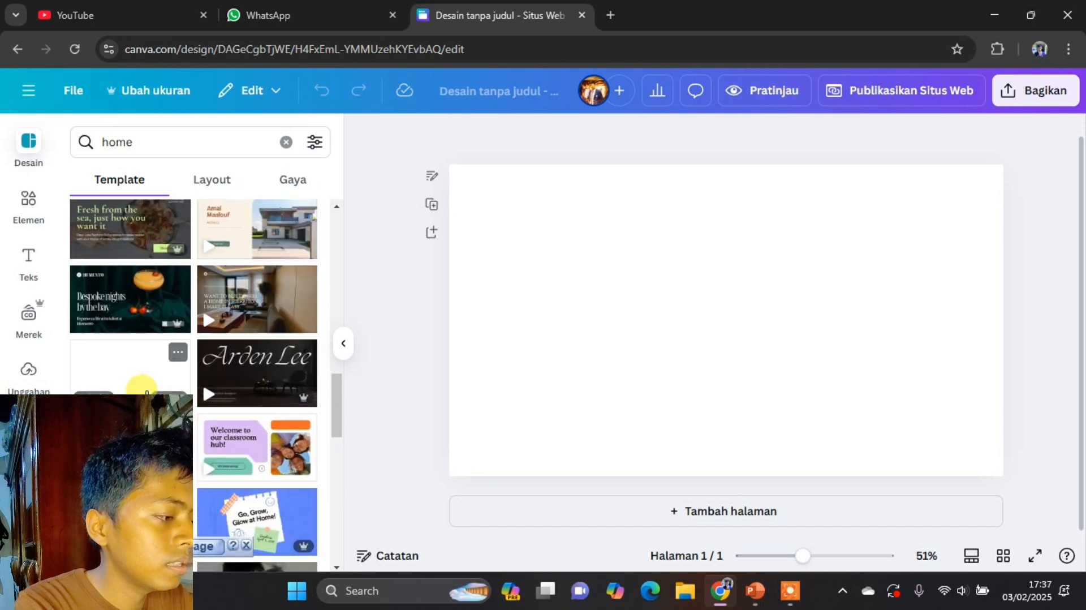
scroll(181, 381, down, 2)
scroll(213, 378, down, 6)
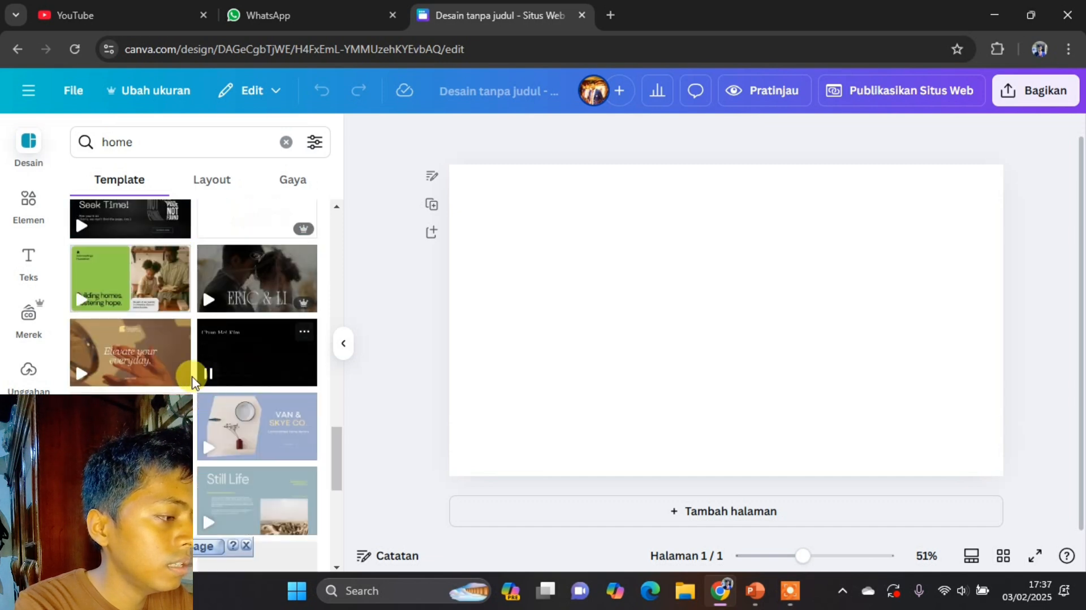
scroll(196, 390, down, 6)
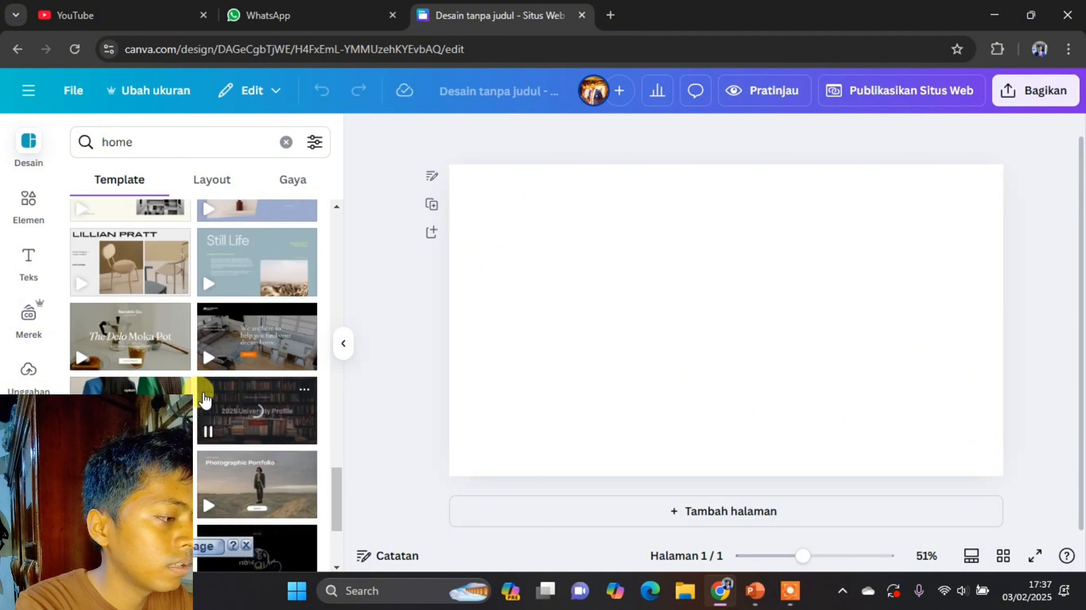
scroll(205, 390, down, 2)
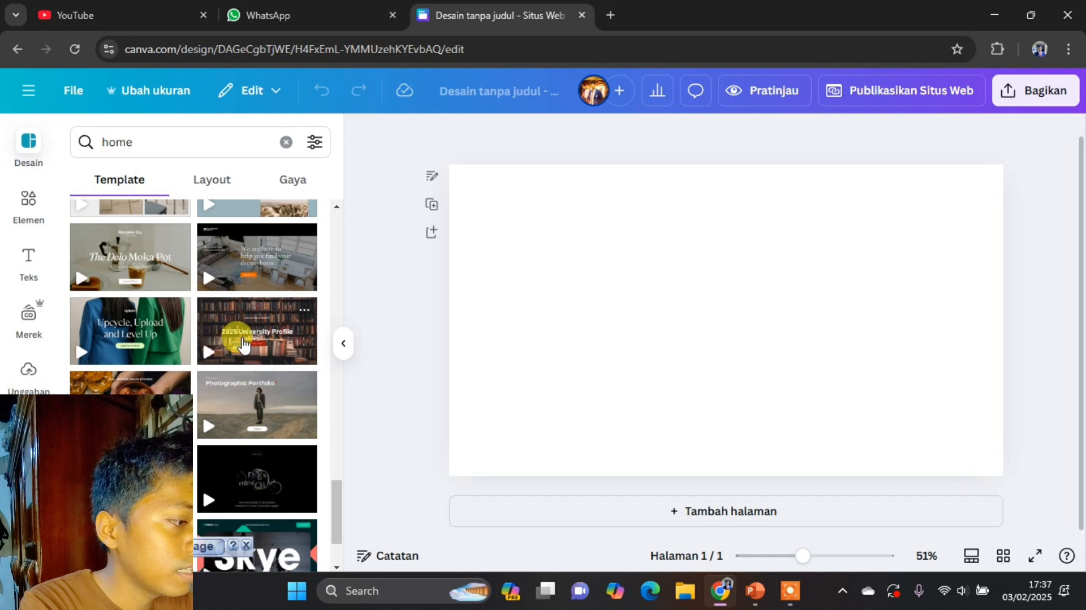
- Apply the "2025 University Profile" cover page of the maroon and white Education Non-profit Website template to the blank page
click(242, 339)
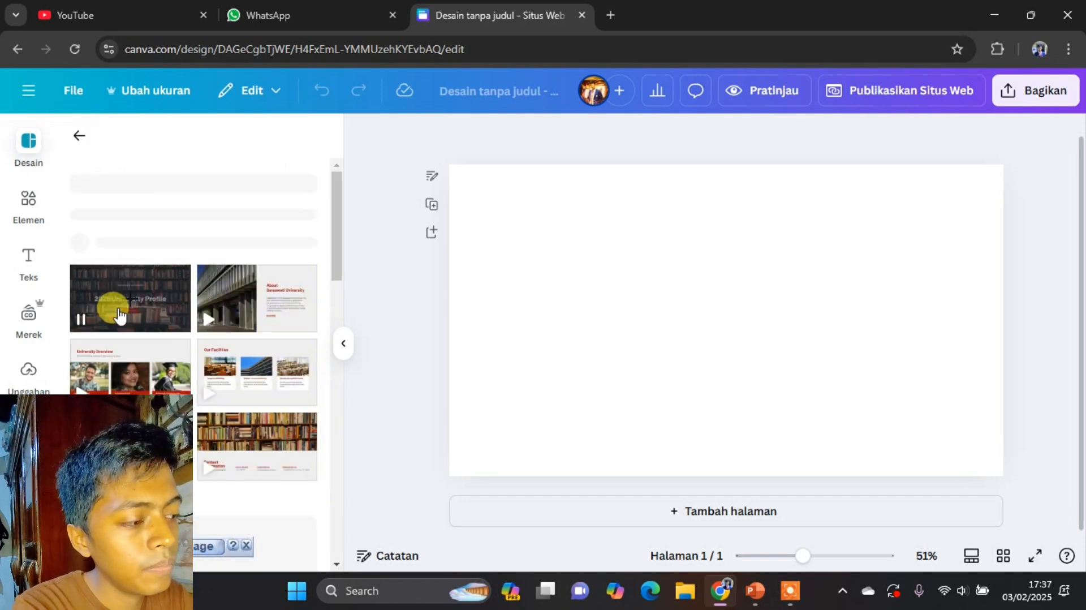
click(130, 390)
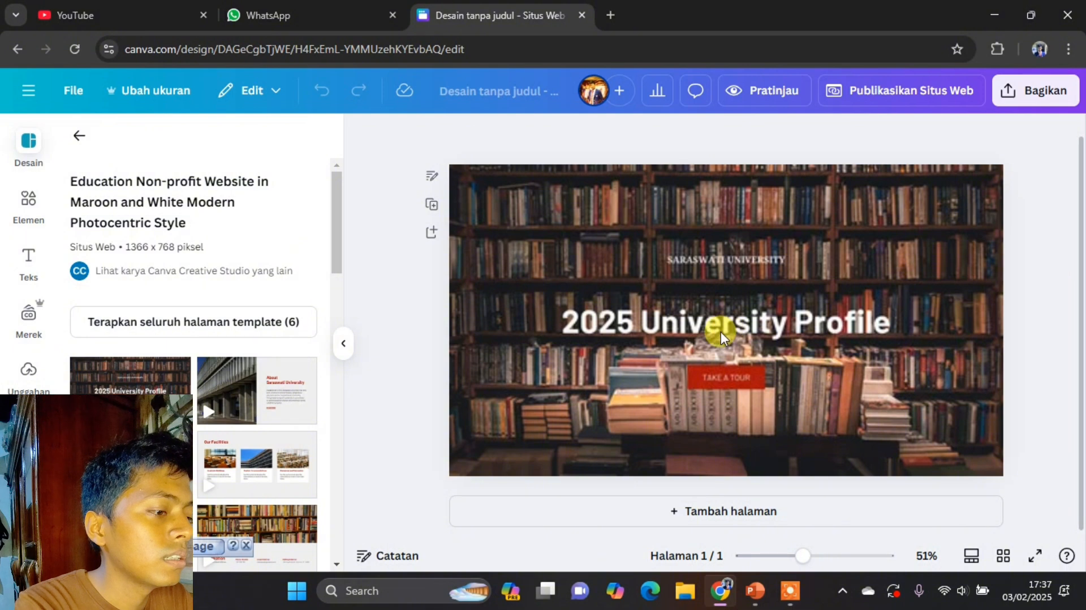
click(702, 294)
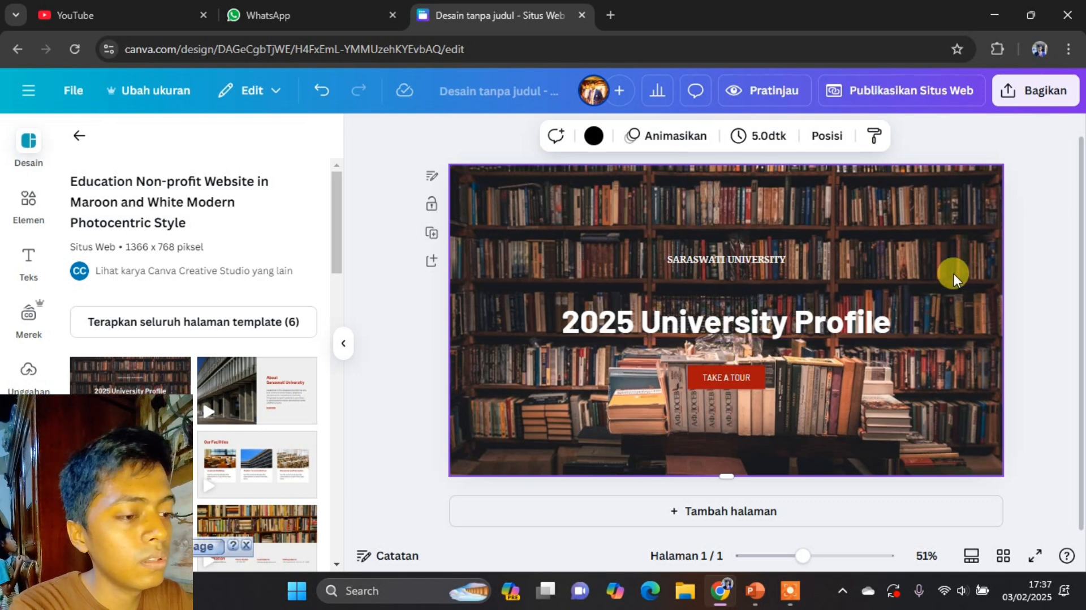
click(1028, 270)
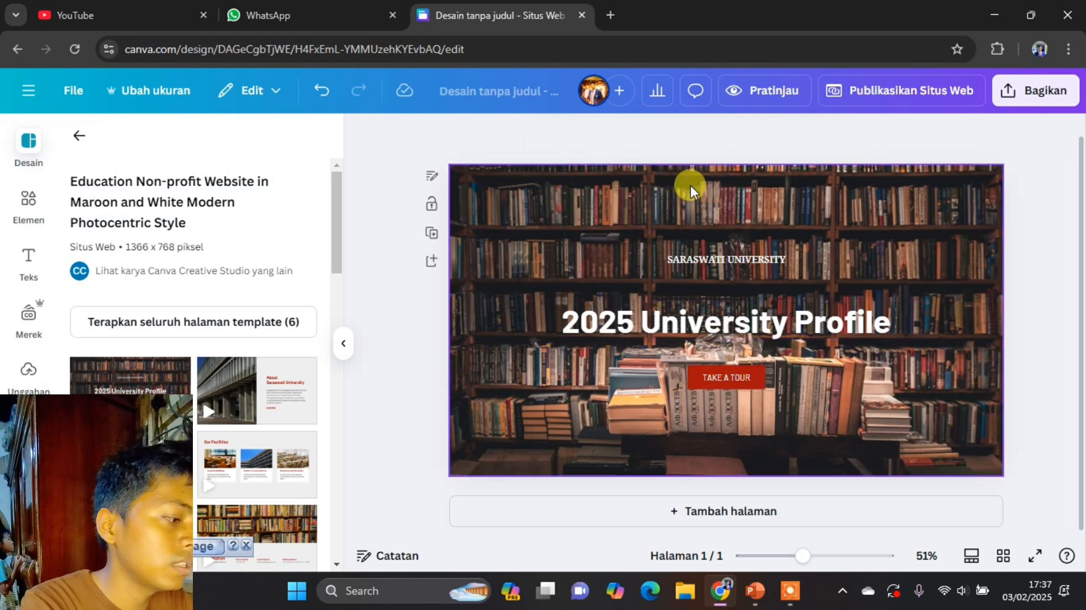
- Preview the website in both the desktop and mobile views, and return to the editor
click(763, 101)
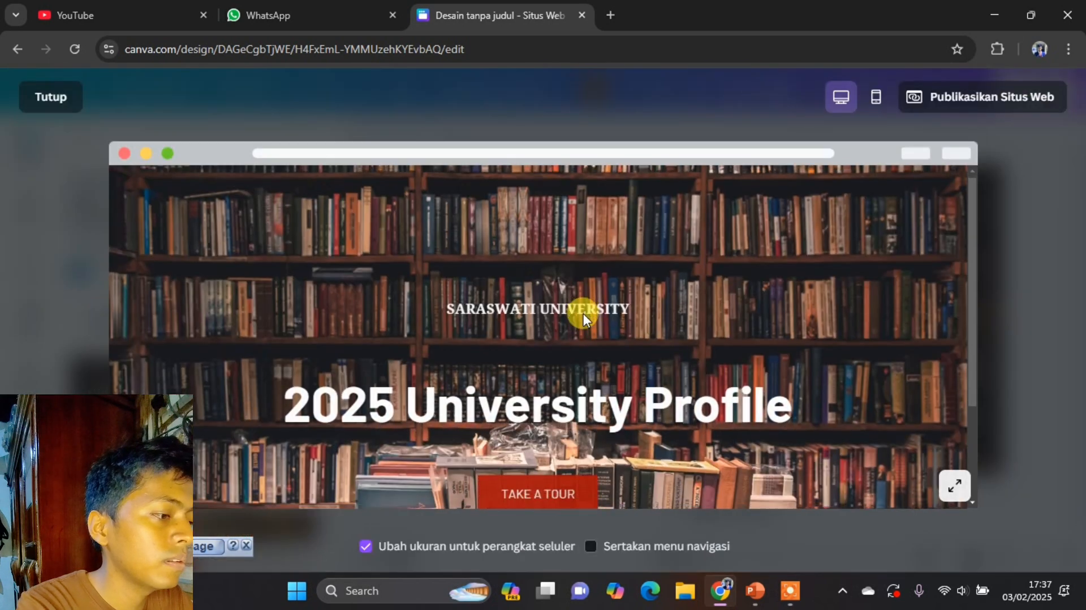
scroll(583, 314, down, 3)
scroll(593, 310, up, 3)
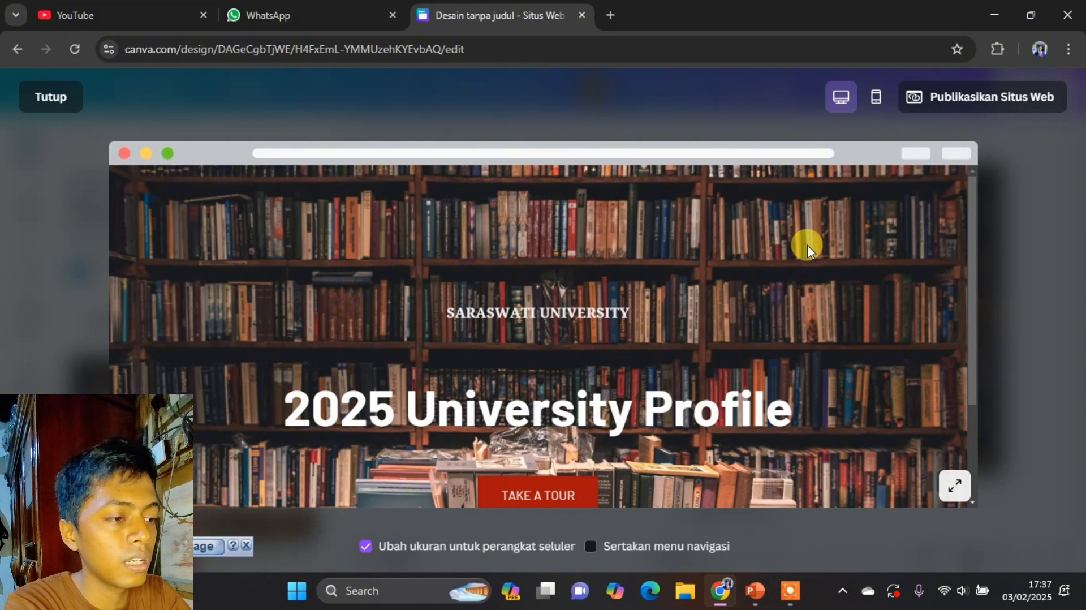
click(878, 101)
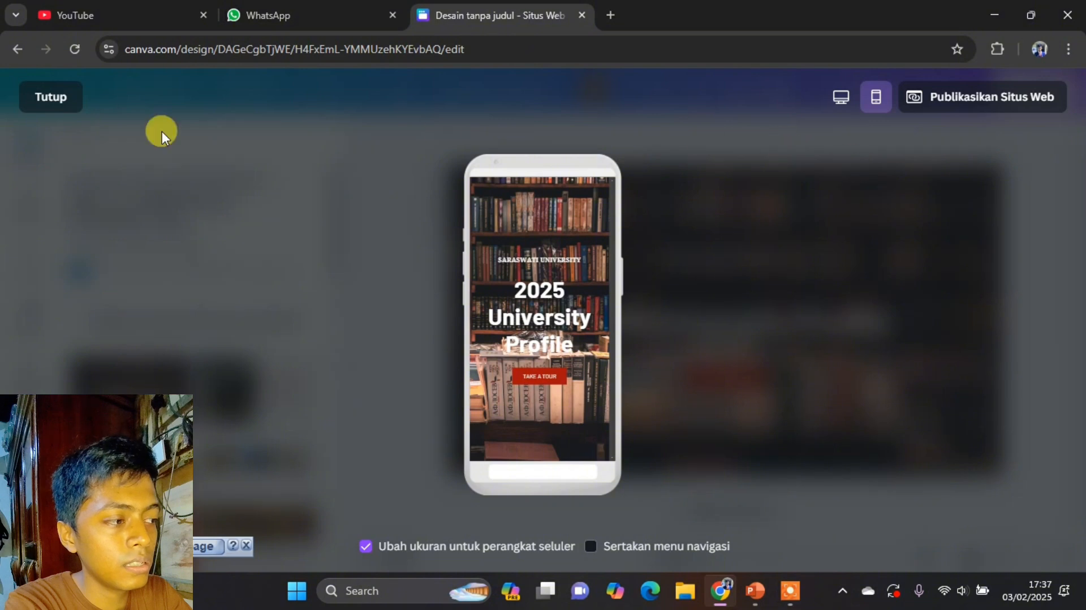
click(57, 106)
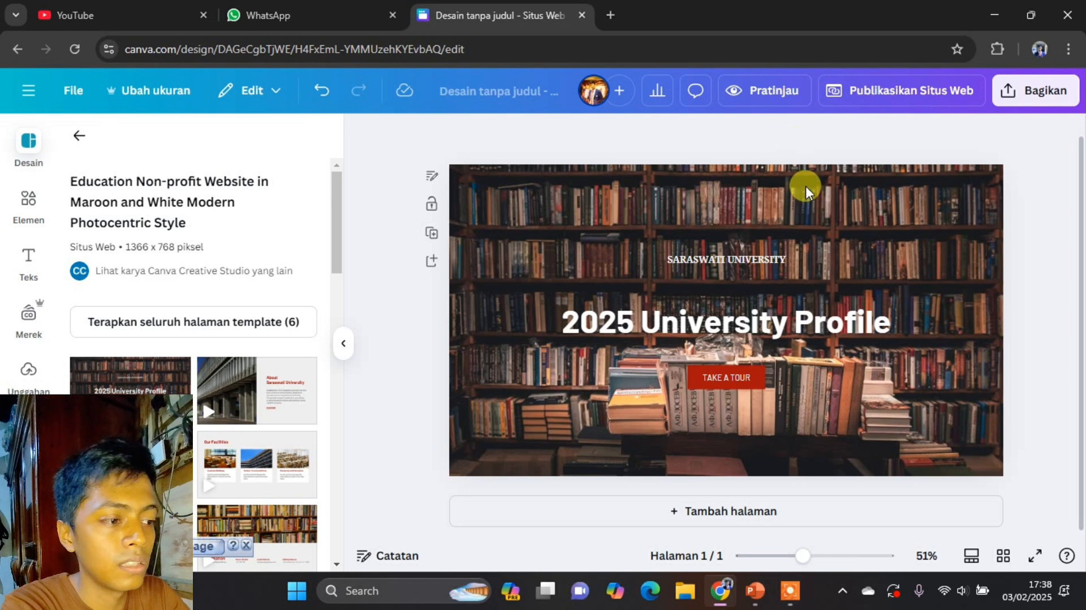
- Replace the "SARASWATI UNIVERSITY" text above the title with "MEDIA PEMBELAJARAN INTERAKTIF"
click(763, 257)
text(MEDIA PEMBELAJARAN INTERAKTIF)
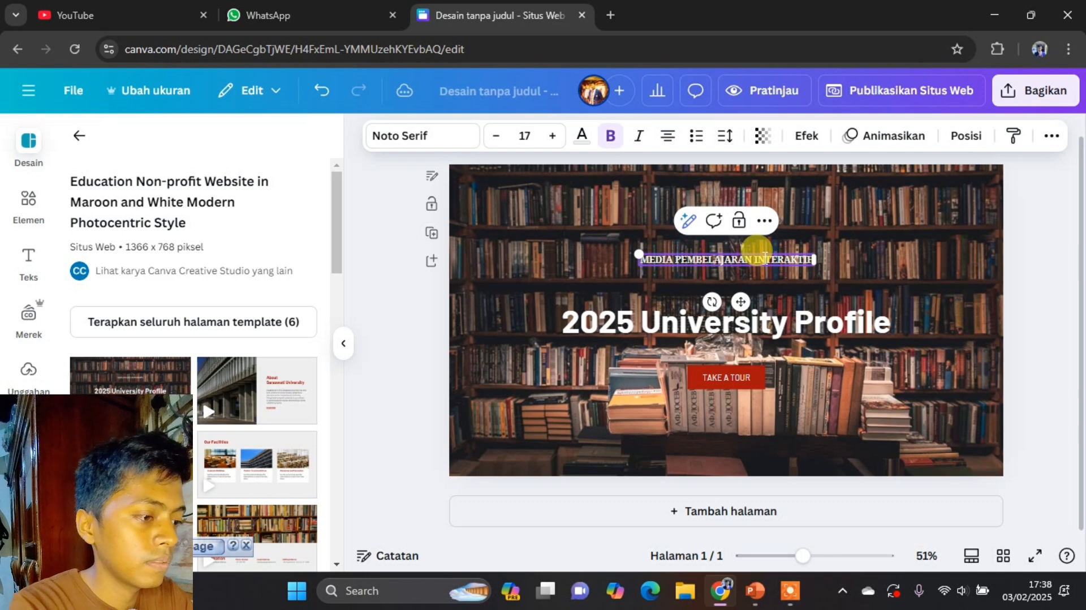
click(1051, 249)
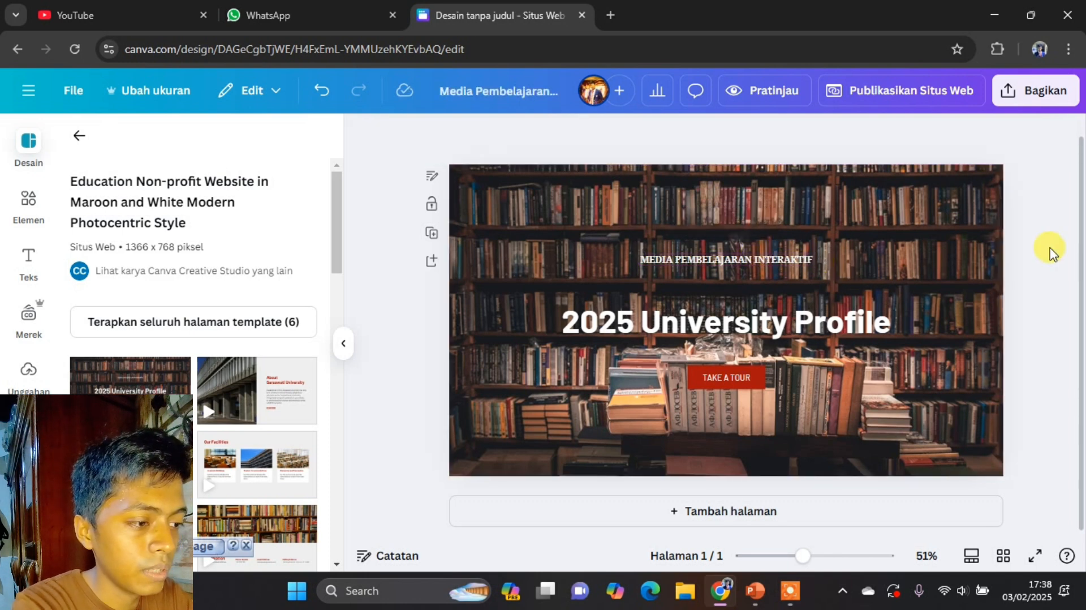
- Search the elements for "jaringan komputer" and limit the results to photos (Foto)
click(740, 212)
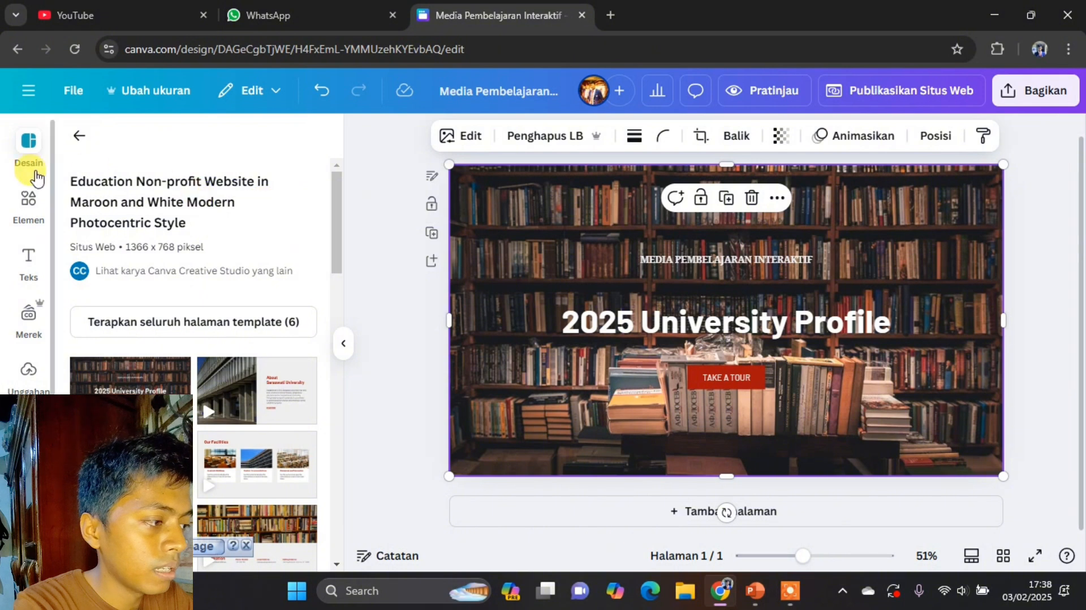
click(30, 203)
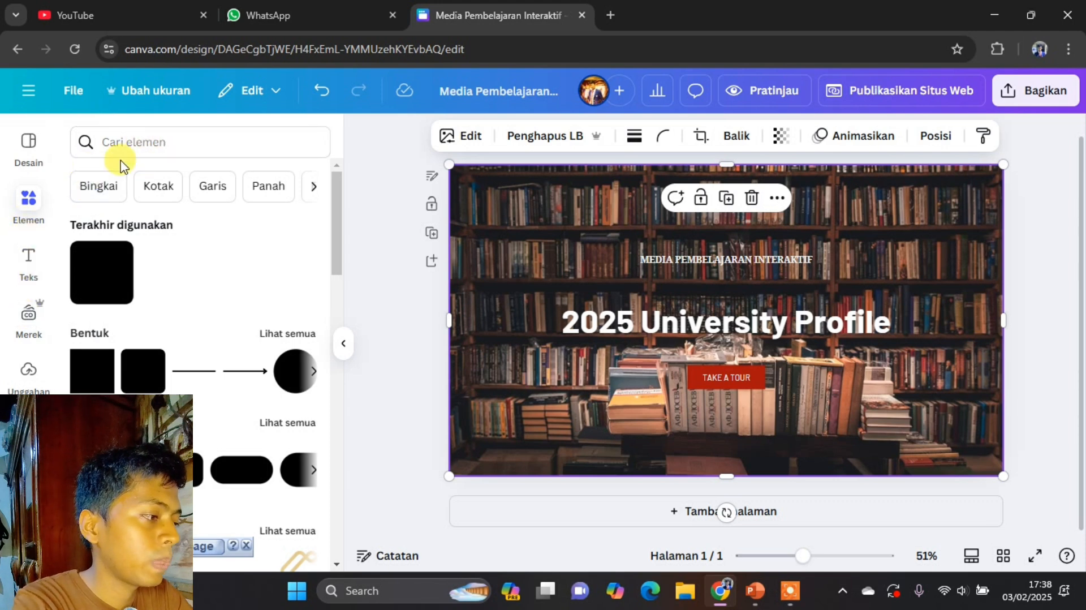
click(111, 141)
text(ja)
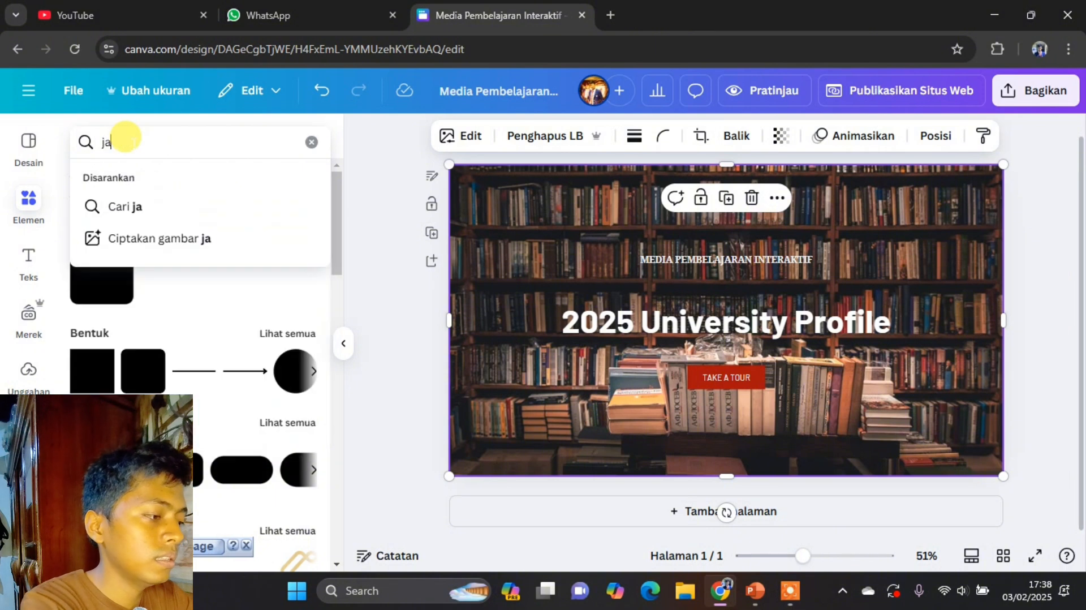
text(ringan kom)
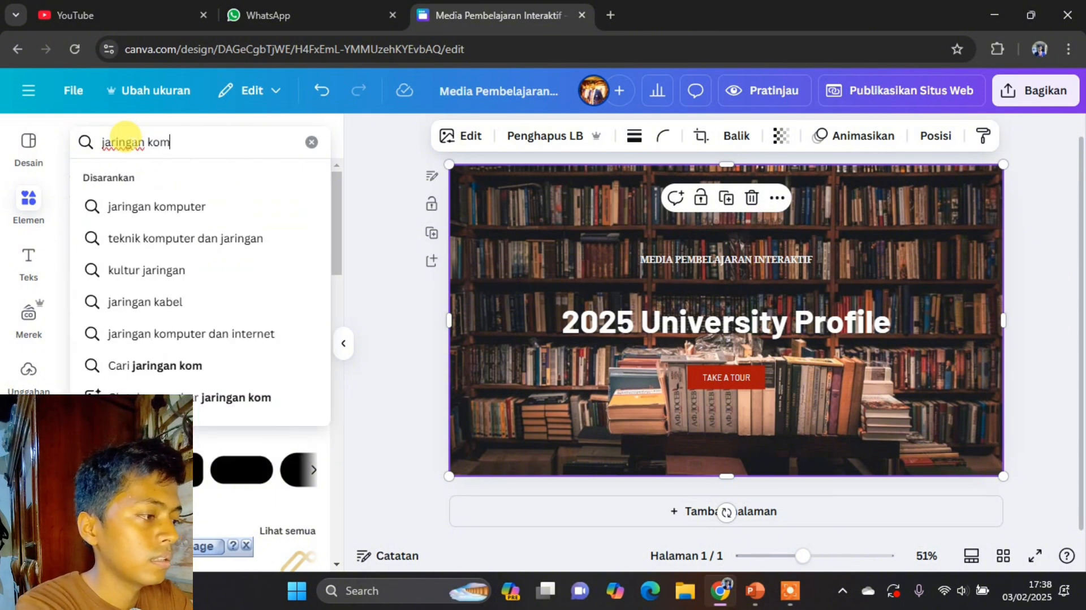
text(puter)
key(Return)
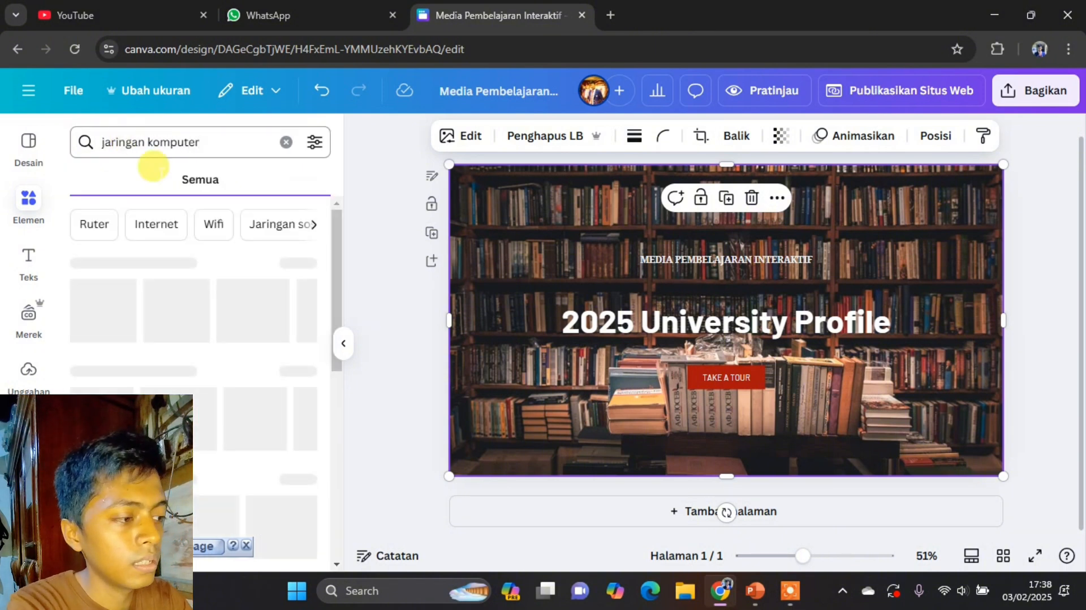
click(170, 187)
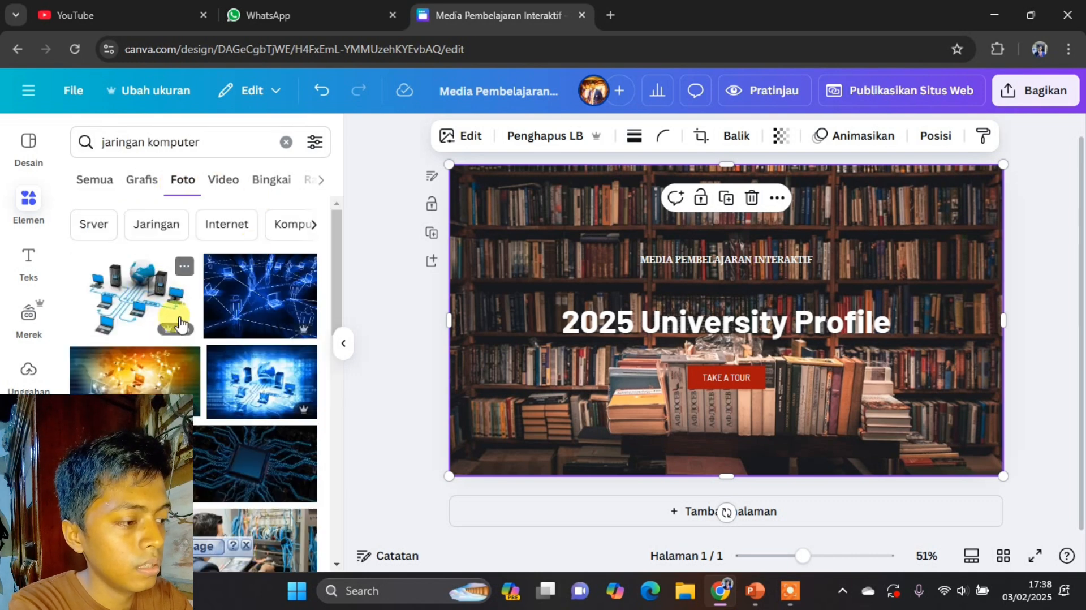
- Compare the network photos and place the white one with servers, laptops and a blue globe on the page
scroll(229, 340, down, 2)
scroll(230, 339, up, 2)
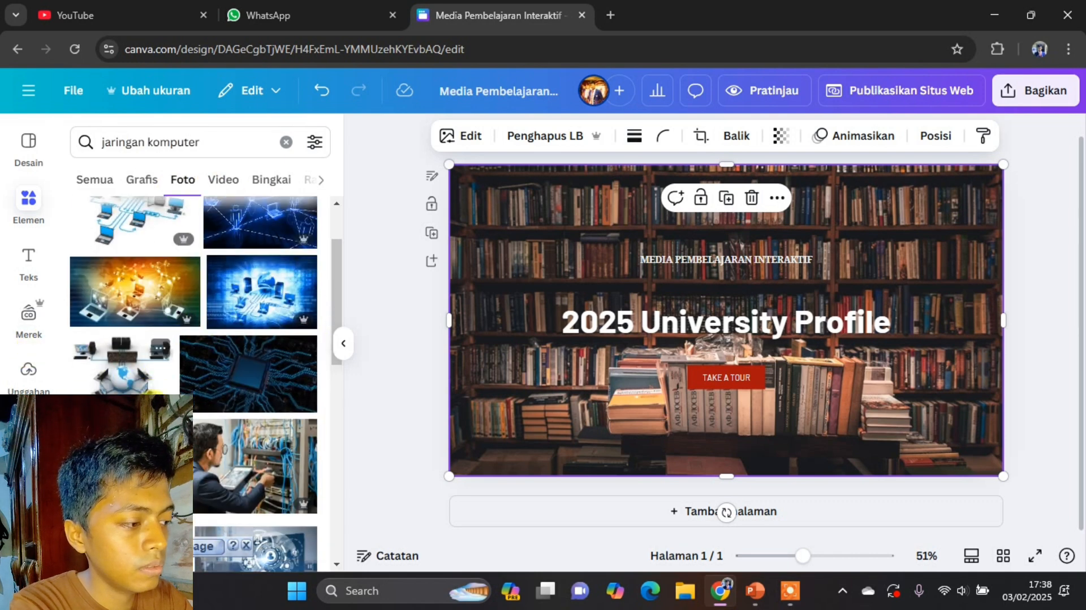
scroll(229, 396, down, 3)
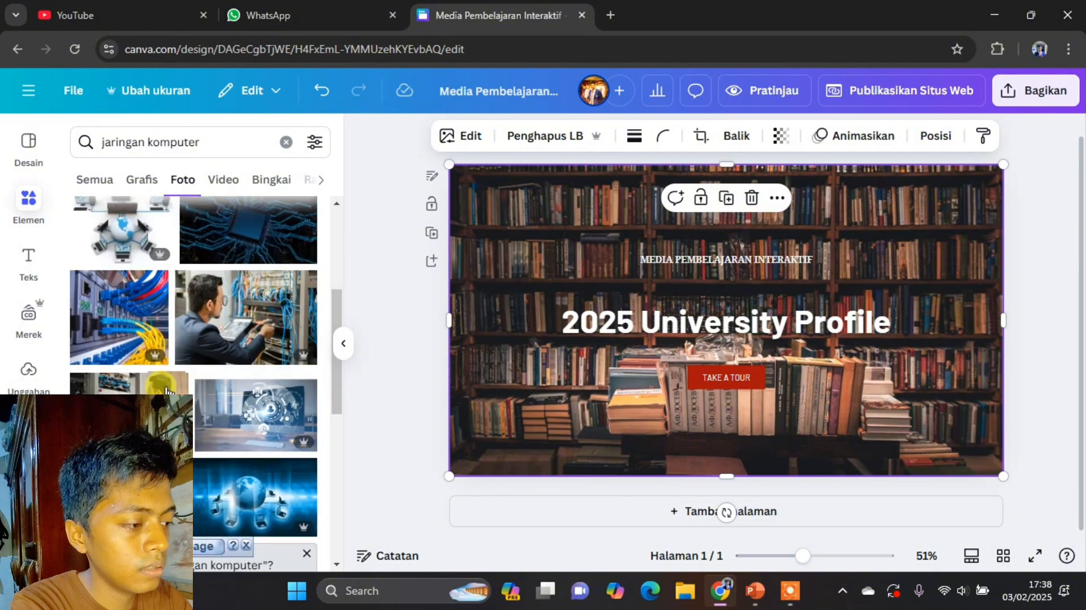
scroll(223, 427, down, 2)
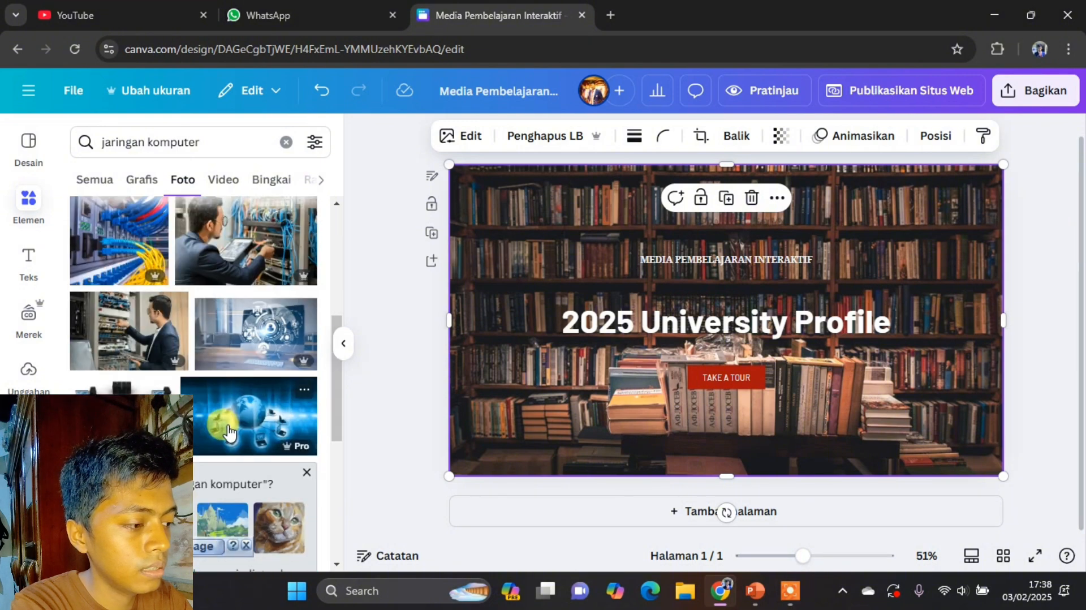
scroll(224, 424, up, 5)
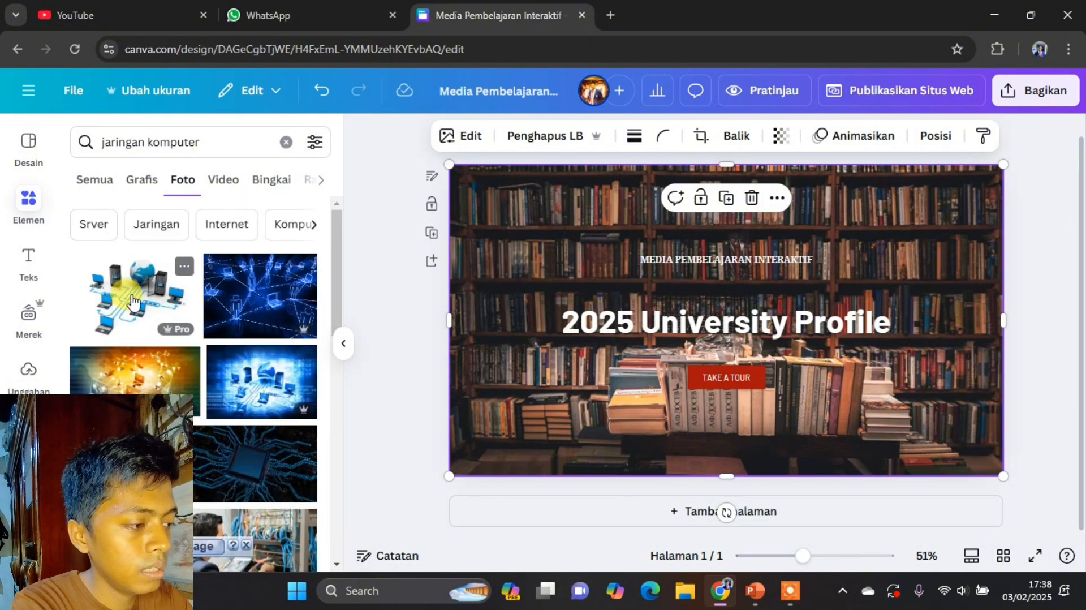
drag(132, 302, 518, 214)
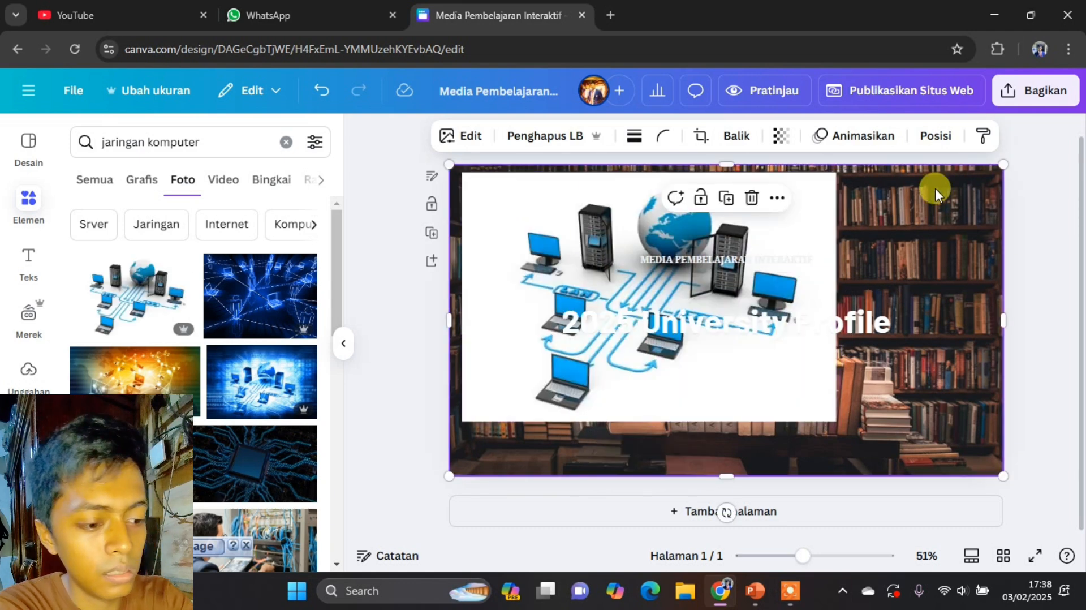
- Delete the bookshelf background photo and enlarge the computer network photo until it covers the whole page
key(Delete)
click(545, 256)
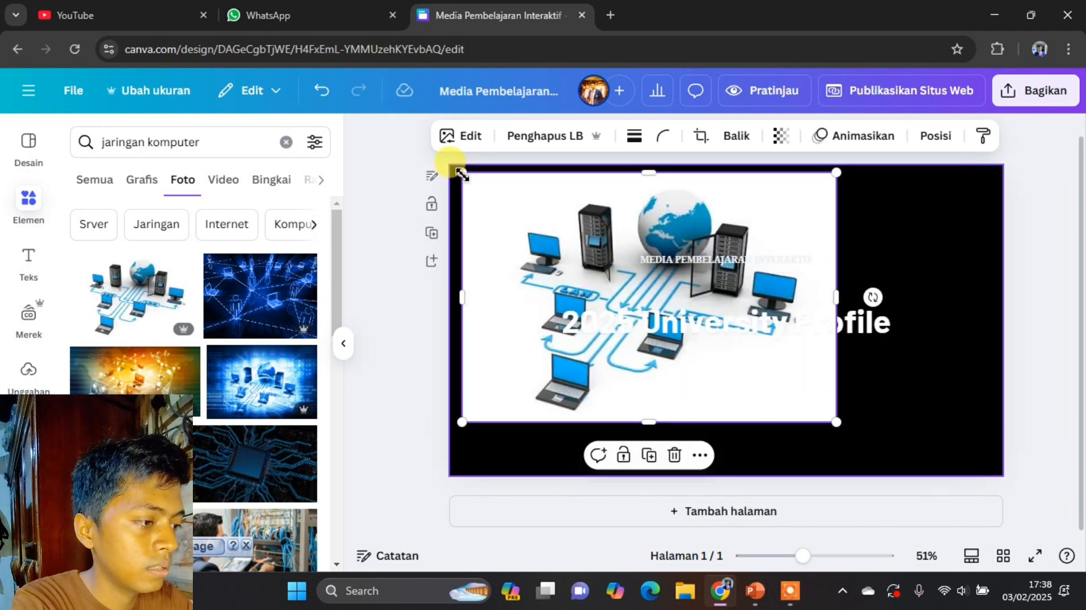
drag(462, 174, 450, 165)
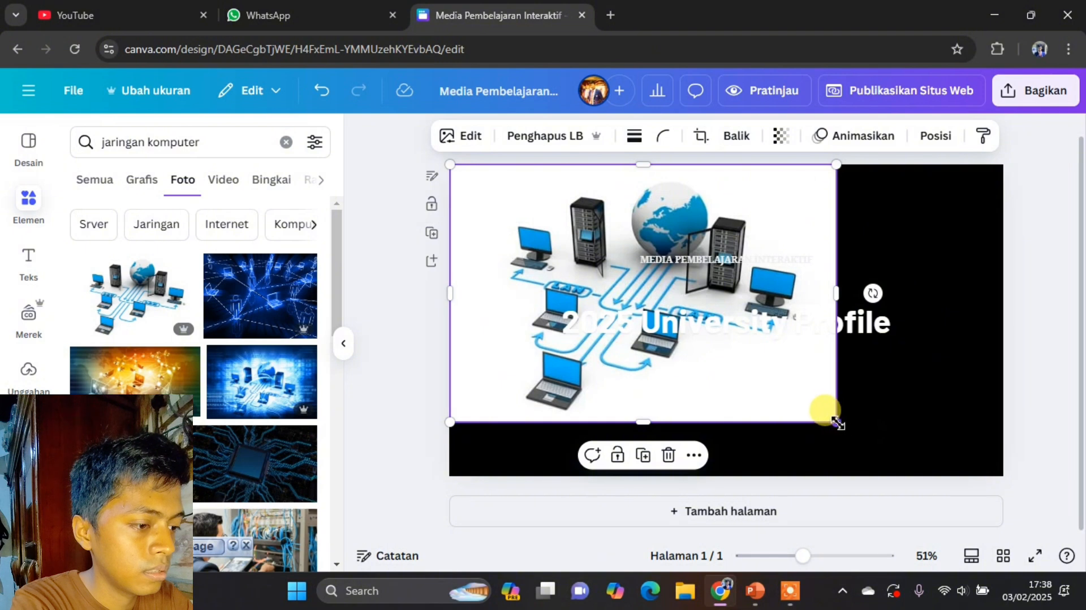
drag(838, 422, 1037, 491)
click(1065, 396)
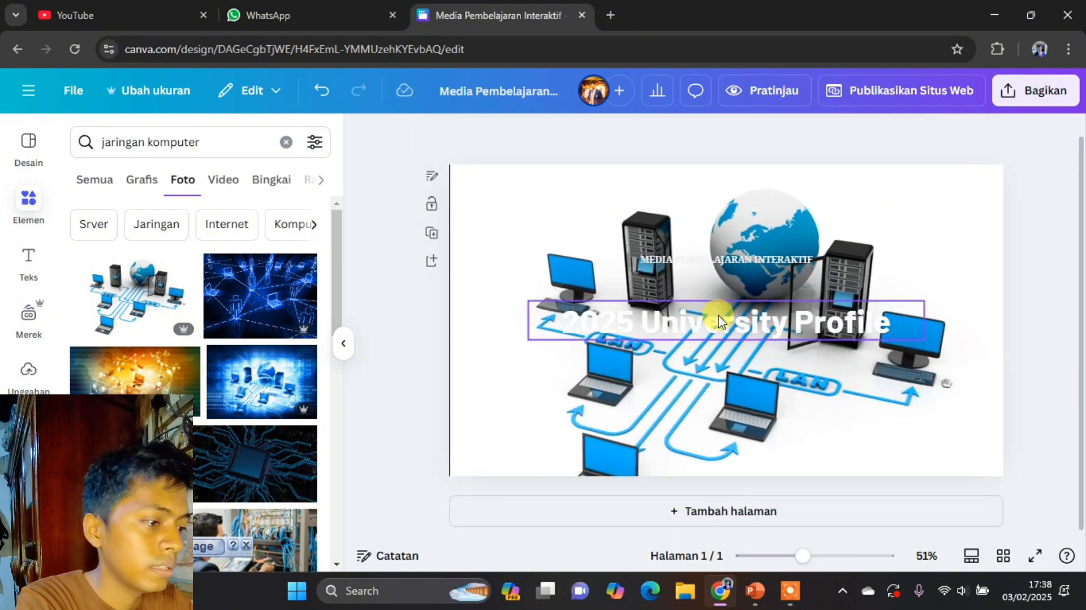
click(719, 259)
click(462, 176)
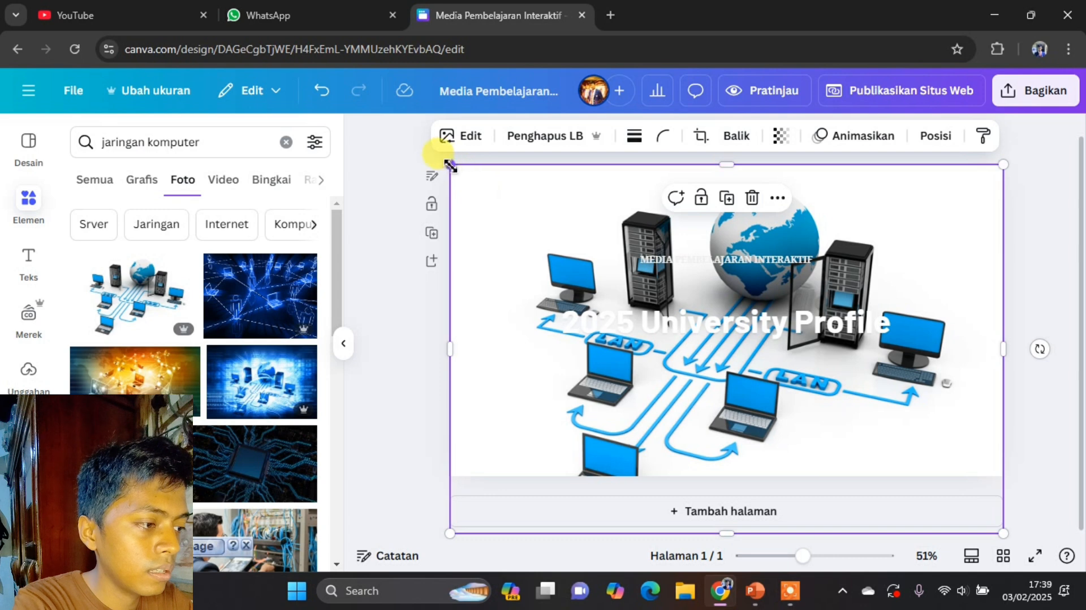
drag(450, 166, 444, 153)
click(1047, 260)
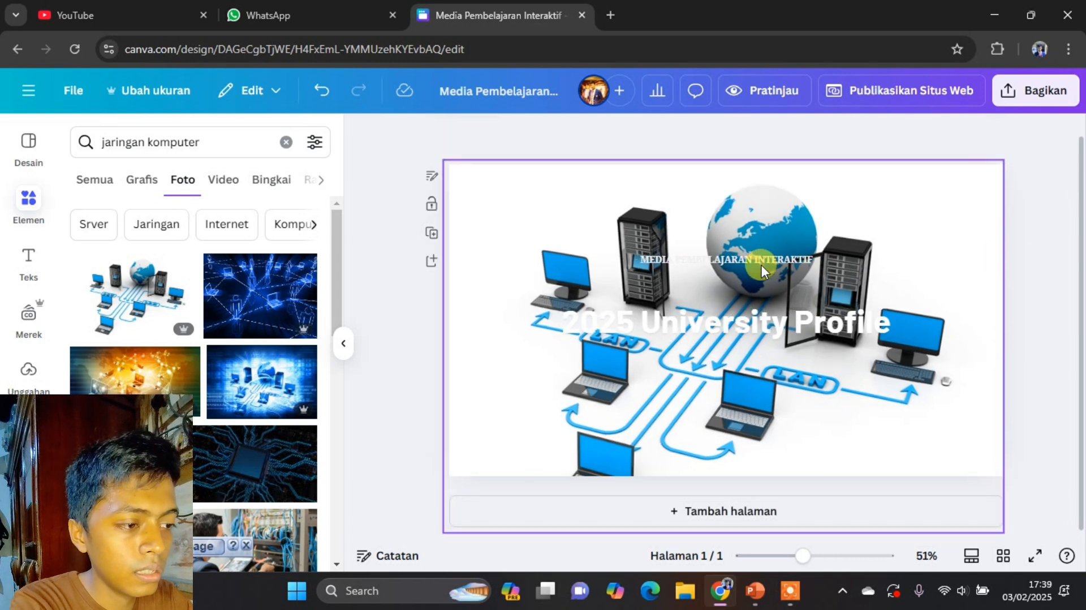
- Colour the "MEDIA PEMBELAJARAN INTERAKTIF" text black and move it down to just above the title
click(761, 265)
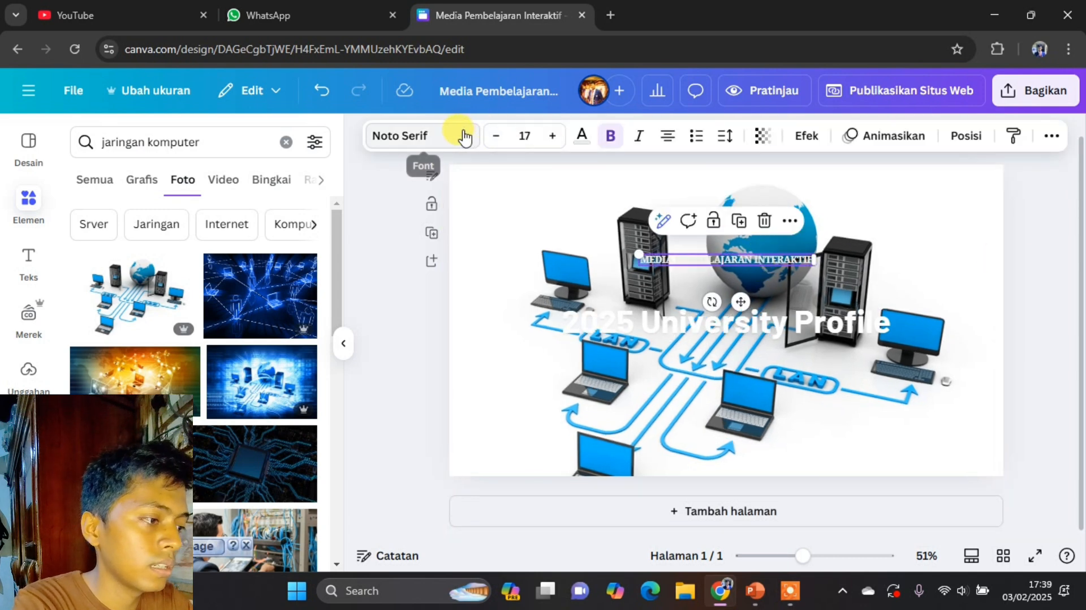
click(586, 138)
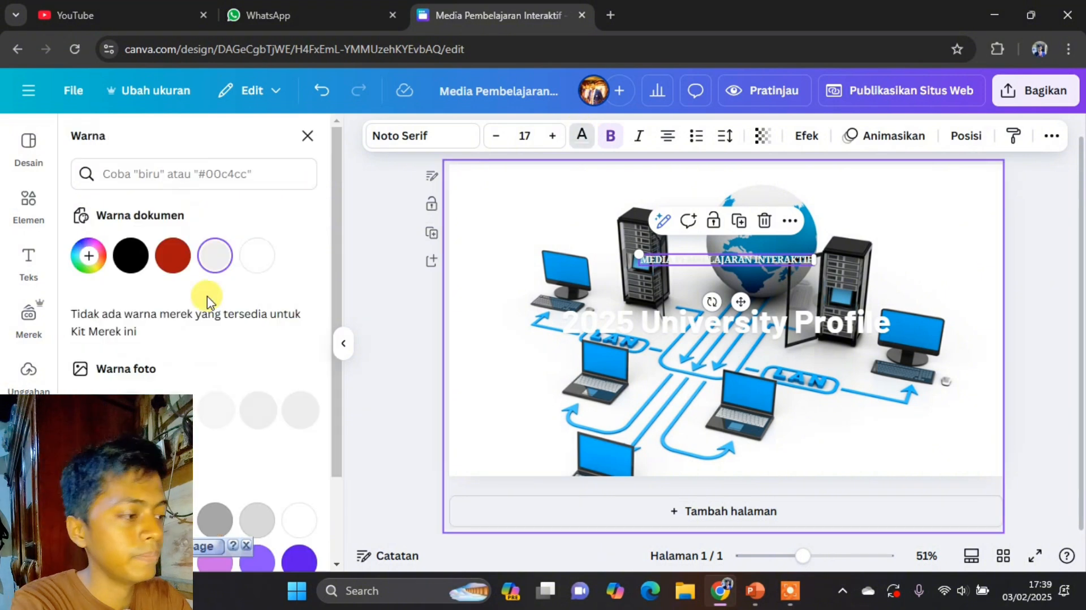
click(131, 255)
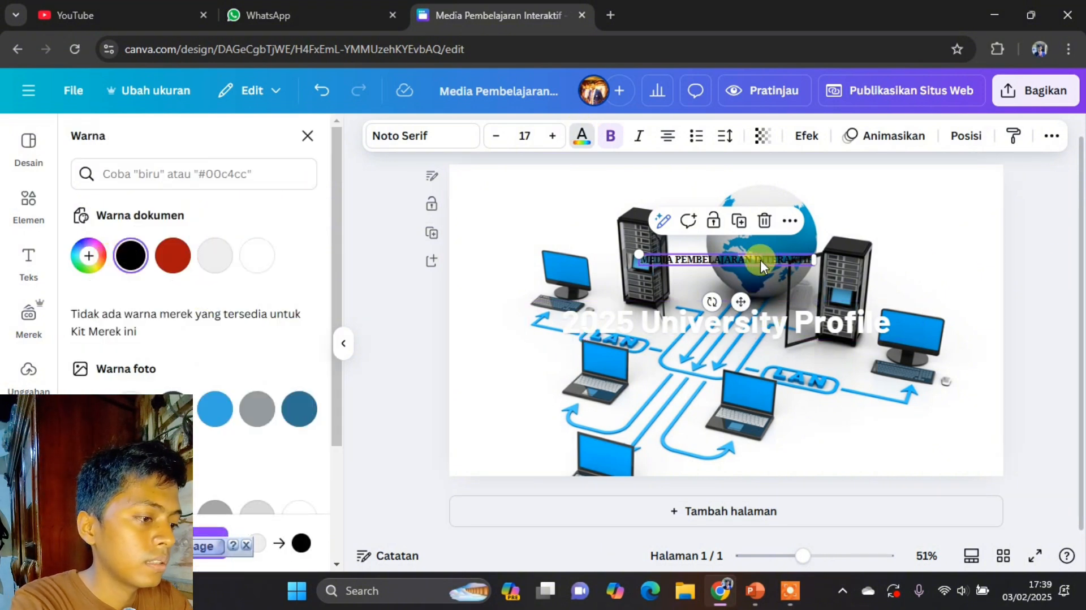
drag(761, 263, 760, 298)
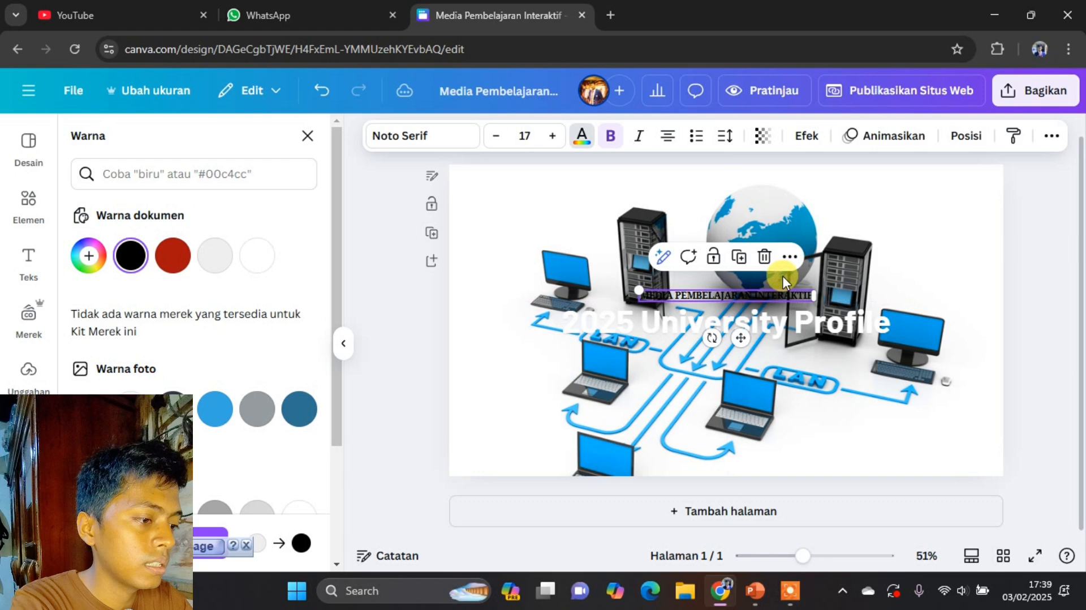
click(900, 238)
- Set the "2025 University Profile" title to a custom bright yellow colour
click(780, 319)
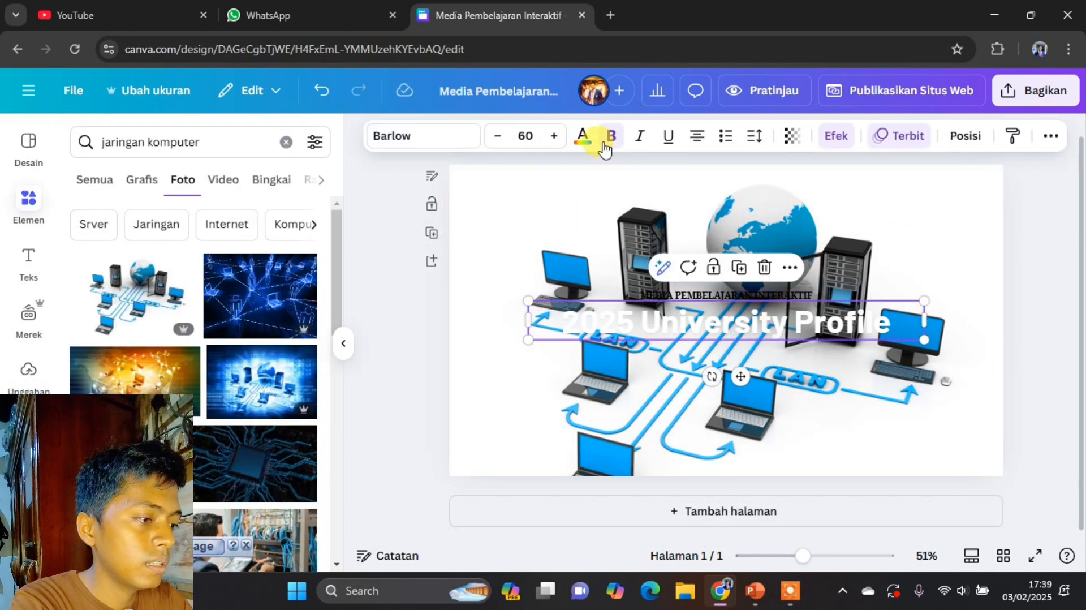
click(584, 137)
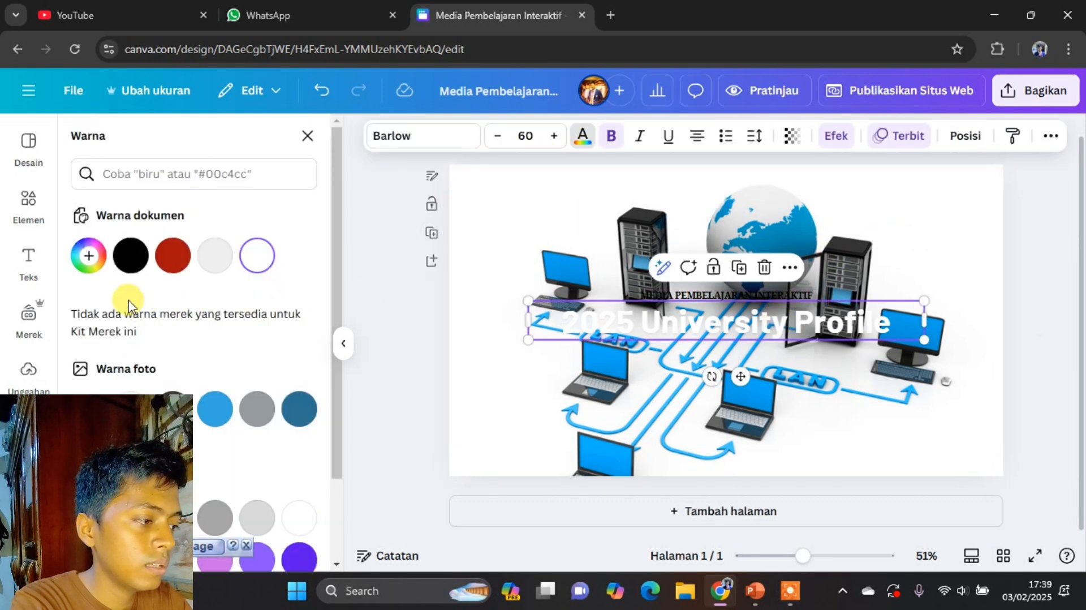
scroll(221, 374, down, 2)
scroll(142, 351, up, 2)
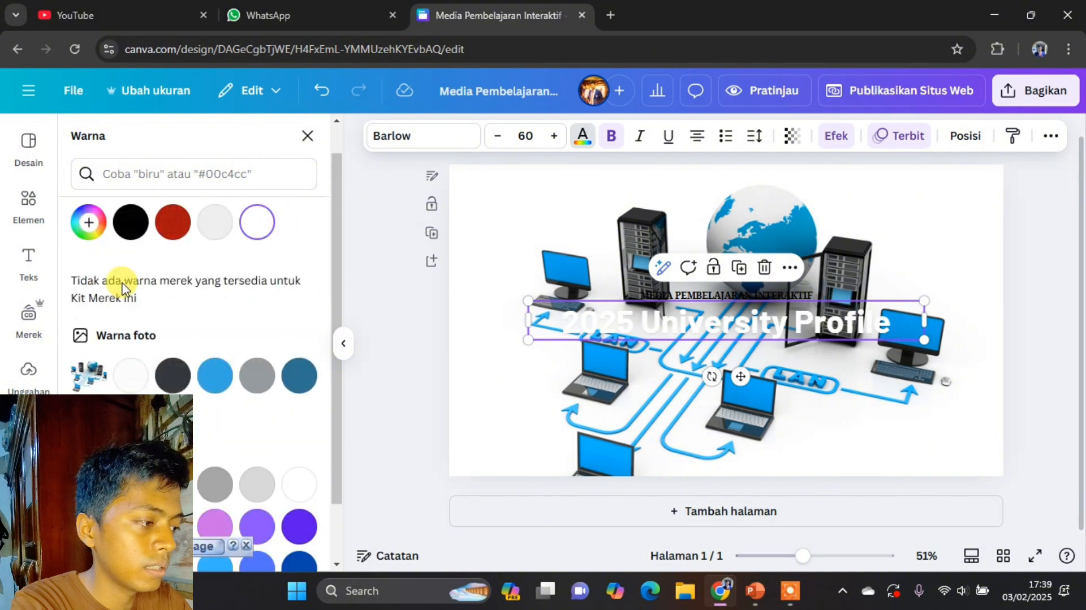
click(90, 255)
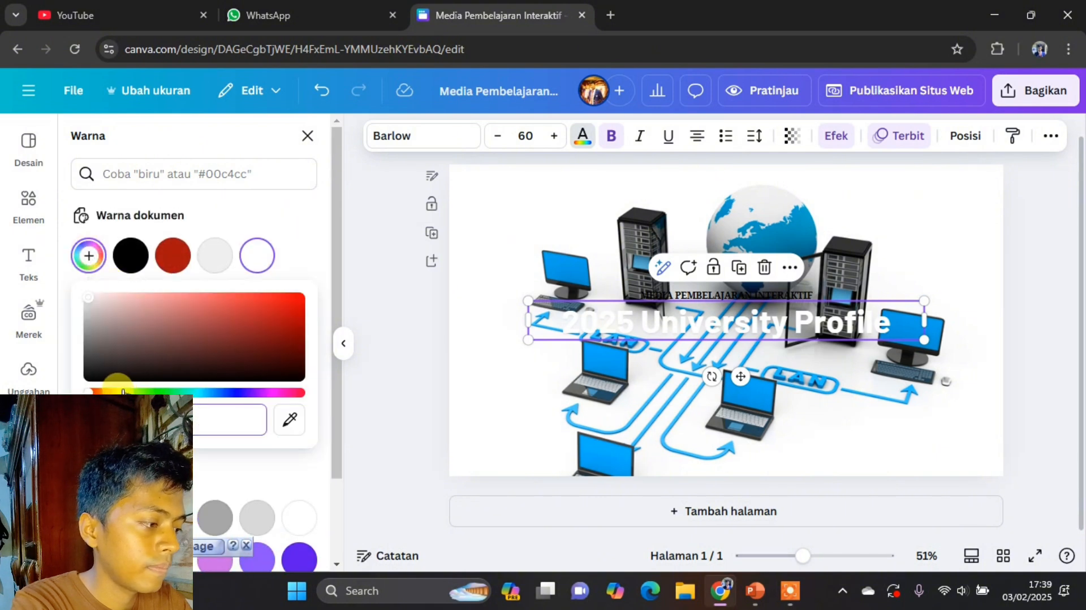
click(122, 392)
click(301, 297)
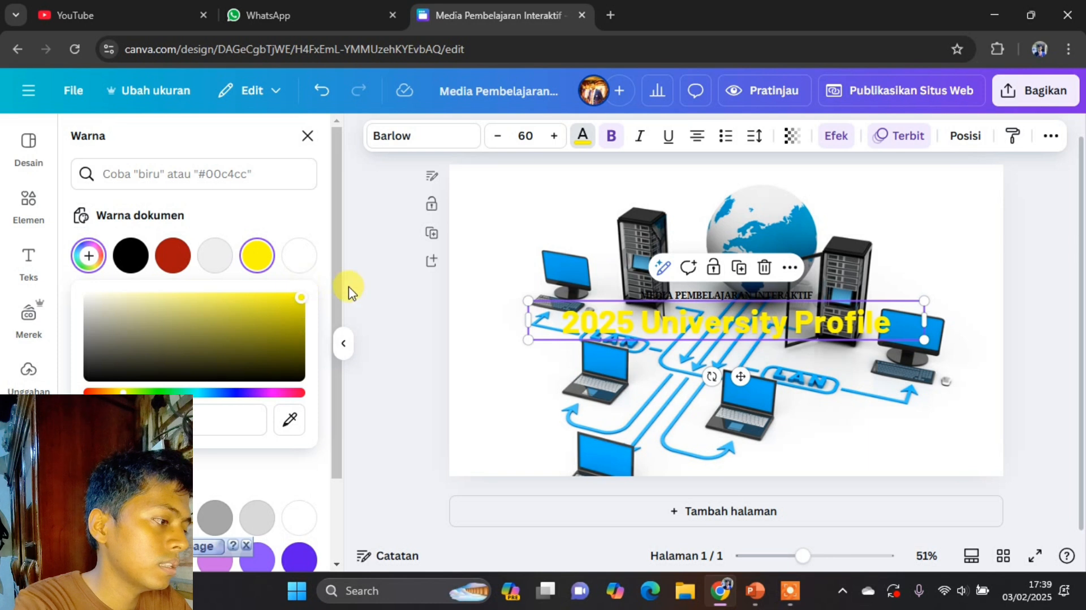
- Try red on the "MEDIA PEMBELAJARAN INTERAKTIF" text and settle on the bright blue from the photo colours
click(648, 295)
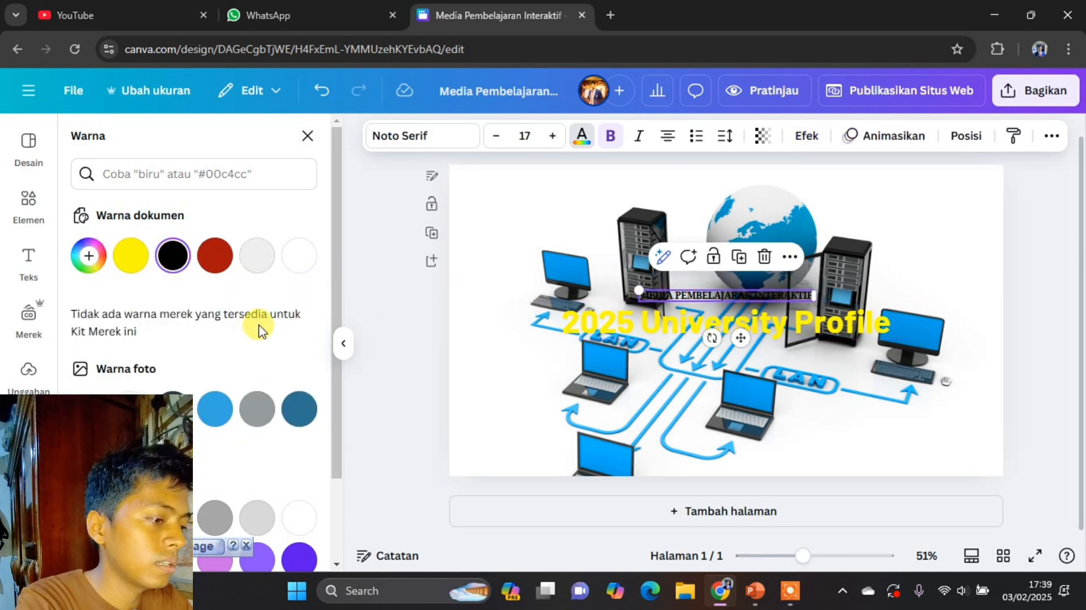
scroll(215, 398, down, 1)
scroll(208, 386, up, 1)
scroll(187, 359, down, 2)
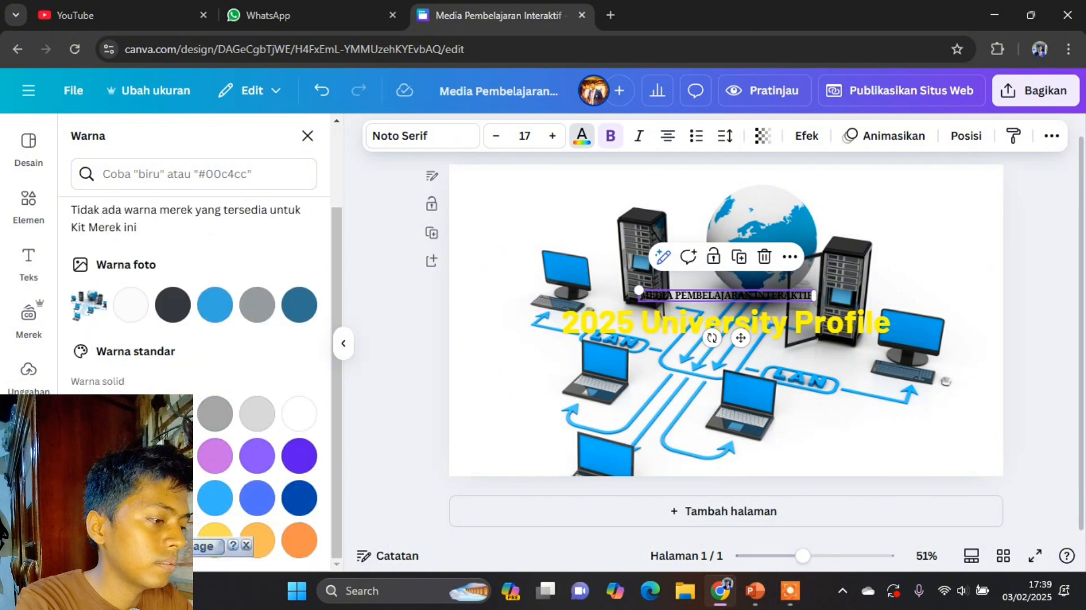
click(89, 456)
scroll(170, 360, up, 2)
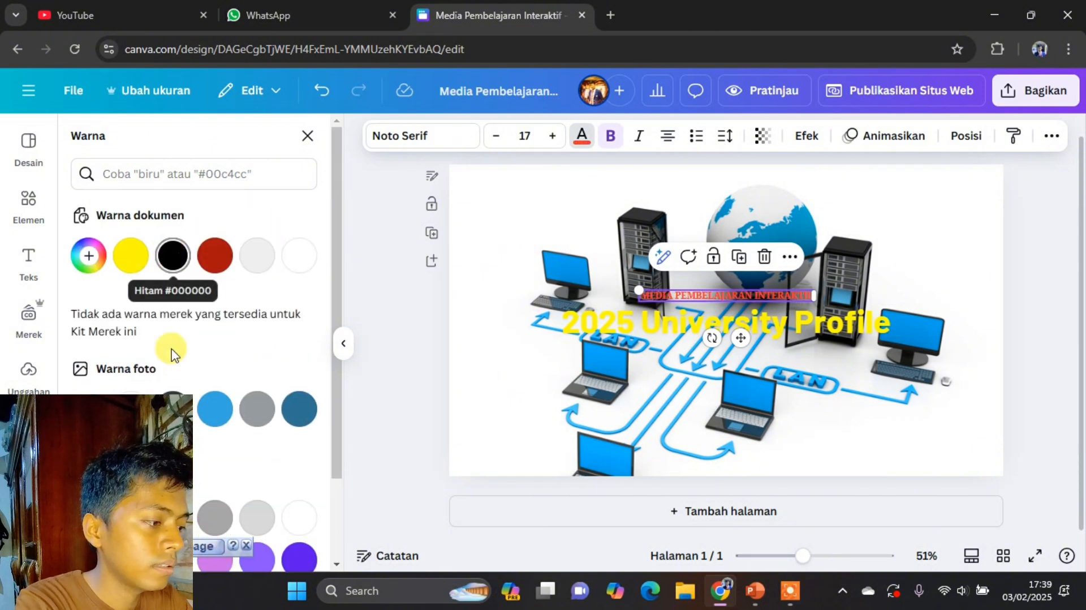
scroll(230, 321, down, 2)
click(230, 316)
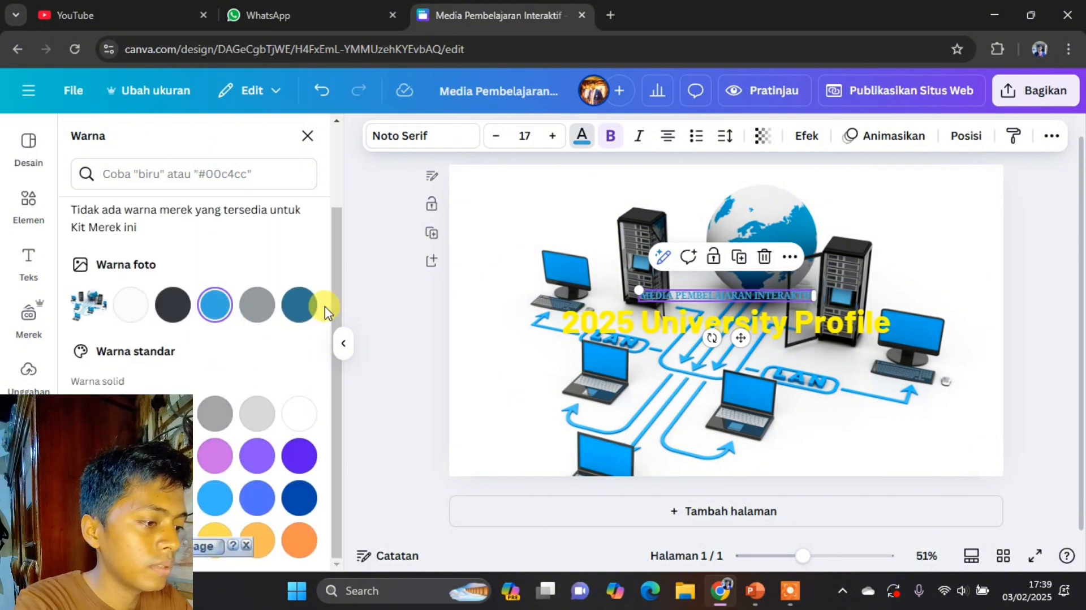
- Try darker blues on the "MEDIA PEMBELAJARAN INTERAKTIF" text and settle on the document's bright yellow
click(298, 310)
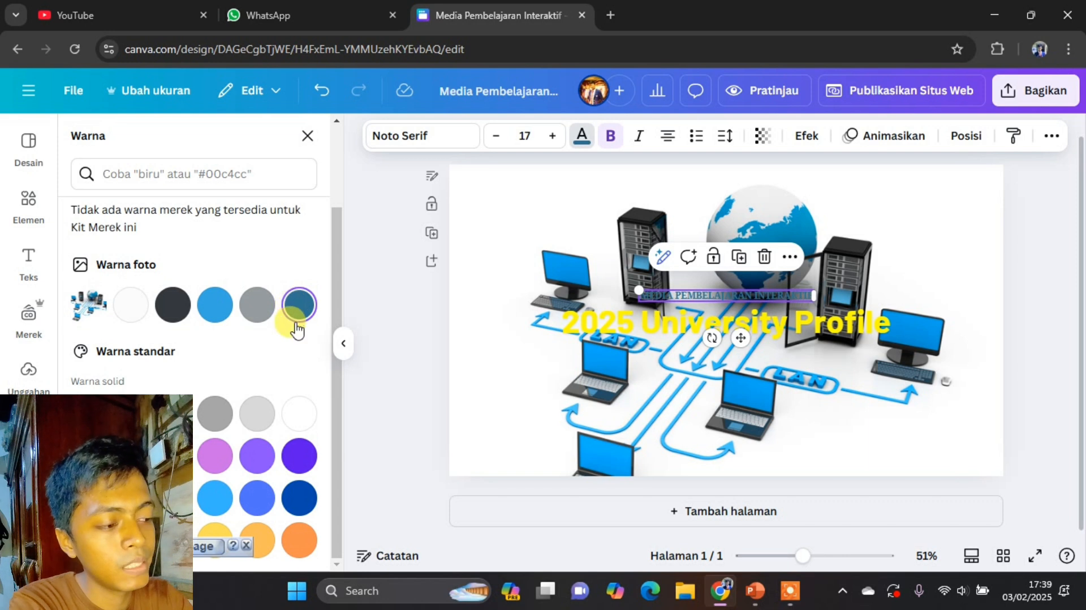
click(299, 498)
scroll(246, 385, up, 1)
scroll(247, 384, up, 1)
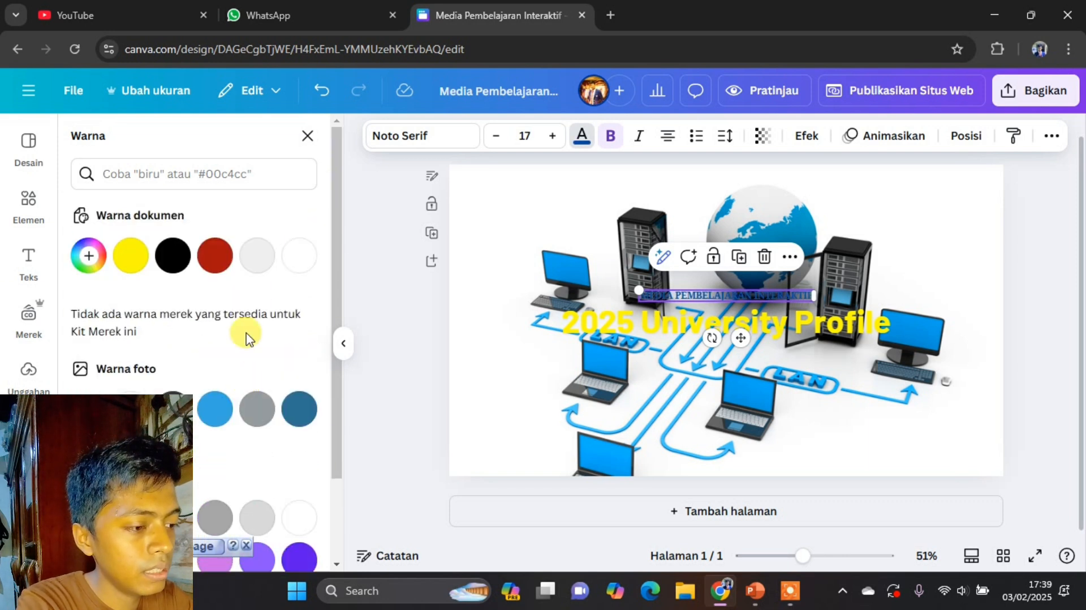
click(134, 255)
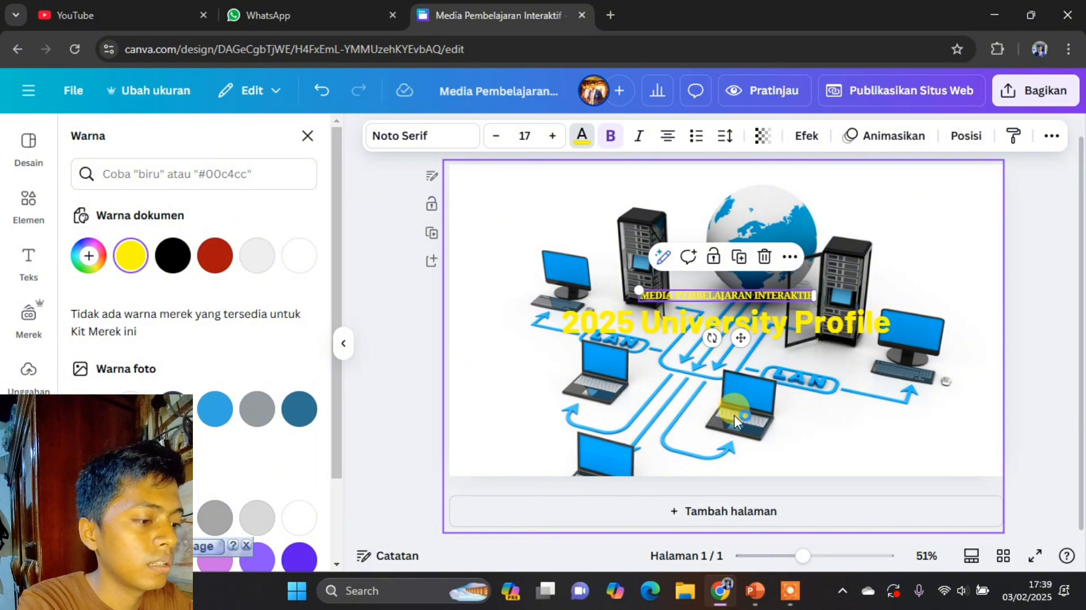
- Nudge the computer network photo slightly upward behind the texts
click(906, 403)
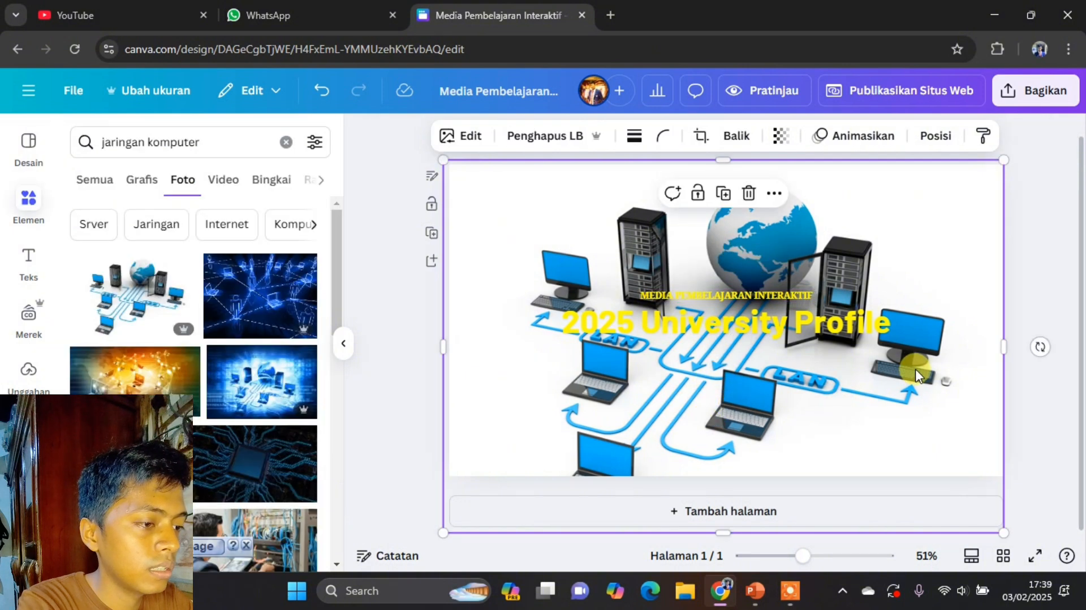
mouse_move(840, 203)
mouse_down()
mouse_move(1031, 204)
mouse_move(824, 189)
mouse_move(858, 182)
mouse_move(857, 198)
mouse_move(843, 197)
mouse_up()
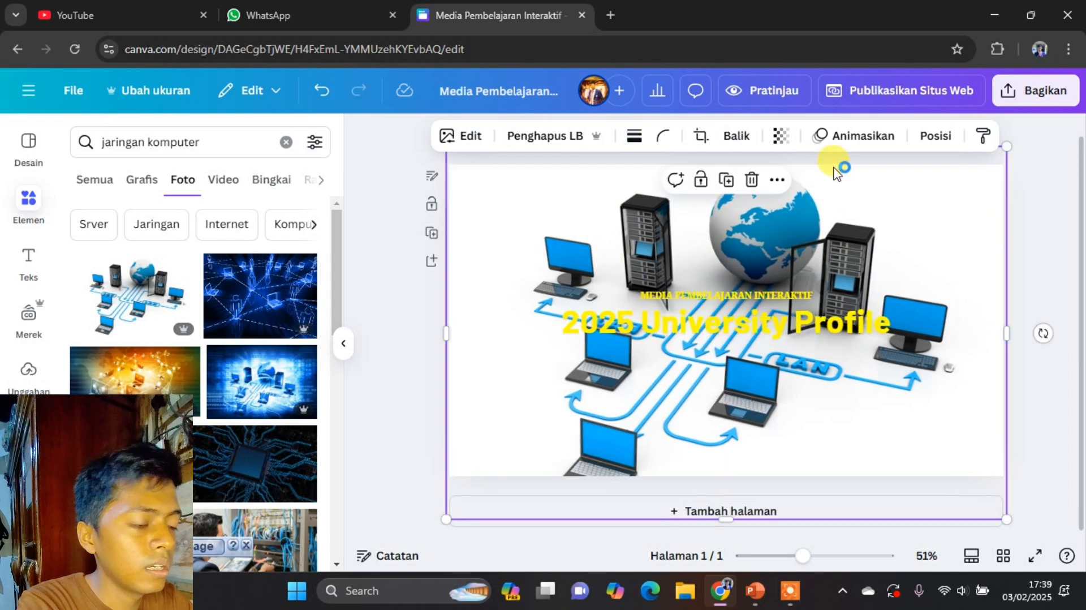
click(932, 136)
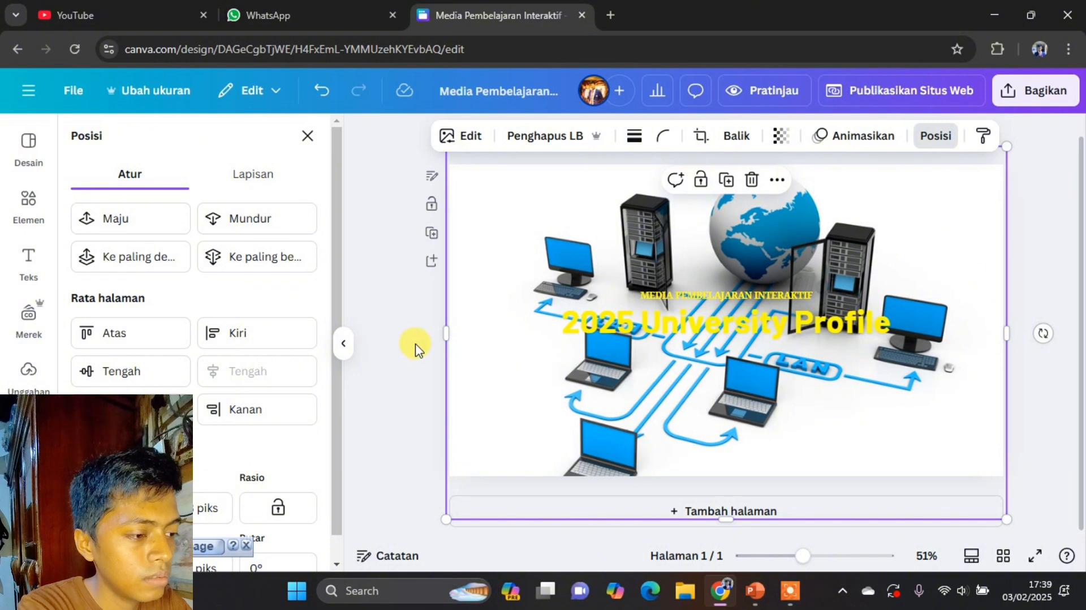
- Give the "MEDIA PEMBELAJARAN INTERAKTIF" text the Kerangka outline effect in black with a thickness of 101
click(713, 303)
click(714, 294)
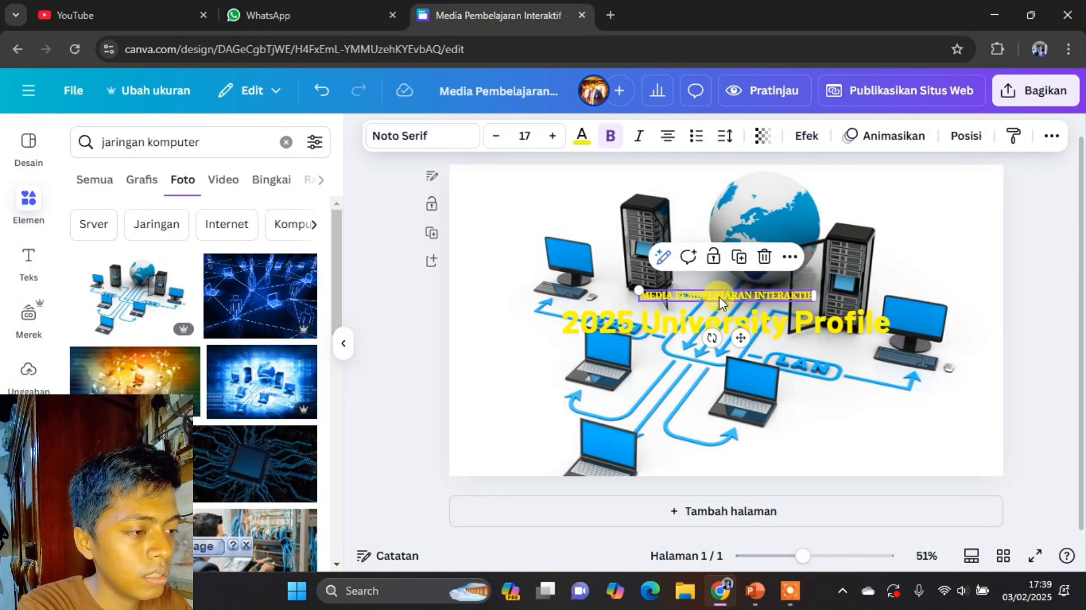
click(808, 142)
click(313, 357)
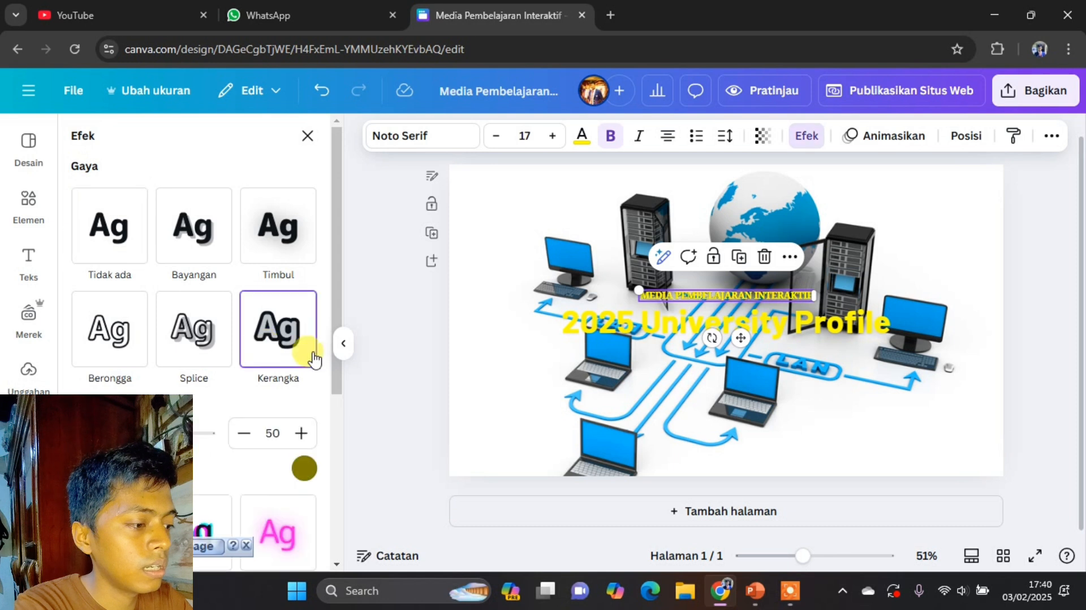
click(305, 468)
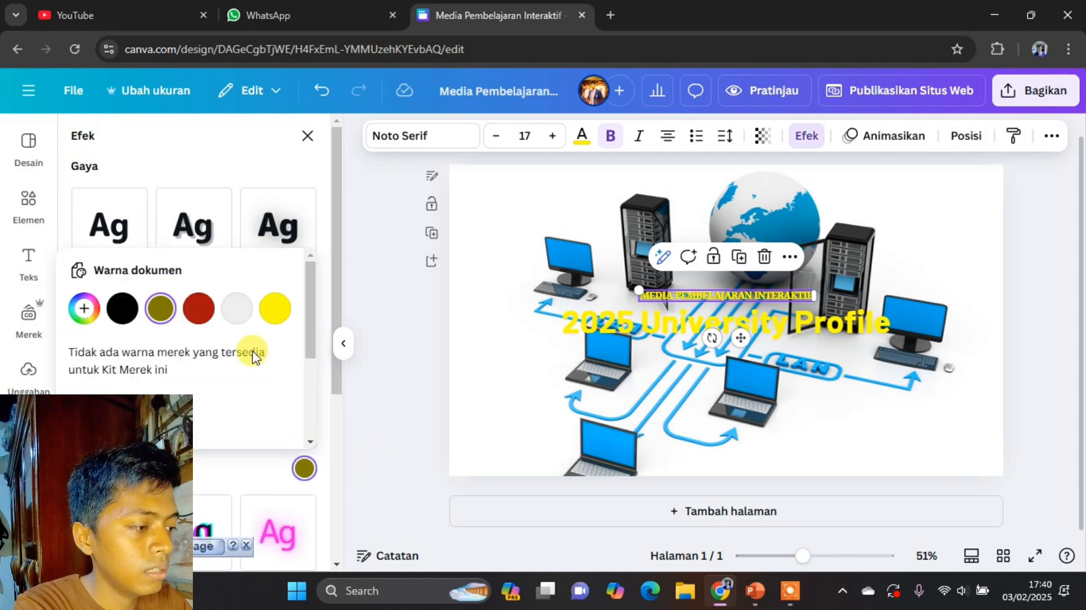
click(124, 308)
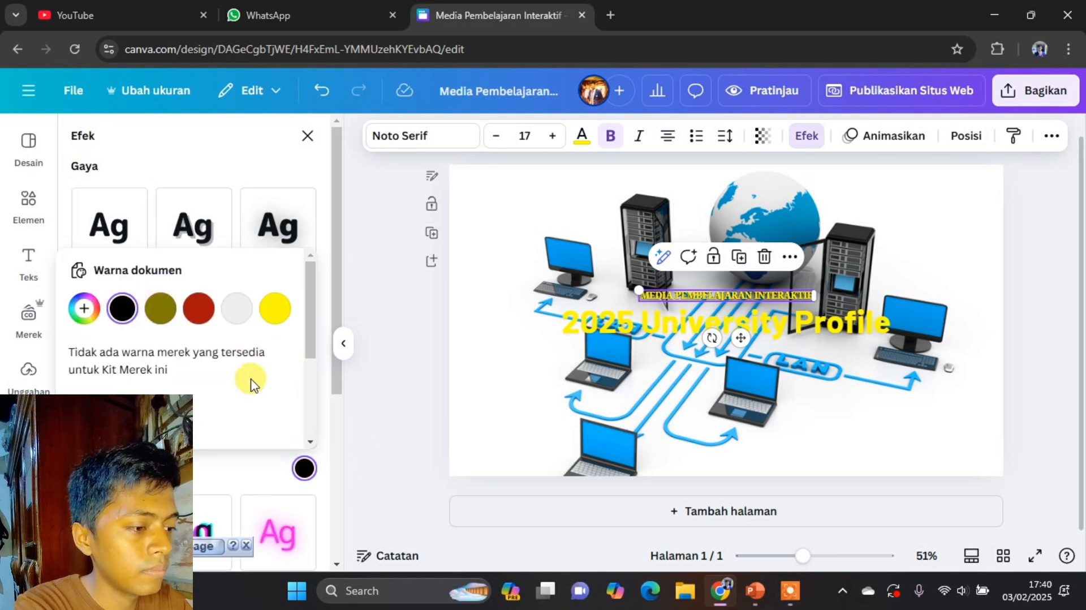
click(205, 458)
scroll(727, 294, up, 5)
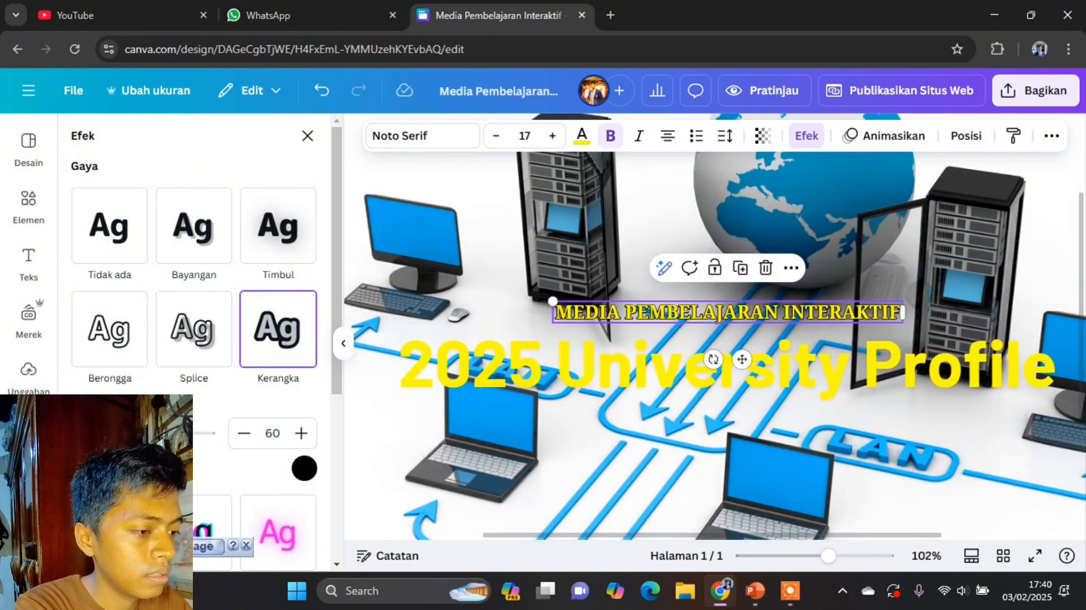
drag(116, 433, 141, 434)
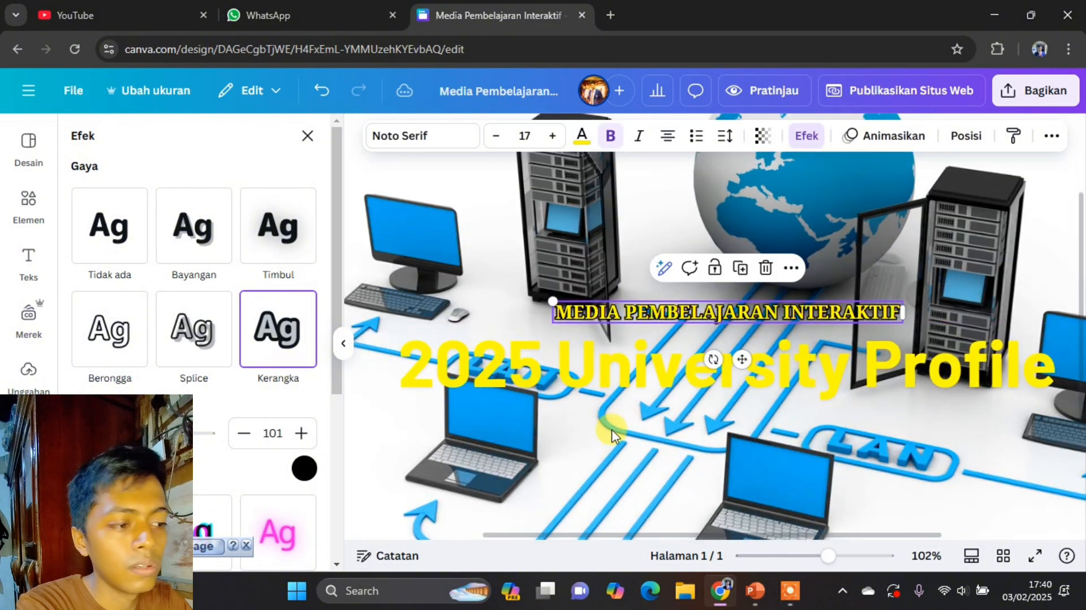
- Replace the "2025 University Profile" title with "Jaringan Komputer Dasar"
click(623, 385)
double_click(645, 360)
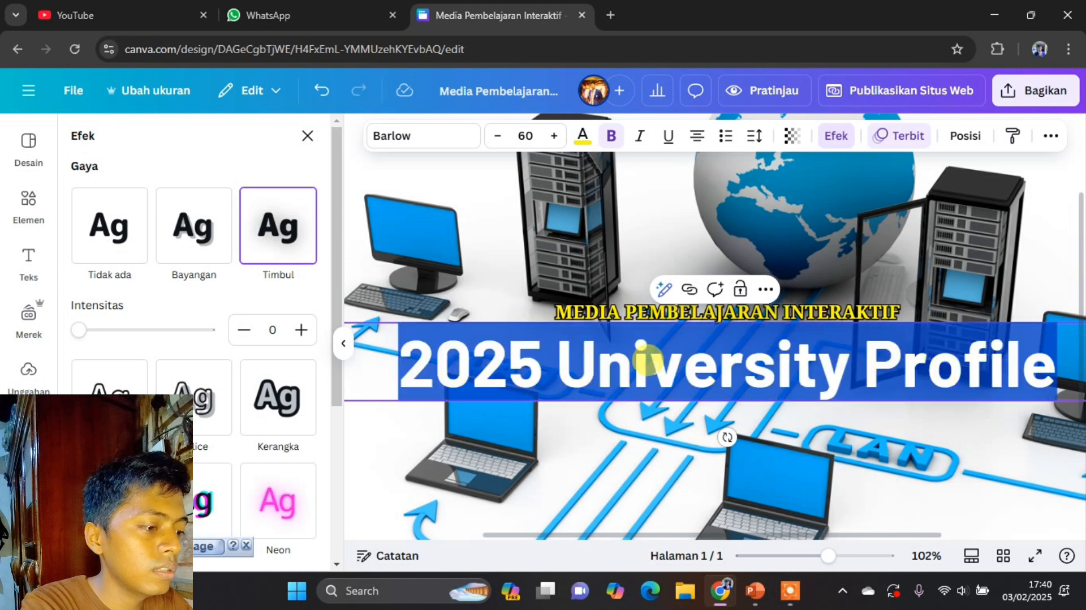
scroll(563, 343, down, 3)
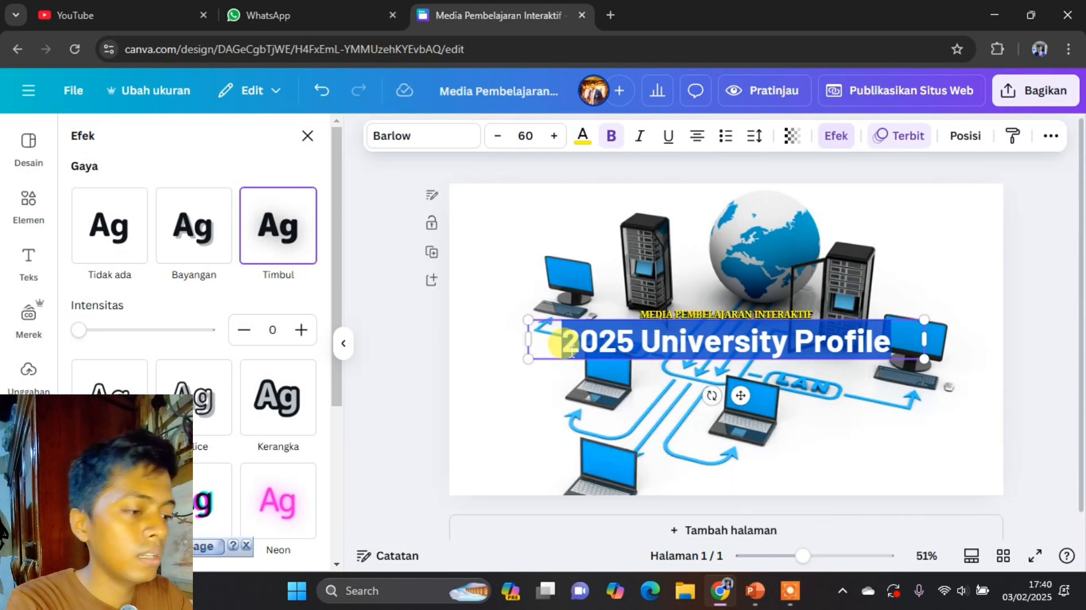
scroll(724, 376, up, 1)
text(Ja)
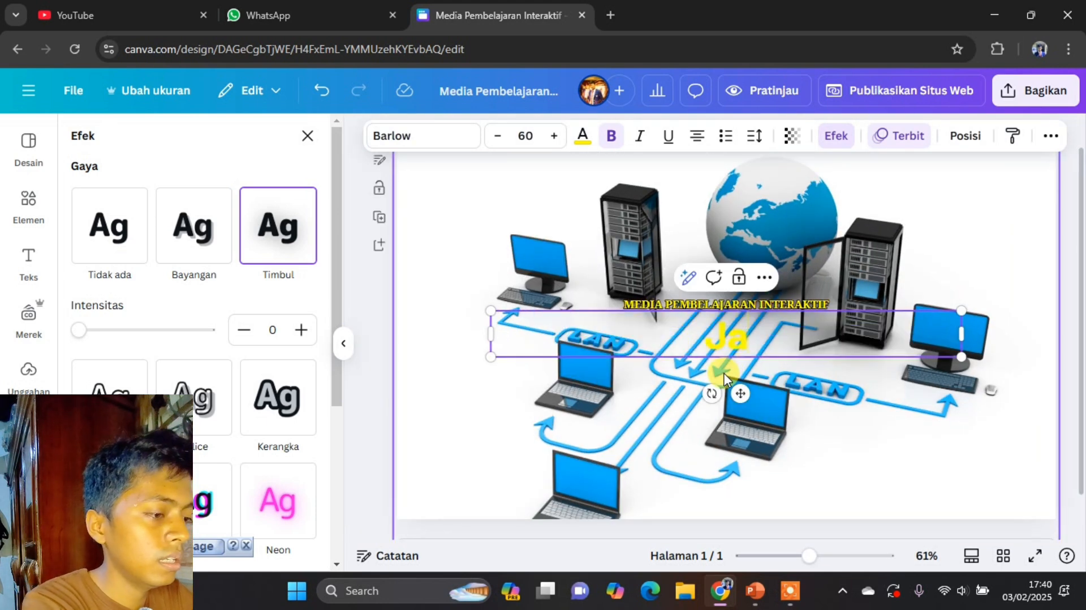
text(ringan Komputer Dasar)
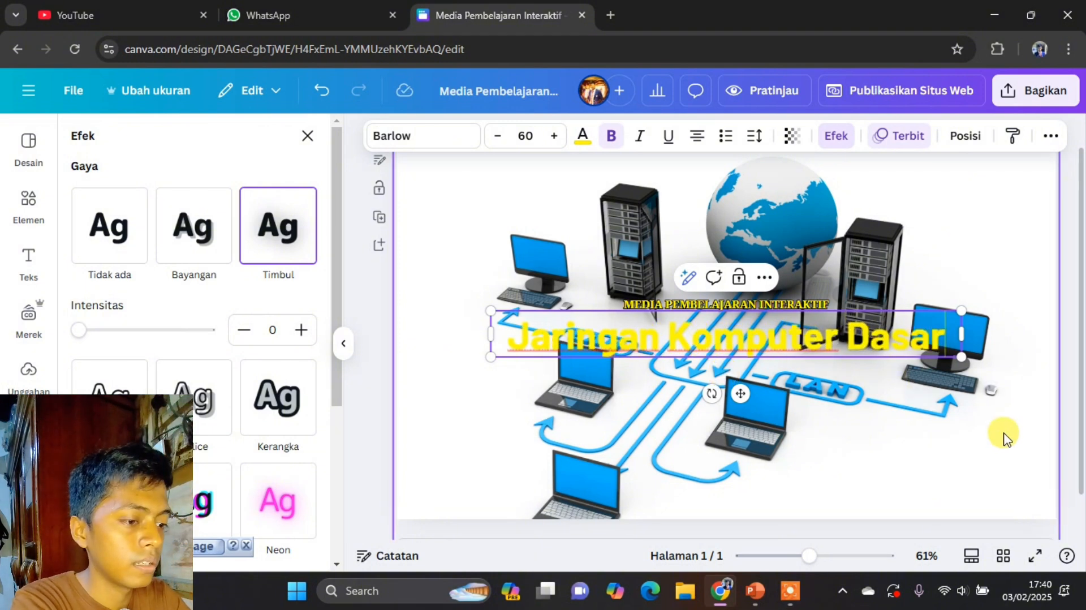
- Apply the Kerangka outline effect to the "Jaringan Komputer Dasar" title in black with a thickness of 71
click(942, 360)
click(929, 348)
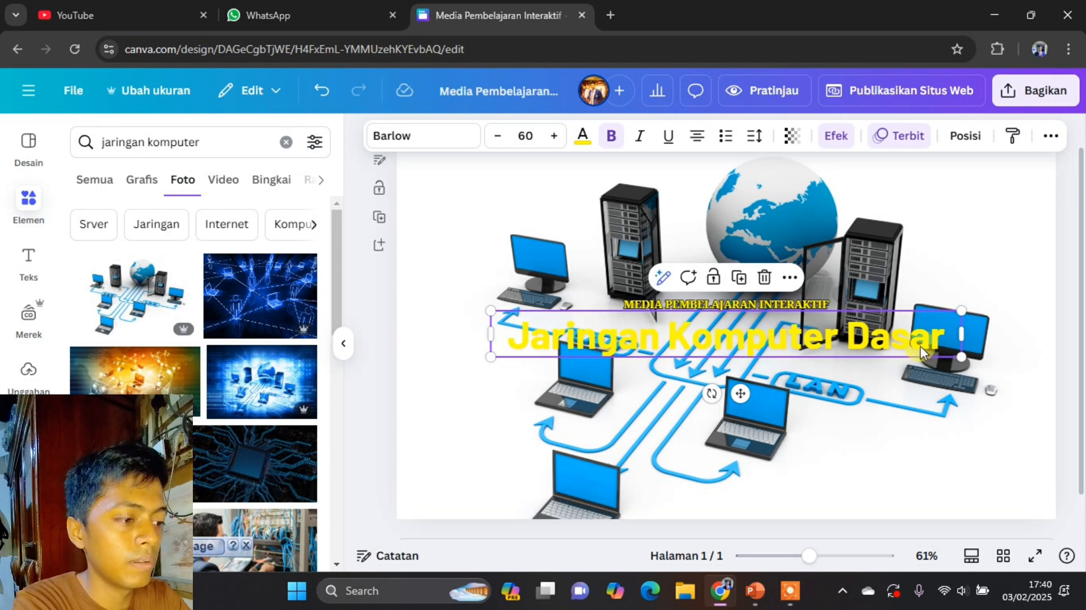
triple_click(753, 346)
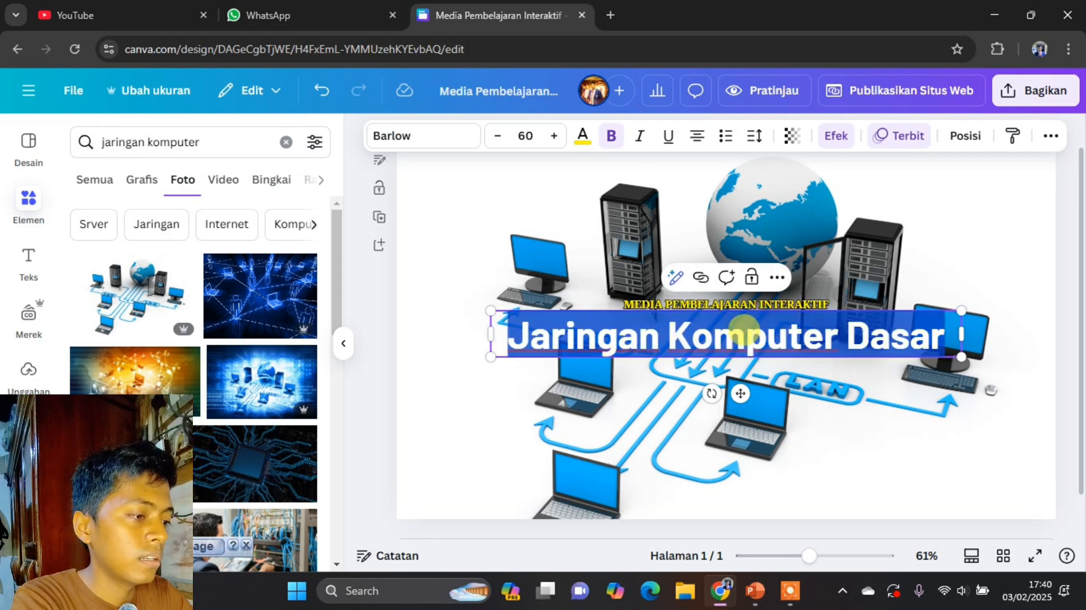
click(836, 137)
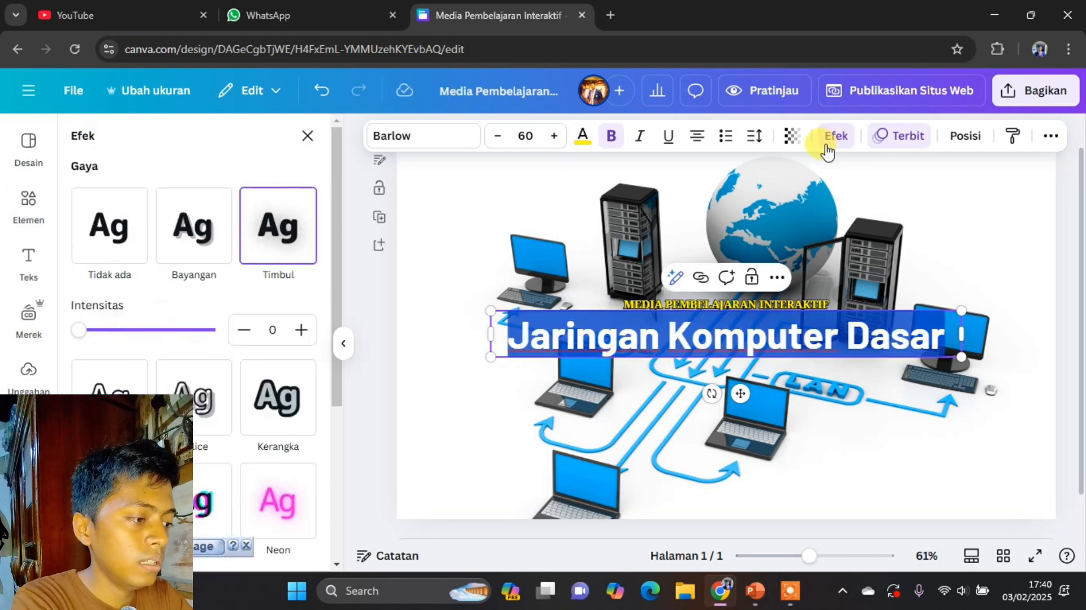
click(278, 398)
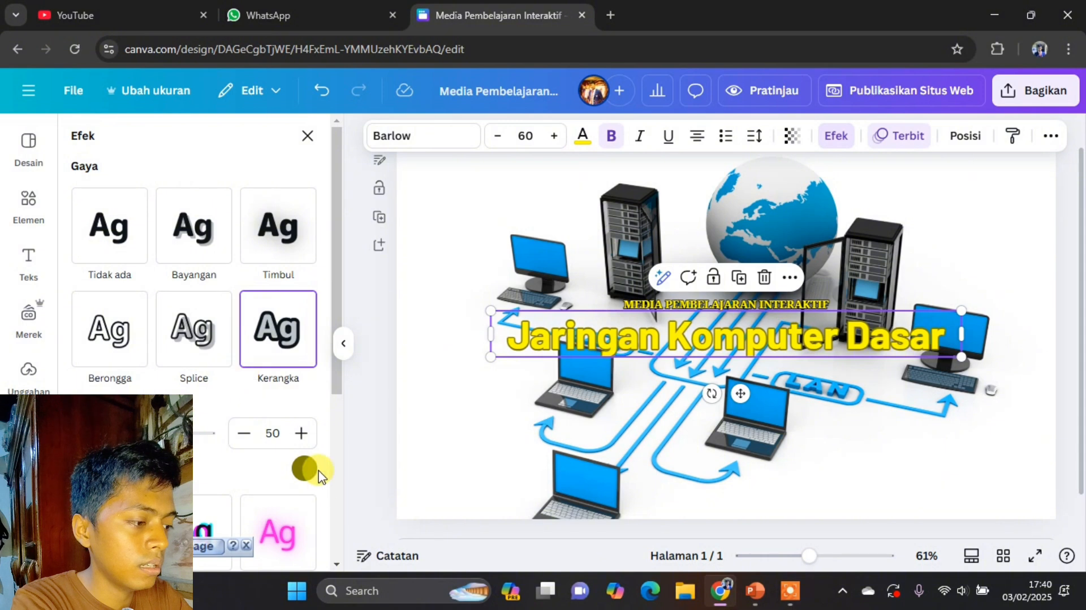
click(304, 468)
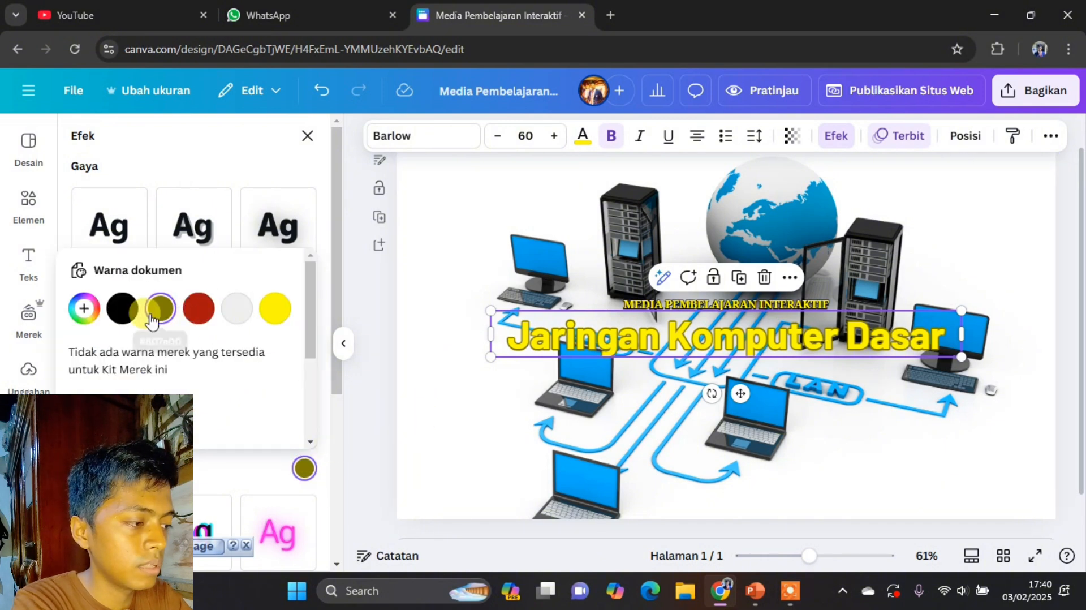
click(123, 308)
click(250, 468)
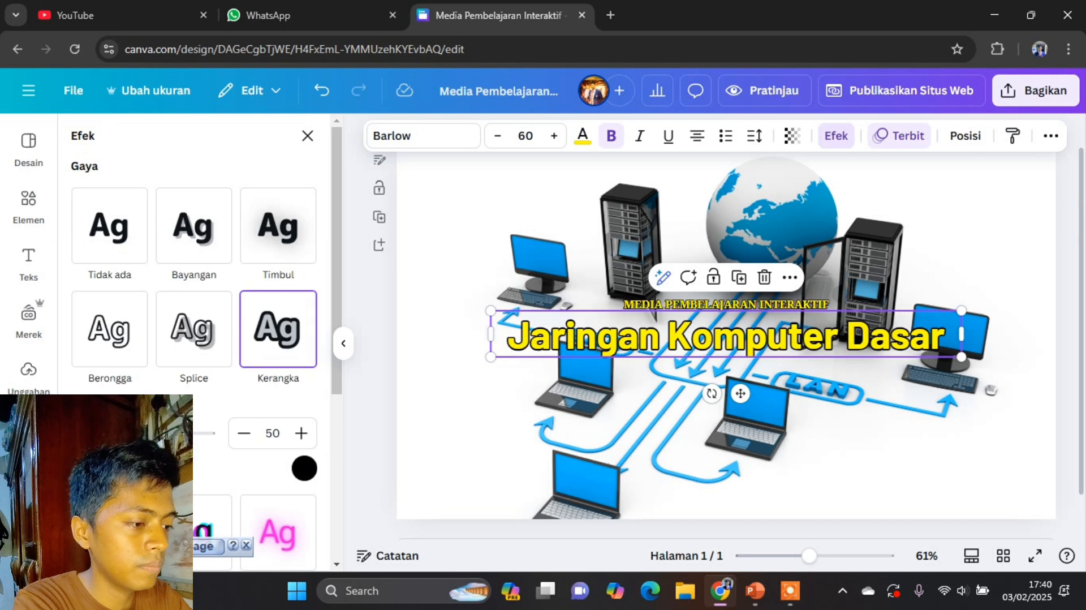
drag(143, 434, 174, 433)
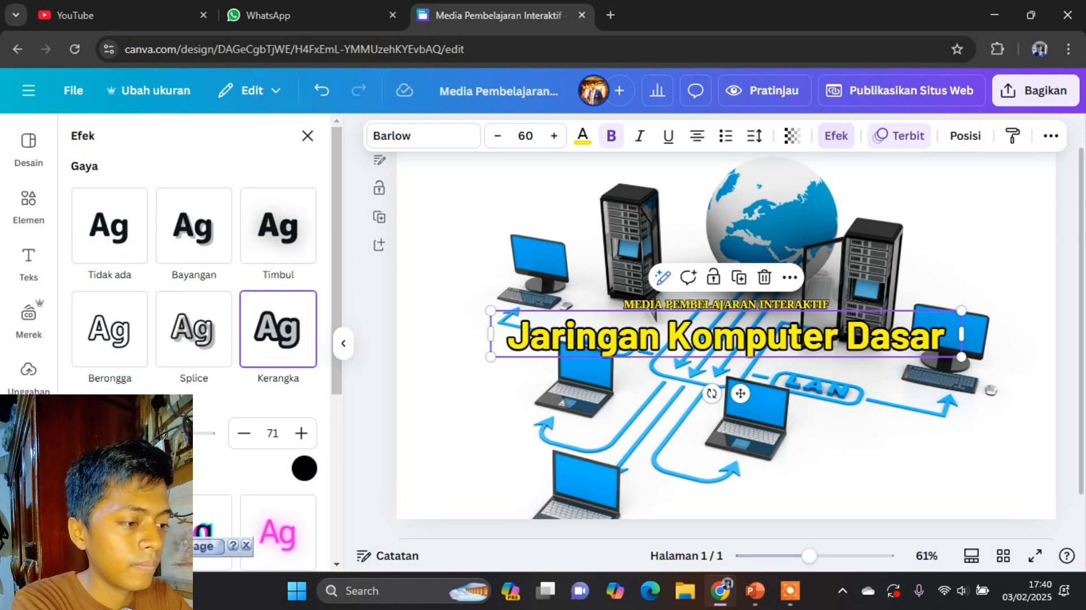
click(490, 381)
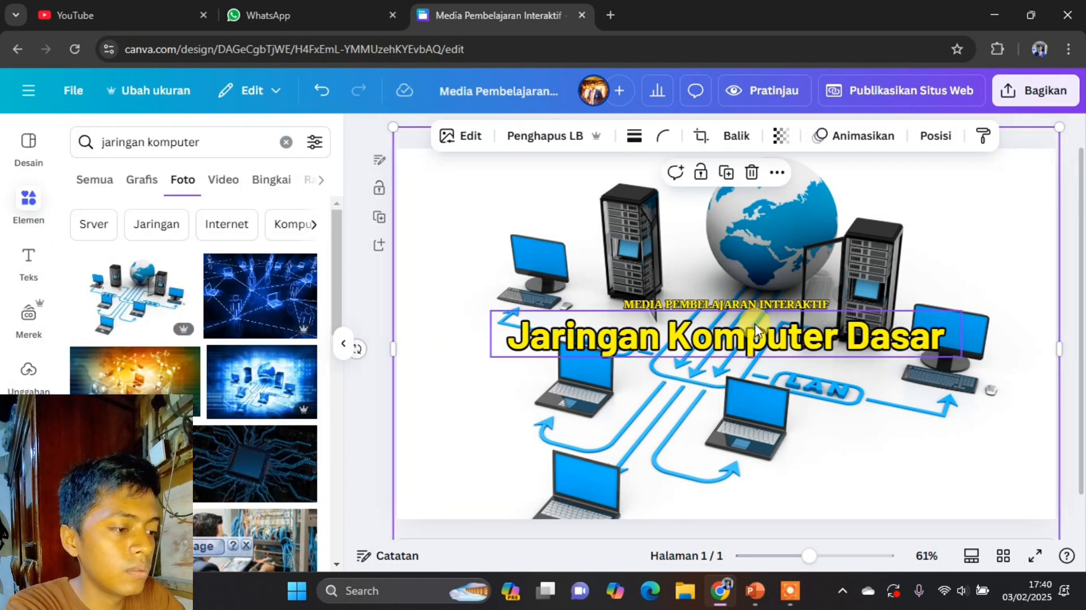
- Preview the website in its mobile layout and return to the editor
scroll(756, 326, up, 1)
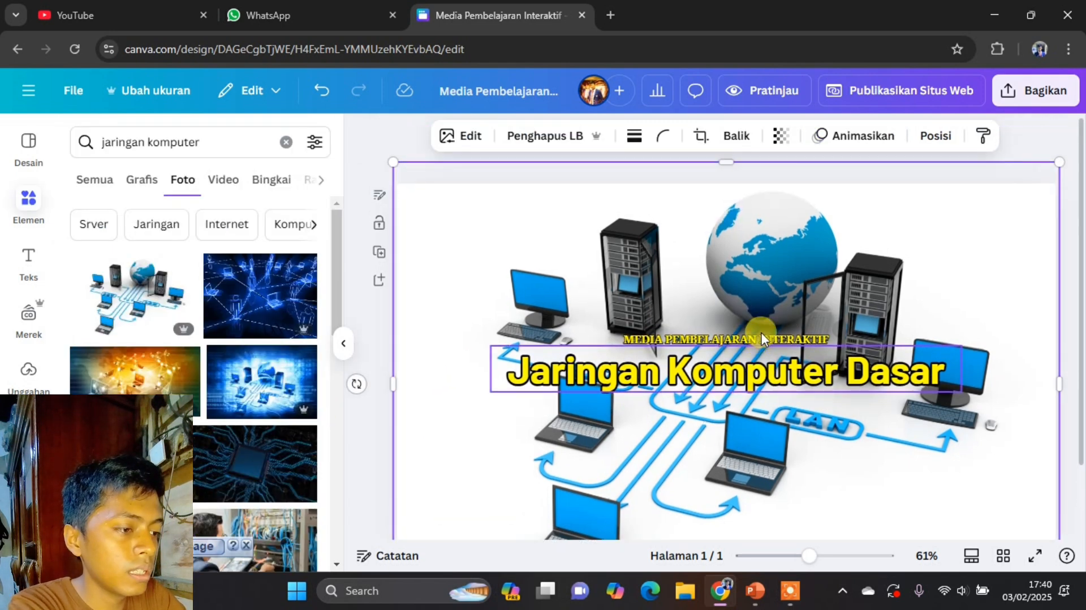
click(1063, 157)
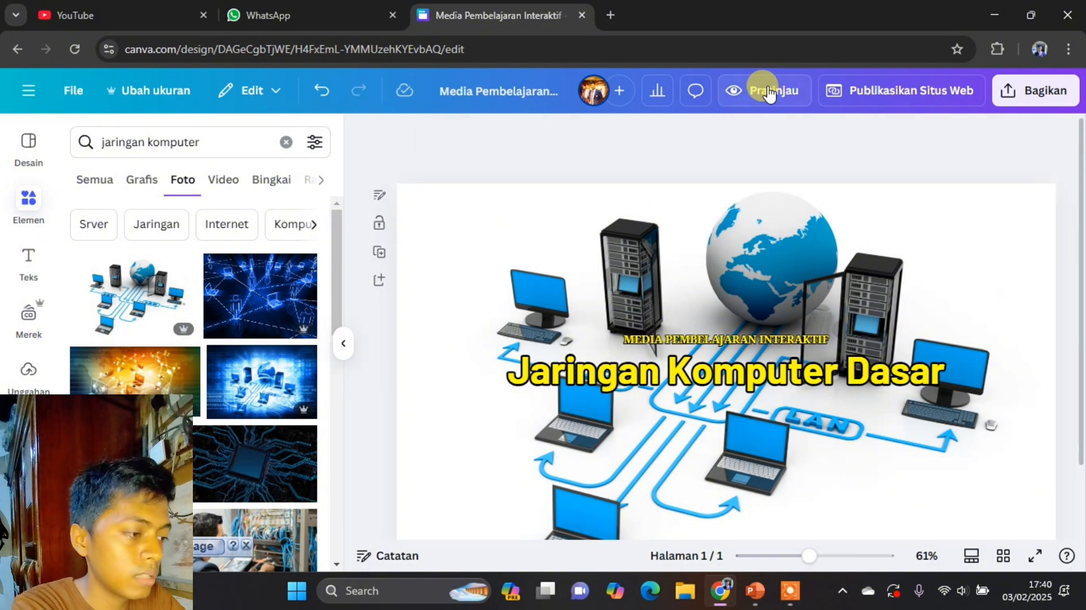
click(768, 101)
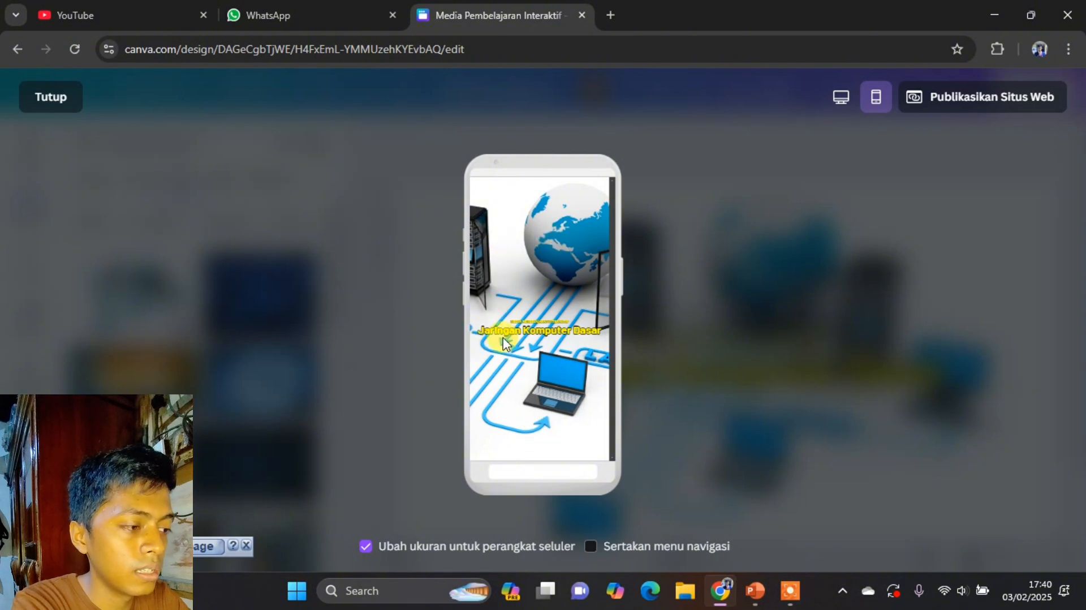
click(60, 103)
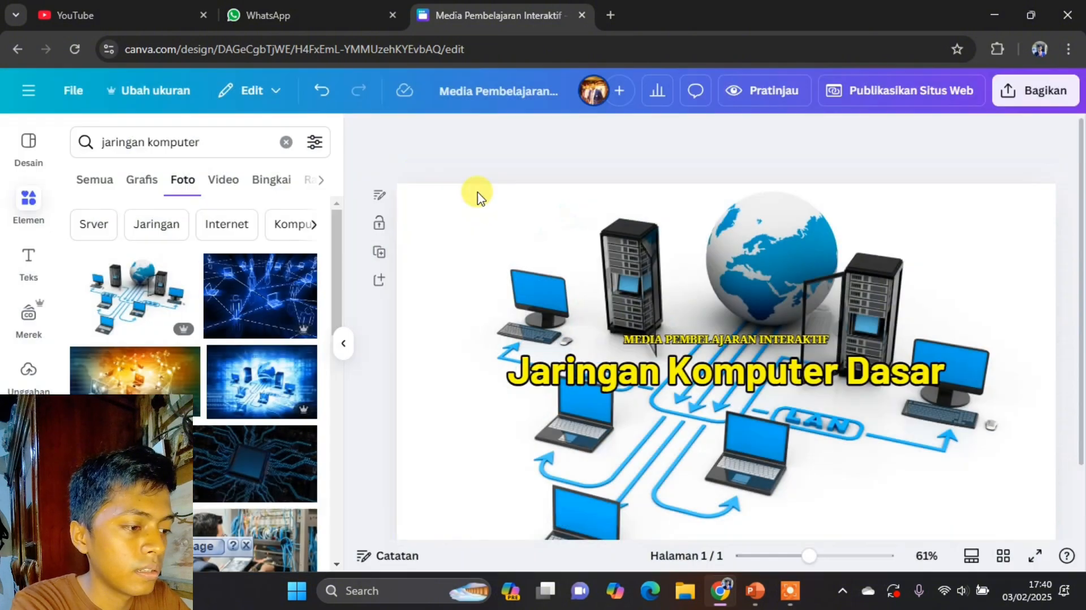
click(717, 263)
scroll(707, 249, down, 2)
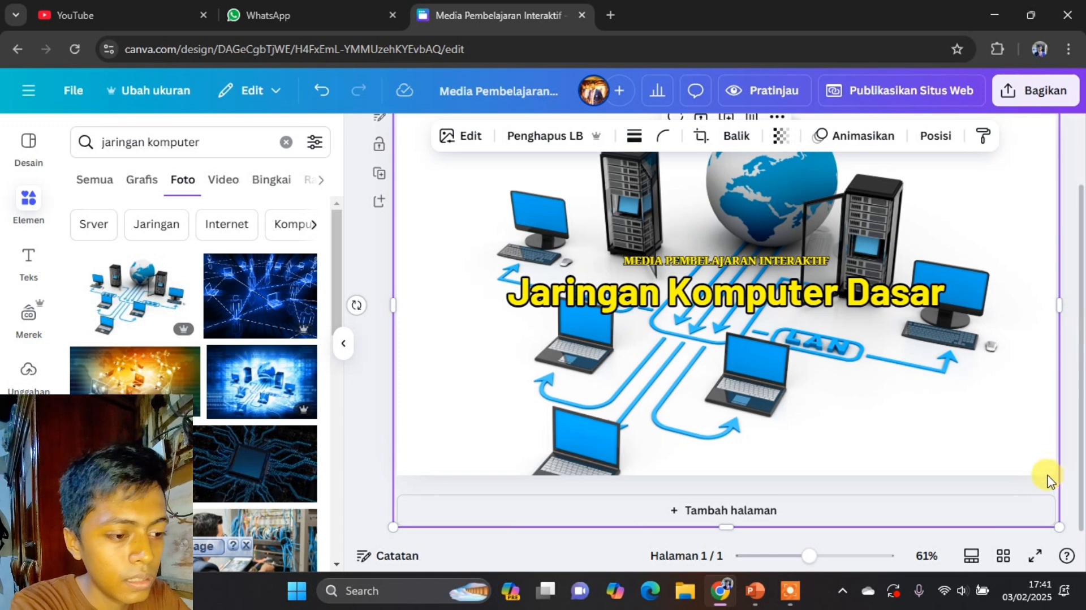
scroll(837, 317, up, 2)
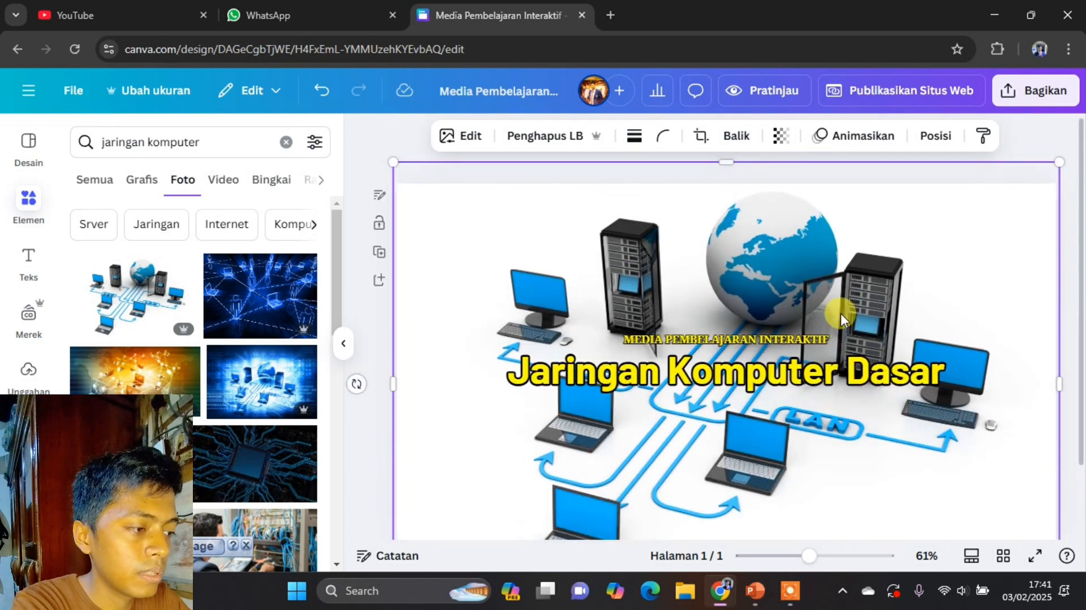
click(378, 321)
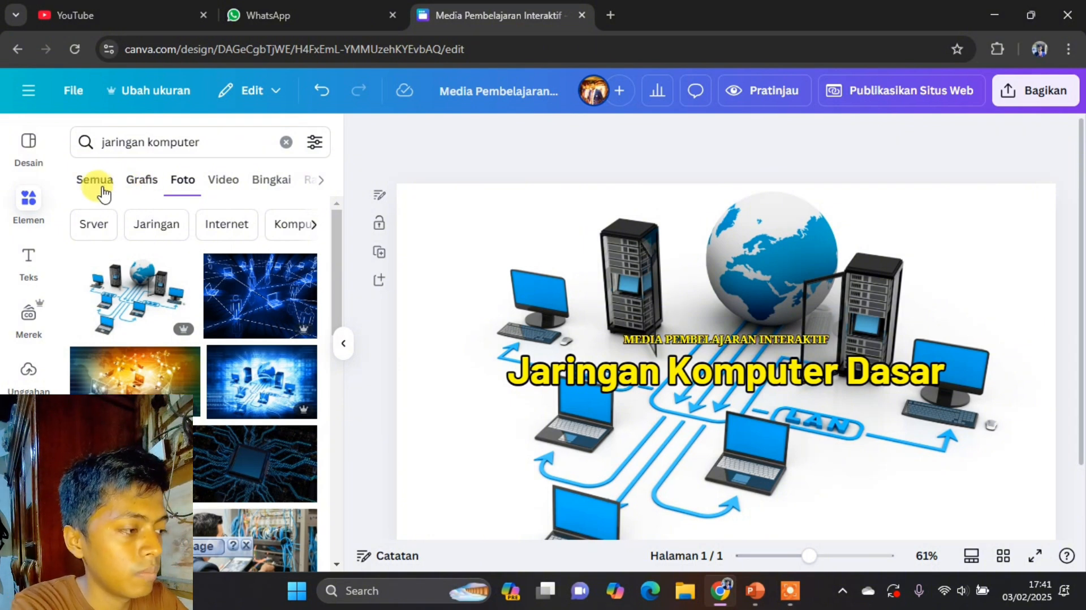
- Clear the element search and place a small red rounded rectangle below the "Jaringan Komputer Dasar" title
drag(219, 142, 64, 147)
key(BackSpace)
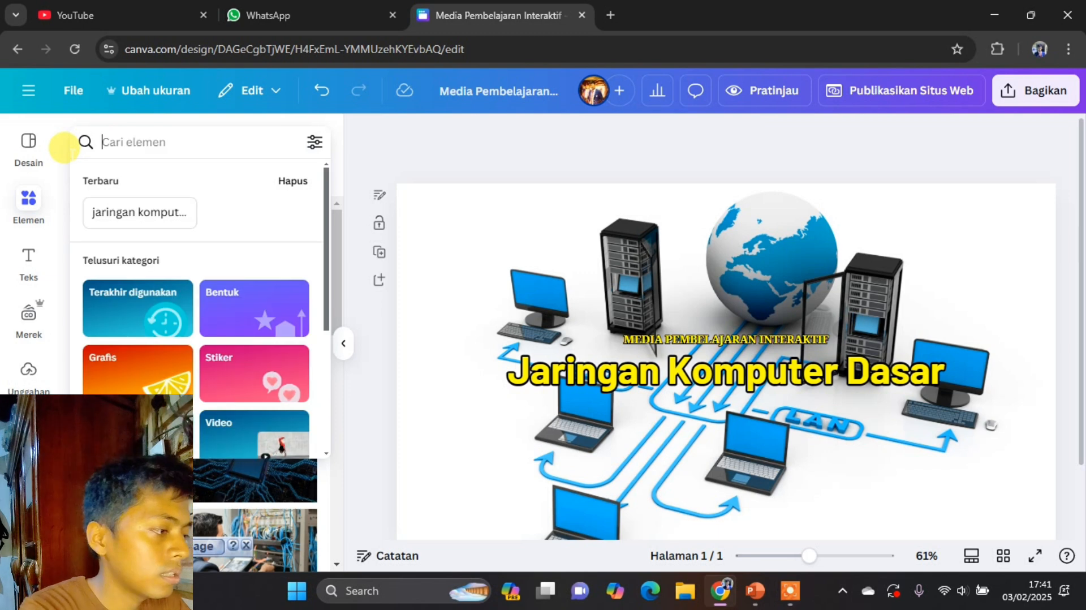
click(65, 172)
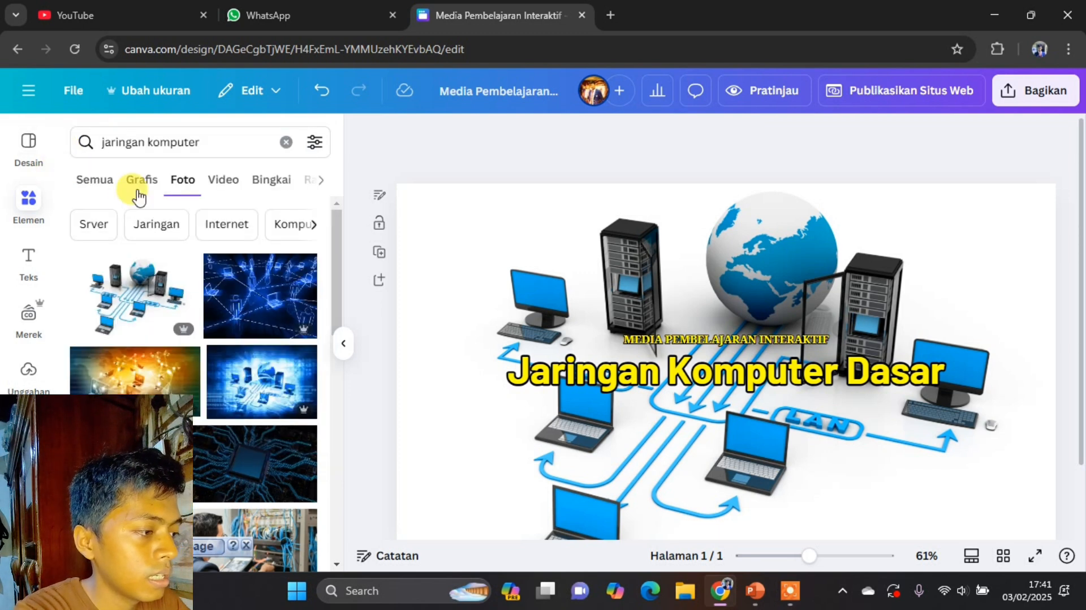
click(286, 142)
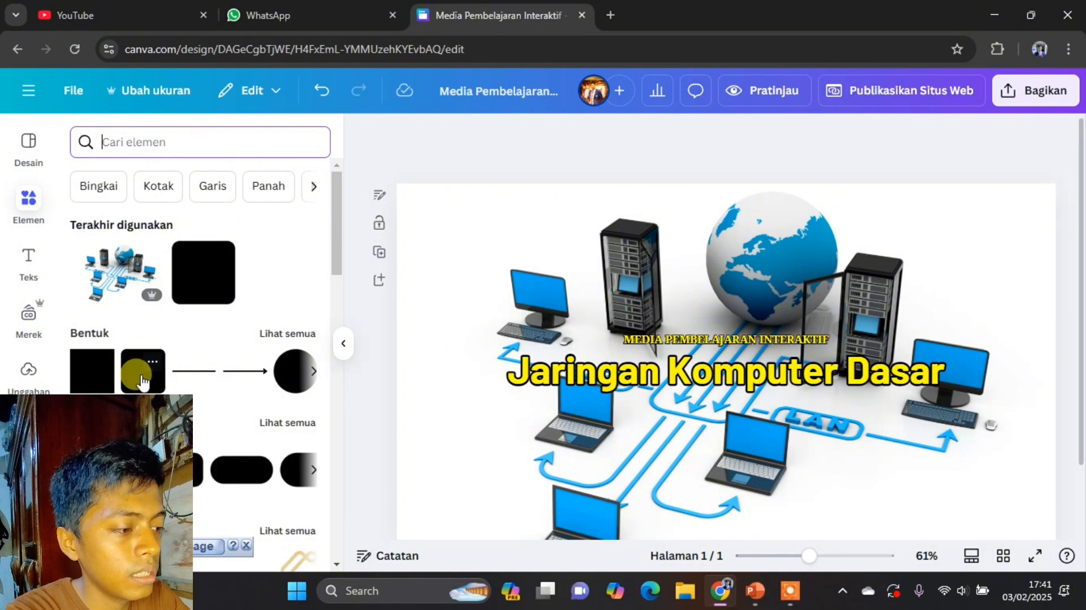
drag(141, 383, 776, 486)
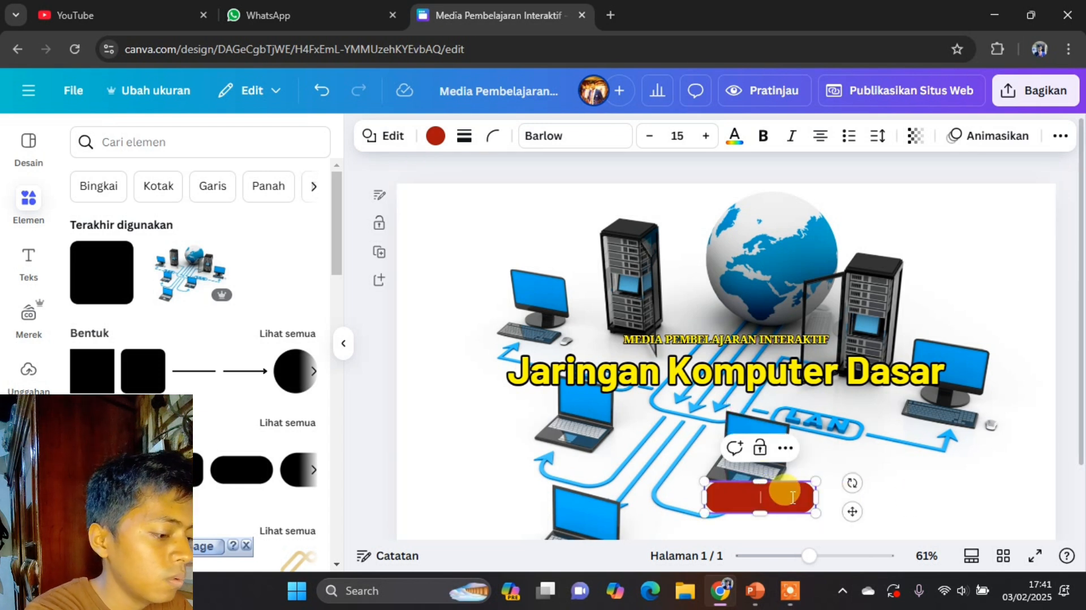
- Label the red rounded rectangle "BUKA MATERI" and move it to the horizontal centre of the page, closer to the main title
text(BUKA MATERI)
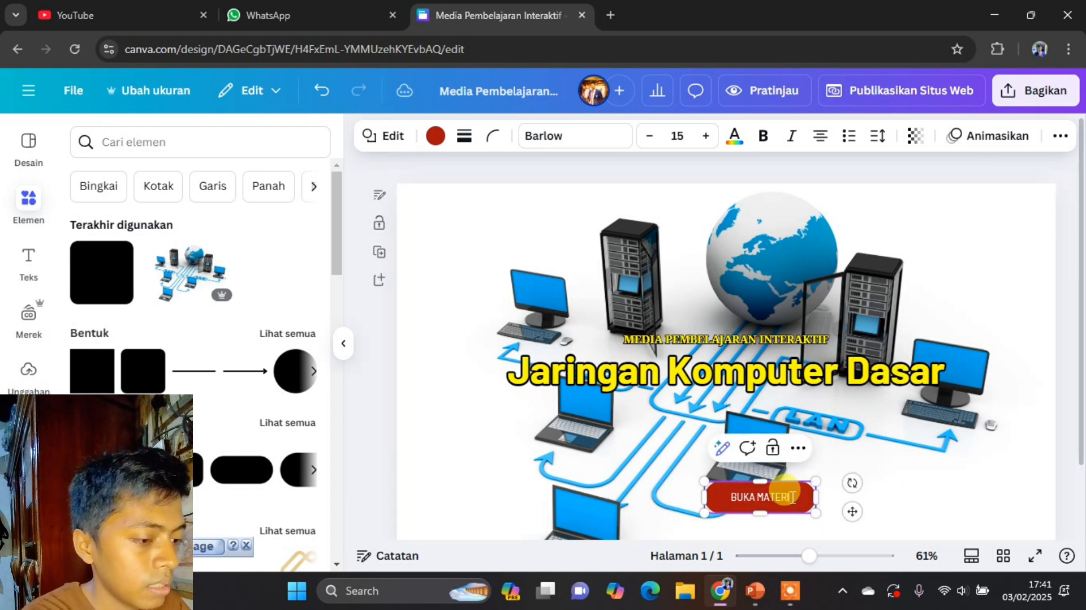
click(985, 500)
drag(784, 498, 756, 440)
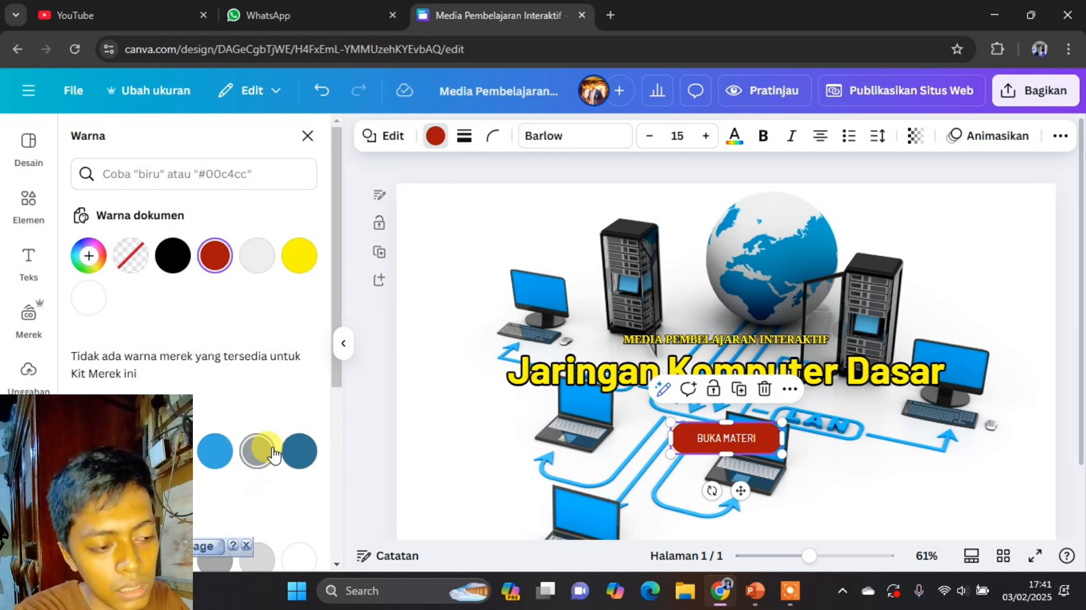
- Compare the blue tones from the photo colours on the "BUKA MATERI" button and fill it with the light blue
click(216, 461)
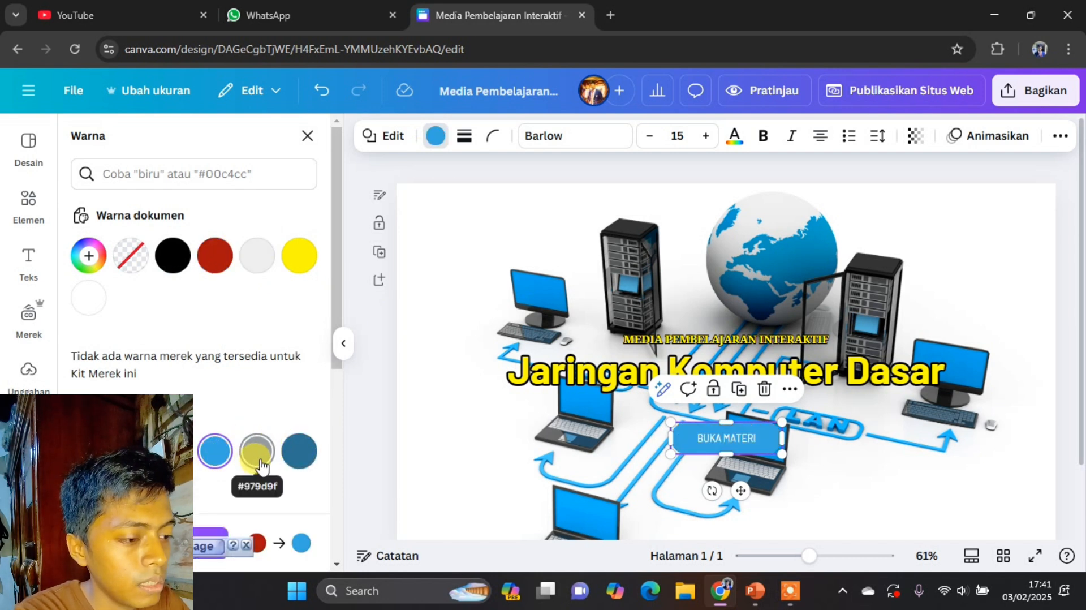
click(296, 466)
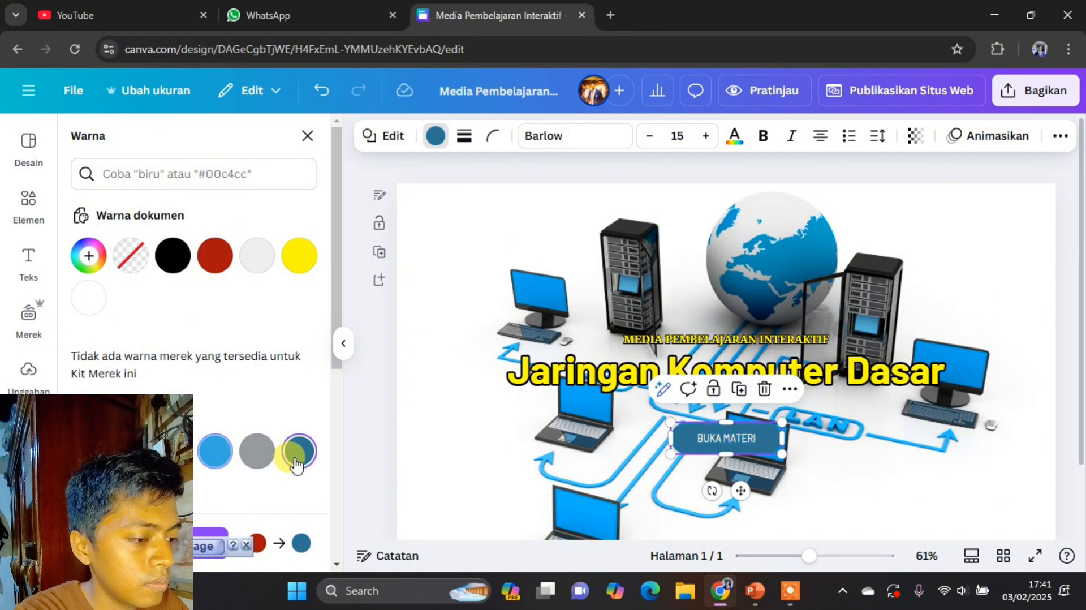
click(221, 460)
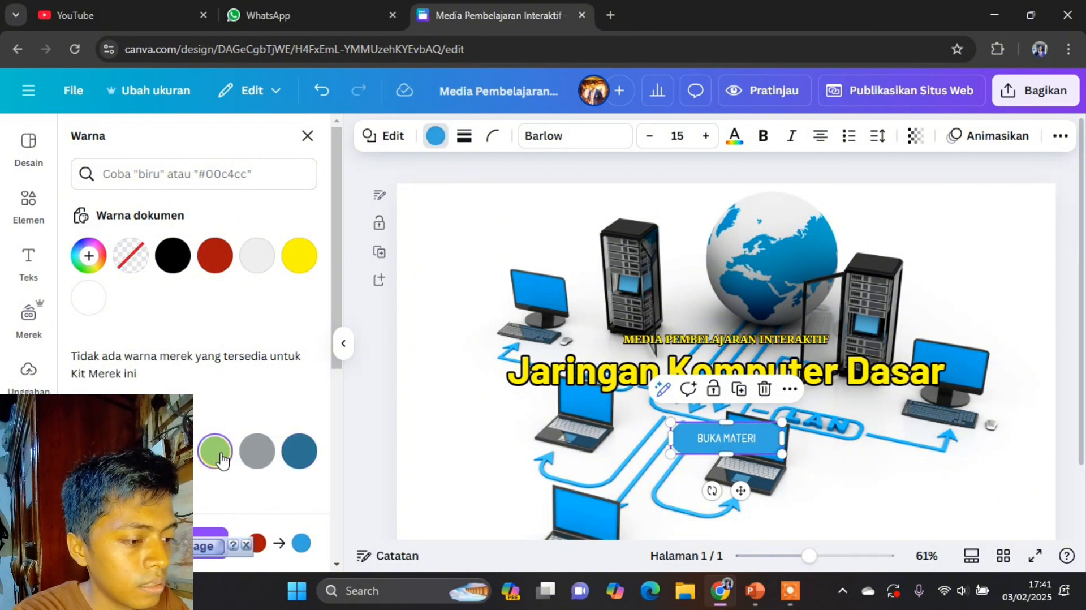
scroll(254, 458, down, 4)
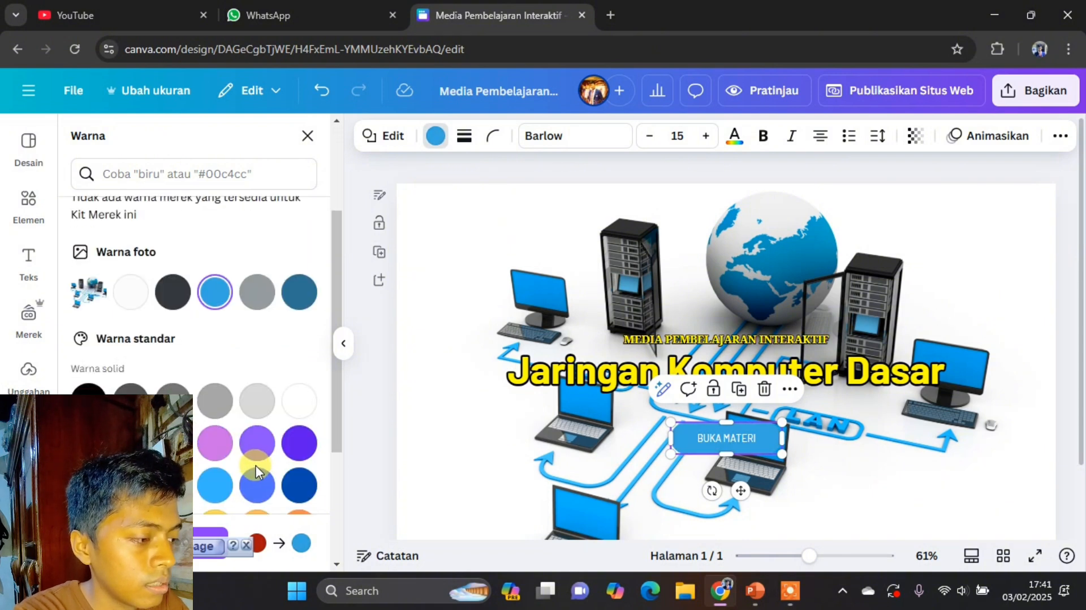
scroll(170, 408, up, 3)
scroll(146, 346, up, 2)
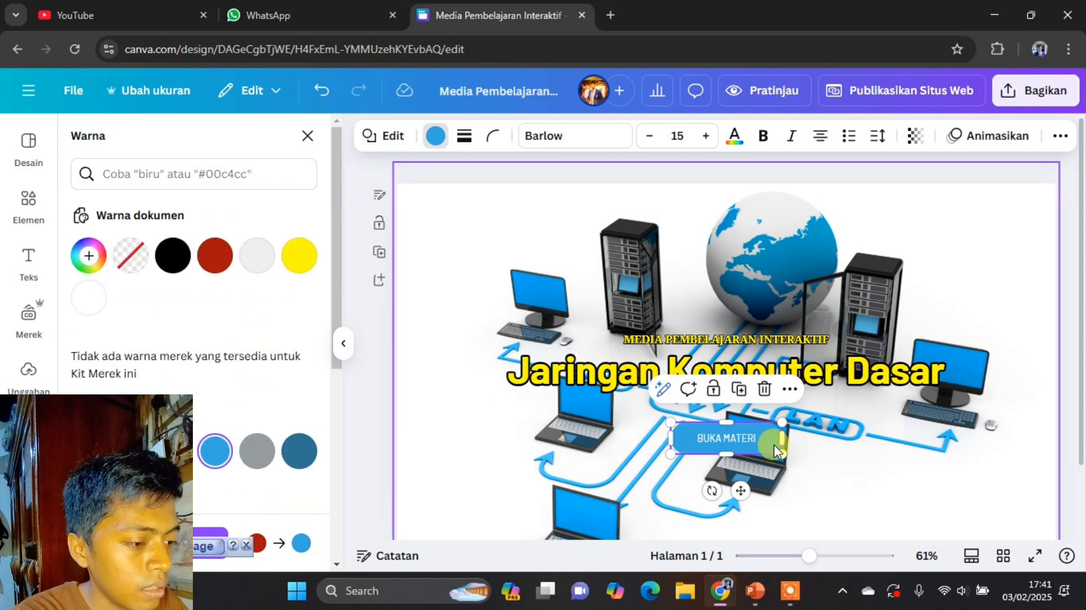
click(834, 460)
- Give the "BUKA MATERI" button a solid border of thickness 3 and make its label bold at font size 18
click(746, 438)
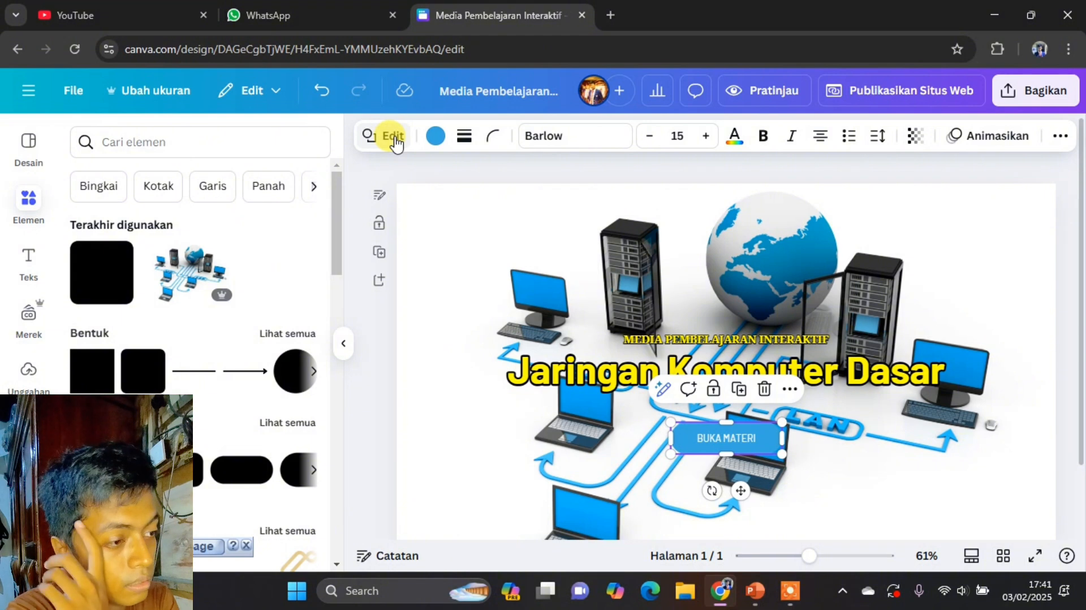
click(464, 136)
drag(364, 238, 368, 240)
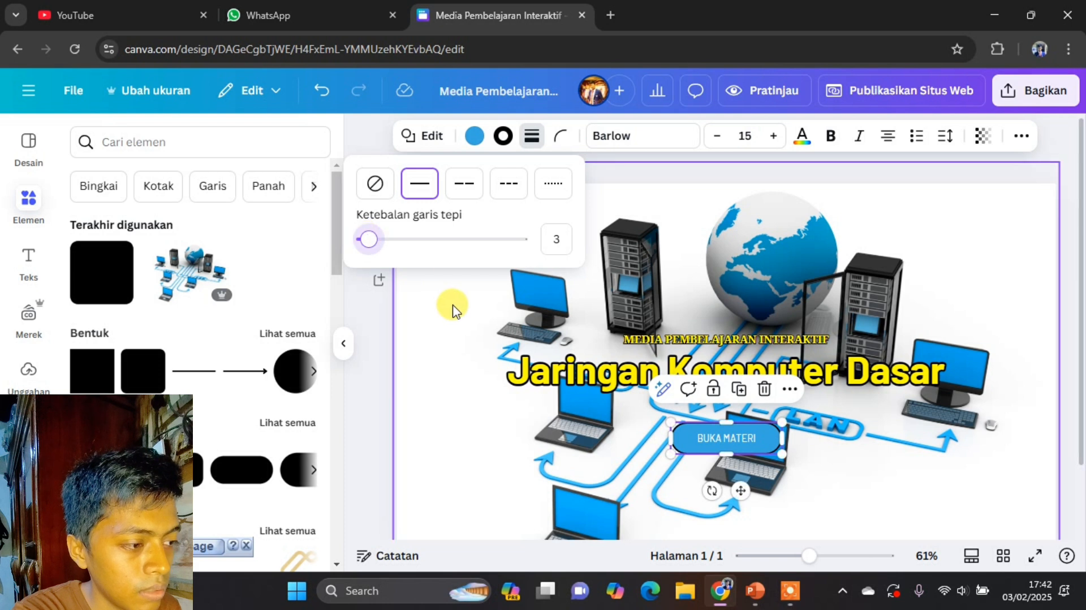
click(439, 309)
click(768, 442)
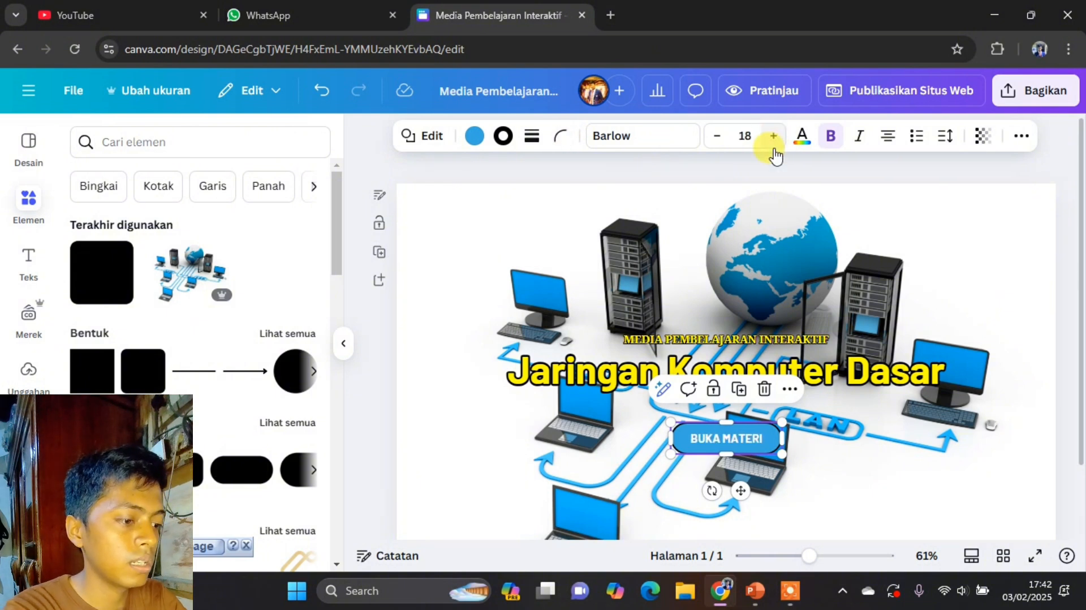
click(850, 262)
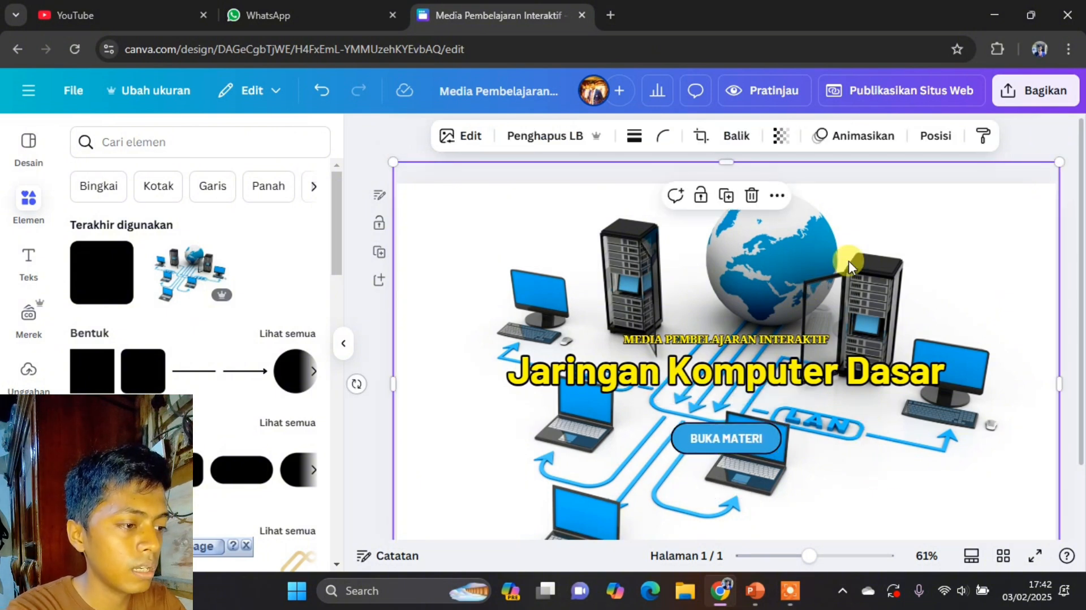
- Preview the home page with its blue button in the mobile layout and return to the editor
click(755, 89)
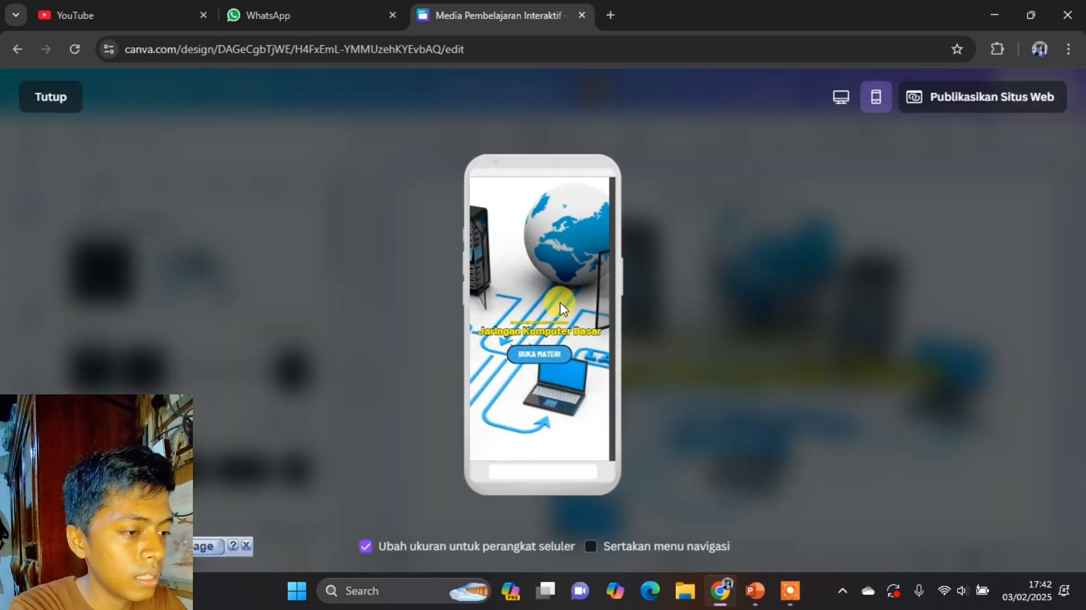
click(30, 108)
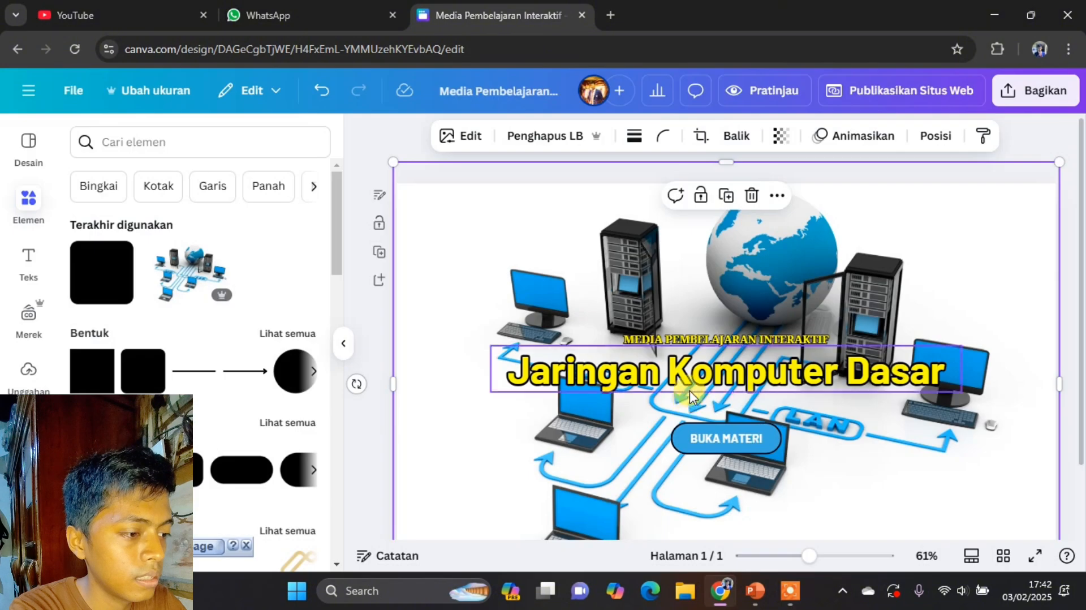
- Enlarge the "MEDIA PEMBELAJARAN INTERAKTIF" text to font size 24 and move it up, clear of the main title
click(693, 339)
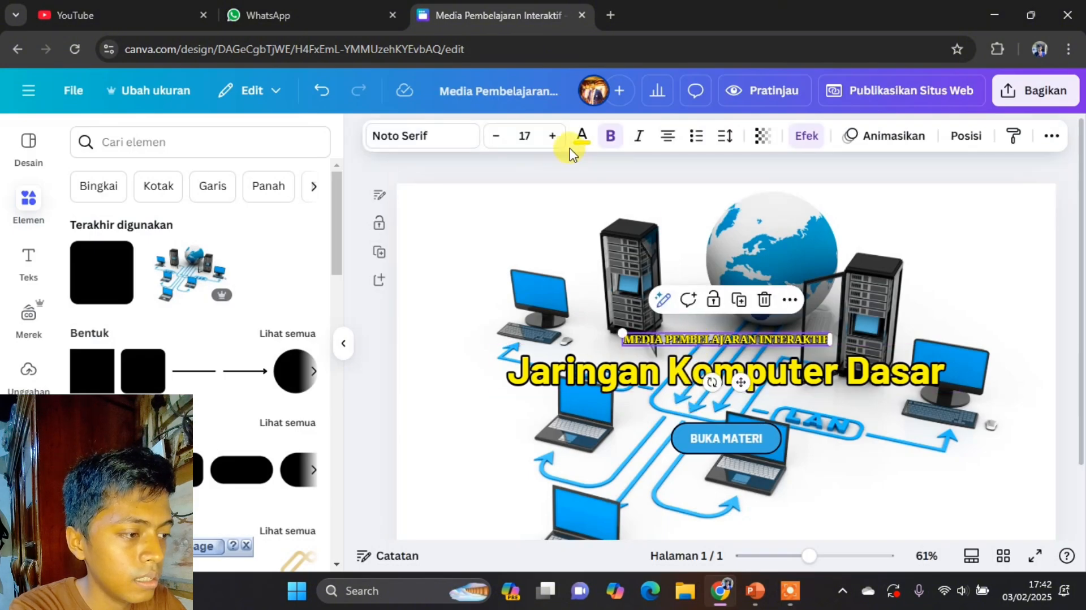
click(525, 136)
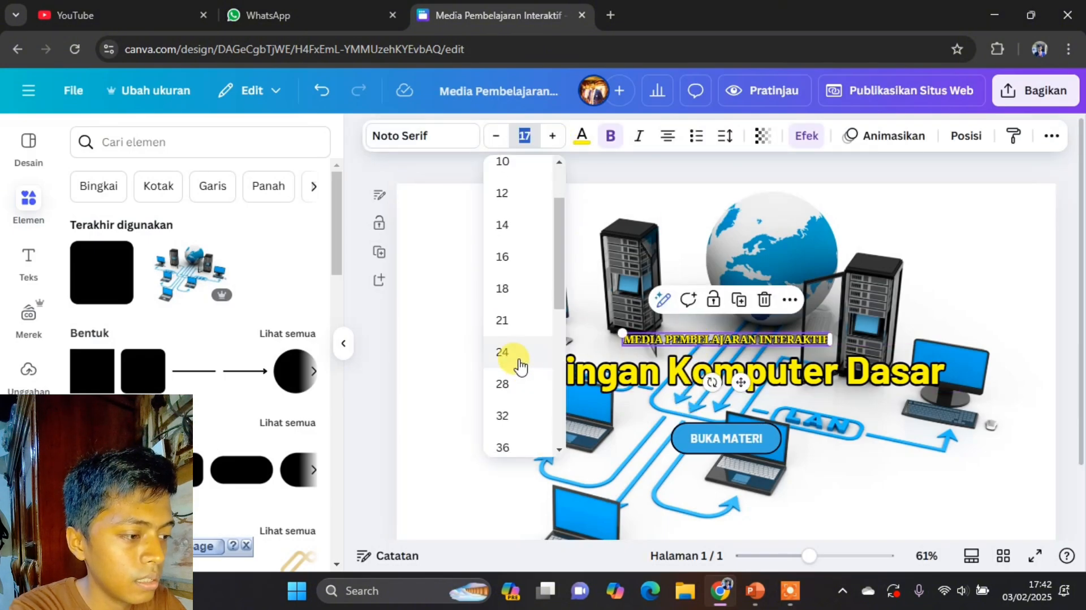
click(503, 352)
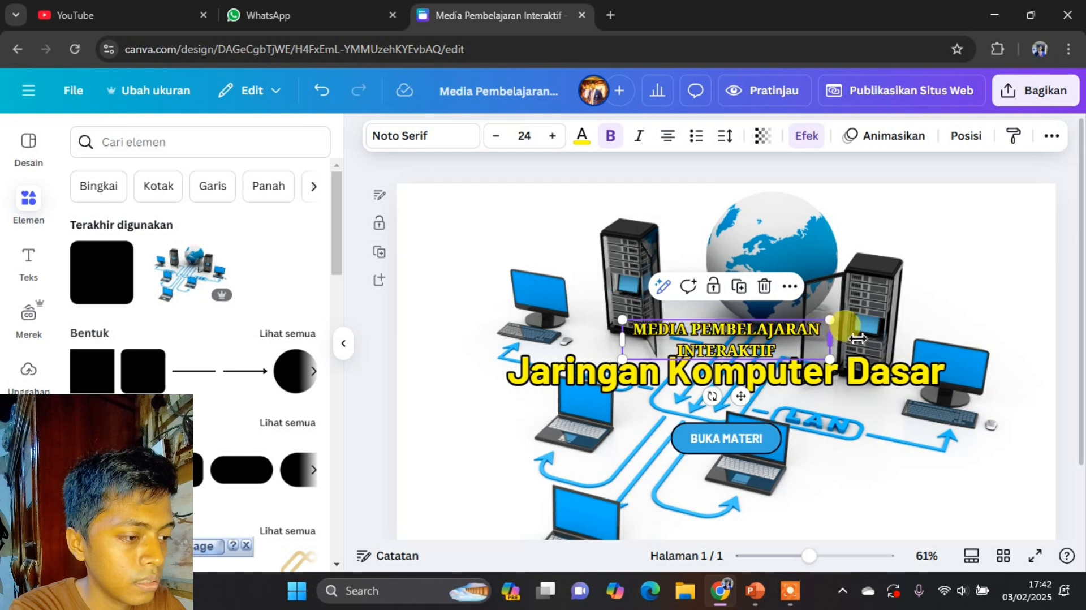
mouse_move(859, 338)
mouse_down()
mouse_move(884, 335)
mouse_move(840, 329)
mouse_up()
mouse_move(743, 331)
mouse_down()
mouse_move(742, 317)
mouse_move(742, 326)
mouse_up()
click(756, 378)
click(752, 447)
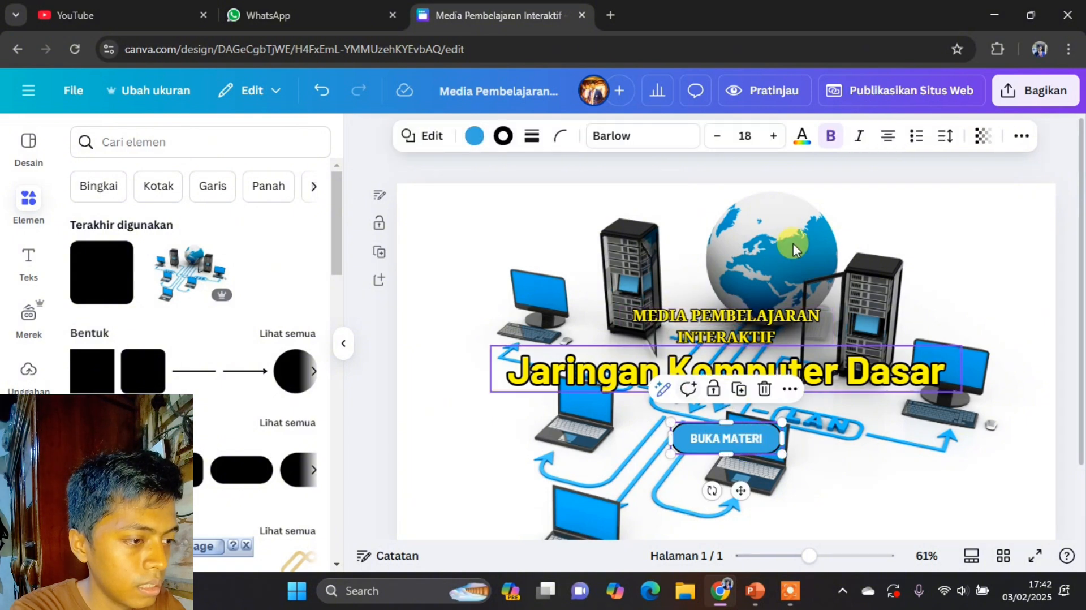
click(370, 311)
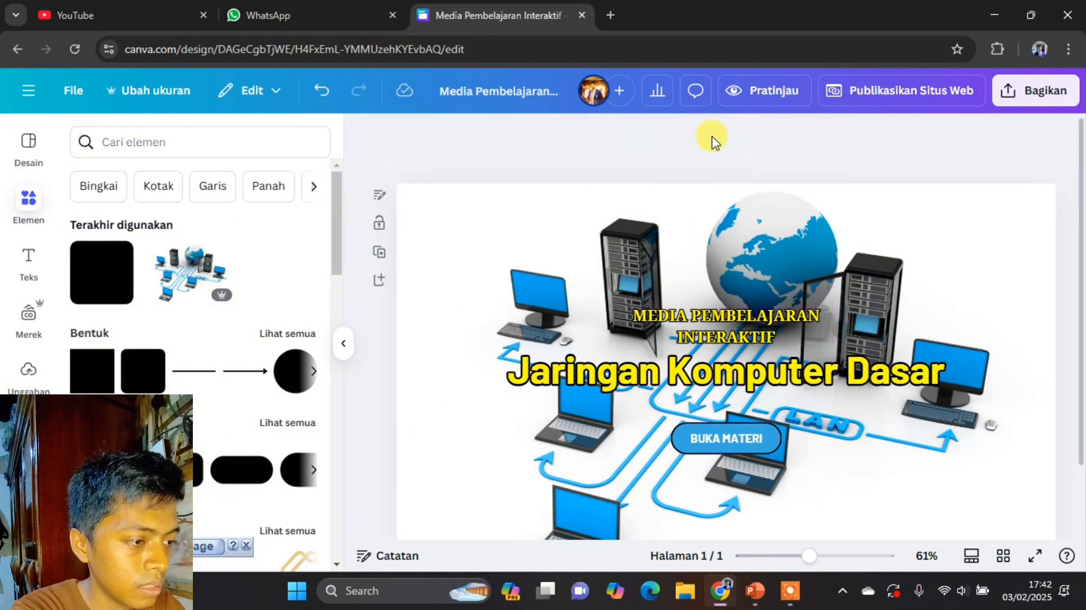
- Apply the Terbit element animation to both titles and the "BUKA MATERI" button together
drag(712, 141, 728, 481)
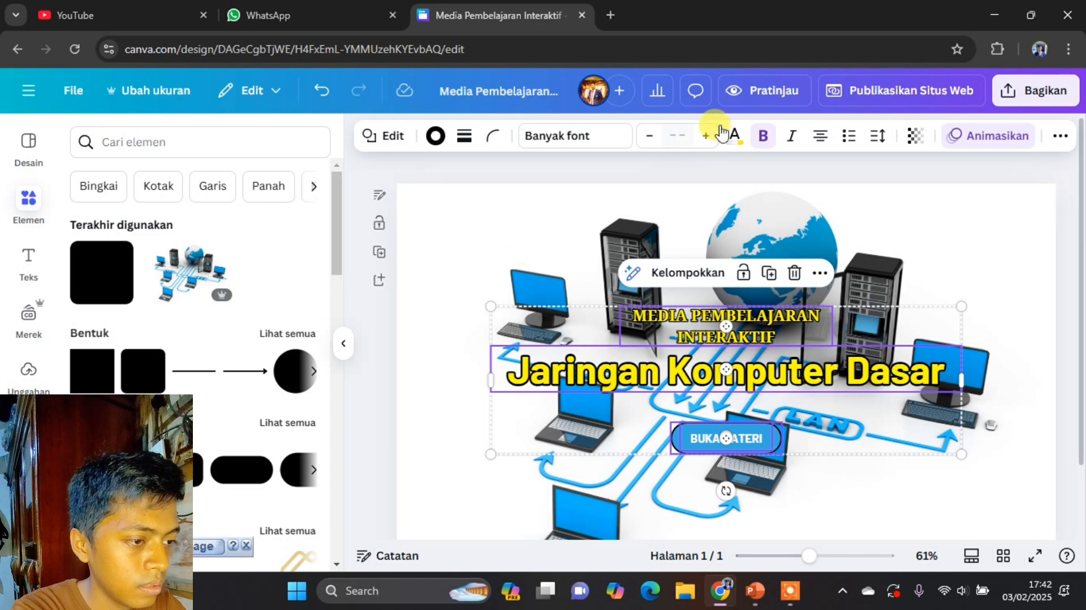
click(977, 136)
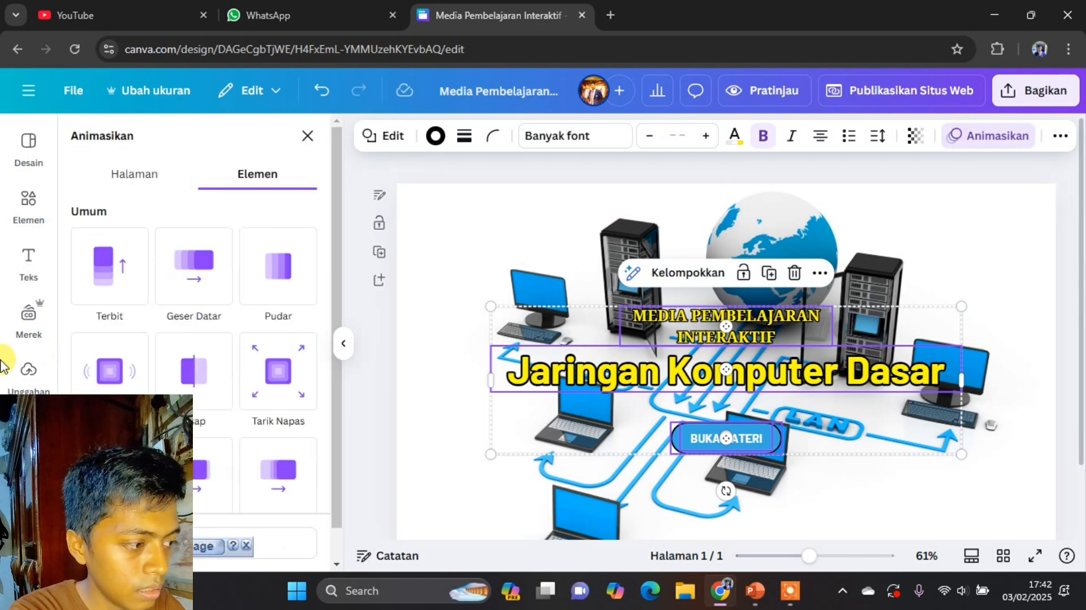
click(132, 270)
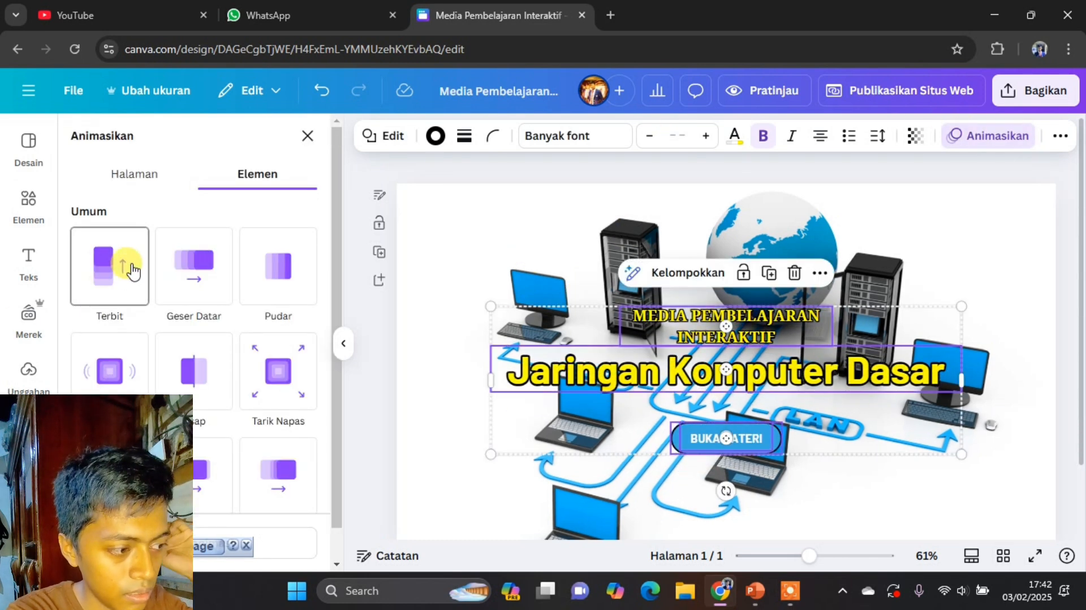
click(131, 270)
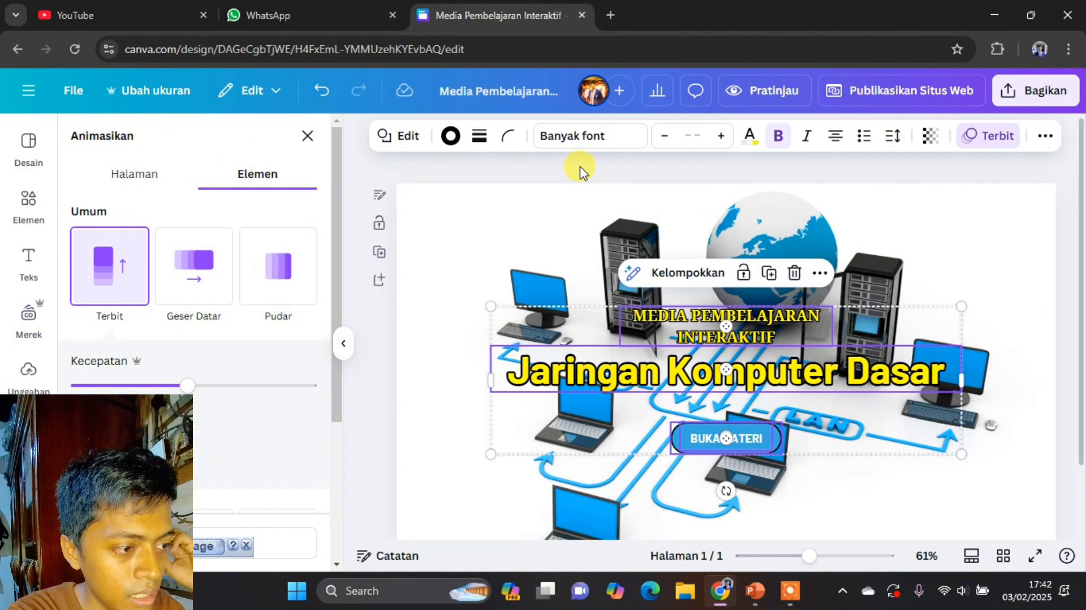
click(716, 168)
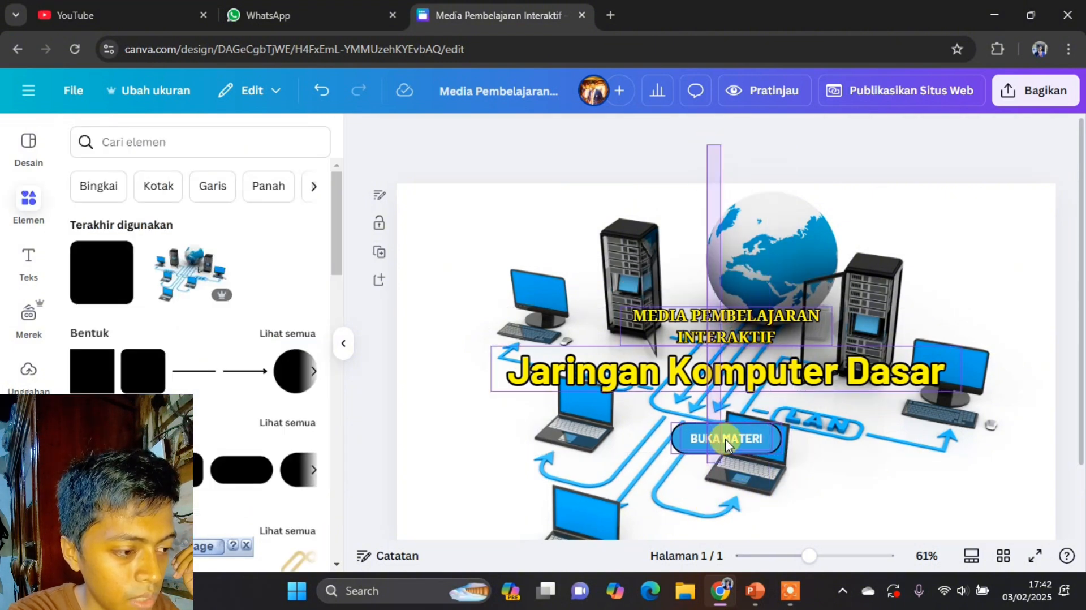
click(739, 494)
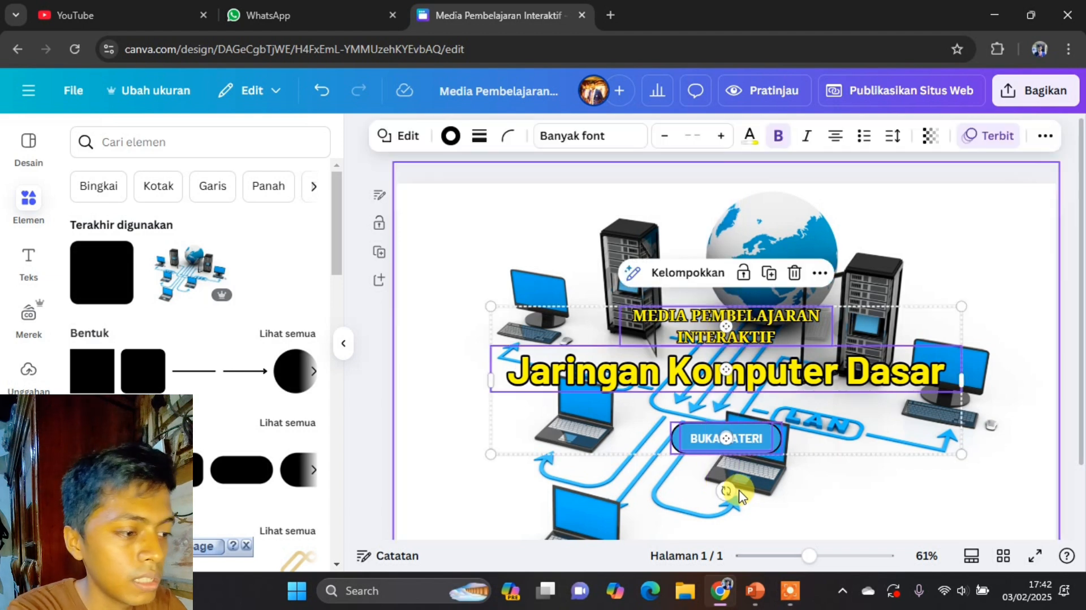
click(1045, 170)
- Preview the animated titles and button in the mobile layout, and close the preview
scroll(745, 321, down, 1)
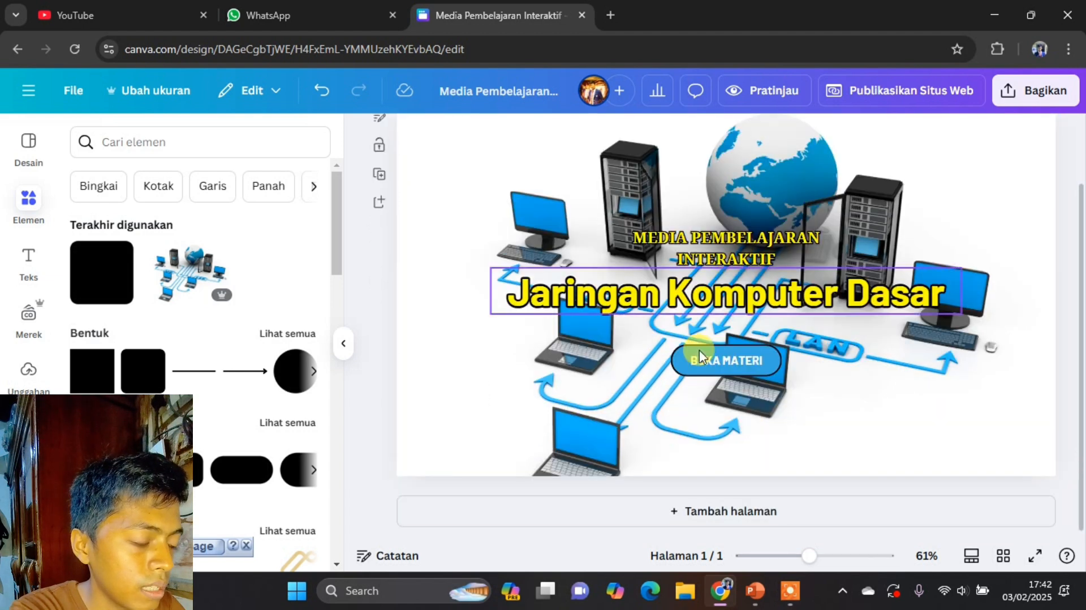
scroll(707, 354, up, 1)
scroll(657, 349, down, 1)
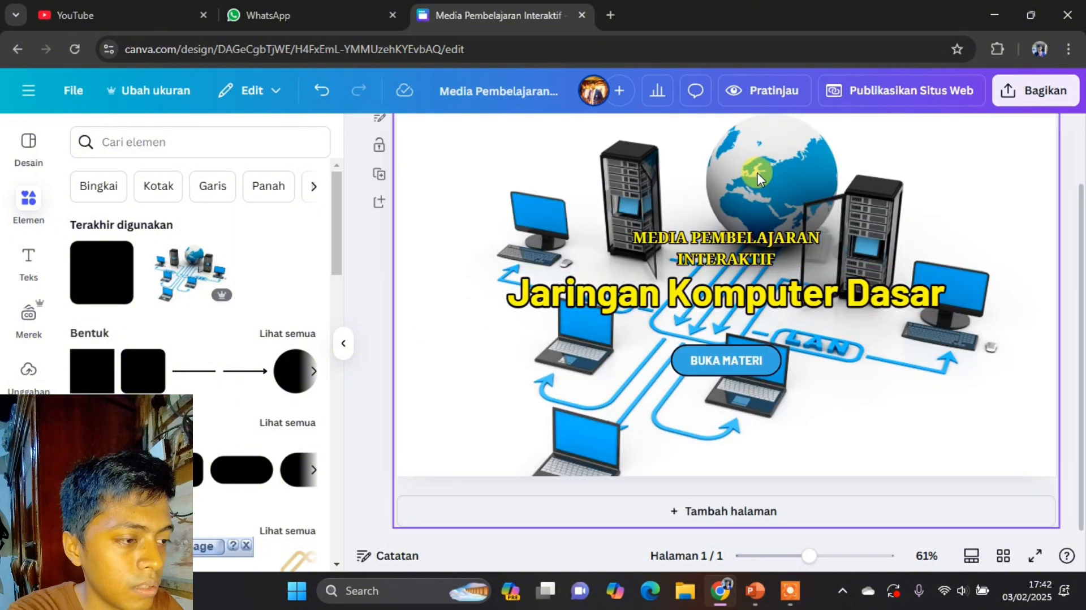
click(754, 86)
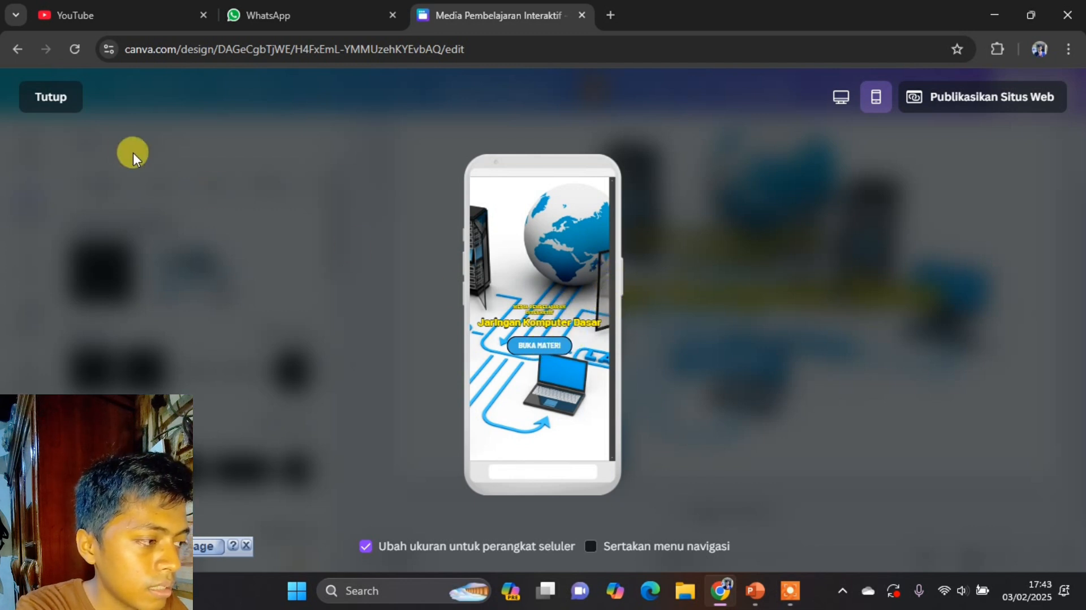
click(53, 98)
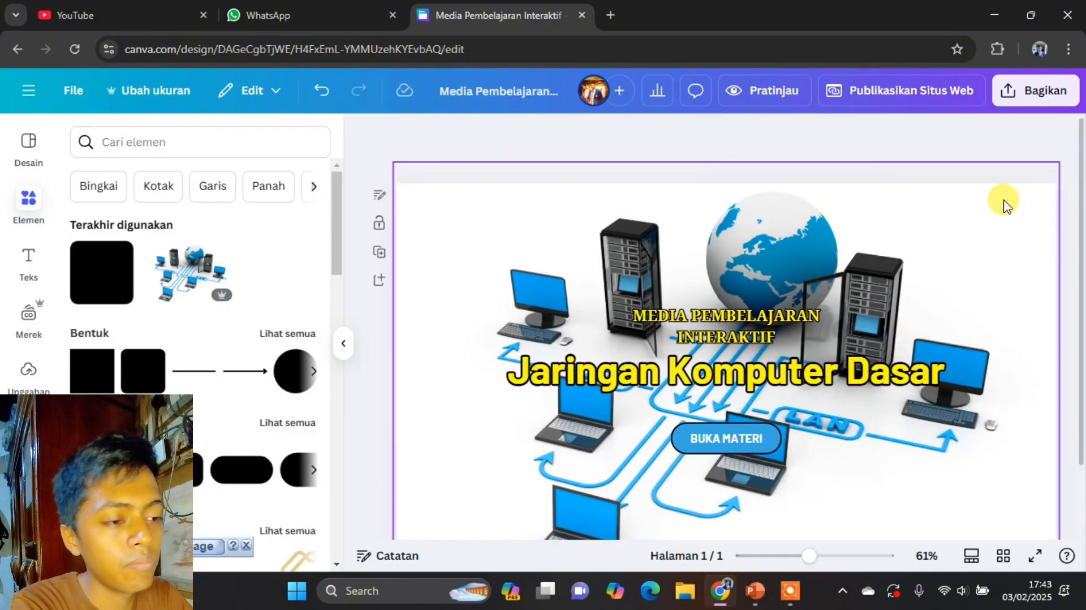
- Delete the computer network photo from the background of the home page
scroll(662, 268, up, 2)
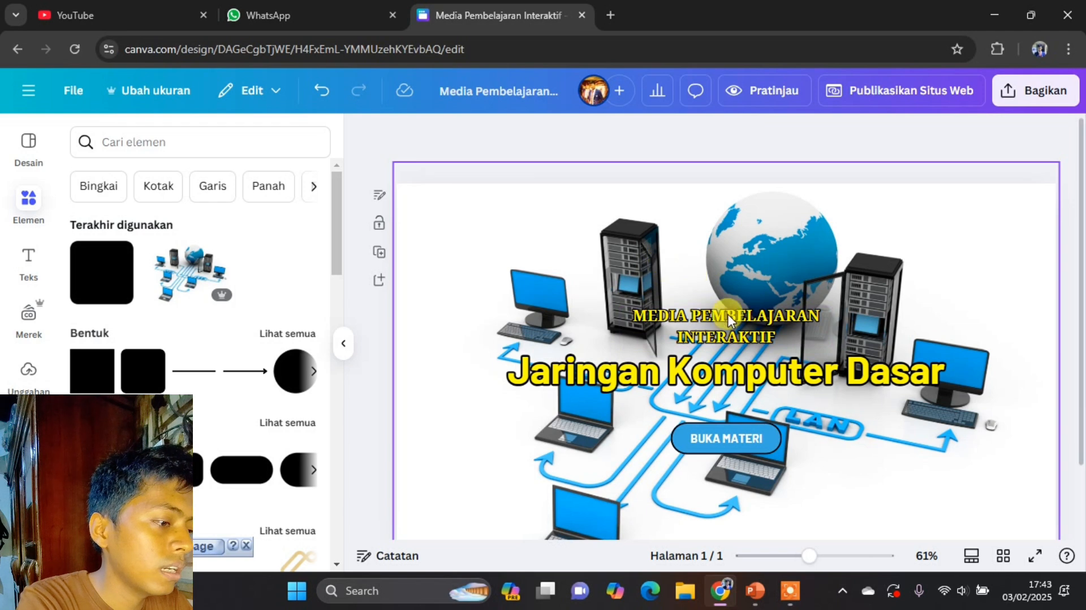
click(905, 324)
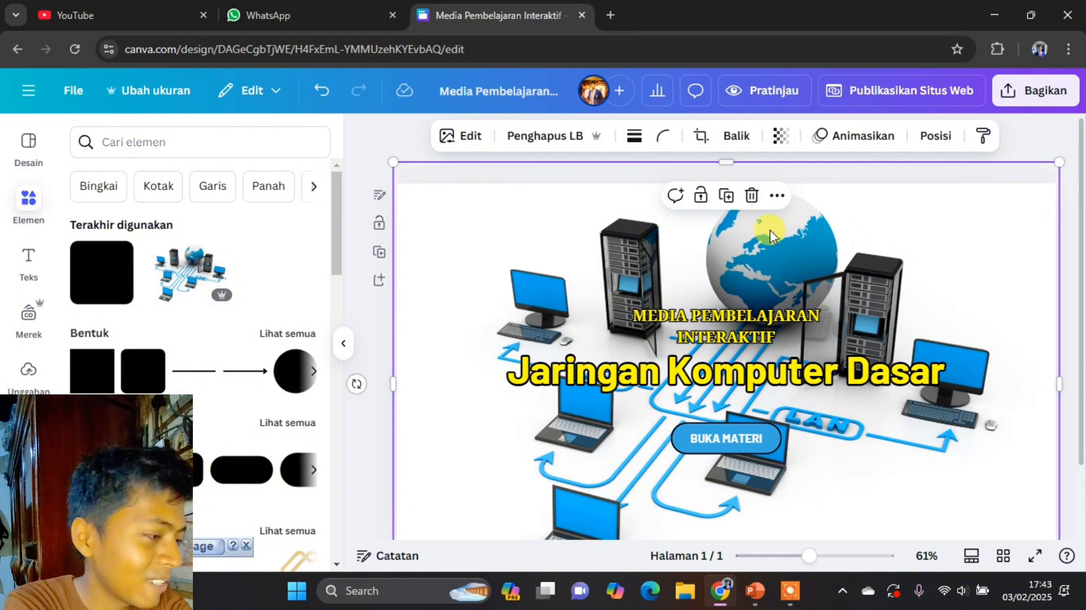
key(Delete)
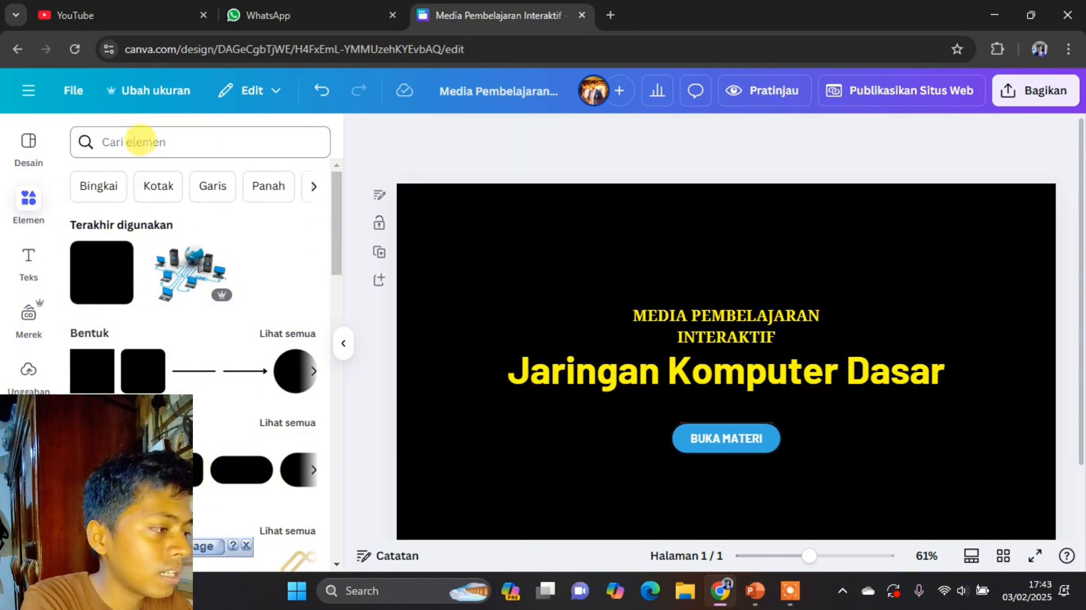
- Search the elements for "jaringan komputer" and restrict the results to photos
click(140, 142)
text(jaringka)
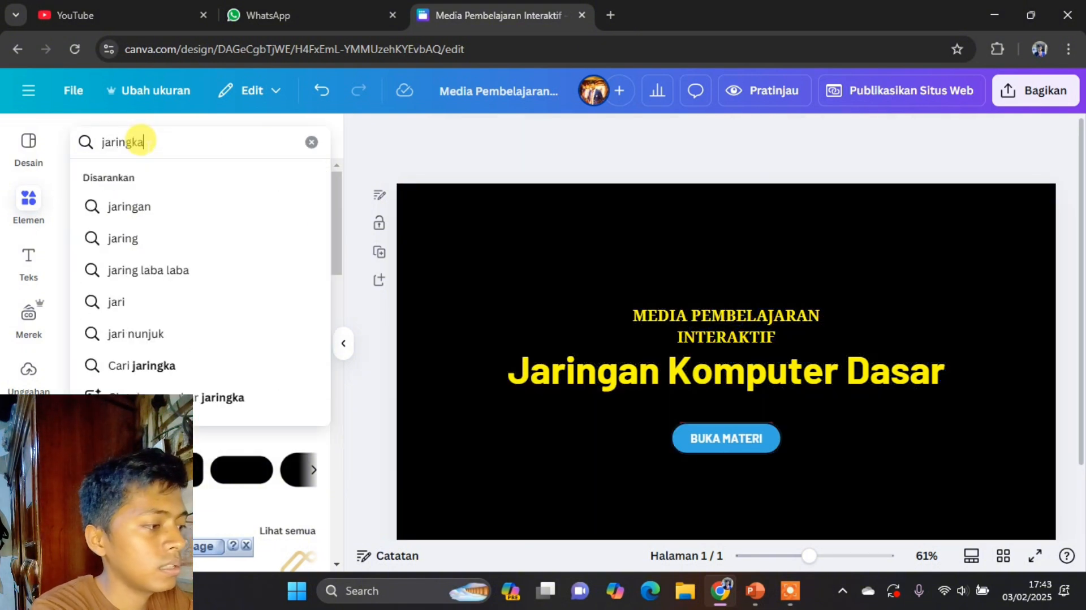
key(BackSpace)
key(BackSpace)
text(an komputer)
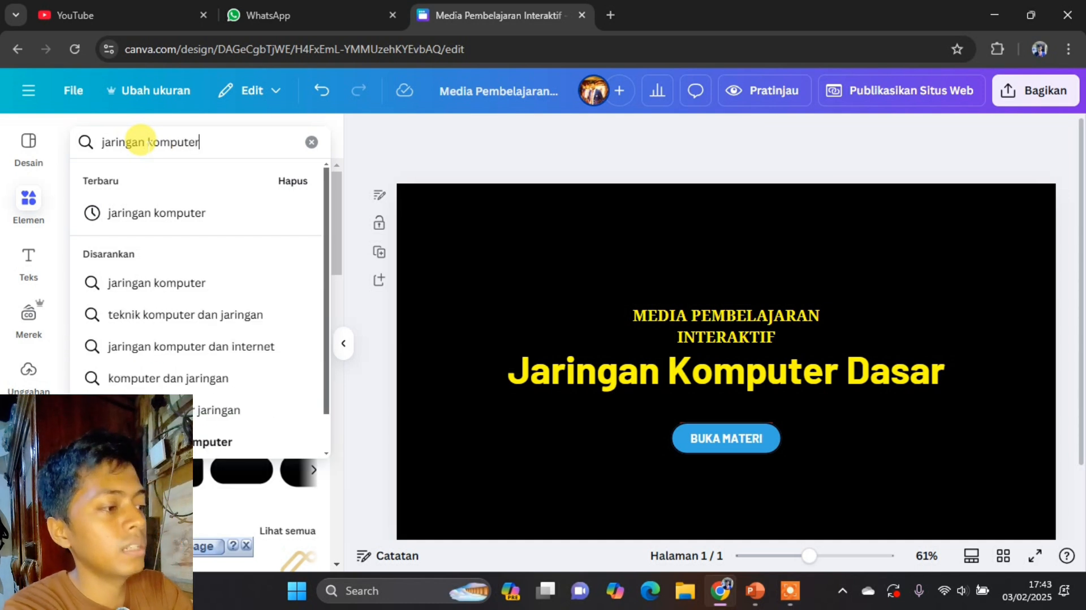
key(Return)
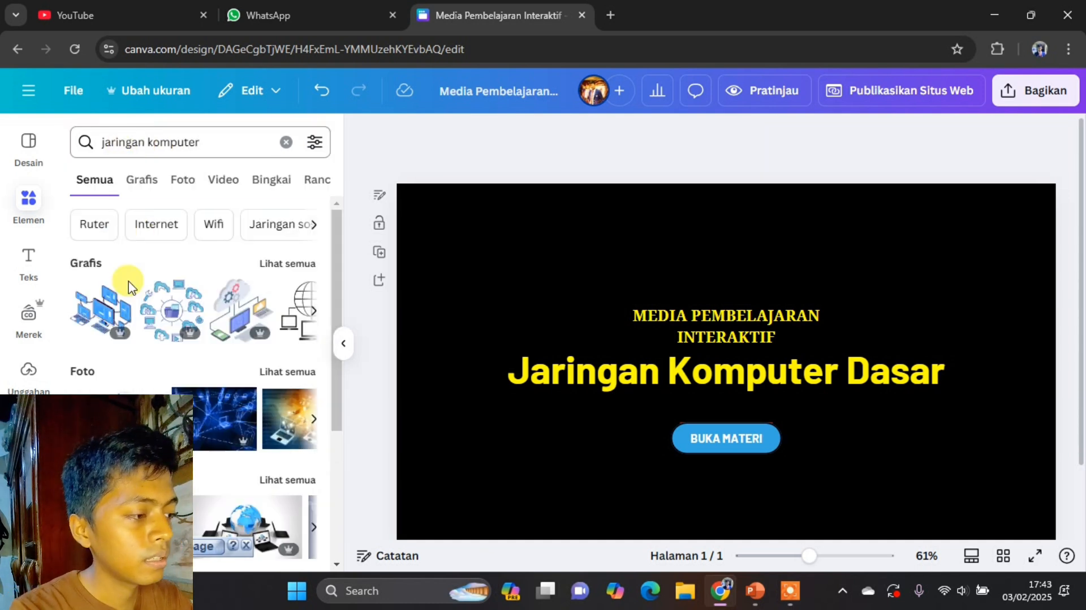
scroll(209, 339, down, 3)
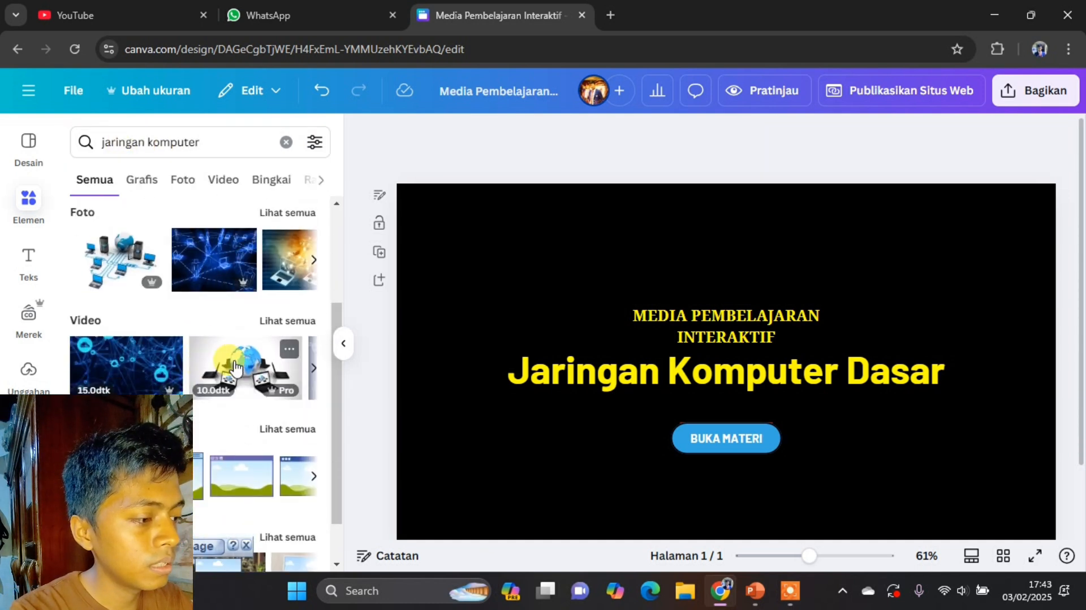
scroll(245, 373, down, 1)
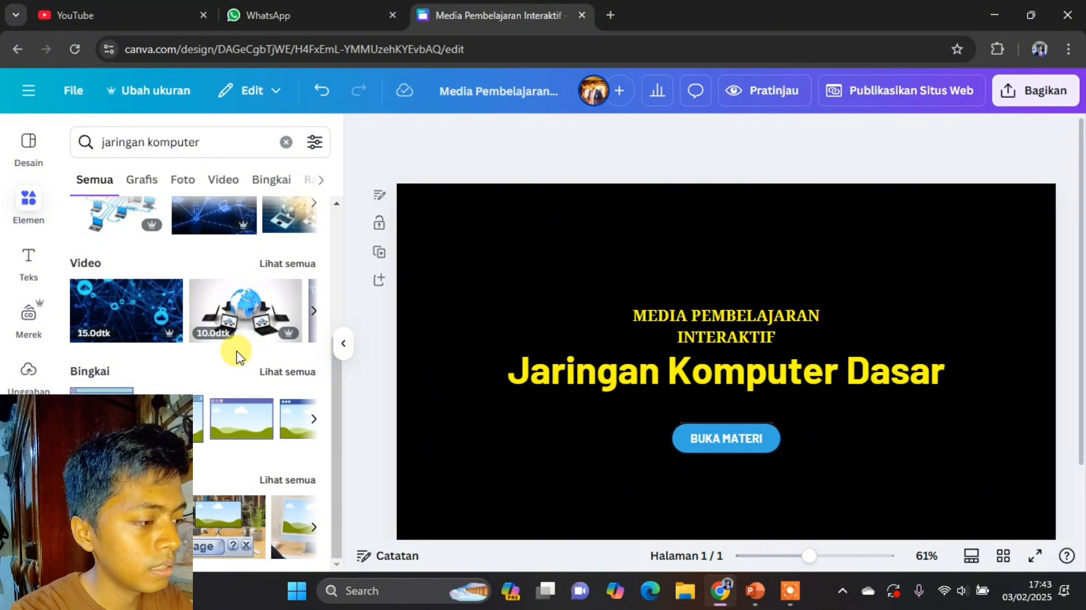
scroll(232, 348, up, 5)
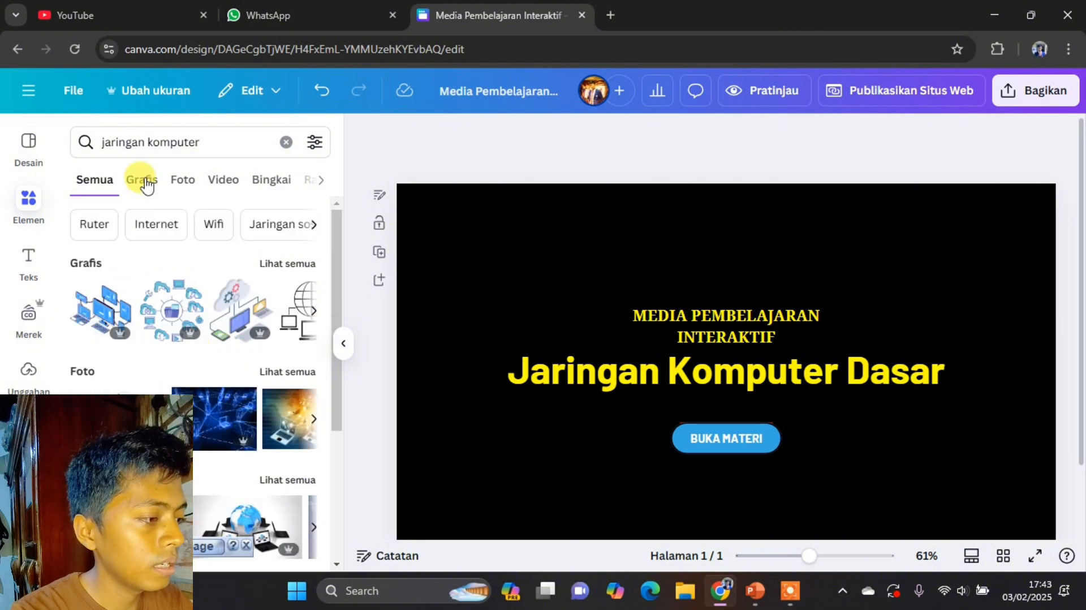
click(187, 182)
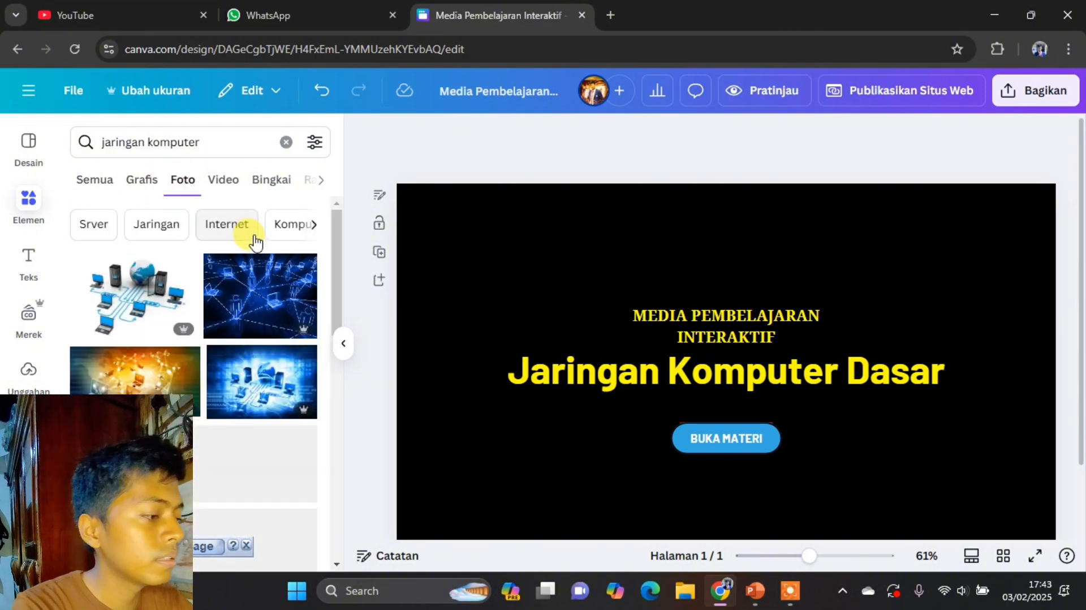
- Add the photo of a globe ringed by laptops to the home page and enlarge it to cover the whole page
scroll(252, 249, down, 1)
scroll(247, 283, down, 10)
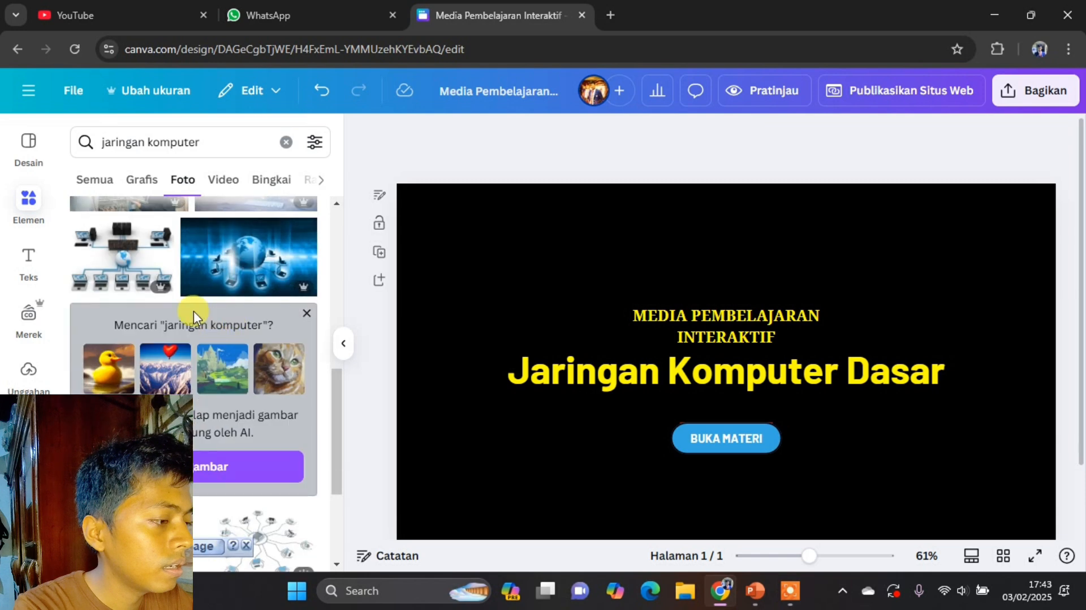
scroll(202, 295, down, 5)
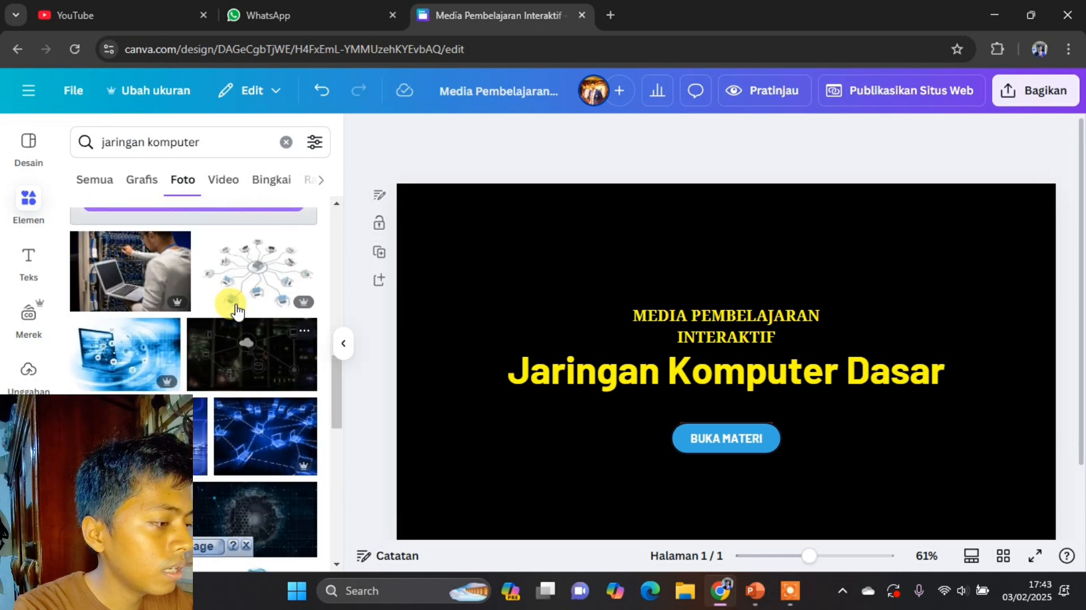
scroll(236, 310, down, 3)
drag(275, 391, 458, 231)
drag(800, 476, 1081, 593)
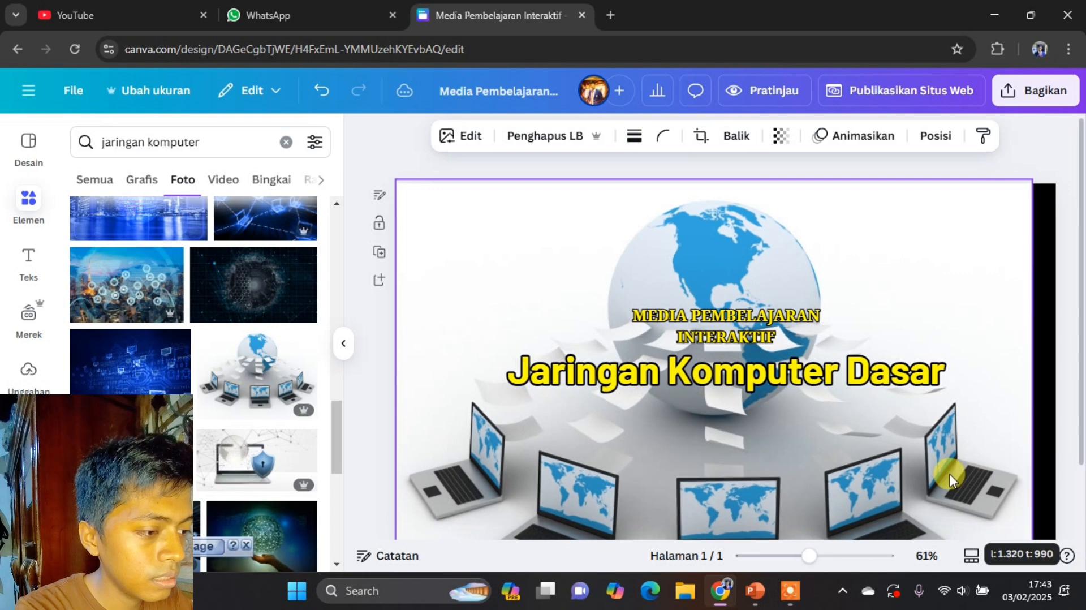
scroll(949, 475, down, 3)
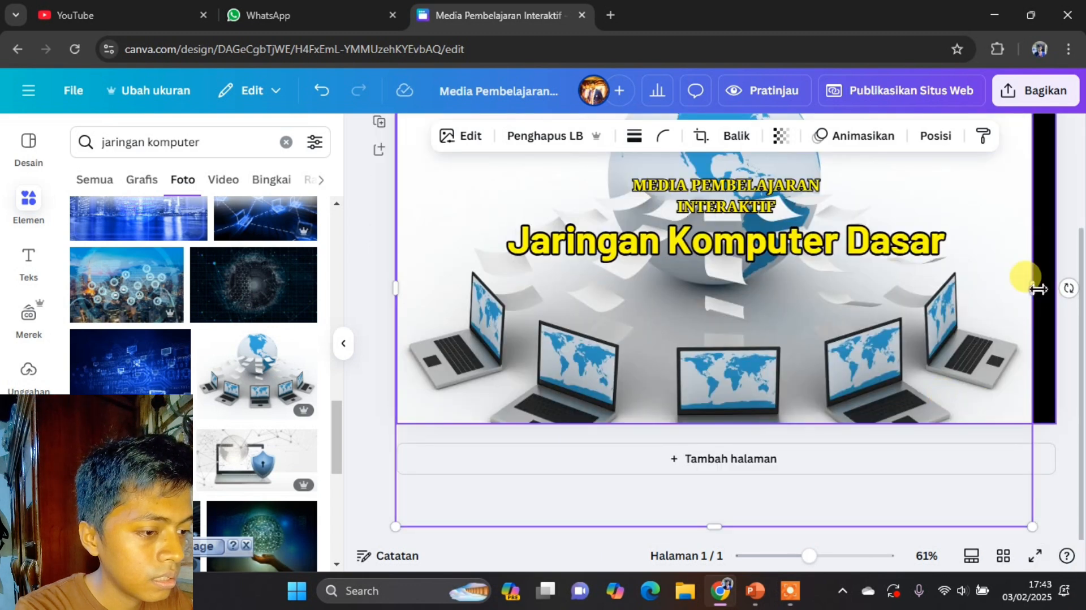
drag(1043, 298, 1067, 286)
scroll(682, 297, up, 1)
scroll(566, 288, up, 2)
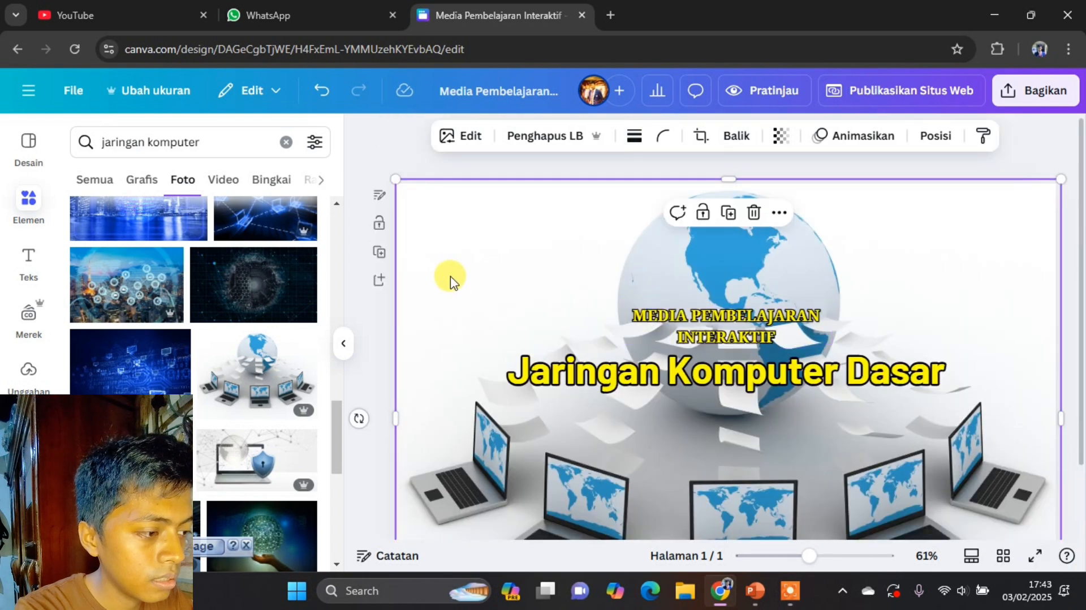
drag(394, 435, 432, 407)
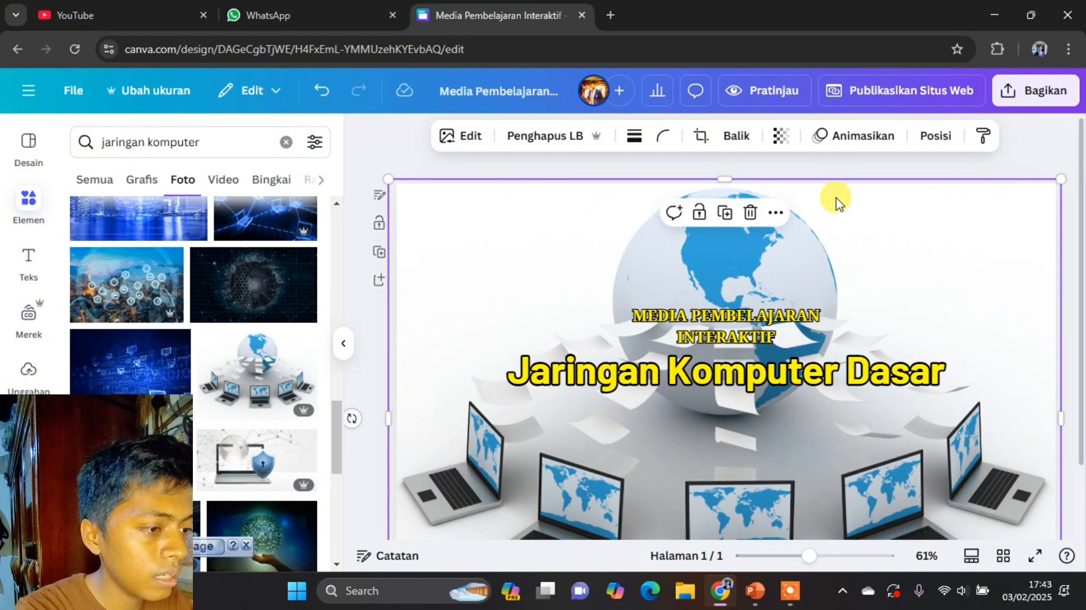
click(834, 167)
- Send the globe and laptops photo to the very back, behind the titles and the "BUKA MATERI" button
scroll(748, 392, down, 2)
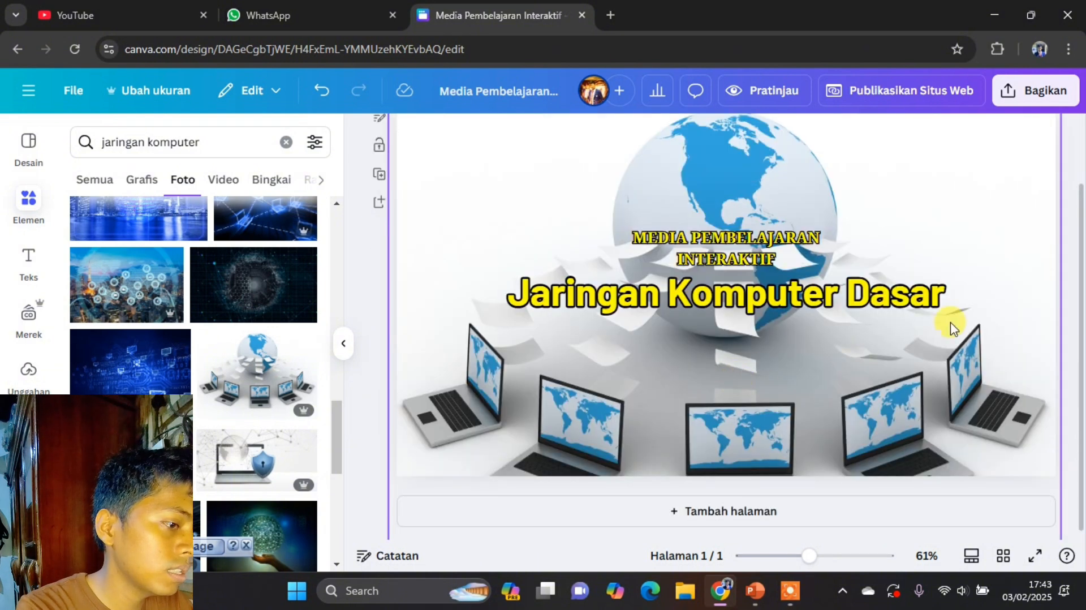
click(1007, 249)
click(935, 136)
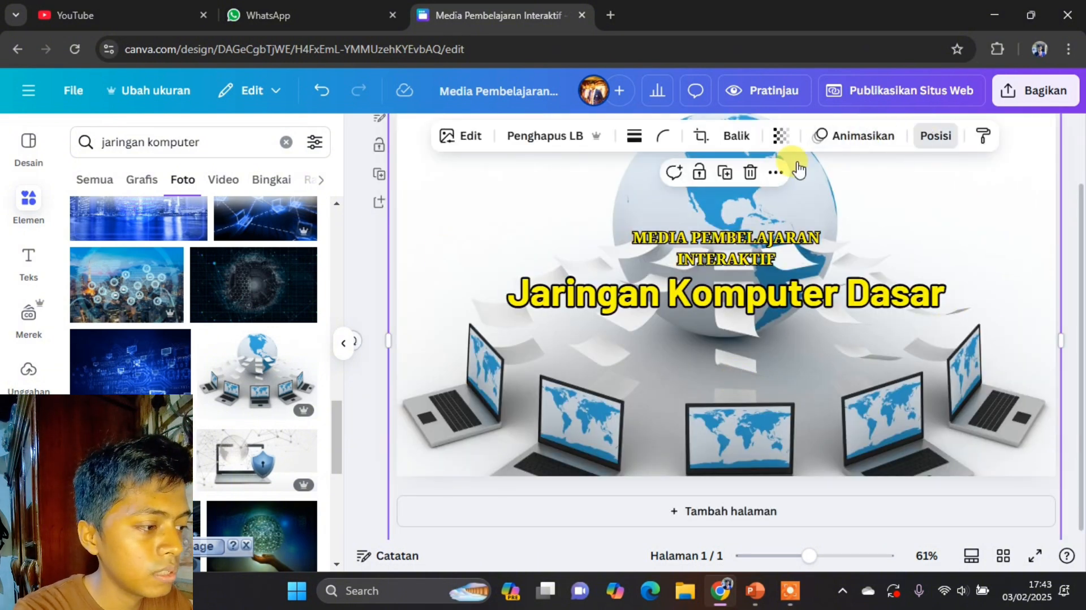
click(269, 264)
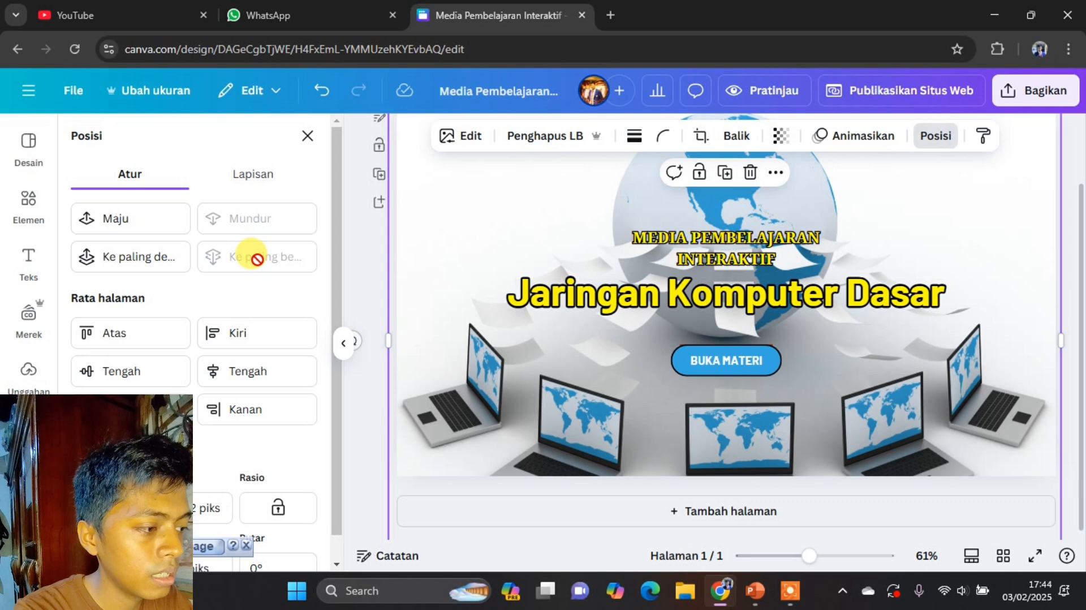
- Preview the home page with its new background in the mobile layout, and close the preview
click(746, 364)
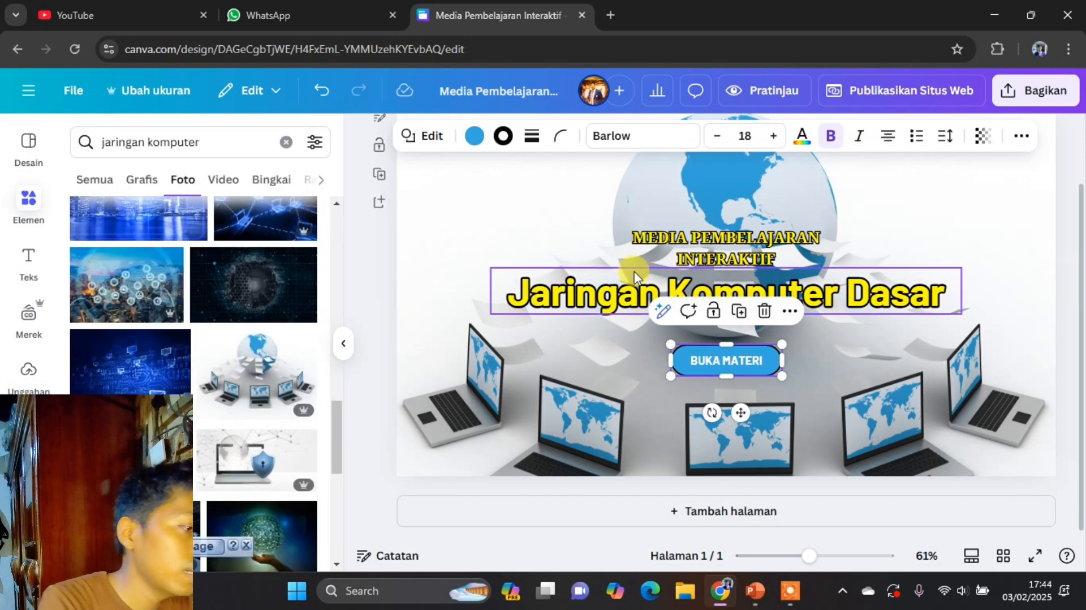
scroll(635, 276, up, 2)
scroll(635, 276, down, 2)
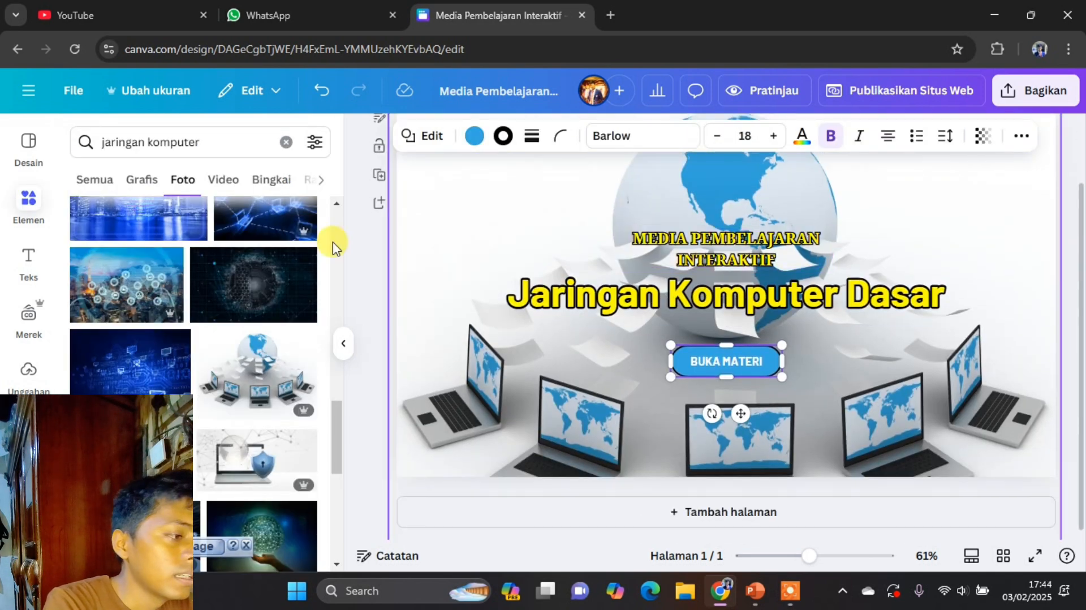
click(366, 263)
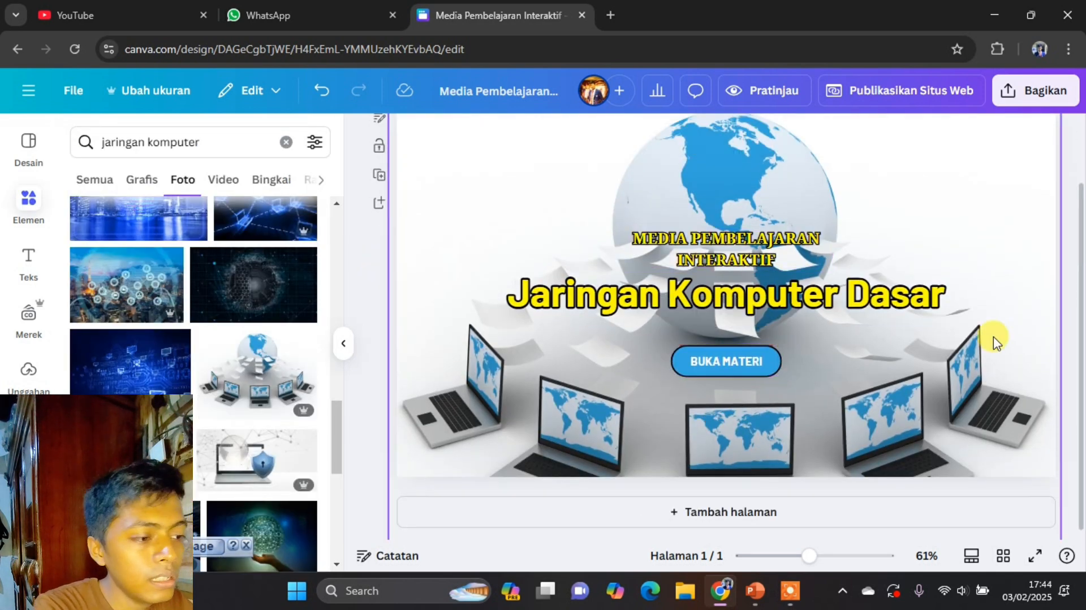
click(755, 91)
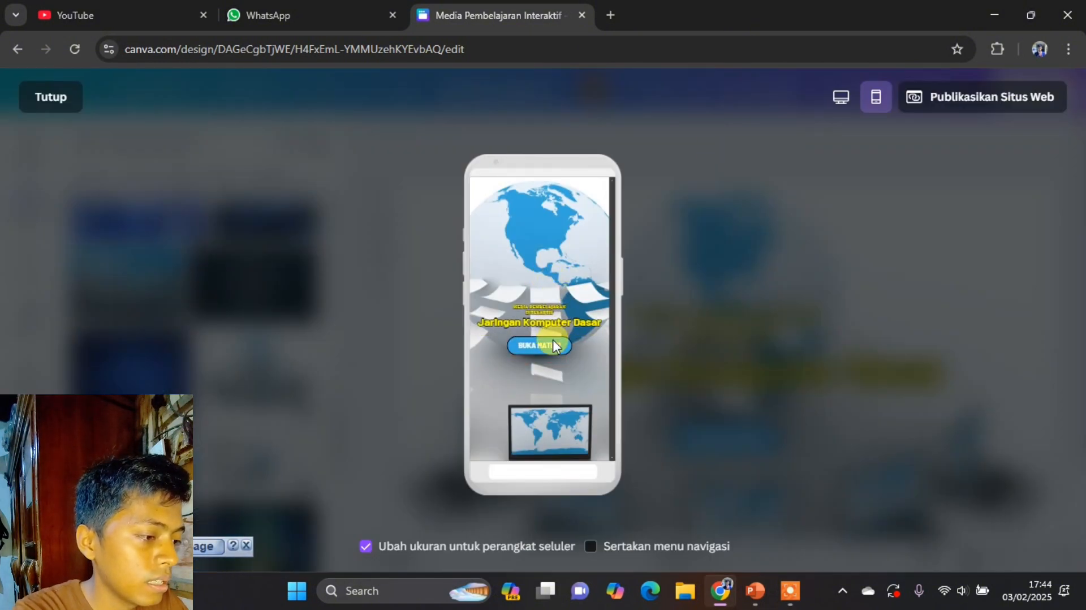
click(37, 101)
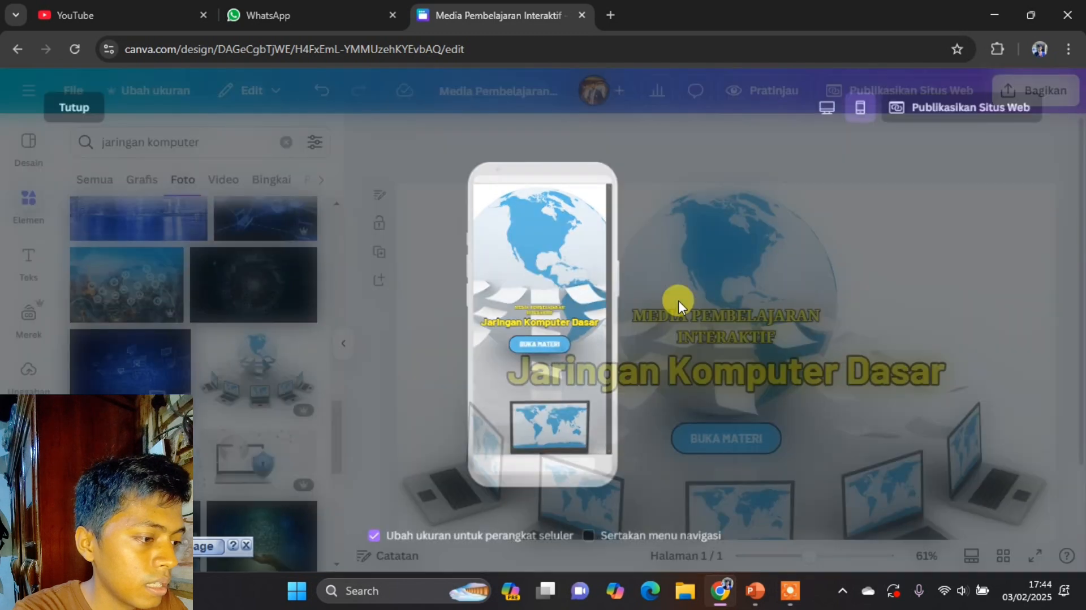
- Move the background photo up to show the complete laptops, and check the new framing in the mobile preview
scroll(750, 355, down, 1)
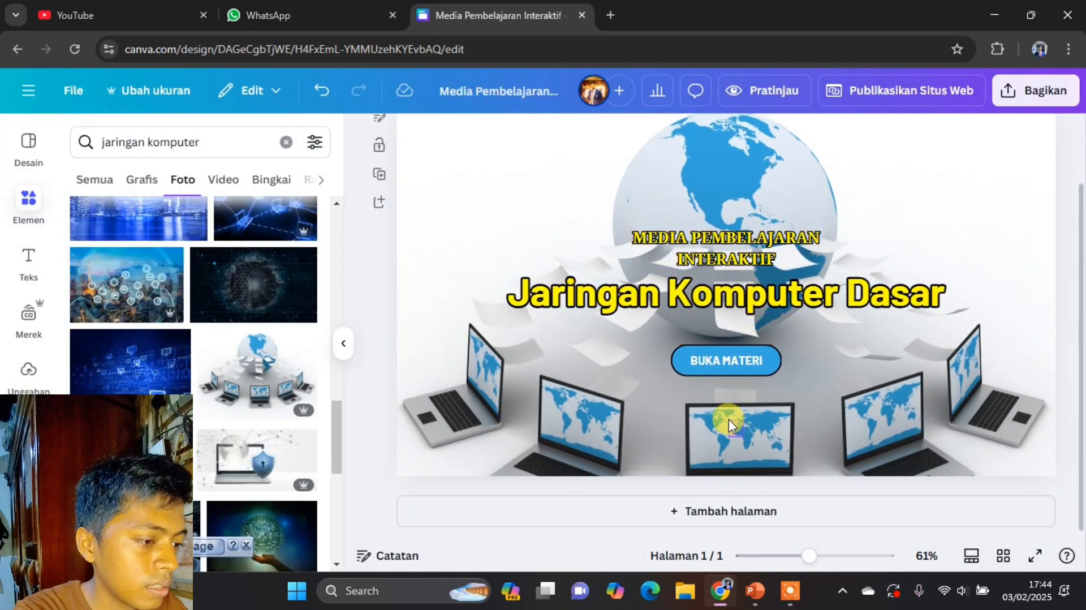
click(777, 431)
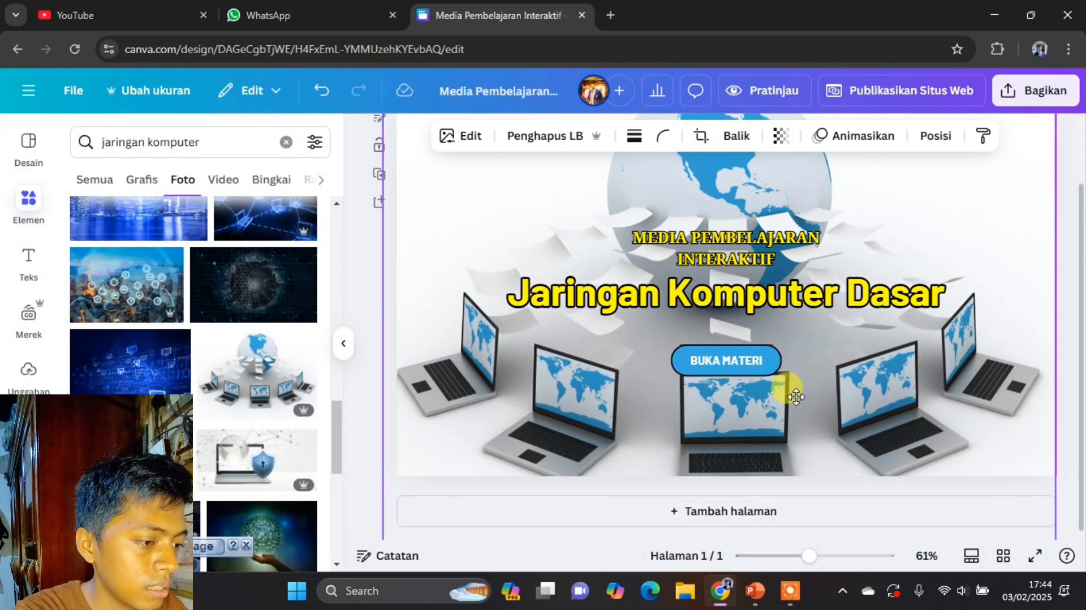
drag(783, 349, 798, 349)
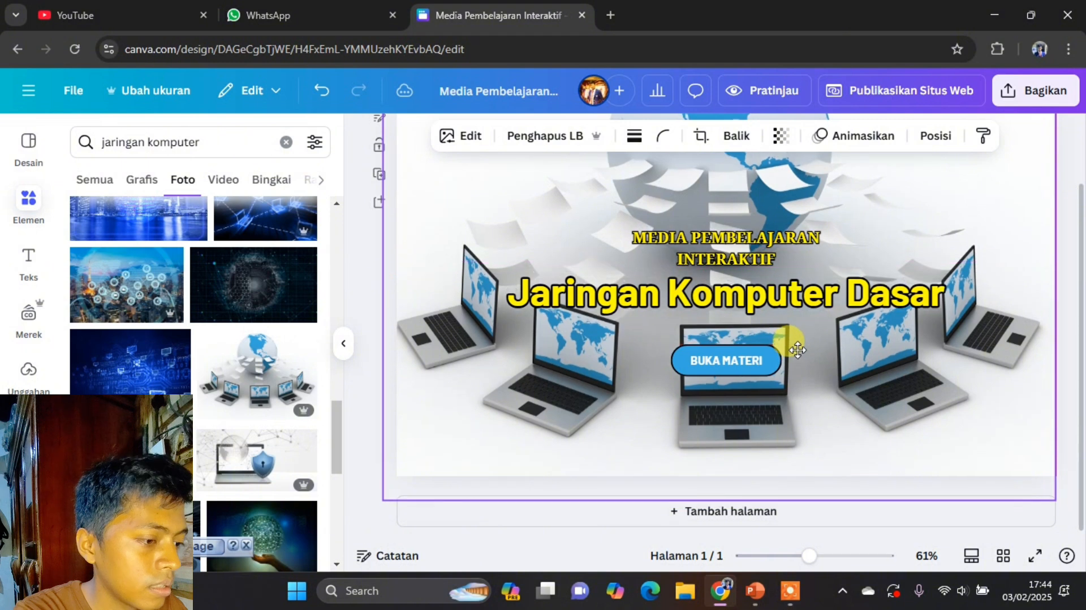
scroll(799, 349, up, 2)
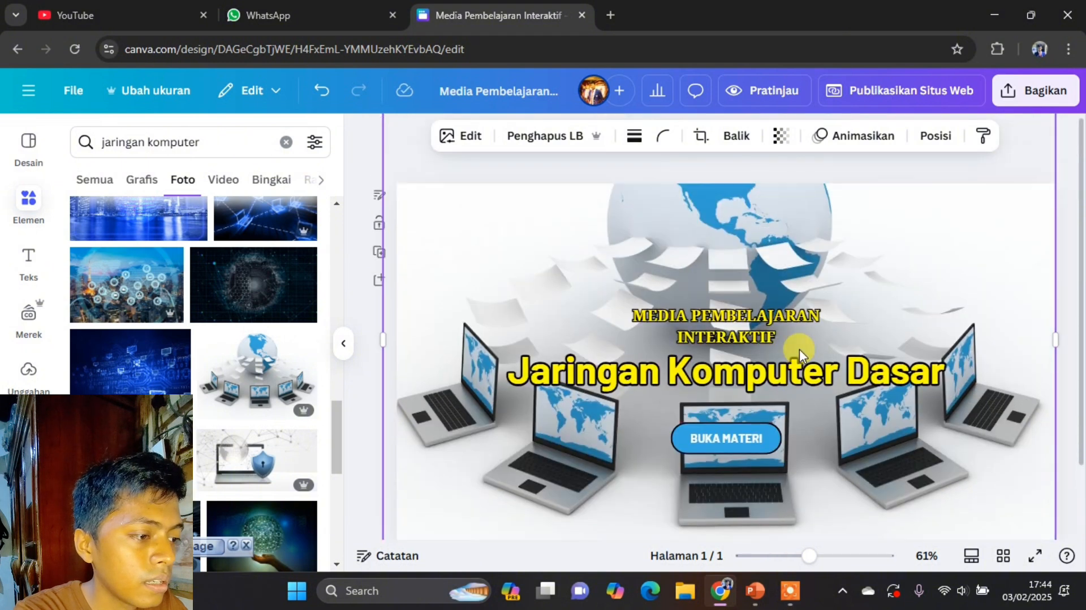
click(756, 91)
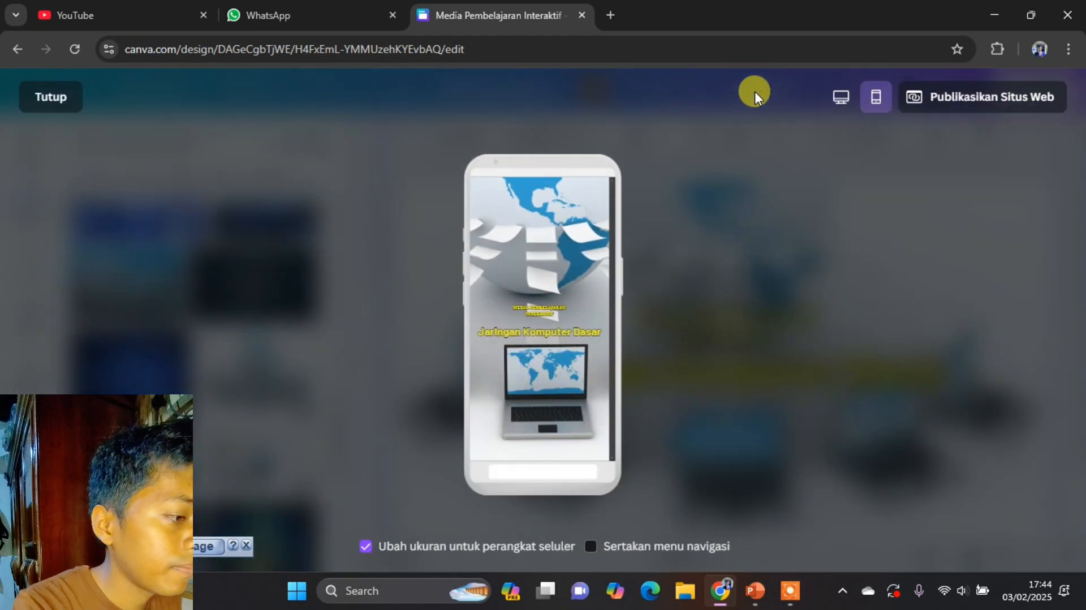
click(47, 92)
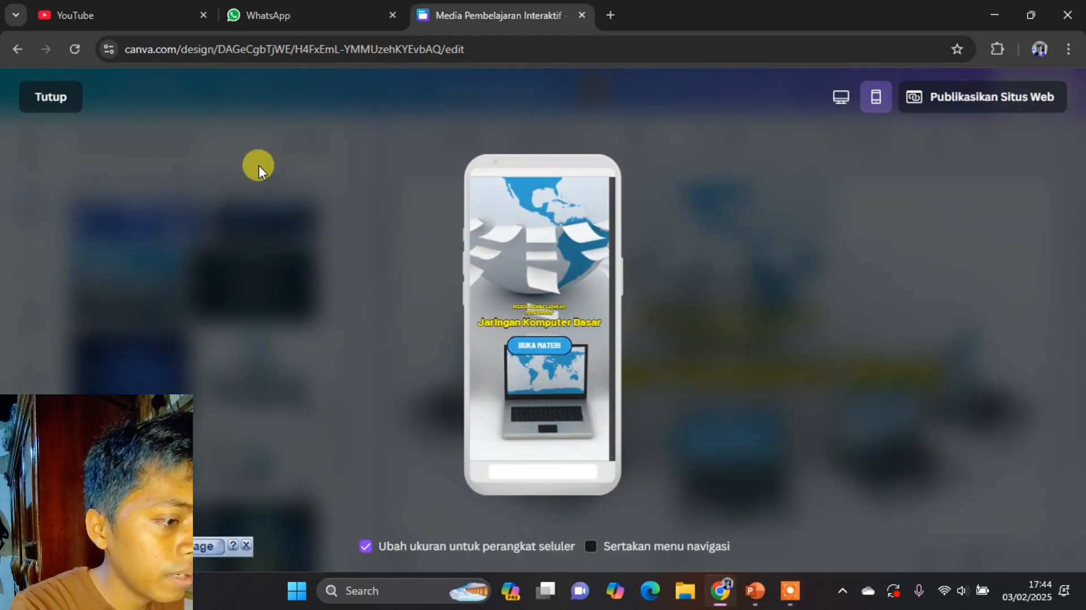
- Delete the red "TAKE A TOUR" button hidden beneath "BUKA MATERI", keeping "BUKA MATERI" horizontally centred below the main title
drag(761, 431, 884, 443)
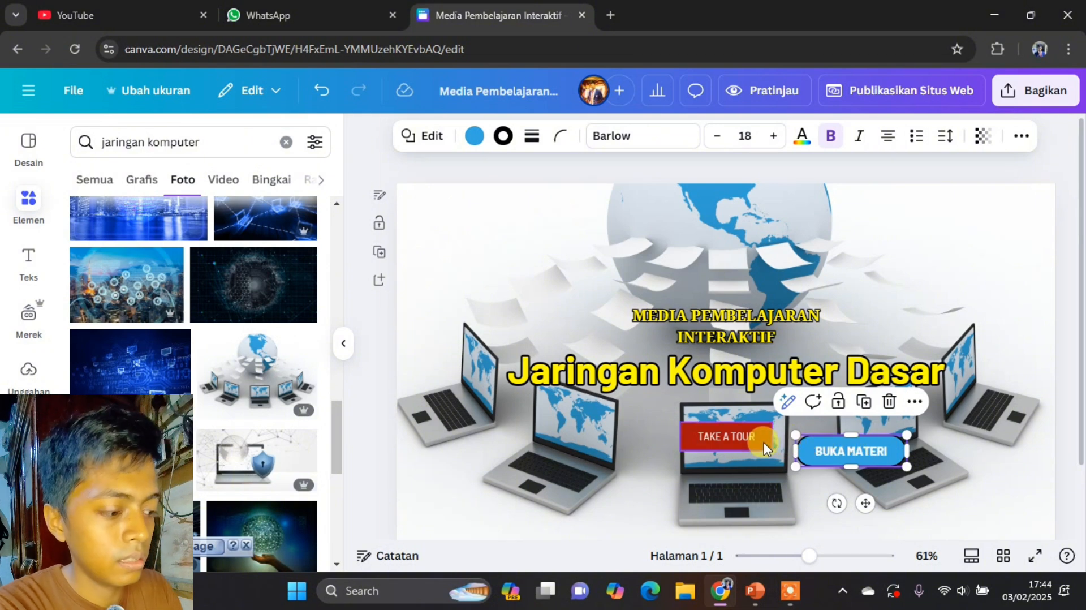
key(ctrl+z)
drag(758, 436, 714, 430)
click(706, 444)
key(Delete)
click(739, 435)
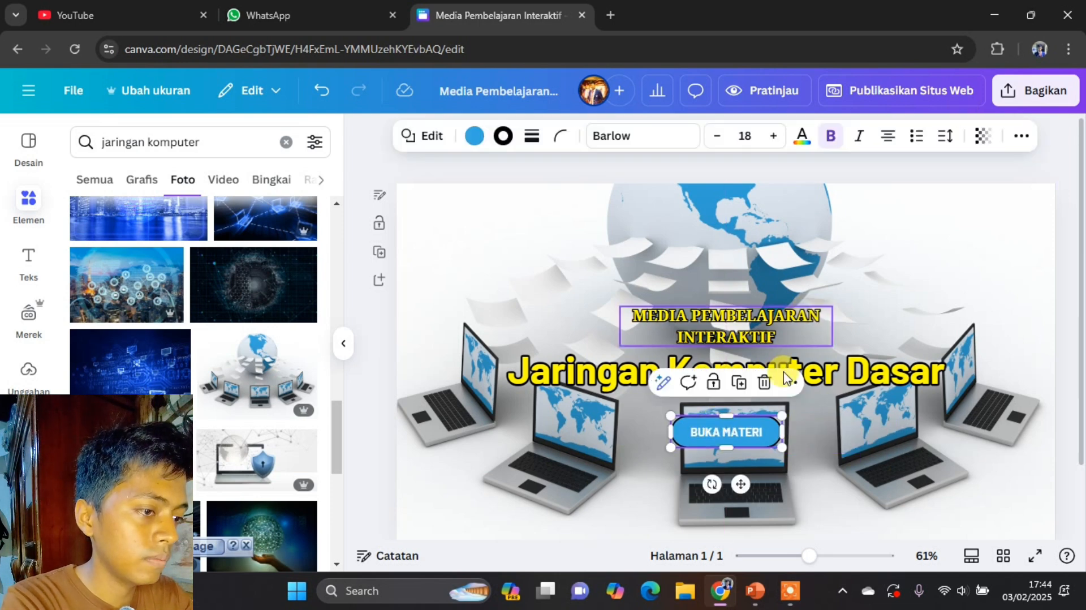
click(1021, 136)
click(977, 171)
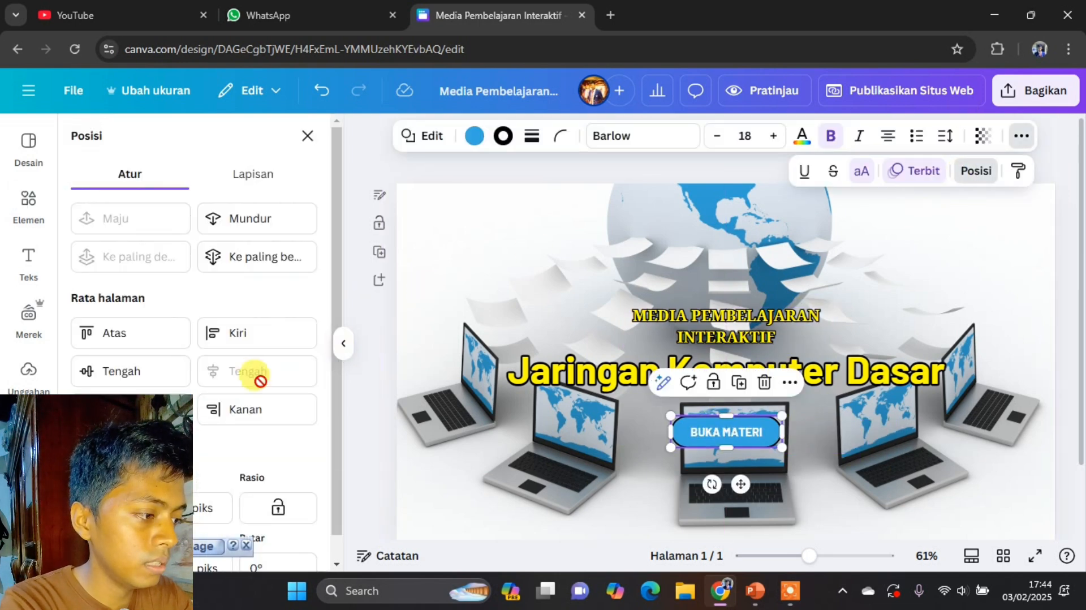
click(719, 169)
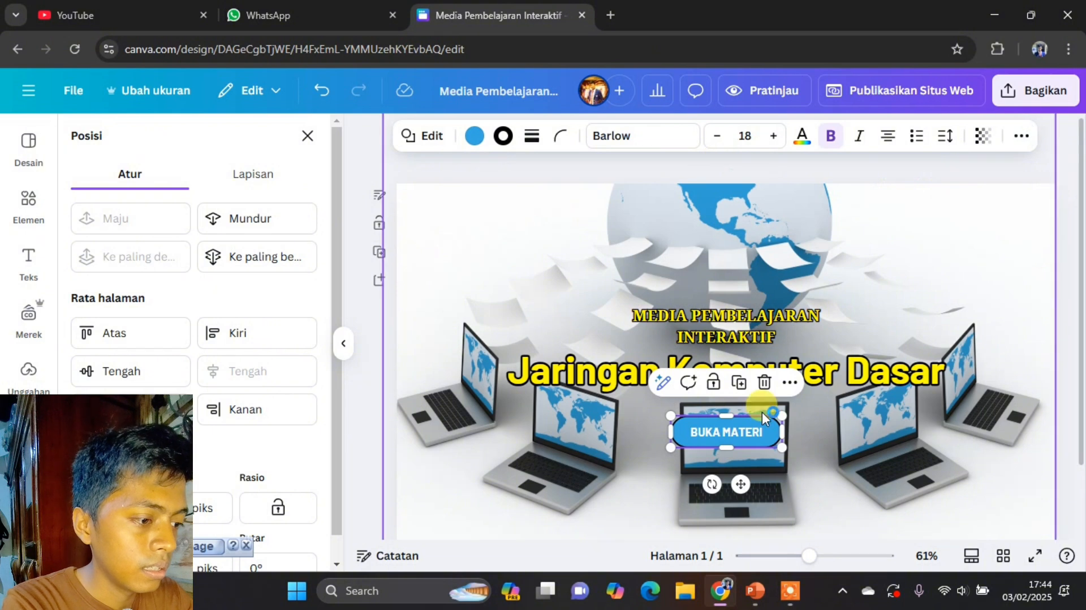
- Set the "BUKA MATERI" button's fill to yellow and its text to black
click(478, 136)
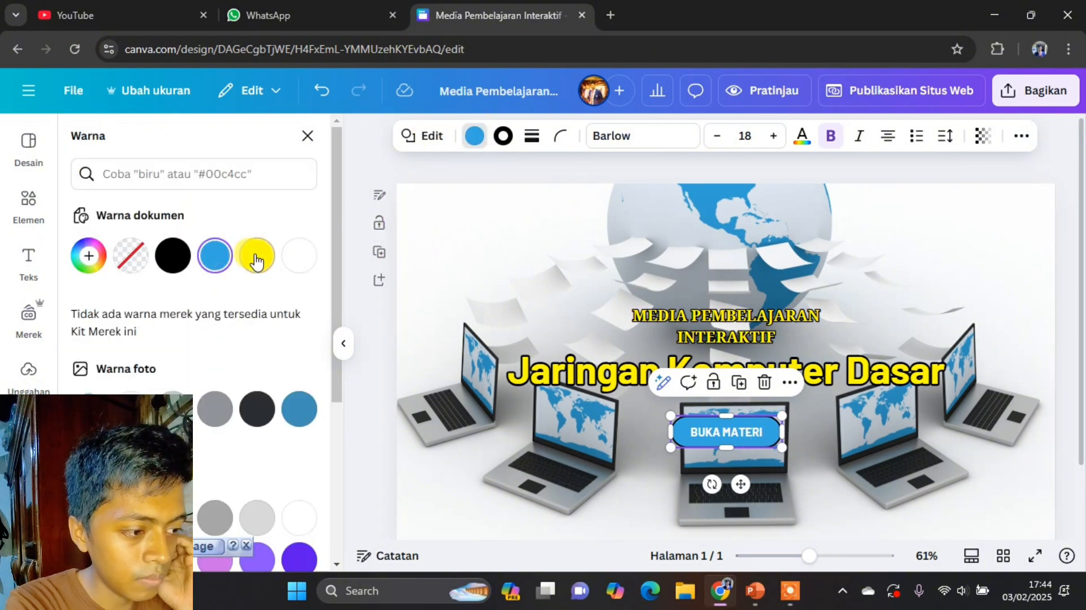
click(258, 260)
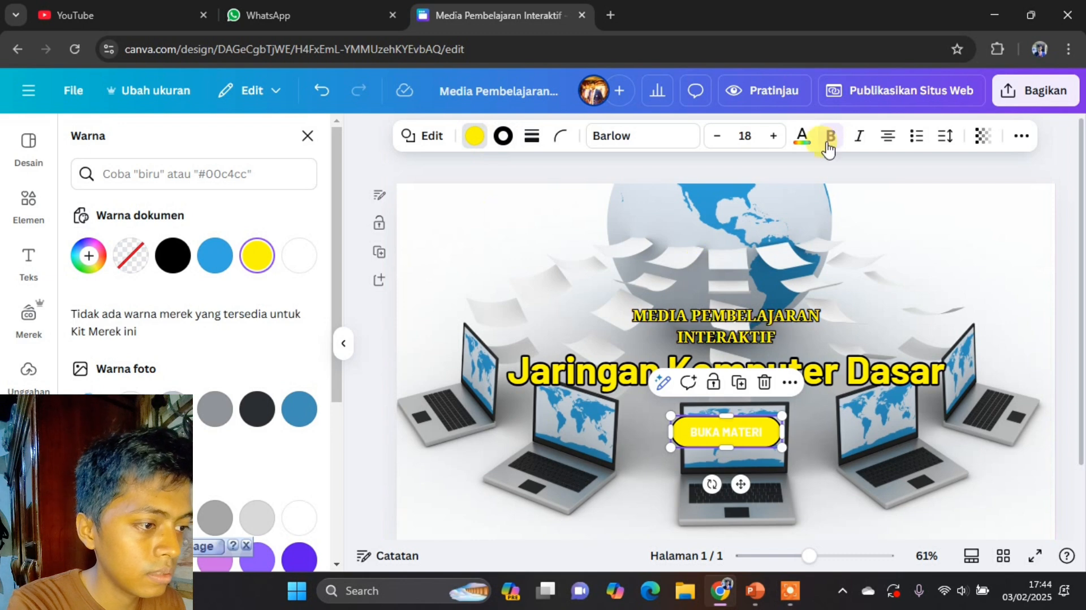
click(803, 137)
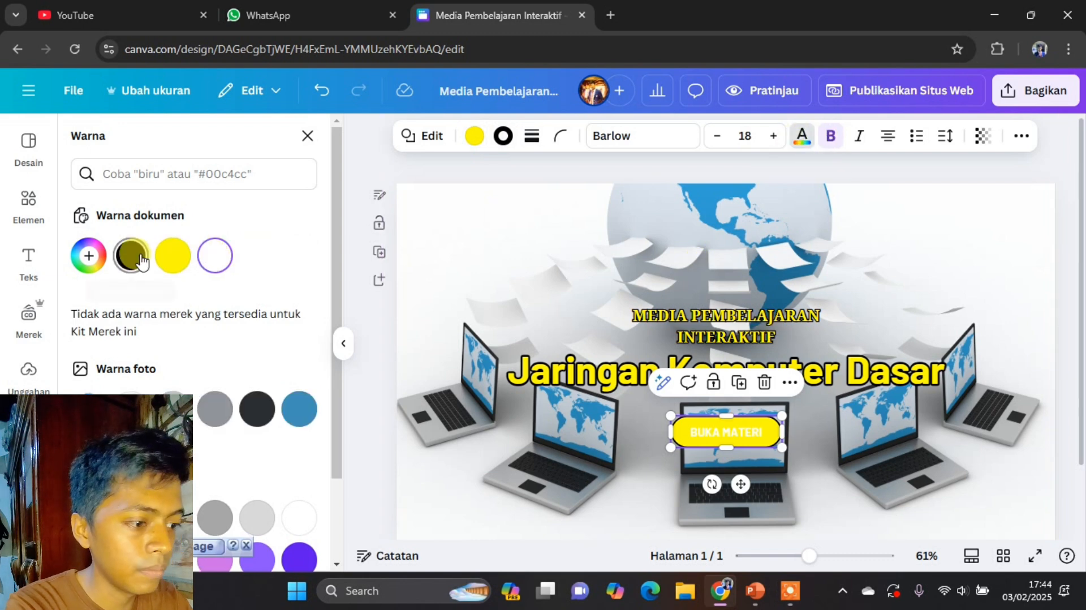
click(131, 255)
click(692, 169)
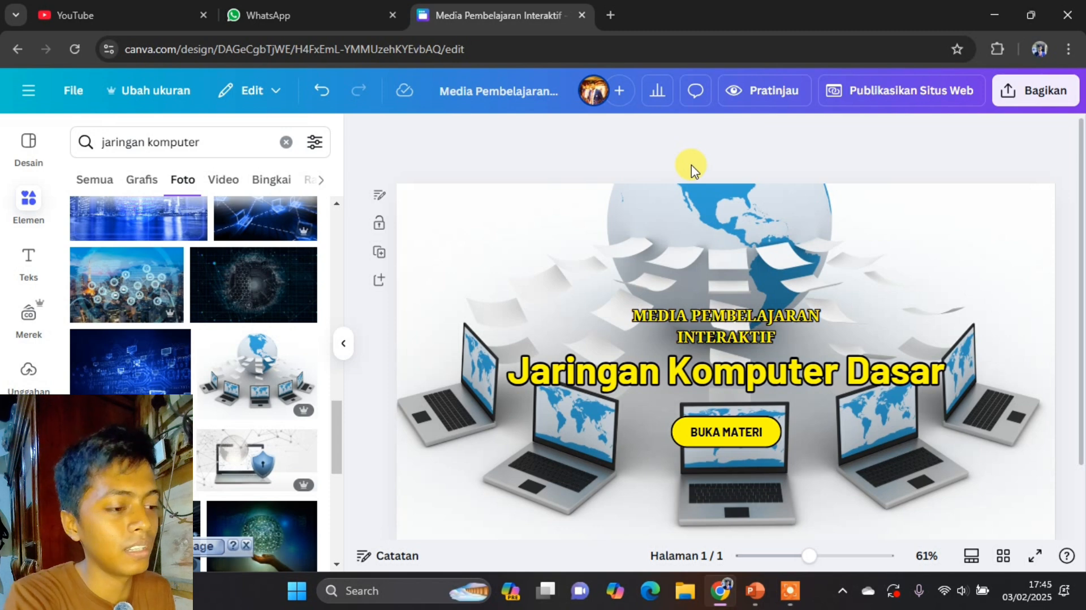
- Look over the home page from the globe at its upper edge down to the end of the page
scroll(853, 320, down, 1)
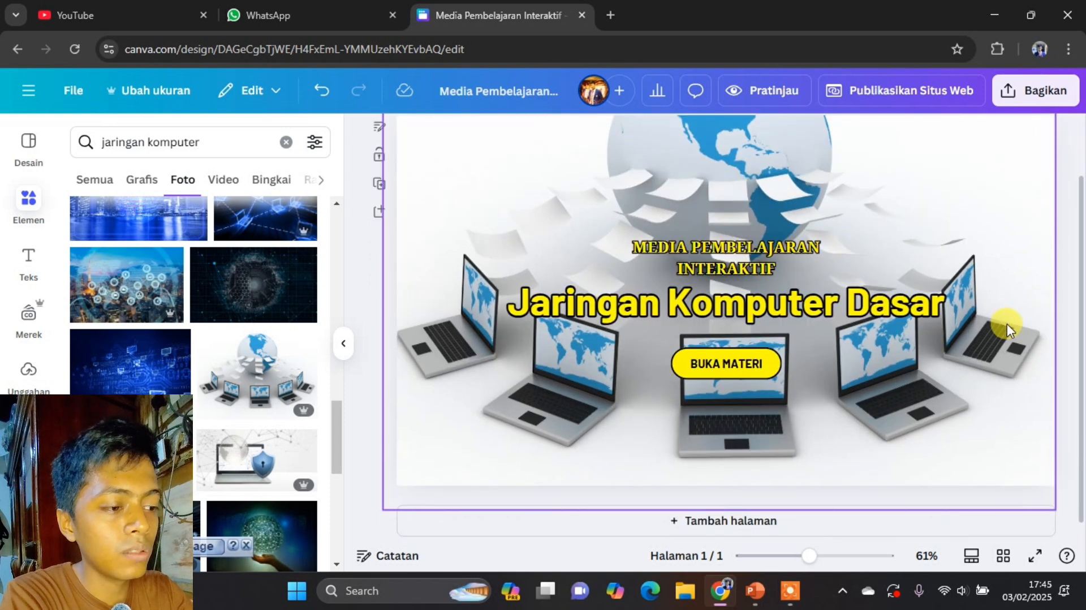
scroll(1007, 328, up, 1)
scroll(994, 332, down, 1)
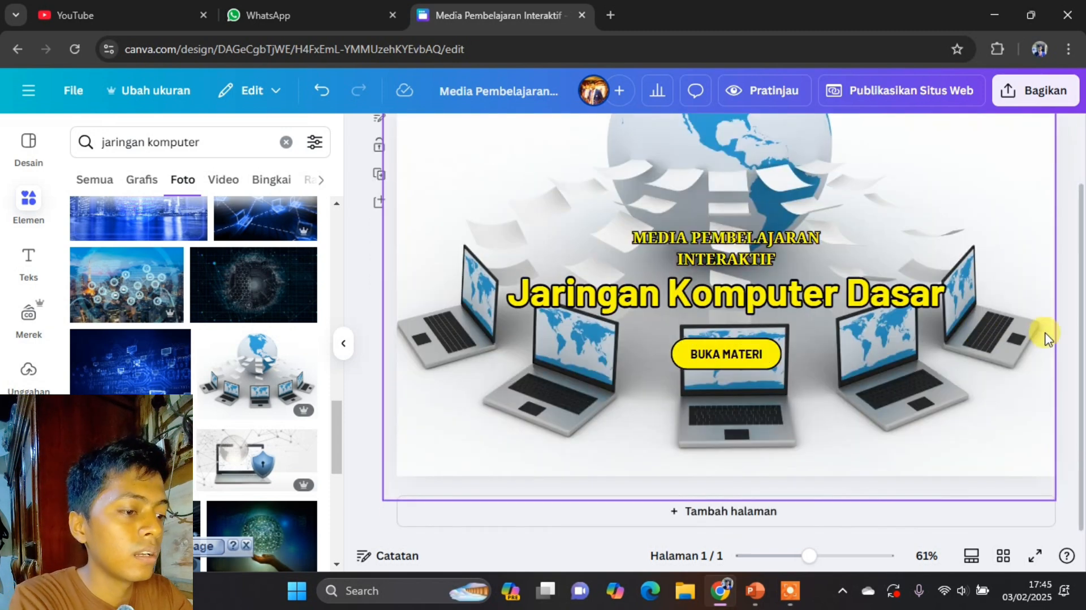
scroll(1064, 341, up, 1)
scroll(1071, 345, down, 1)
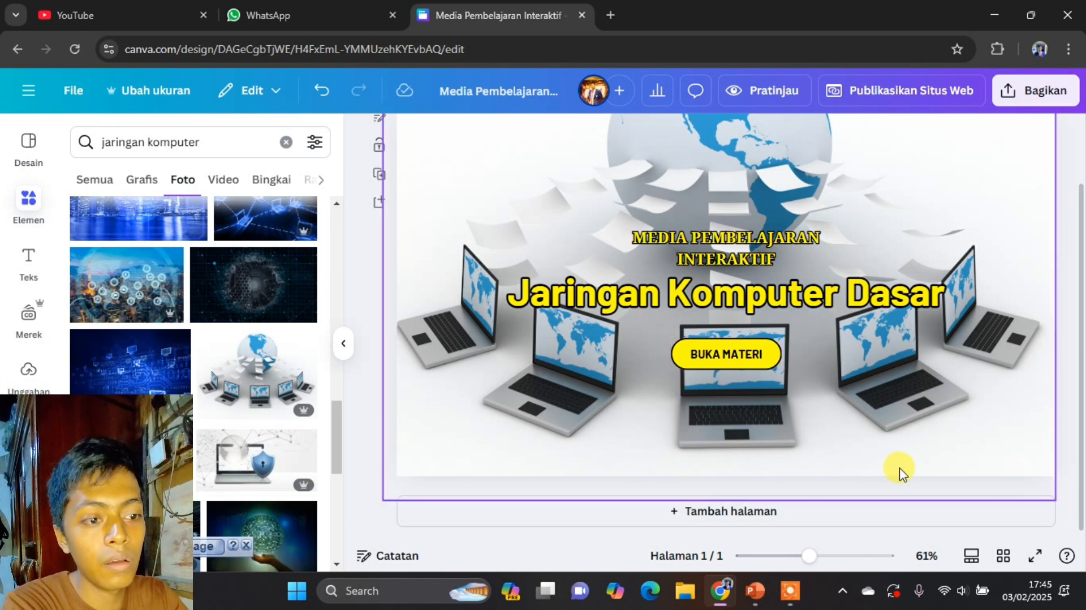
scroll(837, 377, up, 2)
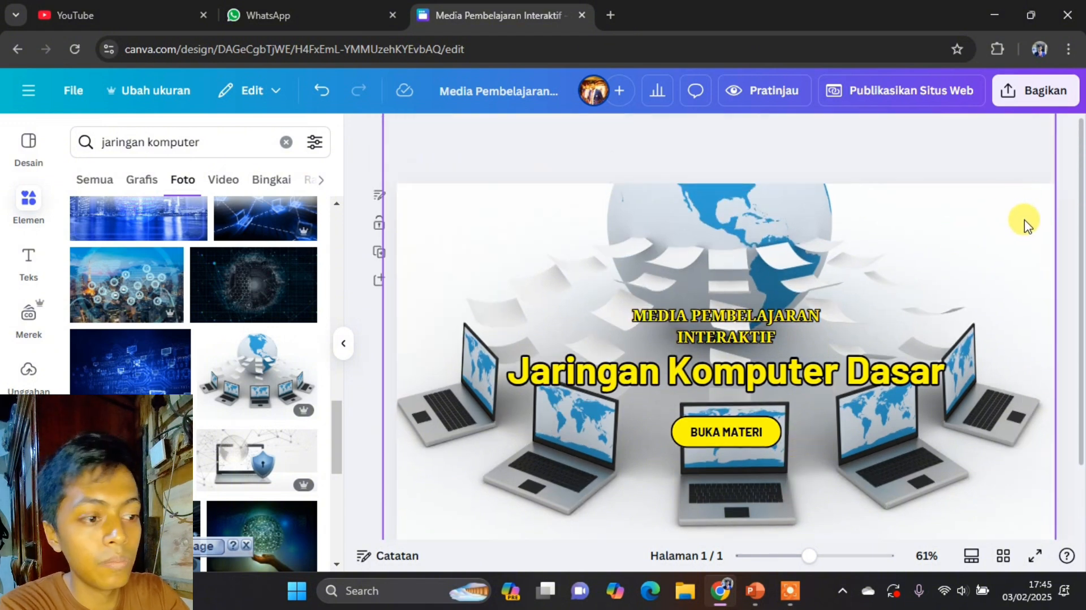
scroll(1010, 215, down, 2)
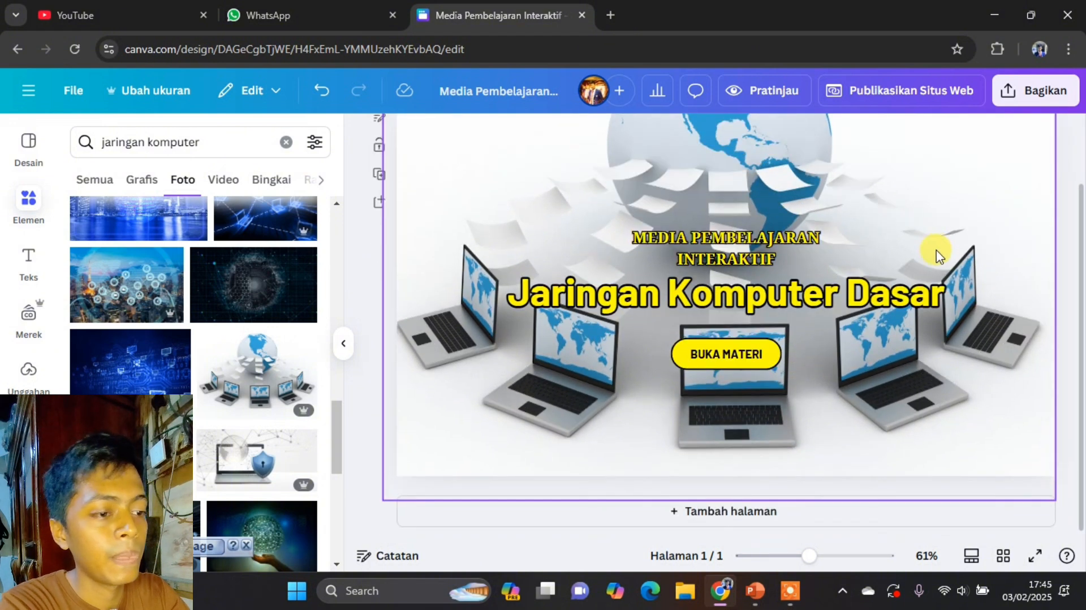
scroll(1066, 257, up, 2)
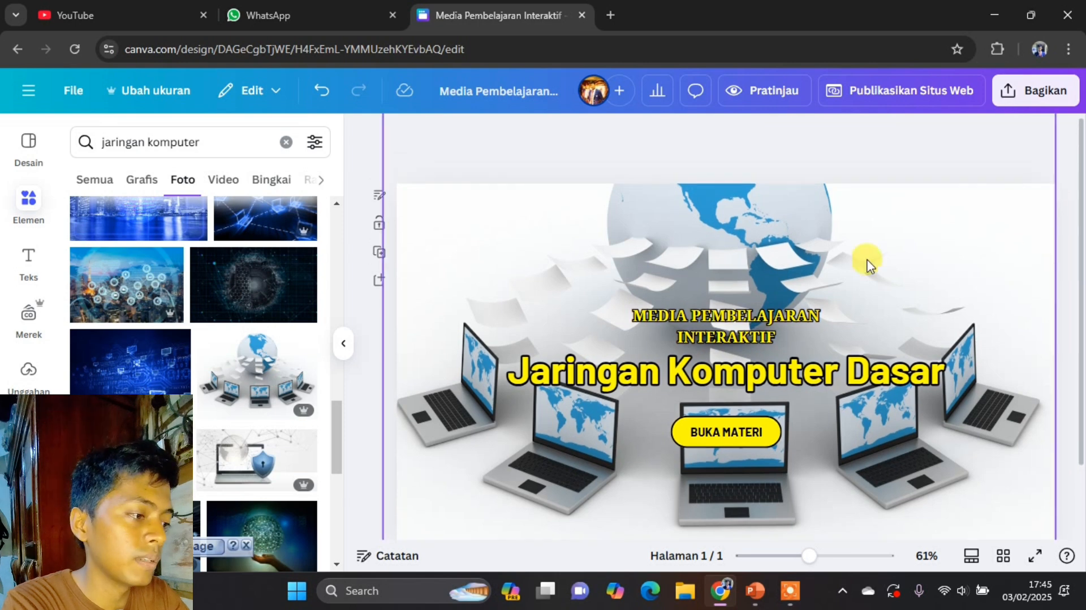
scroll(746, 254, down, 2)
scroll(739, 304, up, 2)
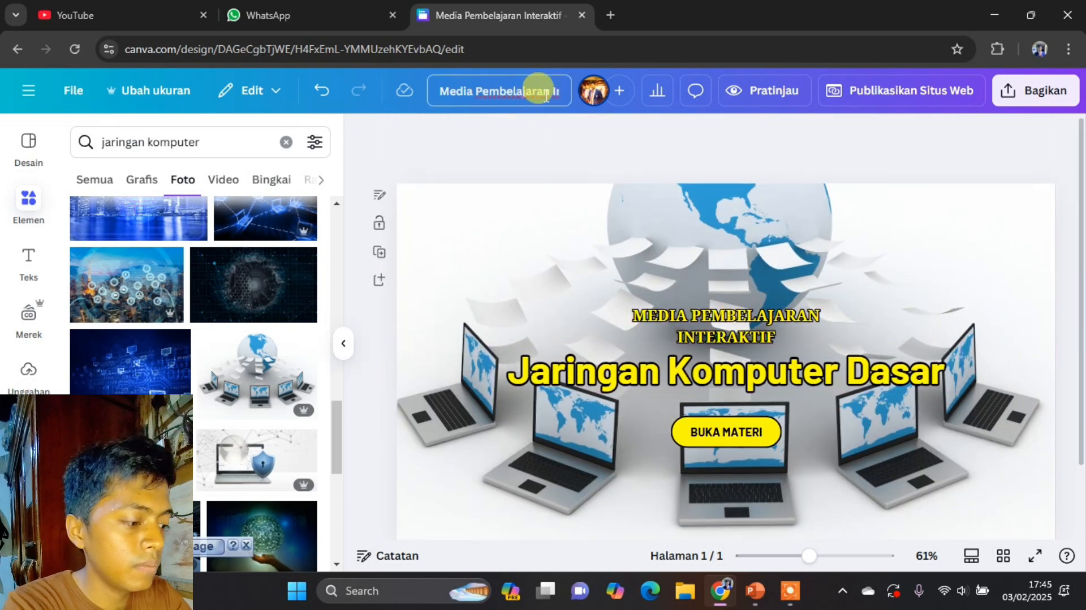
- Rename the website design as Home
click(528, 93)
text(Home)
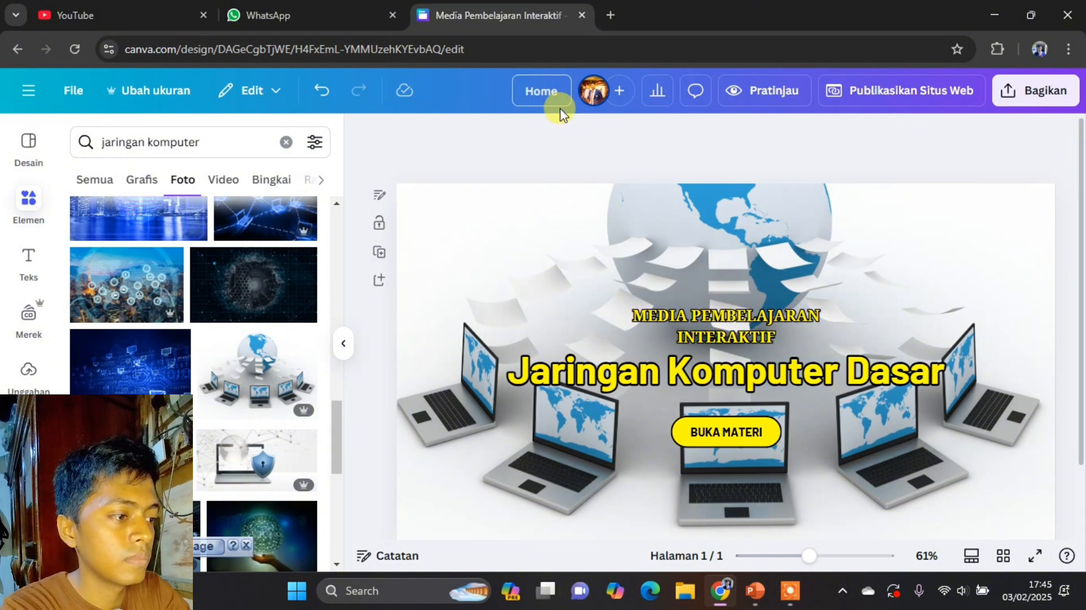
click(563, 95)
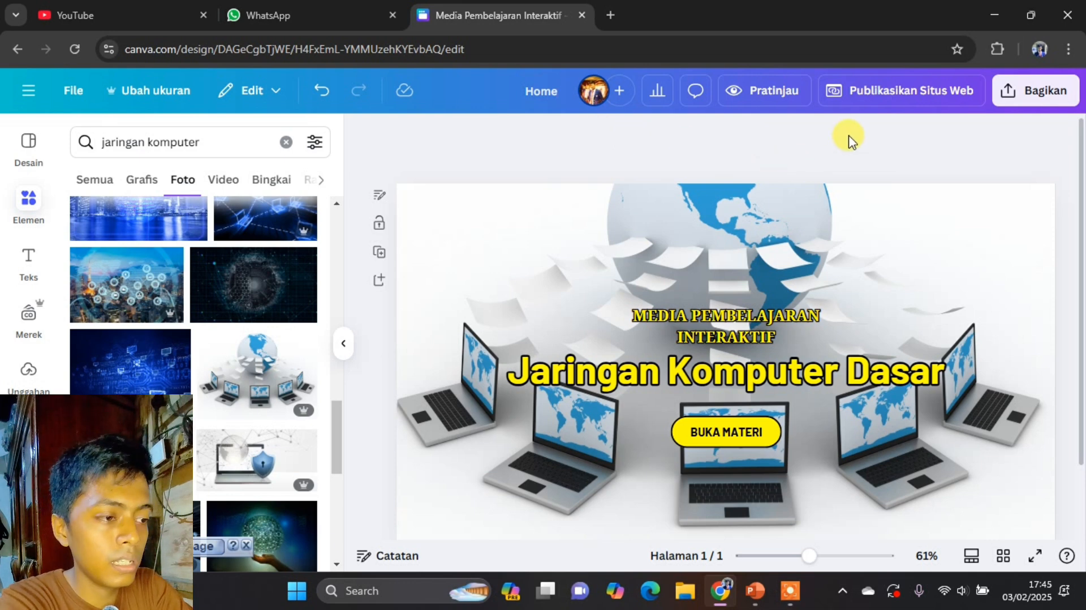
- Publish the website at mediatkj.my.canva.site/home with mobile resizing enabled, and open the live site
click(902, 96)
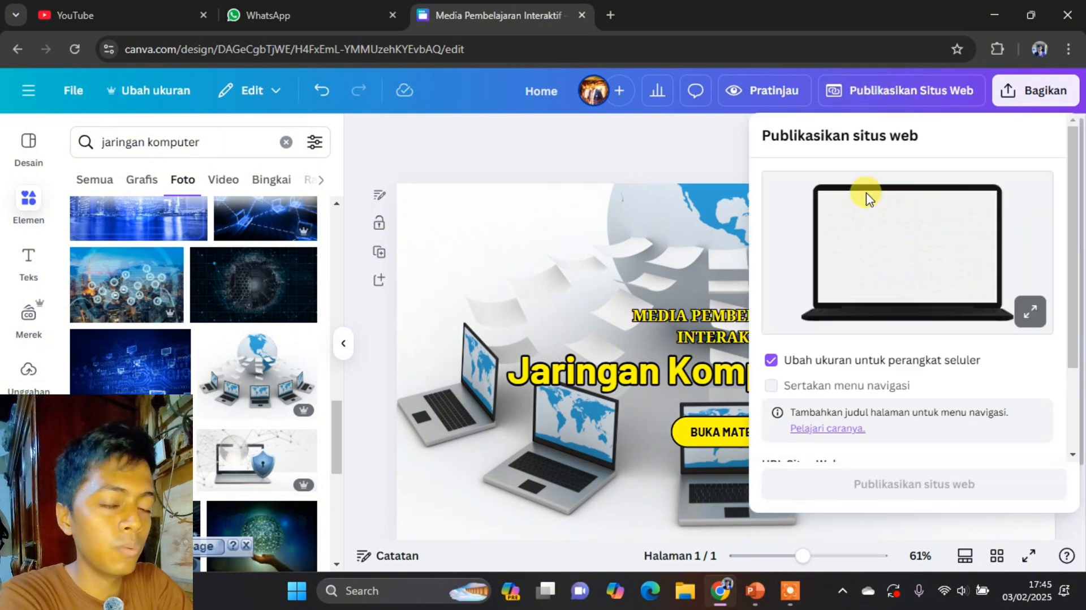
scroll(916, 317, down, 2)
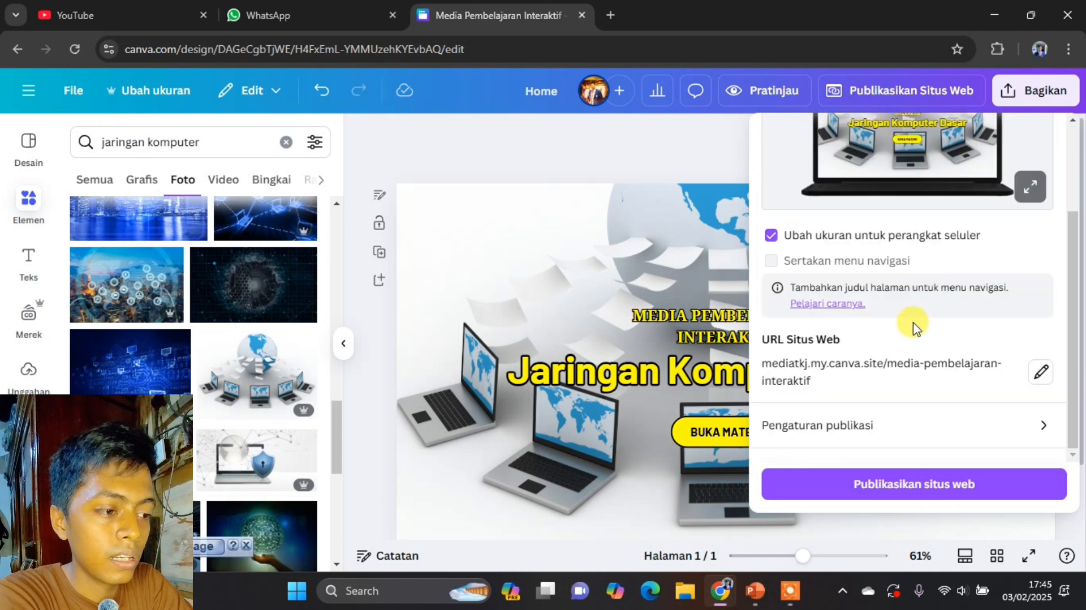
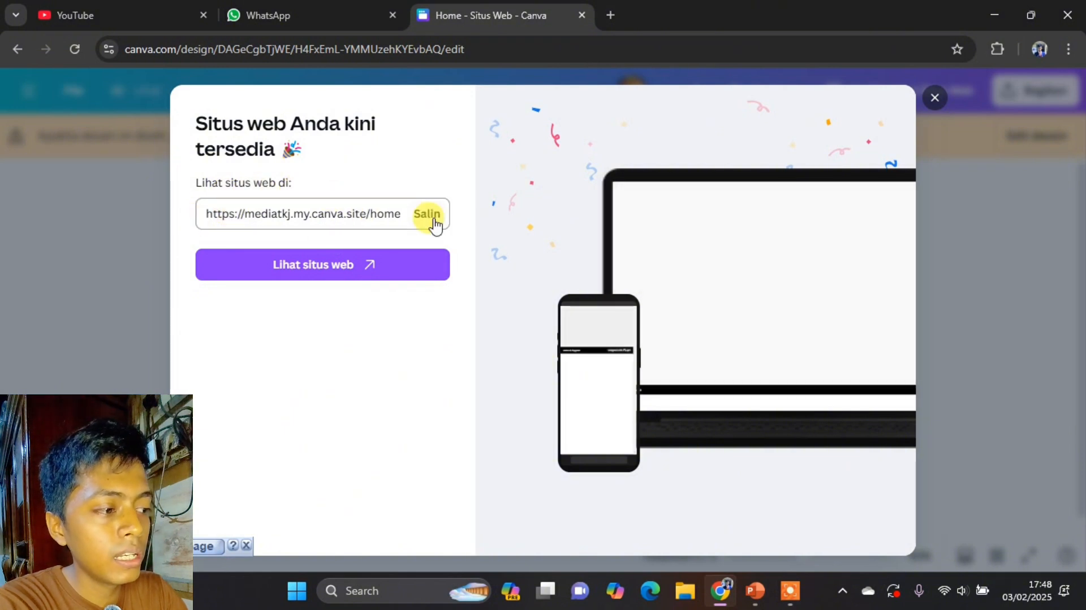
click(333, 268)
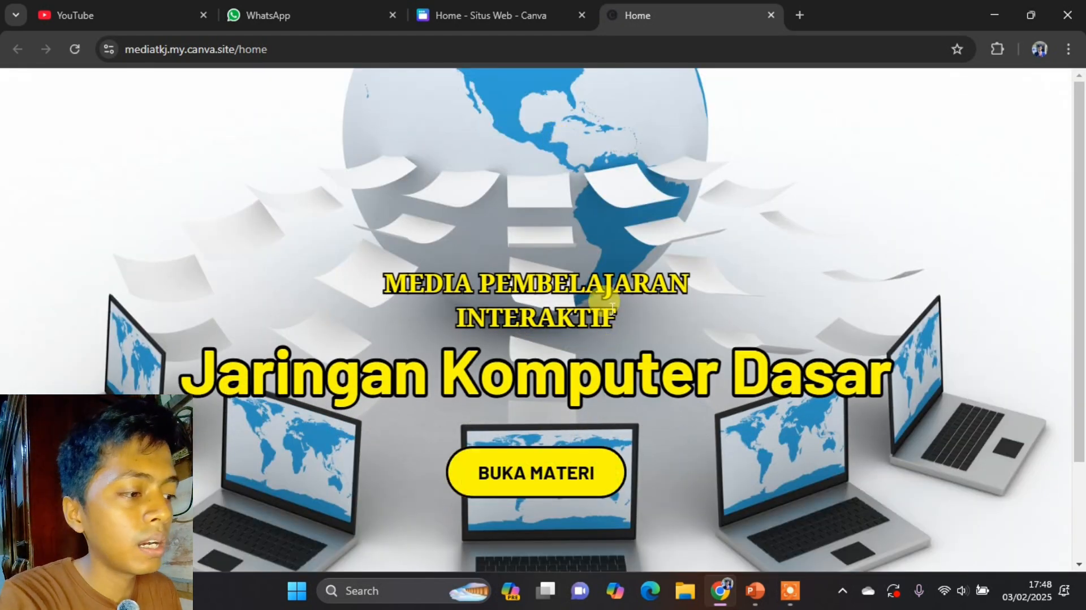
- Check the full published home page and its "BUKA MATERI" button, and close the live site and the publishing confirmation
scroll(616, 260, down, 2)
scroll(619, 277, up, 1)
scroll(619, 277, up, 1)
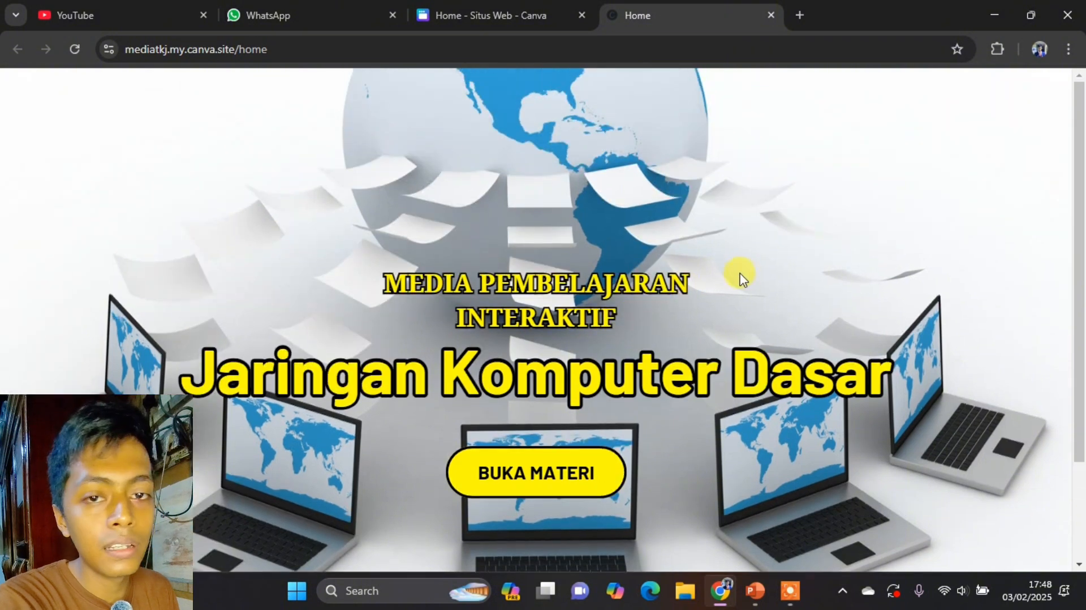
scroll(662, 294, down, 2)
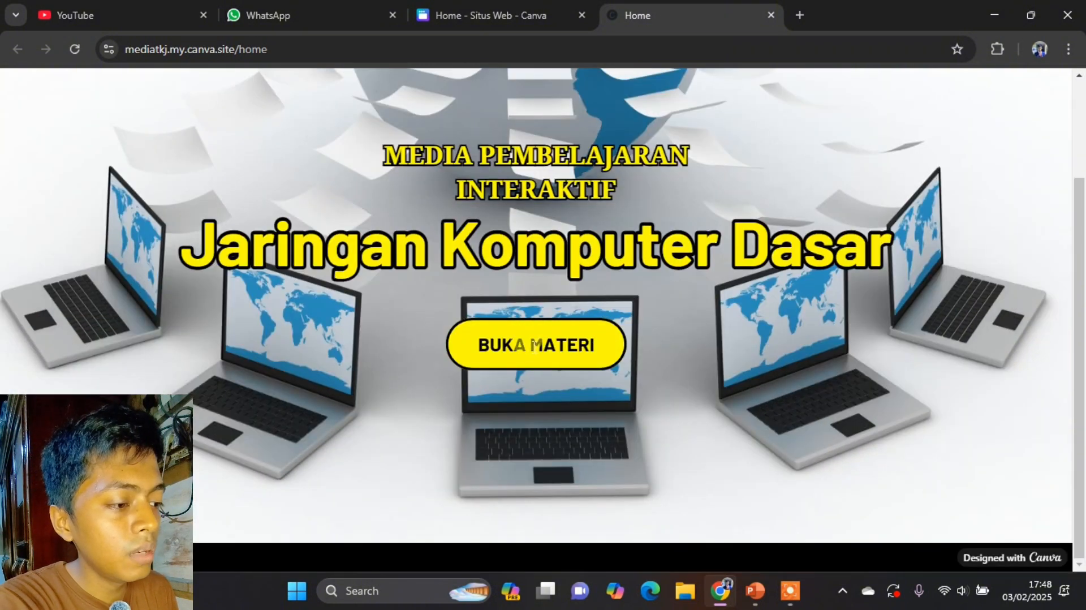
drag(580, 344, 513, 344)
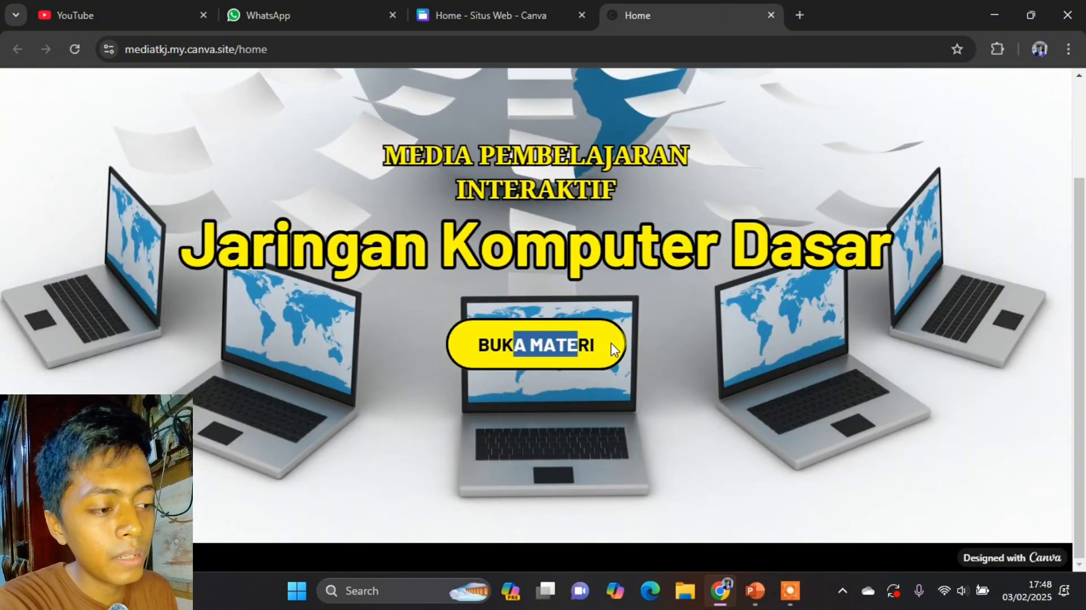
click(598, 345)
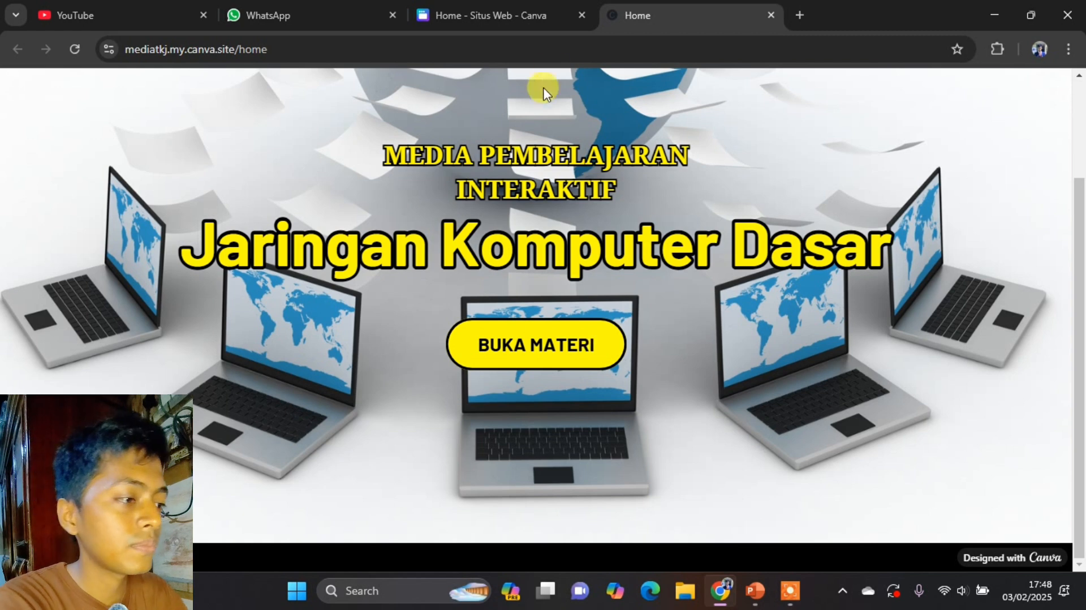
click(772, 16)
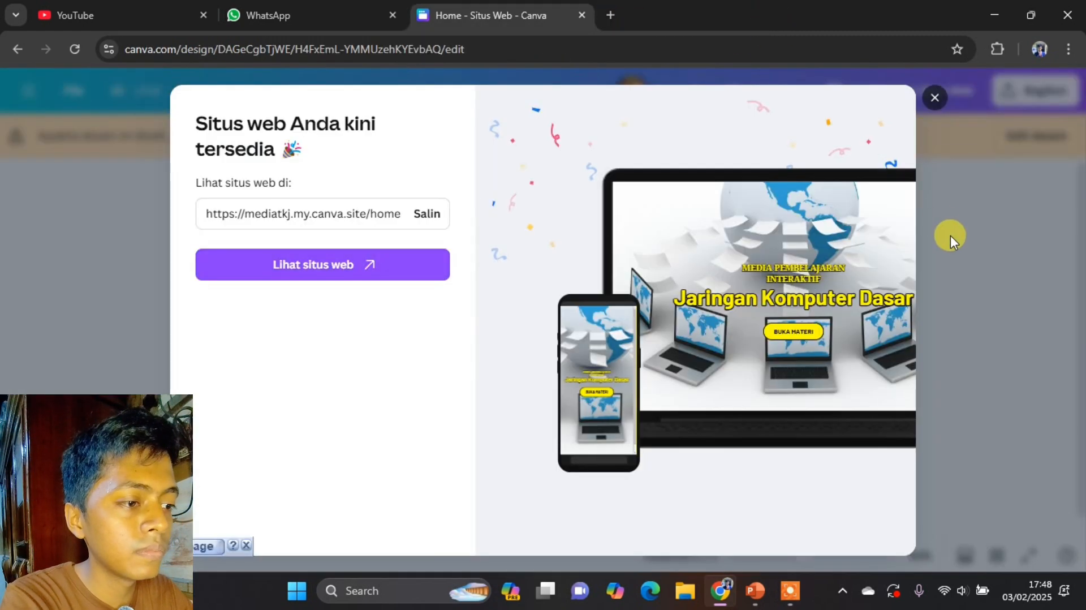
click(953, 235)
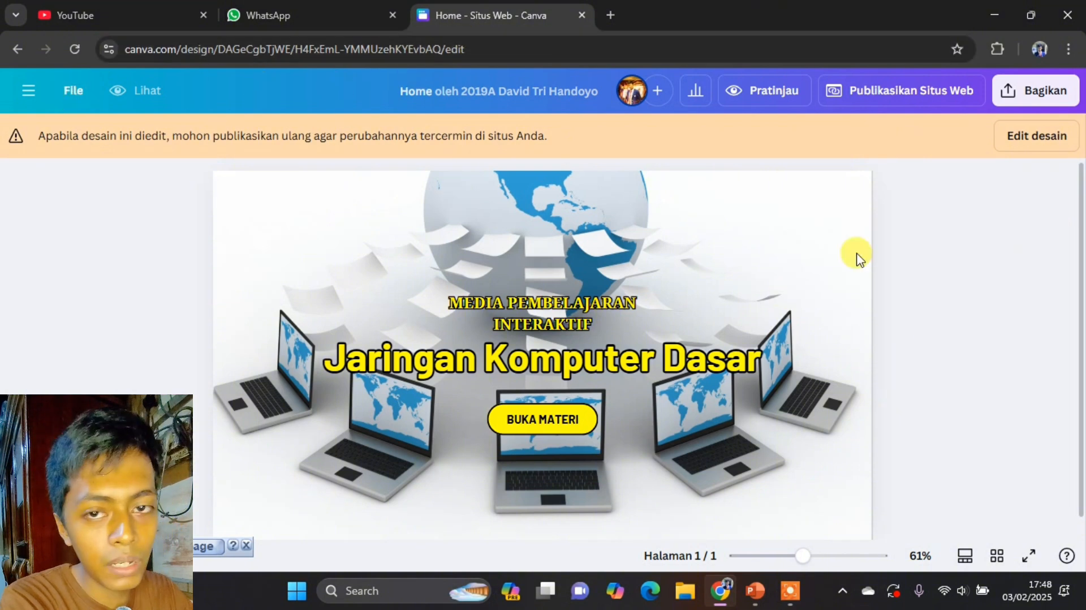
- Return to the Canva home page and create a new blank website design
click(23, 95)
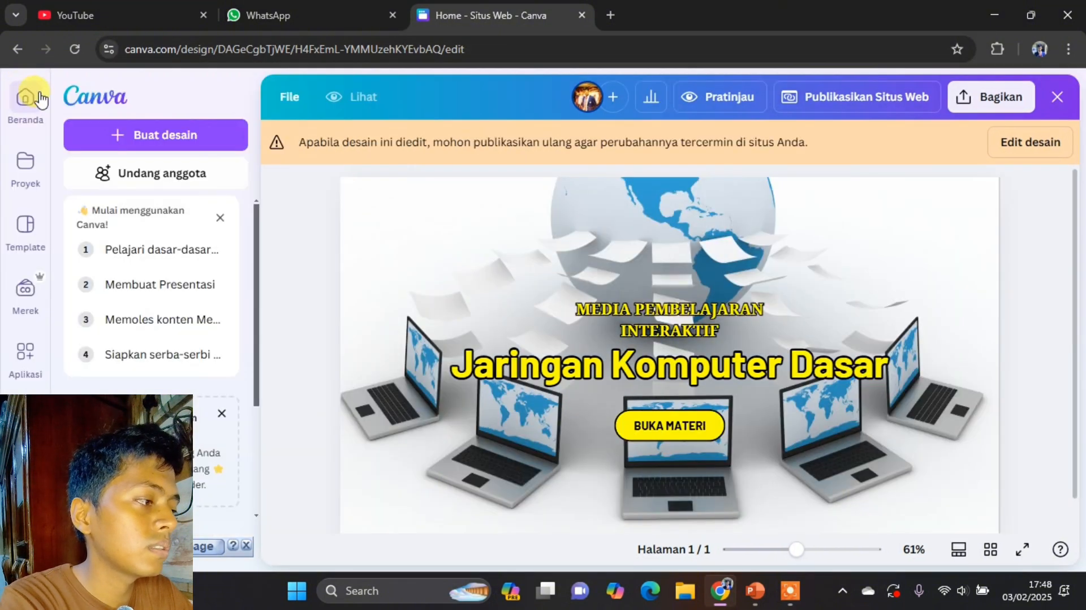
click(96, 105)
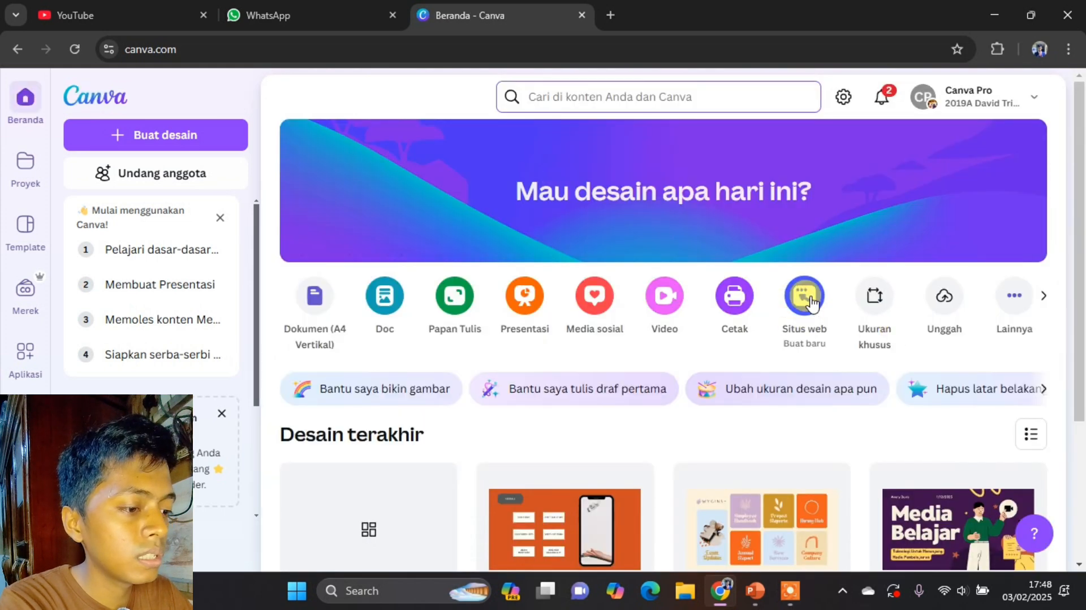
scroll(715, 412, down, 3)
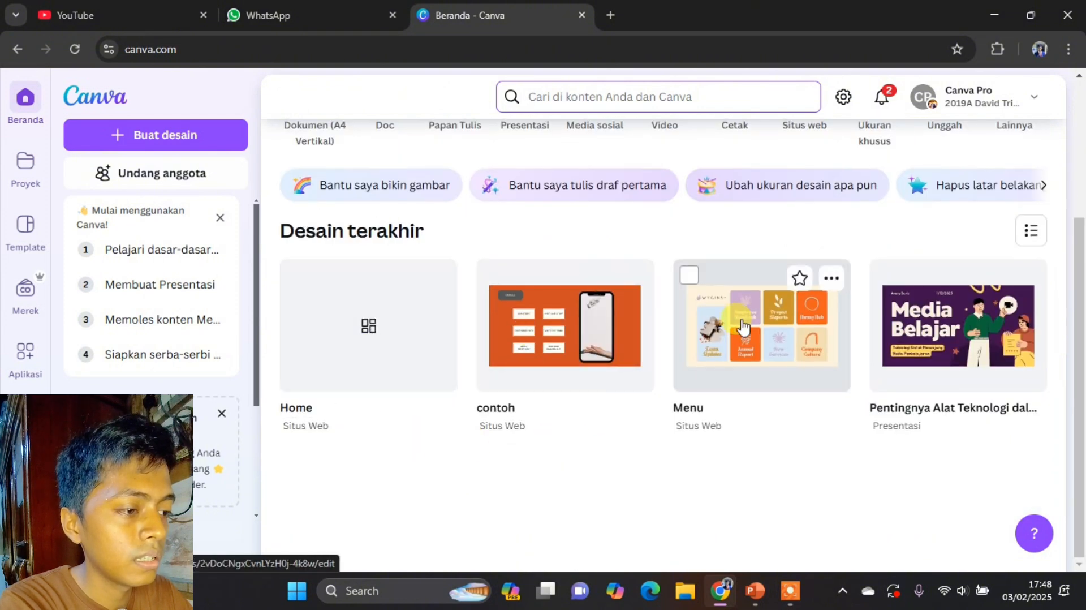
scroll(743, 327, up, 3)
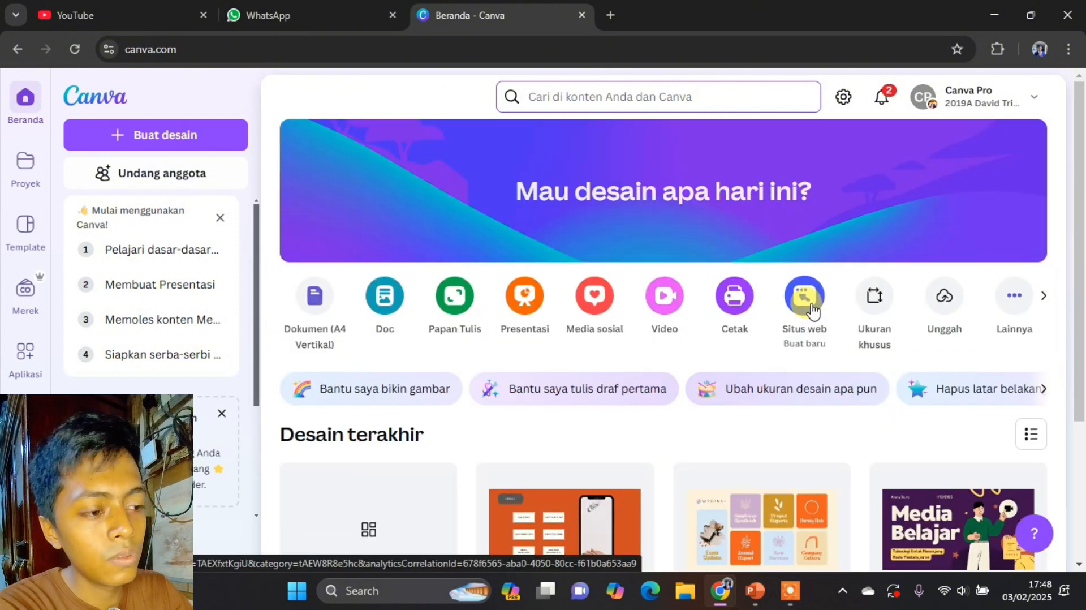
click(813, 311)
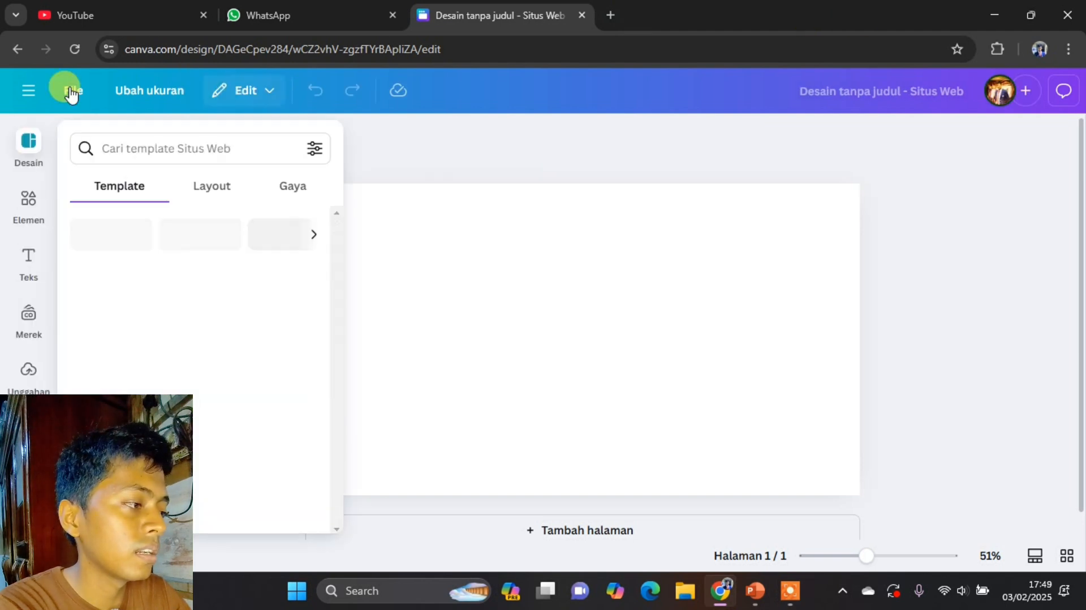
- Open the recent Home design in a separate browser tab, and return to the blank website design
click(25, 90)
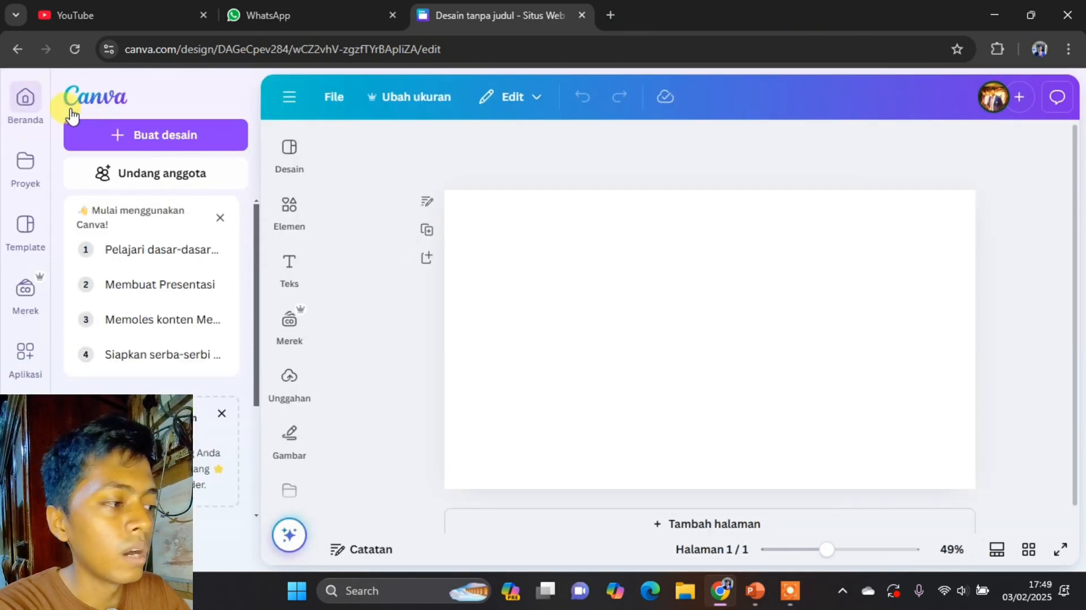
scroll(157, 266, down, 3)
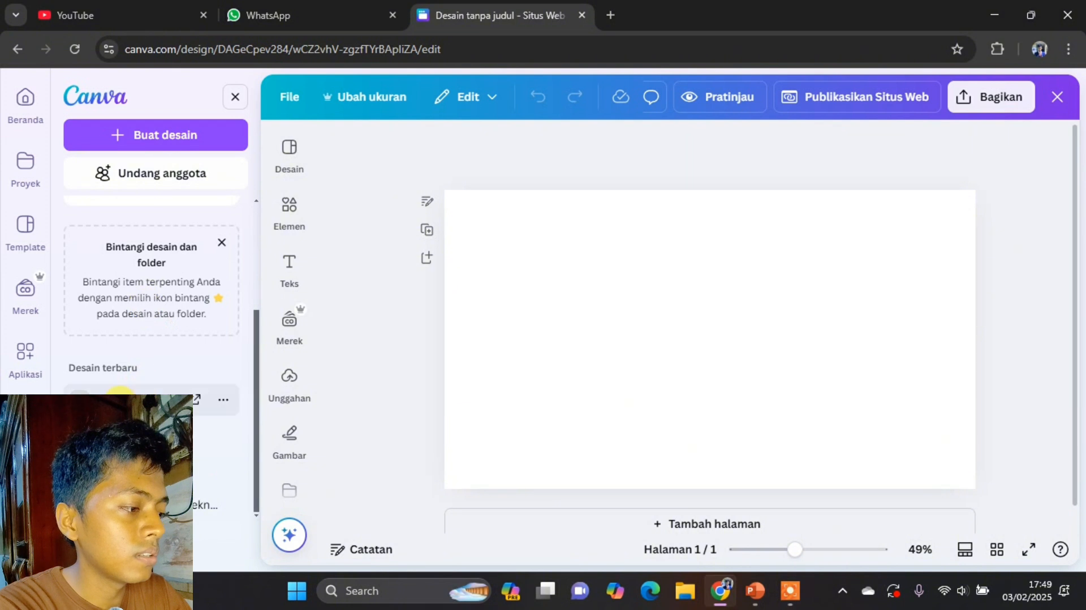
click(198, 403)
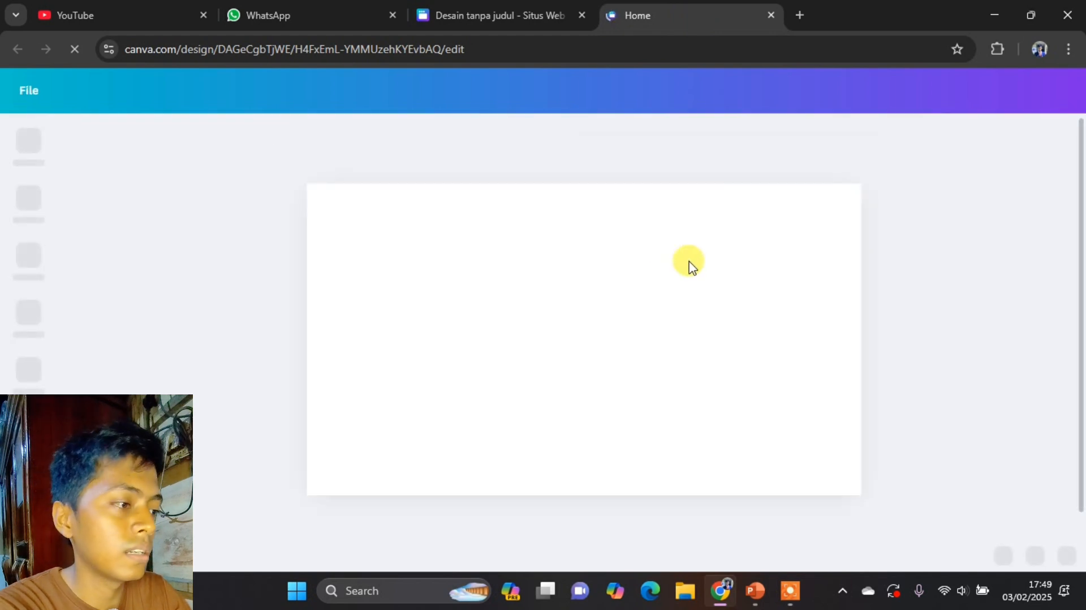
click(481, 7)
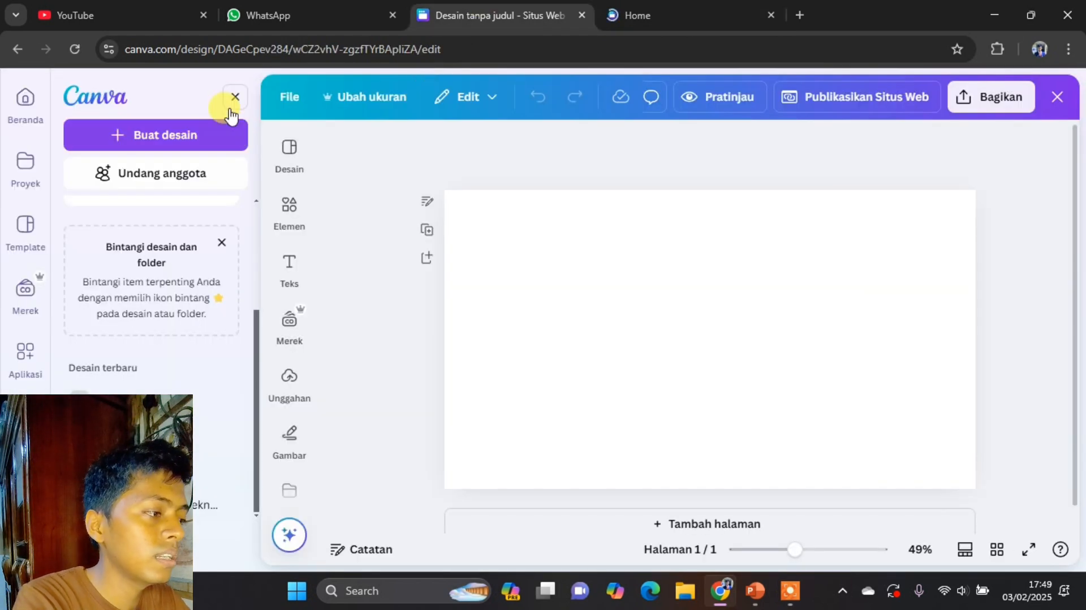
click(236, 103)
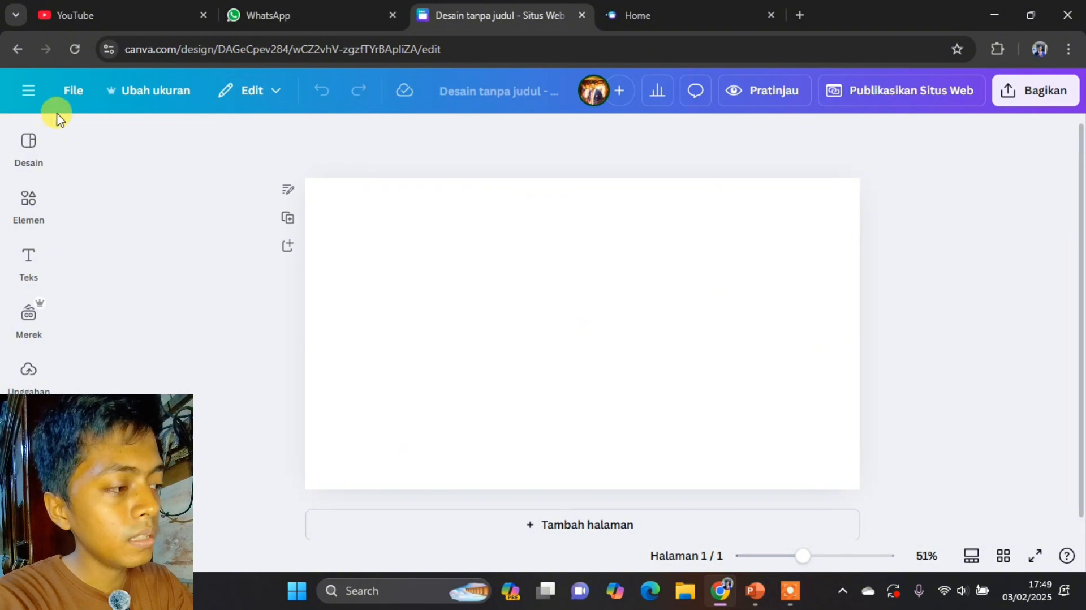
- Browse the website design templates and apply the Green Photographic Environment Charity Bio-Link Website template to the blank page
click(27, 150)
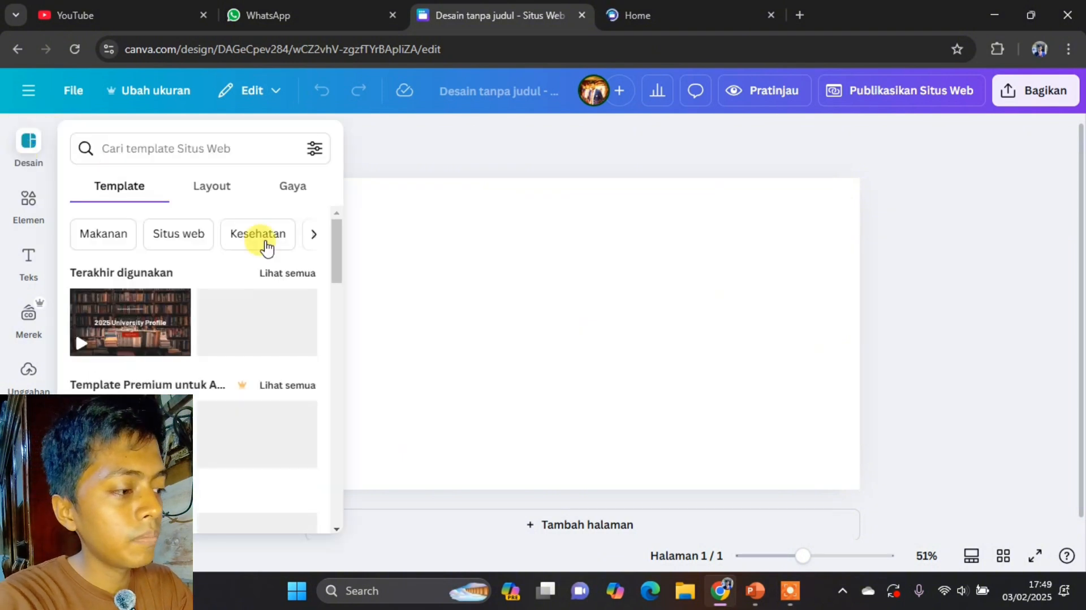
click(195, 142)
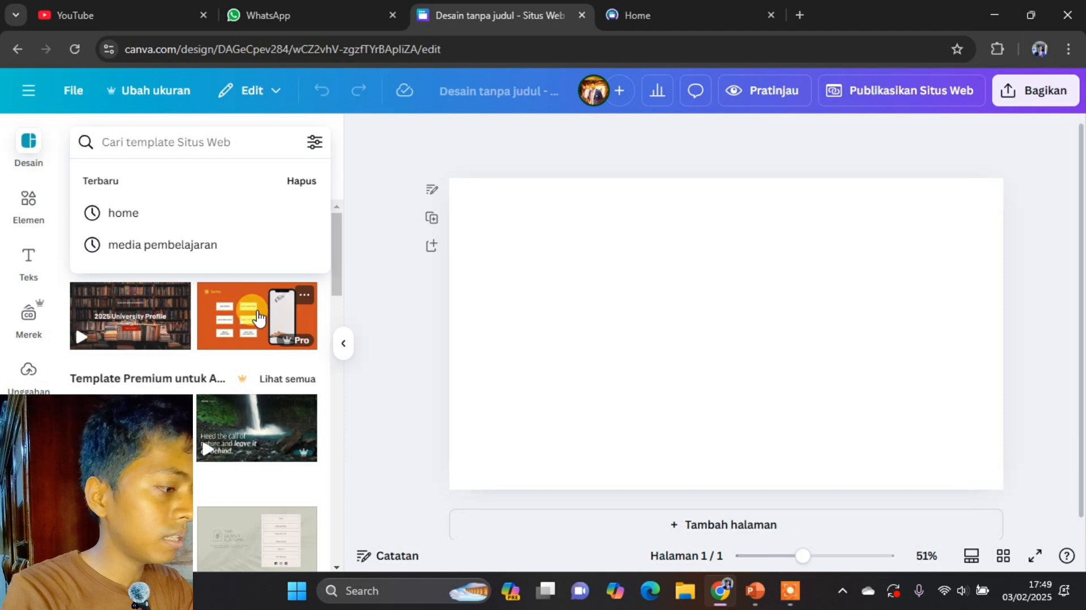
scroll(259, 318, down, 3)
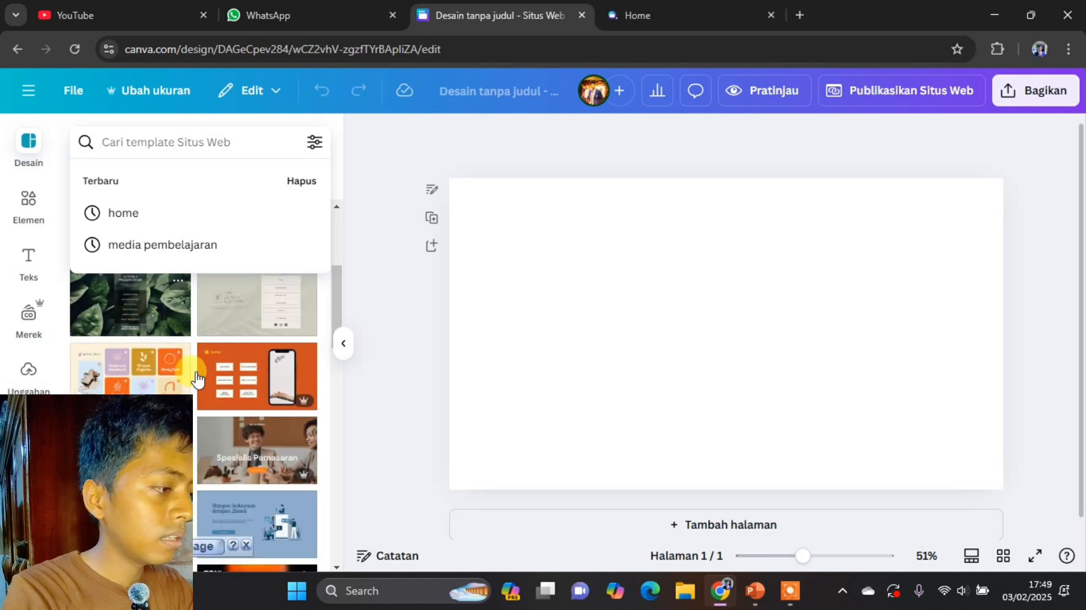
scroll(154, 385, up, 2)
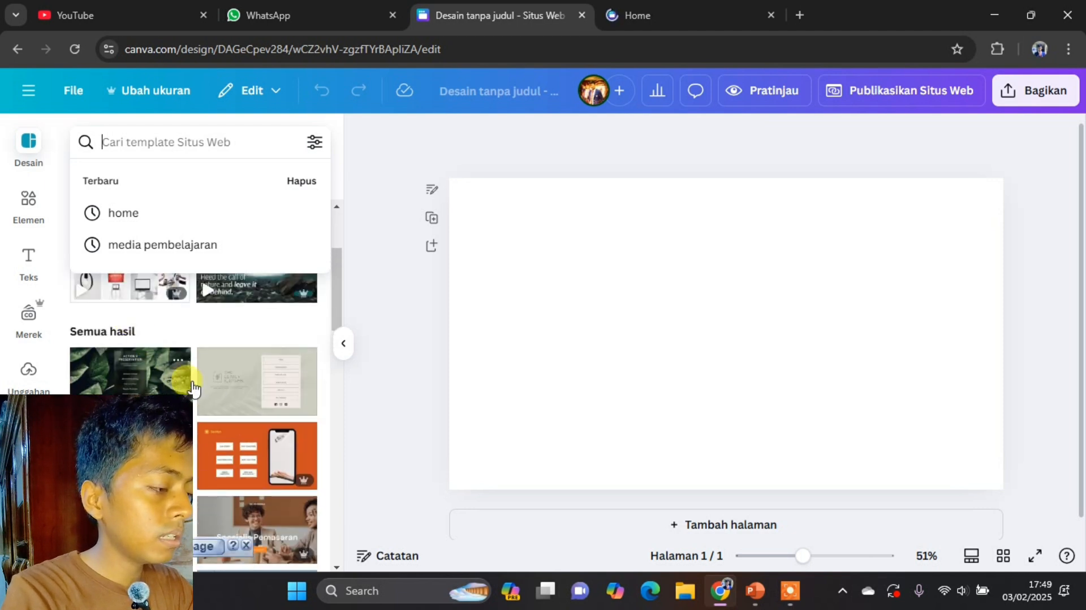
scroll(193, 390, down, 2)
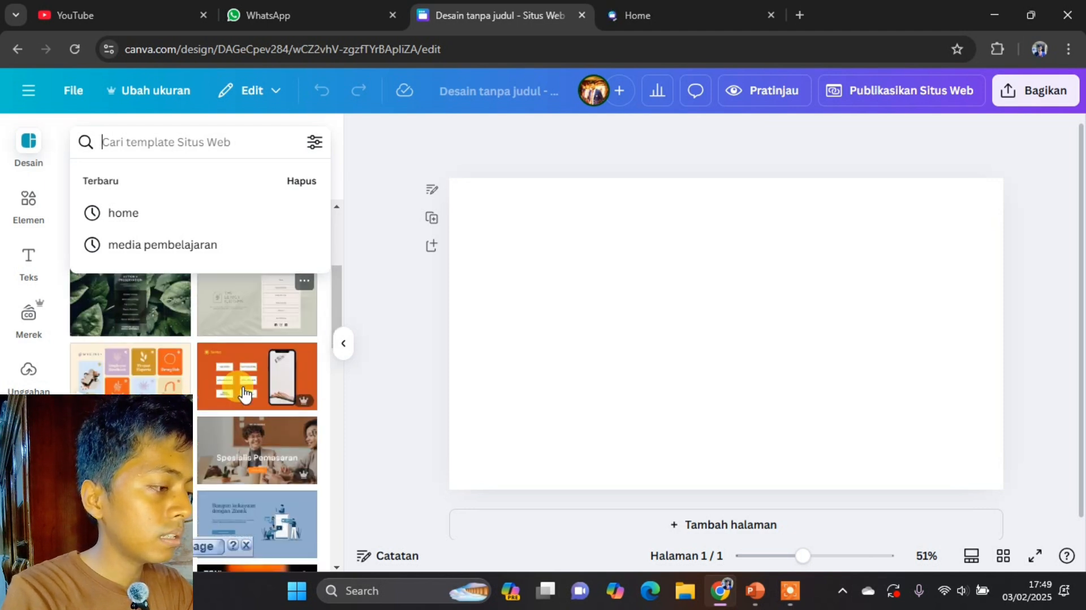
click(126, 306)
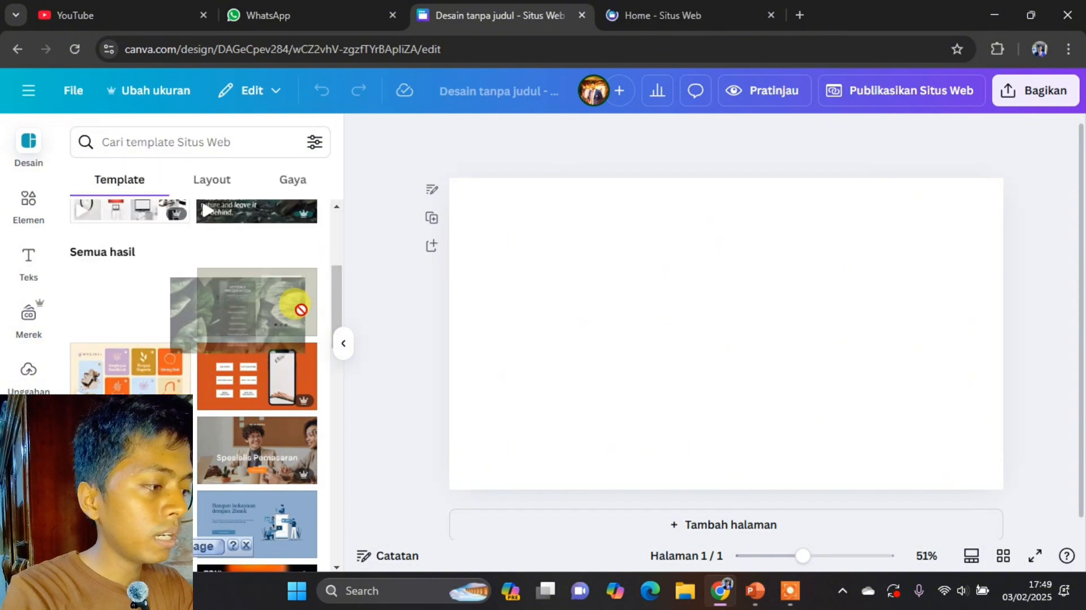
click(129, 311)
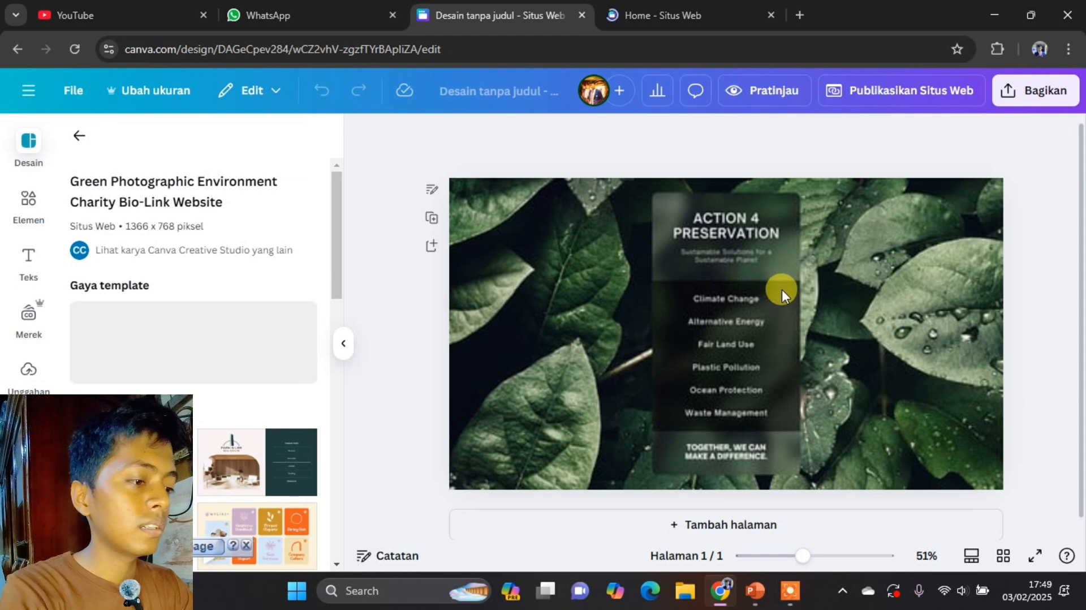
- Preview the template page in desktop and mobile views, and close the preview
click(860, 334)
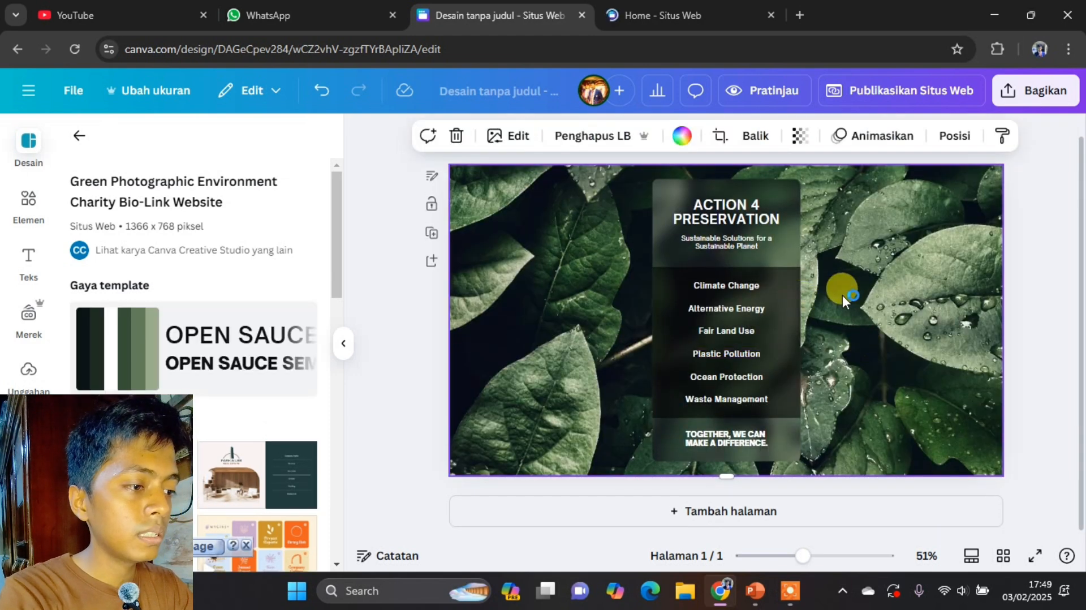
click(775, 82)
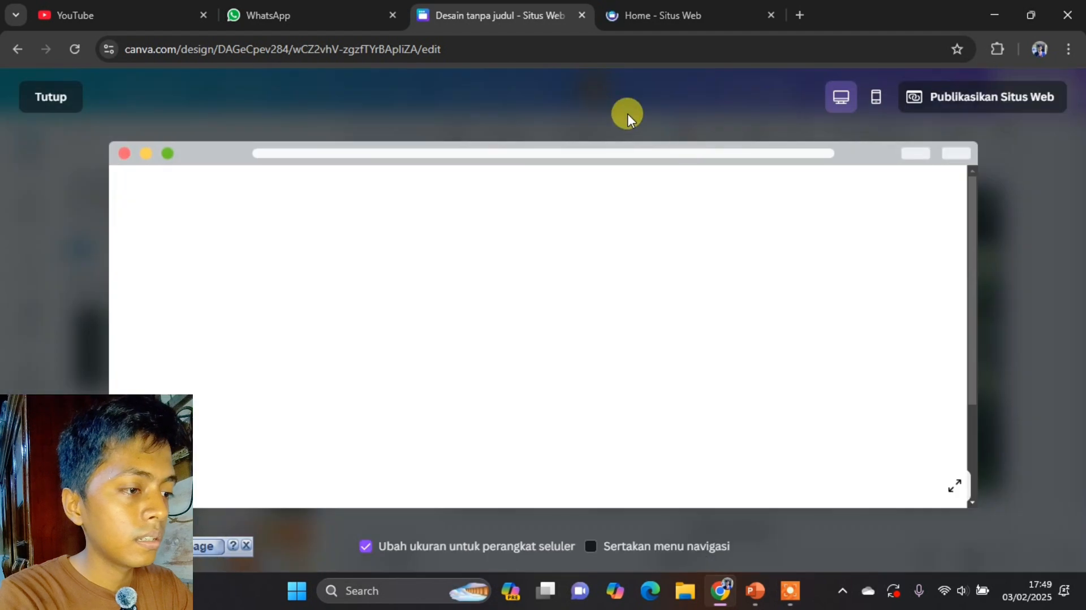
scroll(538, 280, down, 3)
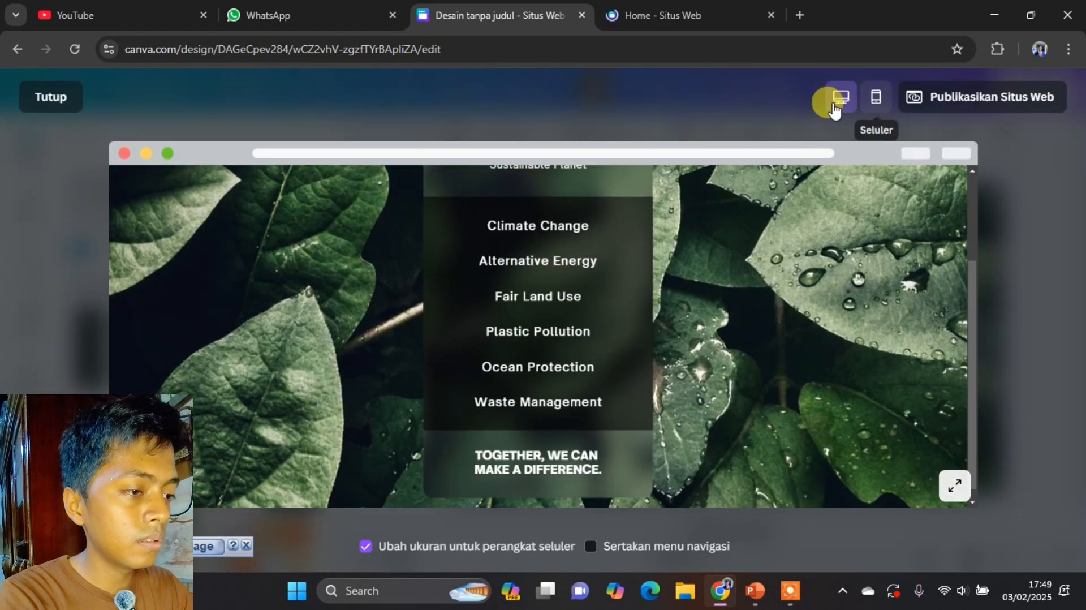
click(876, 101)
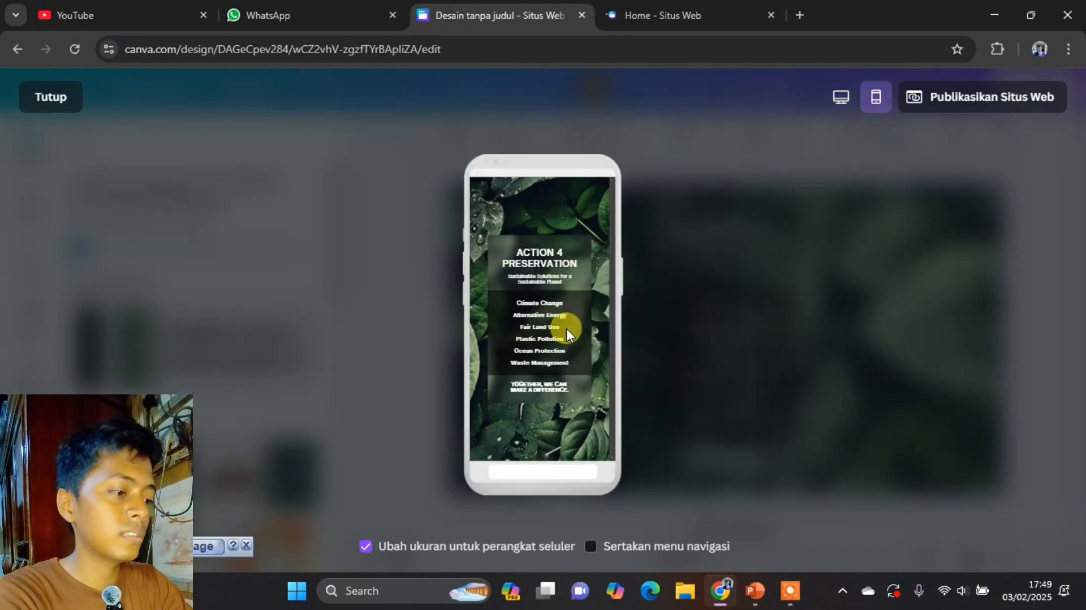
click(36, 100)
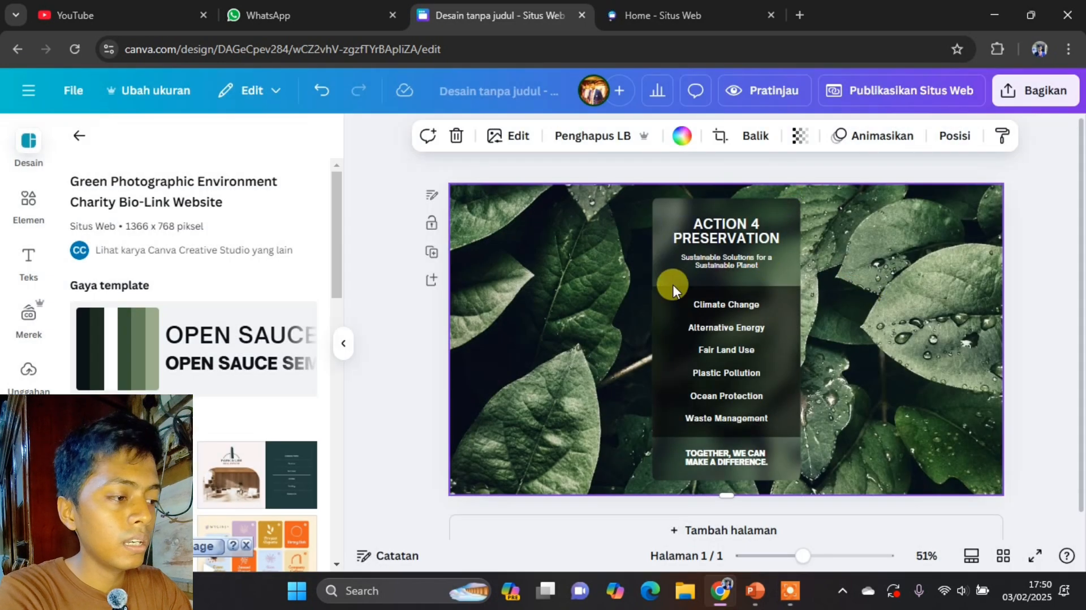
- Rename the untitled website design as Menu
click(519, 90)
key(BackSpace)
text(M)
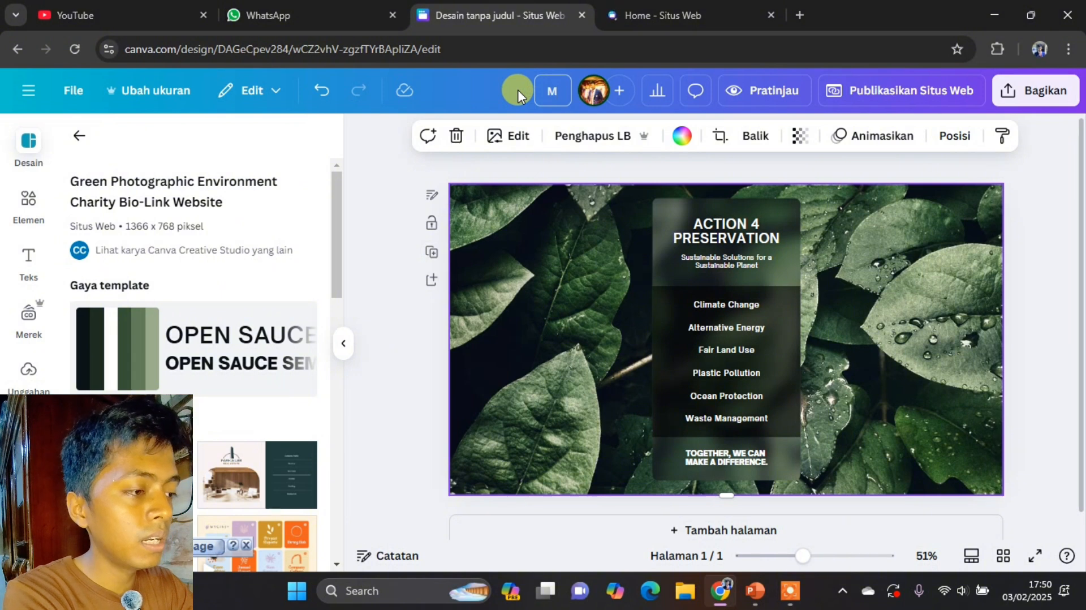
text(enu)
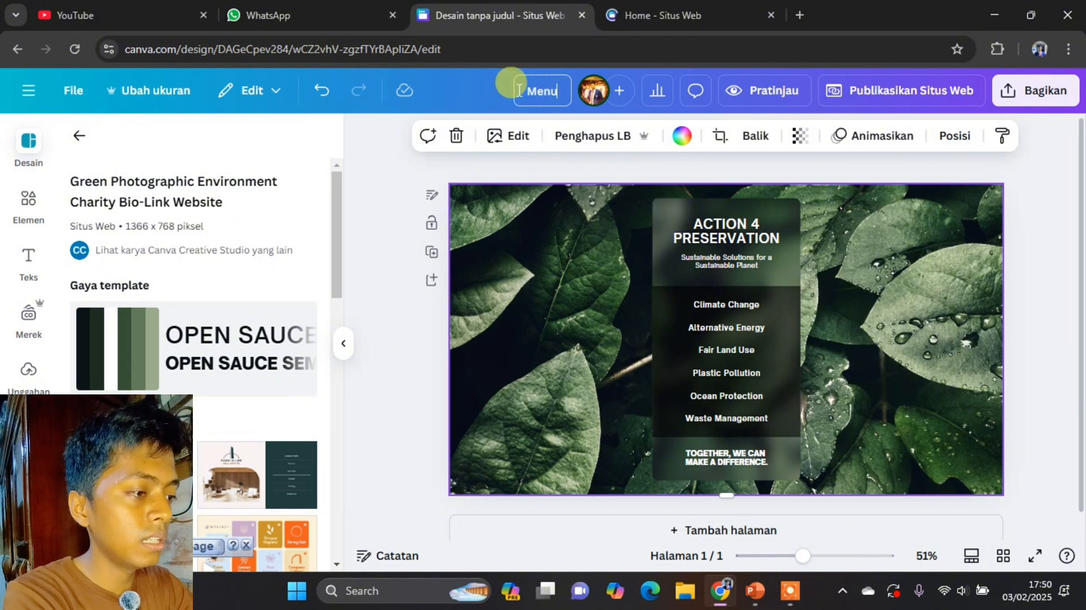
click(1038, 195)
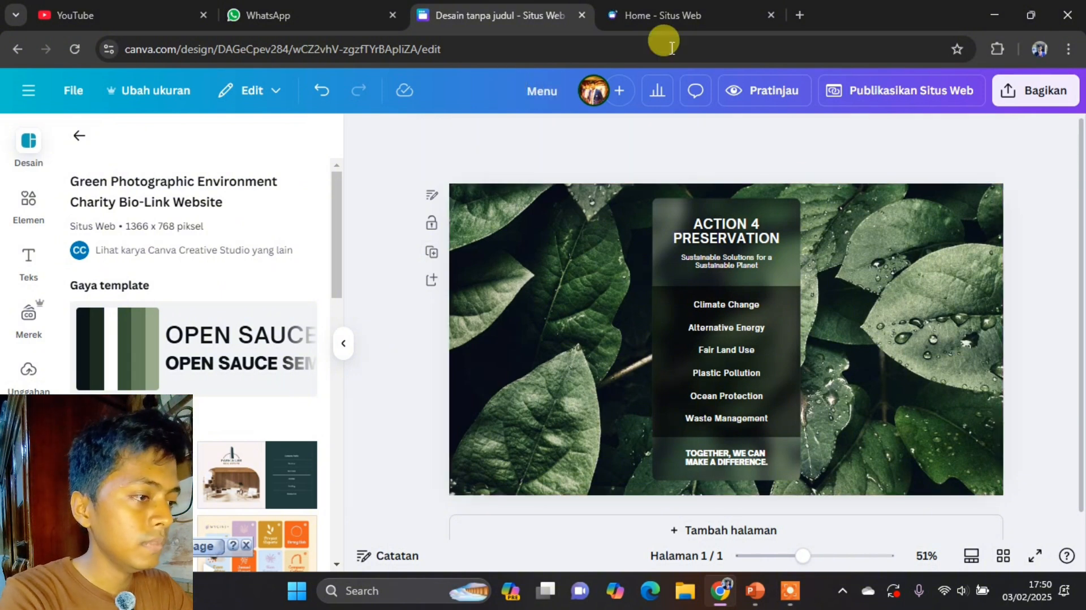
- Check the Home design in its browser tab and return to the Menu design
click(661, 12)
click(516, 12)
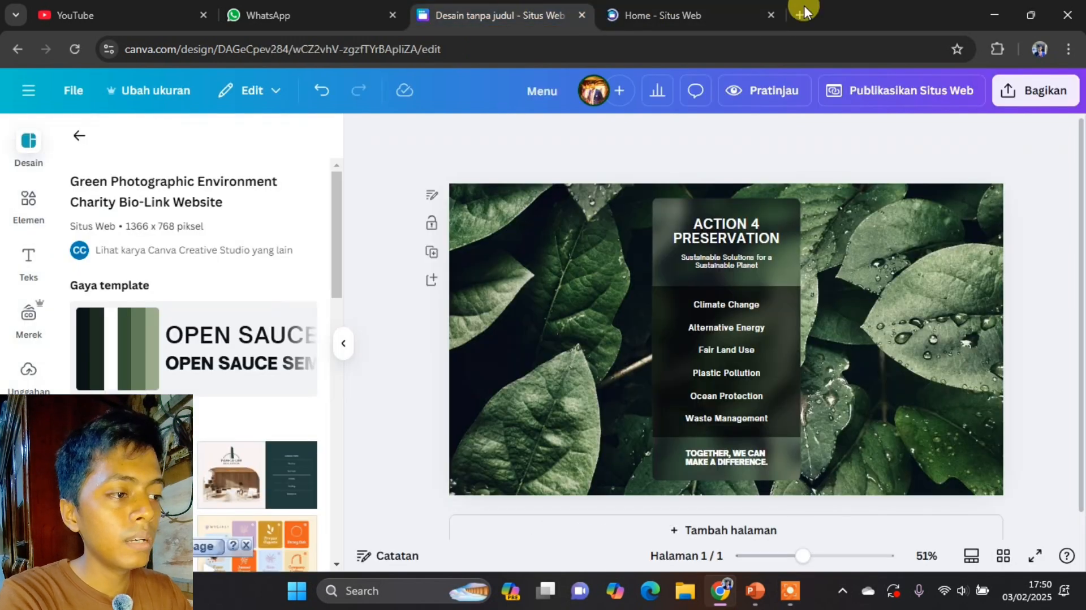
click(682, 7)
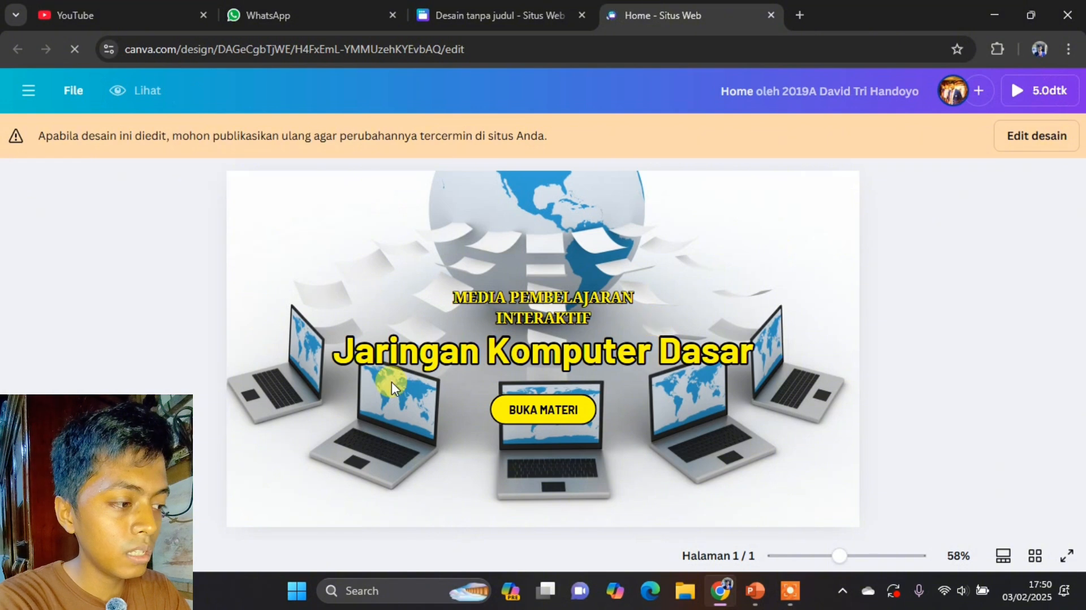
click(463, 18)
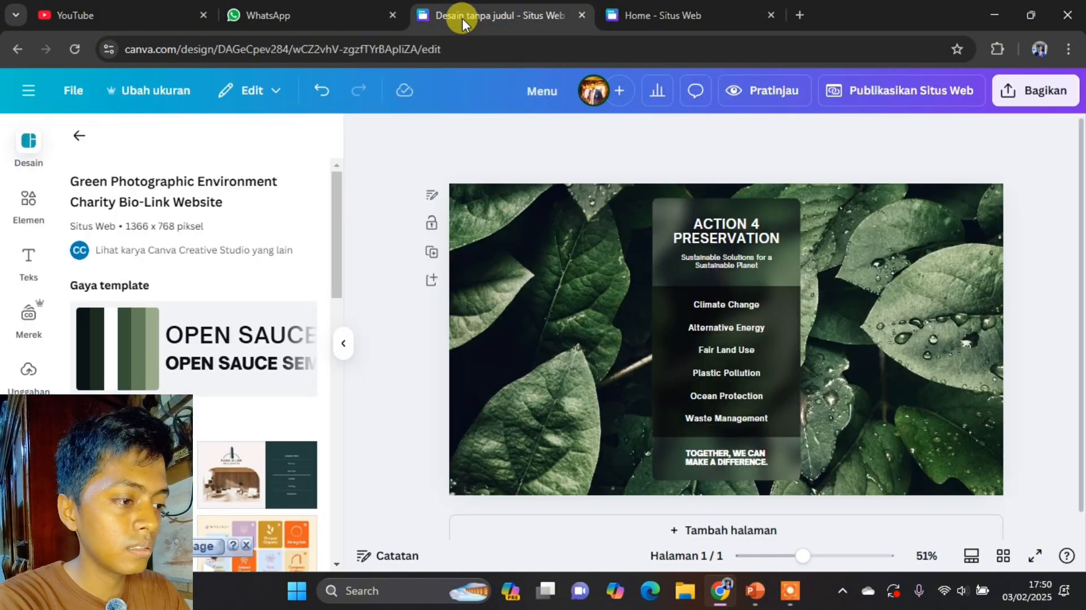
- Replace the leaf background with the blue laptops-and-people network photo from an element search for "jaringan komputer", filling the page
click(929, 281)
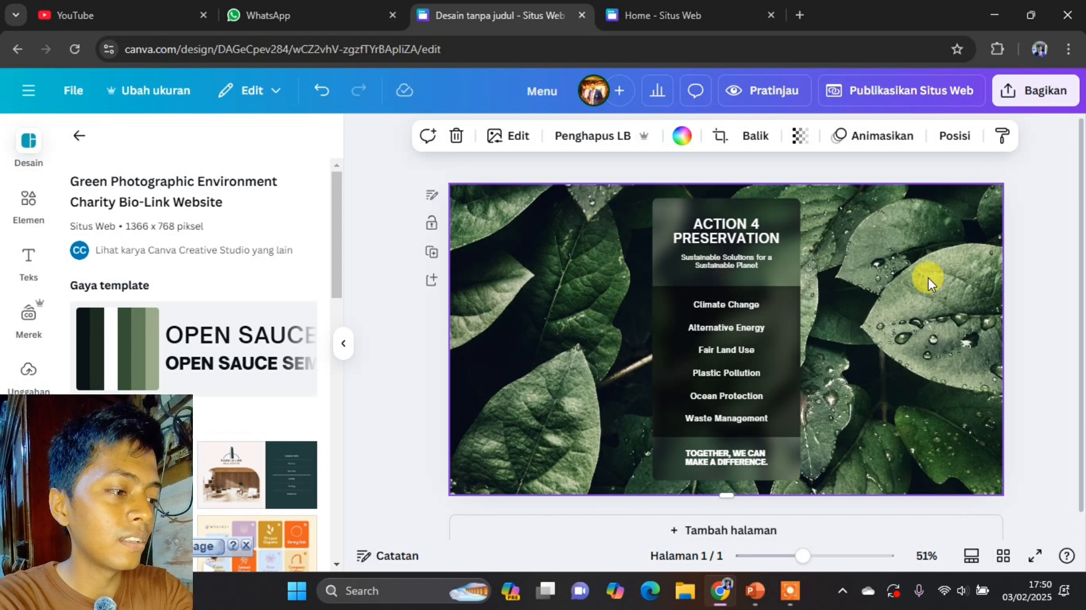
key(Delete)
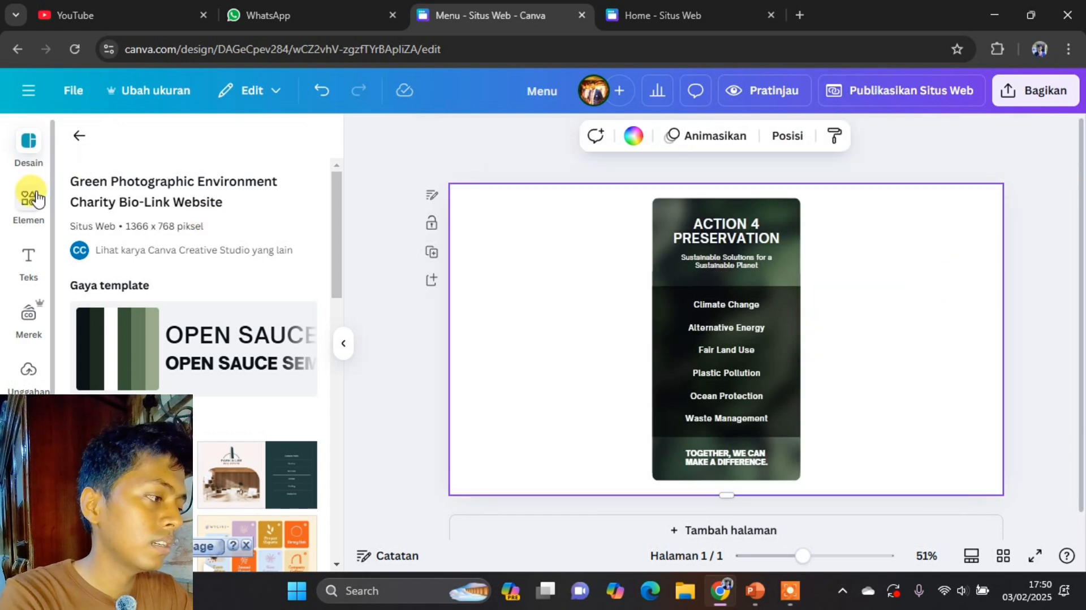
click(34, 198)
click(139, 142)
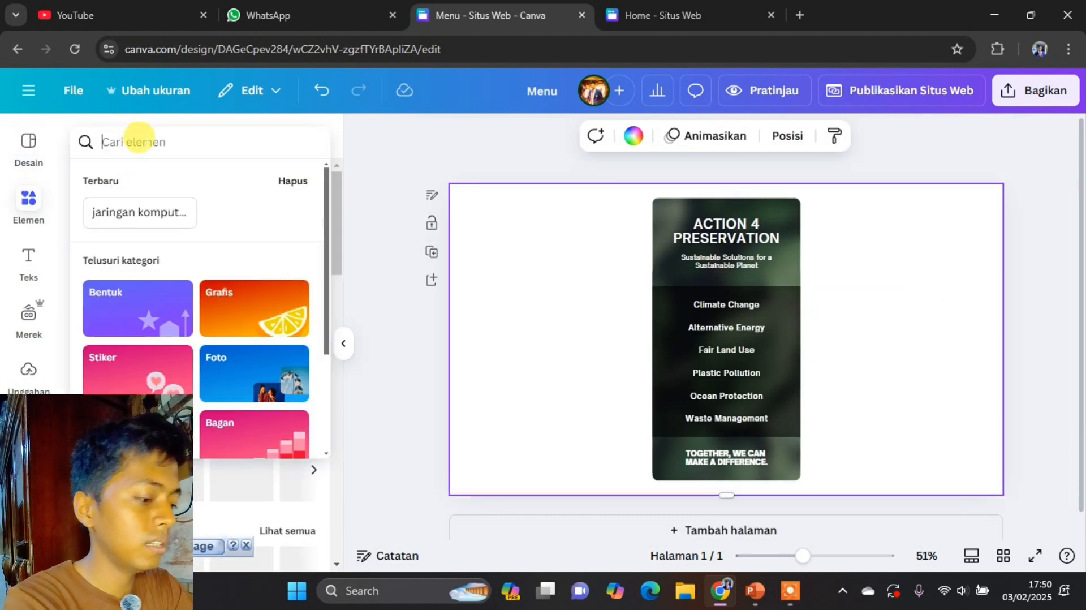
text(jarin)
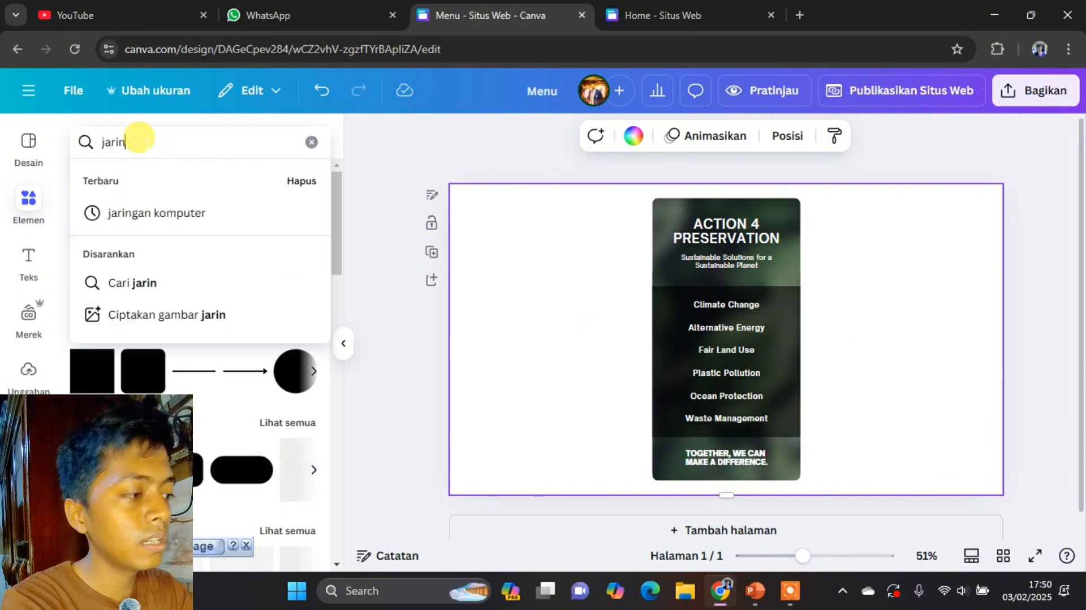
text(gan komputer)
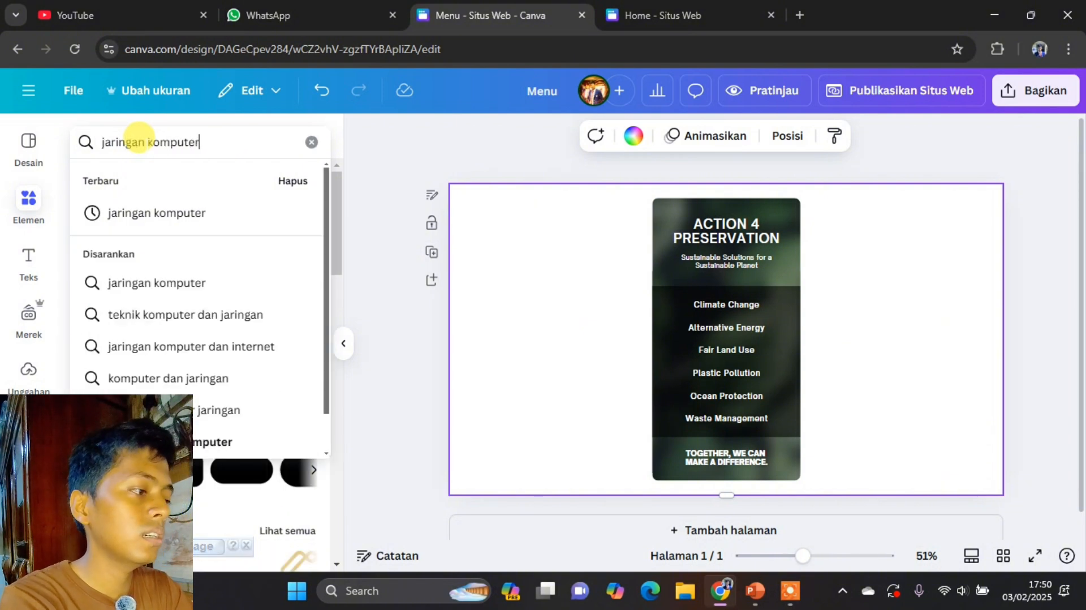
key(Return)
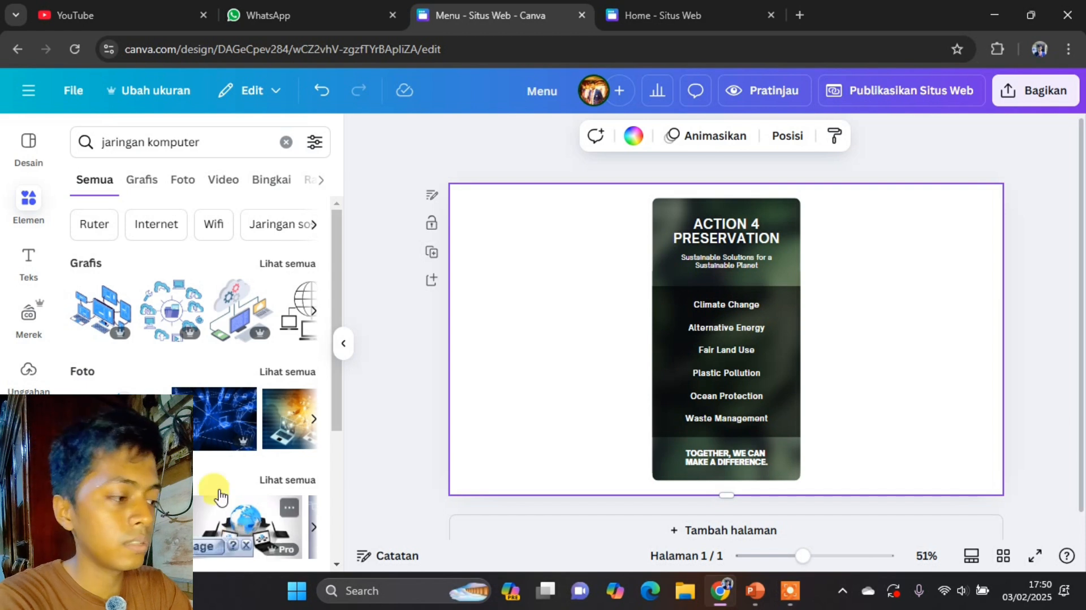
scroll(138, 345, down, 3)
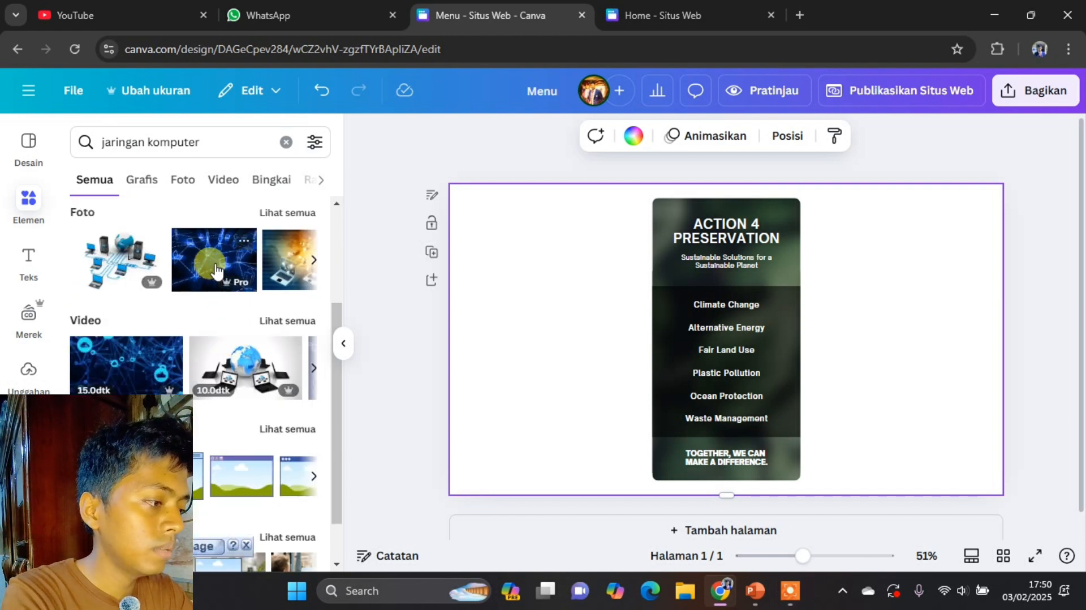
drag(216, 270, 481, 209)
click(1033, 296)
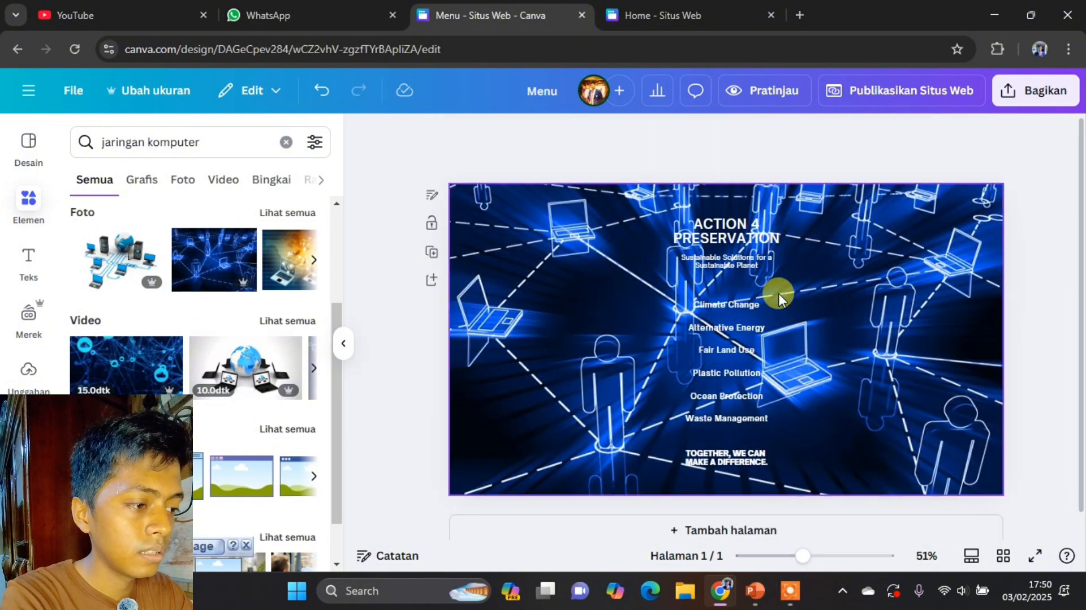
- Send the blue network photo to the back, behind the menu panel, and close the position settings
click(926, 289)
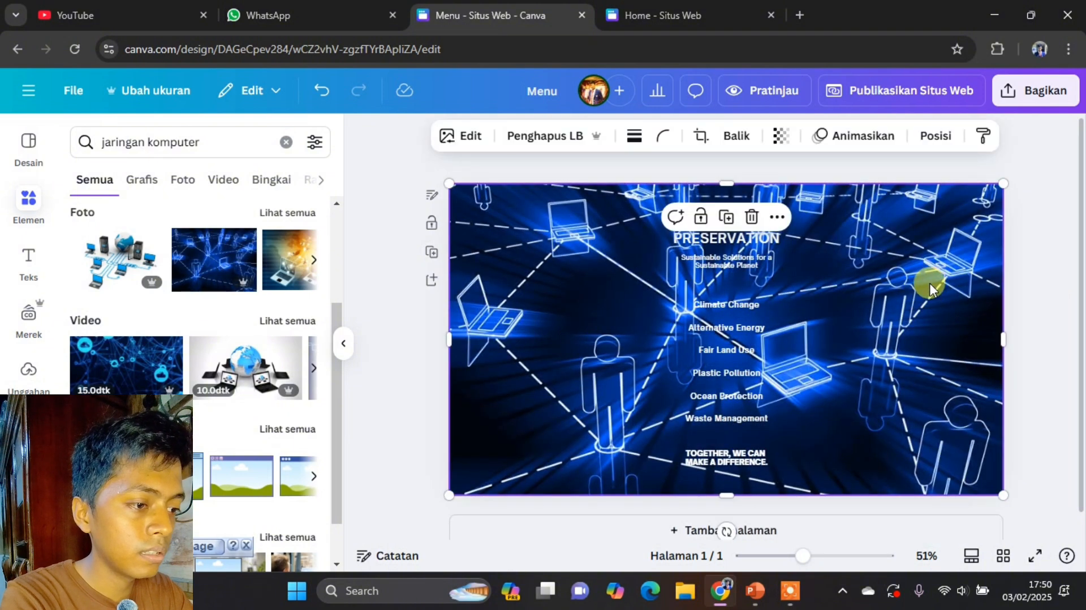
click(936, 135)
click(250, 256)
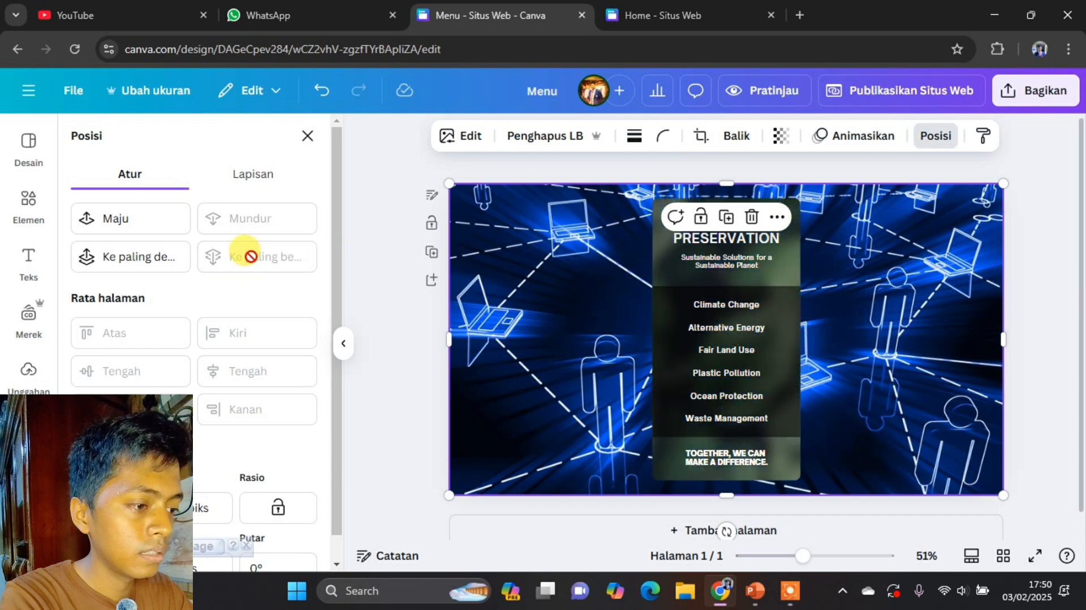
click(915, 269)
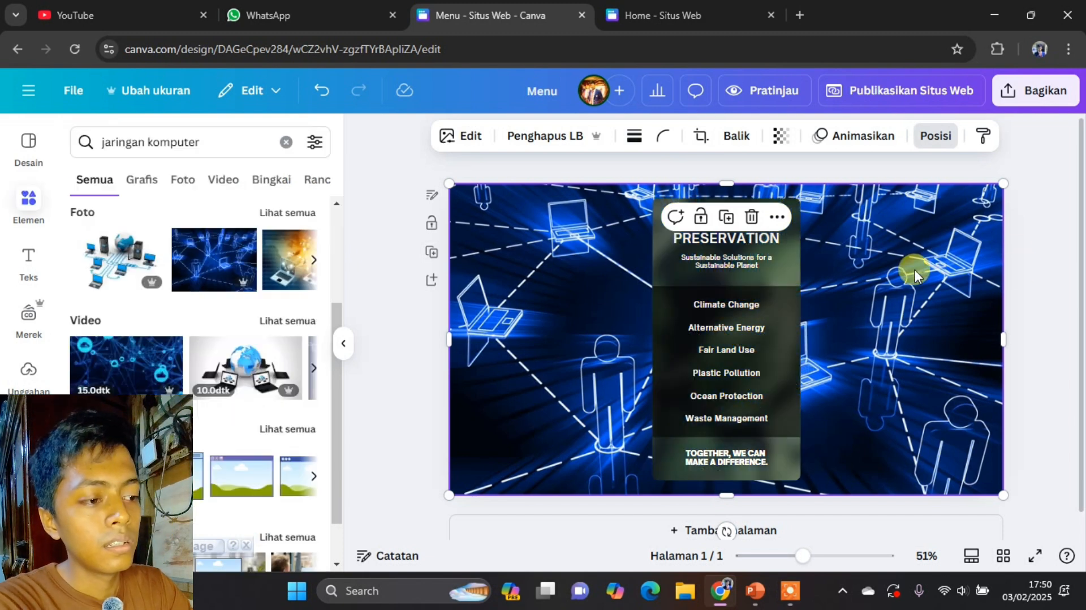
- Try moving the dark menu rectangle and the blurred leaf panel behind it aside, undoing each move
click(781, 277)
click(784, 290)
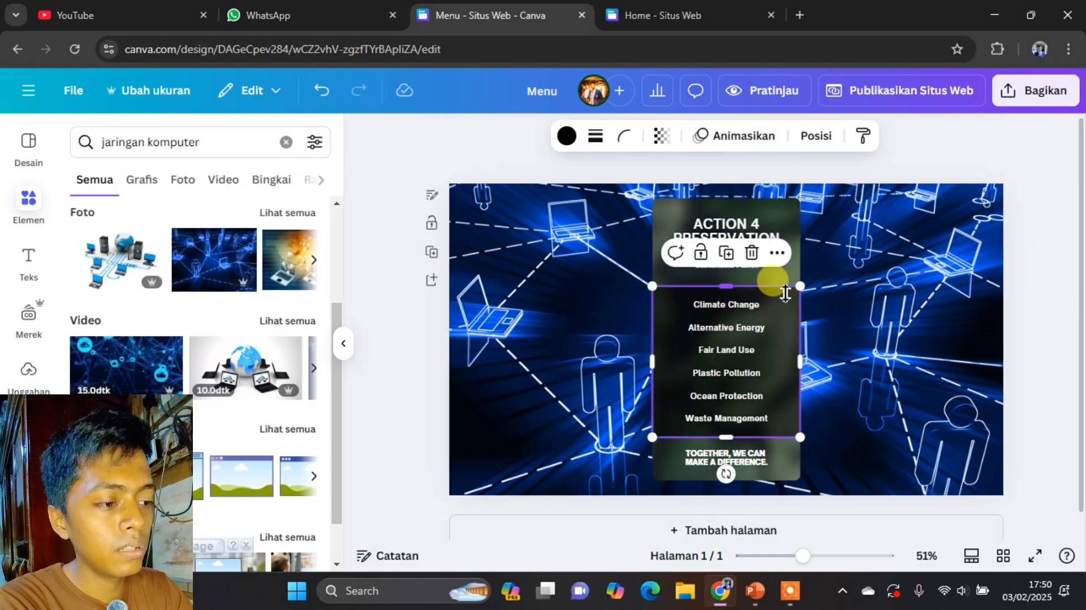
click(795, 278)
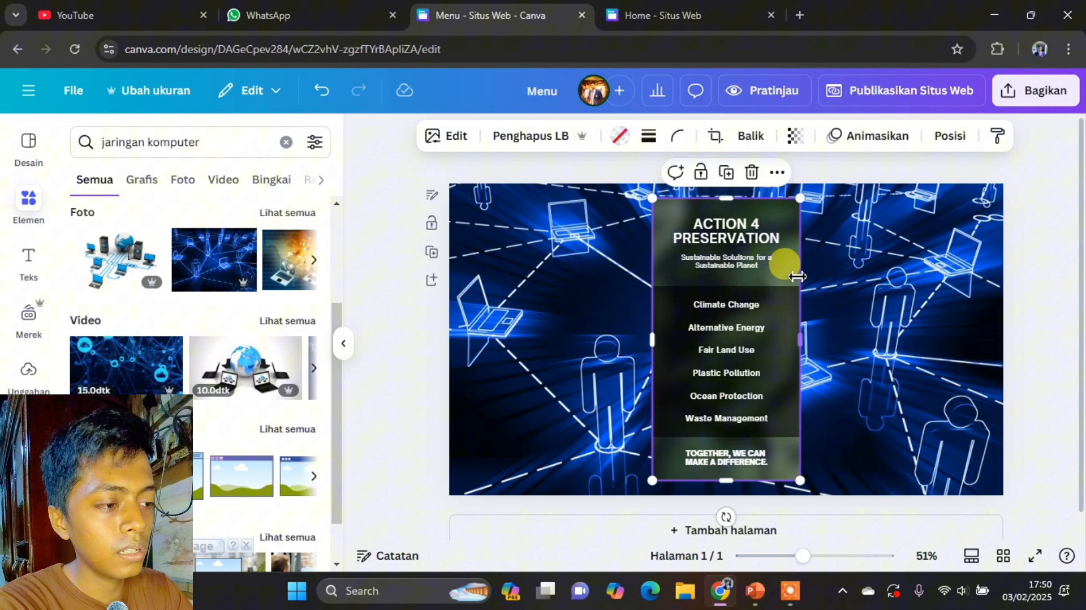
click(783, 324)
click(776, 324)
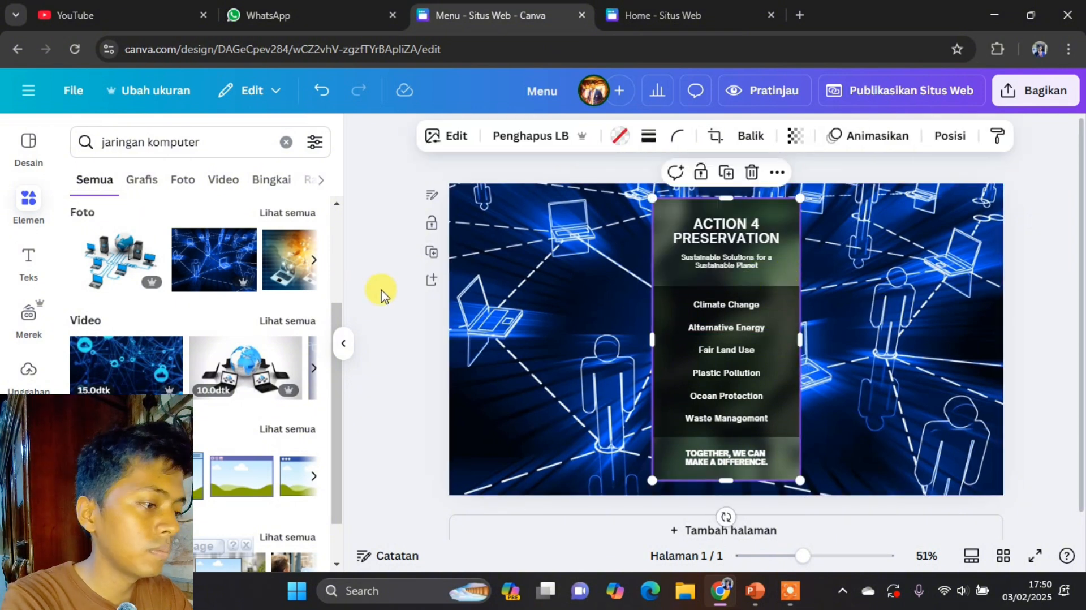
click(582, 298)
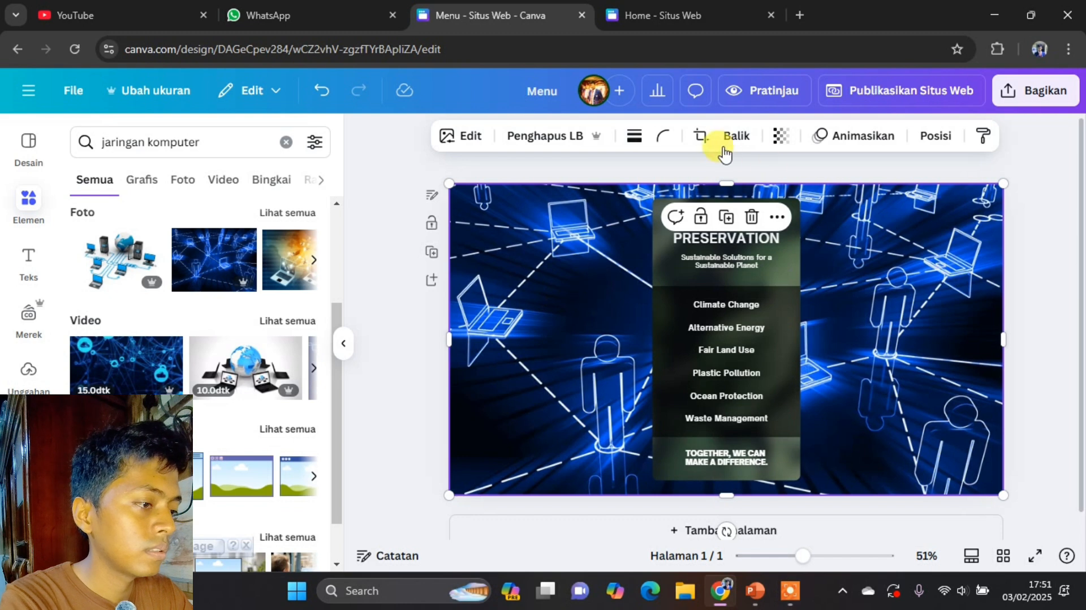
drag(793, 323, 969, 323)
key(ctrl+z)
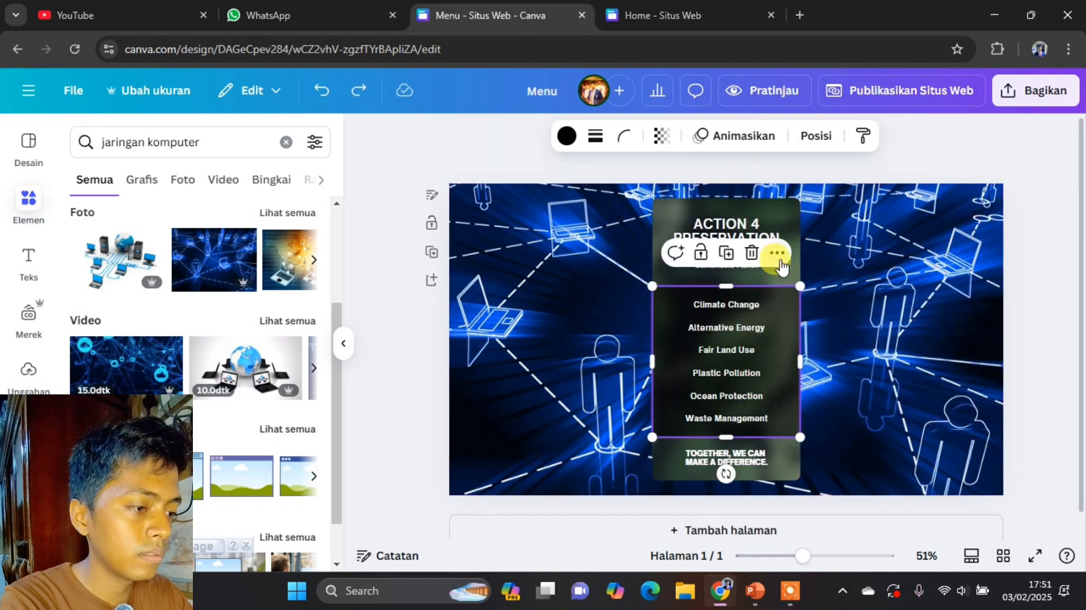
drag(800, 274, 912, 269)
key(ctrl+z)
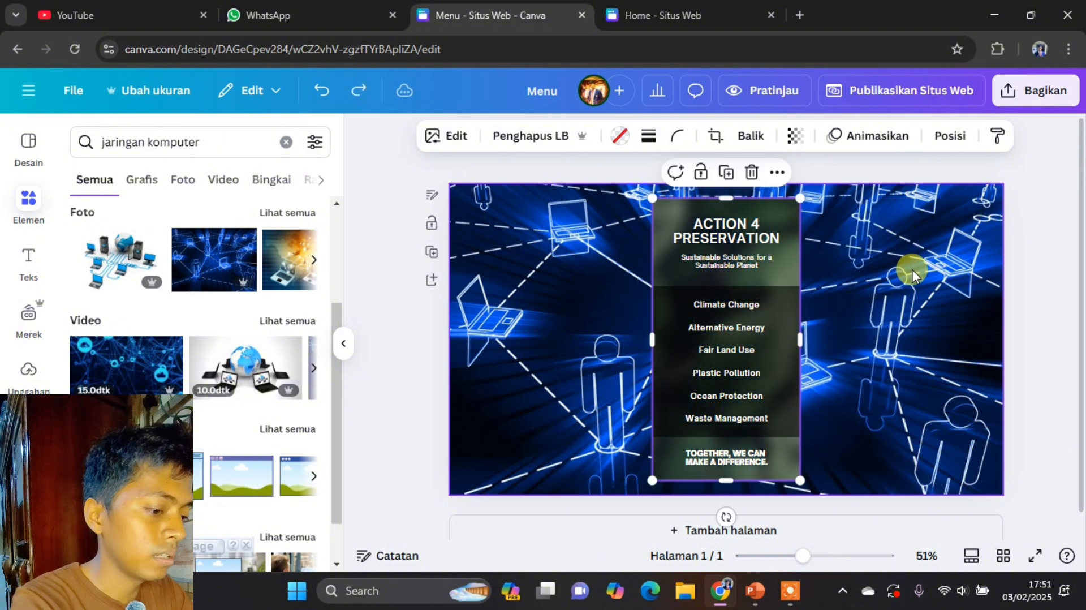
- Clear the blurred leaf picture from the menu panel frame and search the photo elements for "biru komputer"
key(Delete)
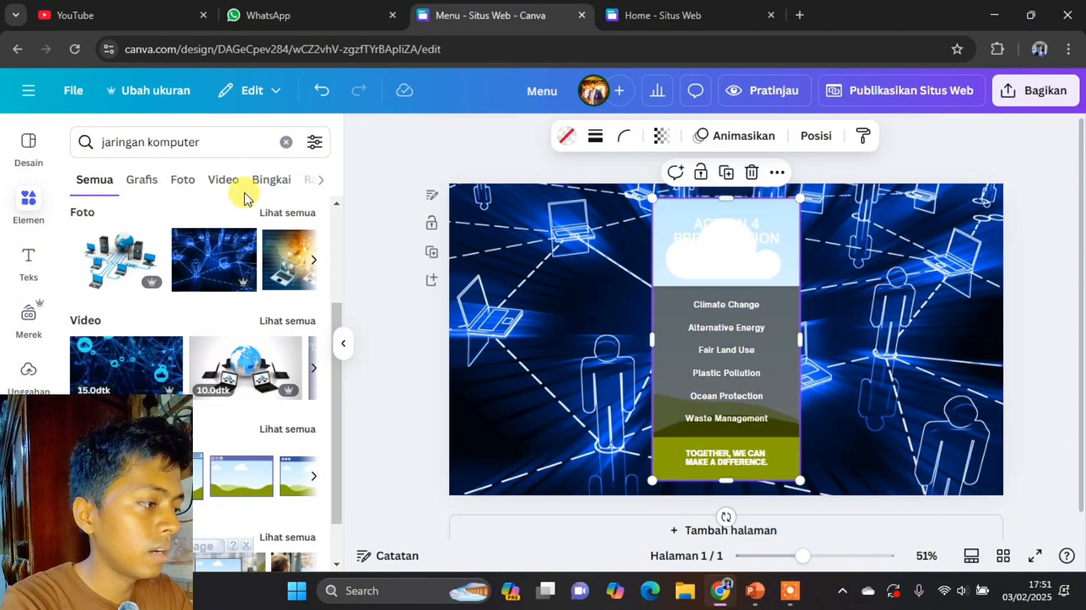
click(262, 138)
click(381, 182)
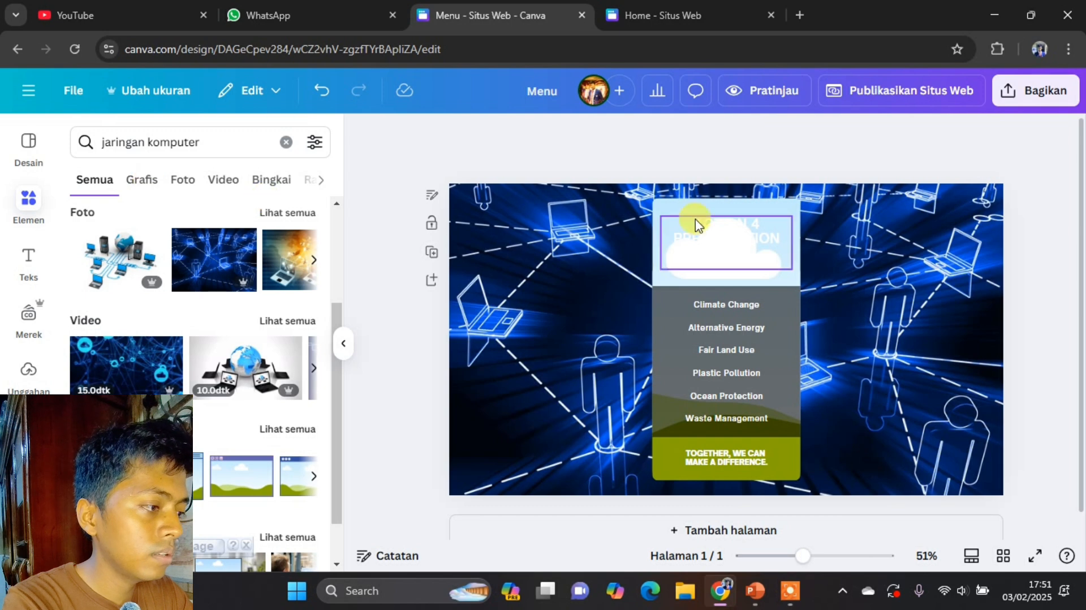
click(183, 179)
drag(218, 139, 37, 145)
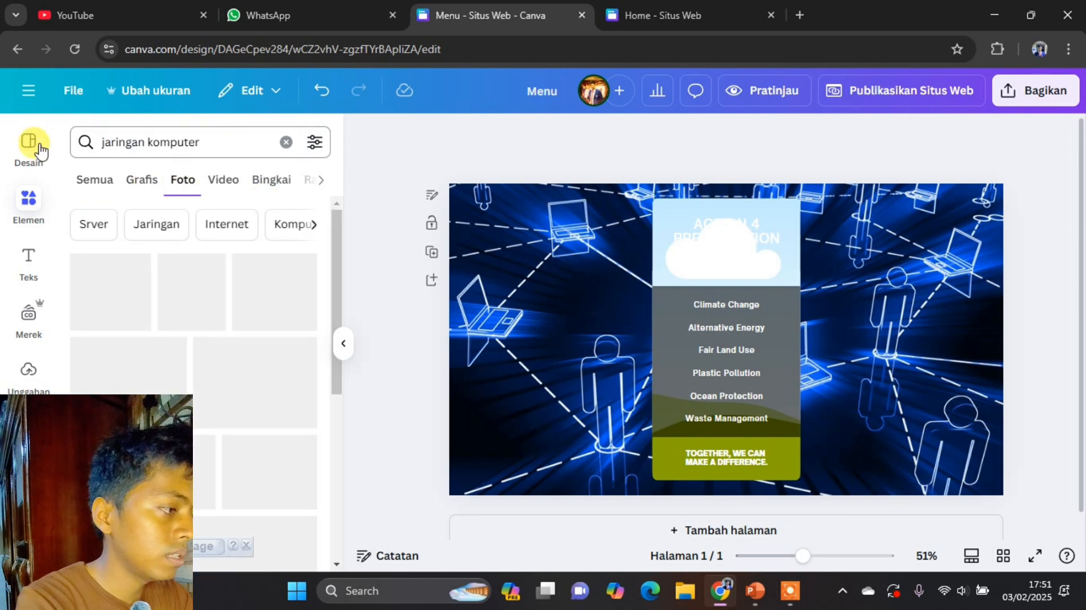
text(biru )
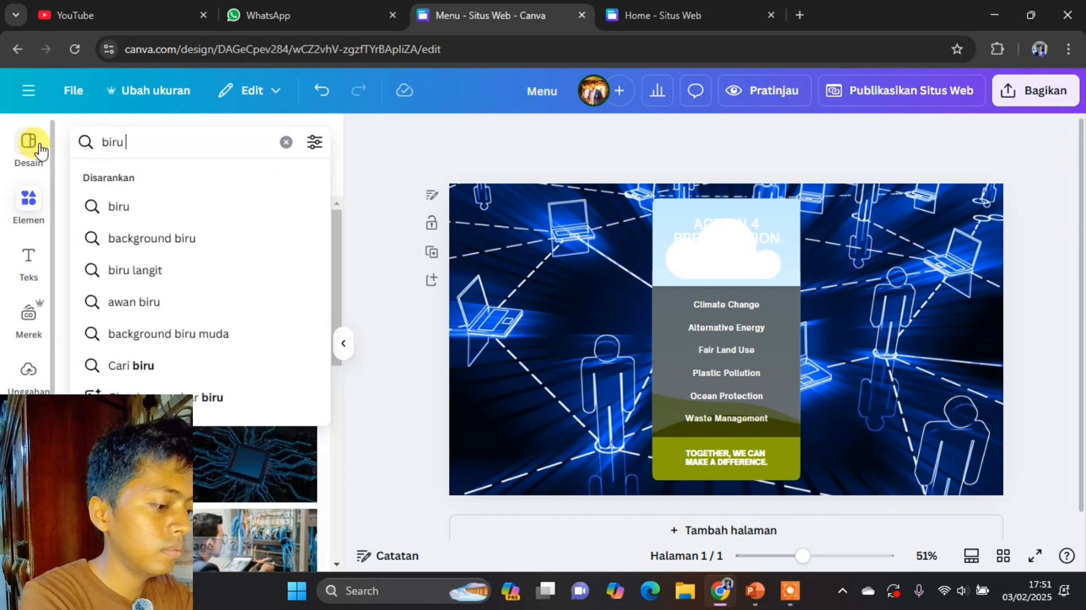
text(komputer)
key(Return)
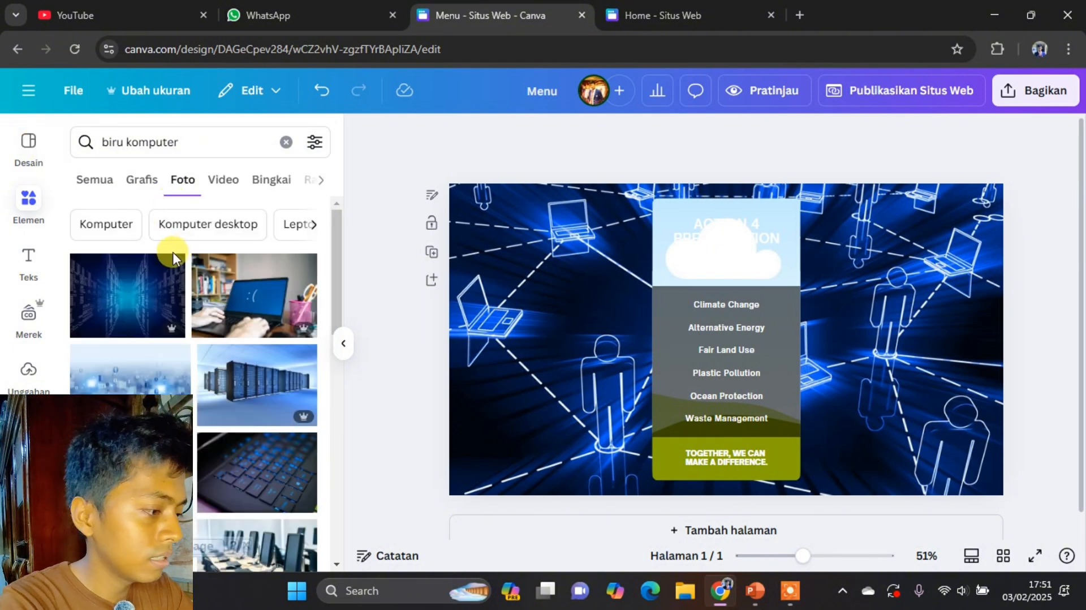
- Fill the menu panel frame with the light-blue circuit-board photo from the search results
scroll(177, 374, down, 3)
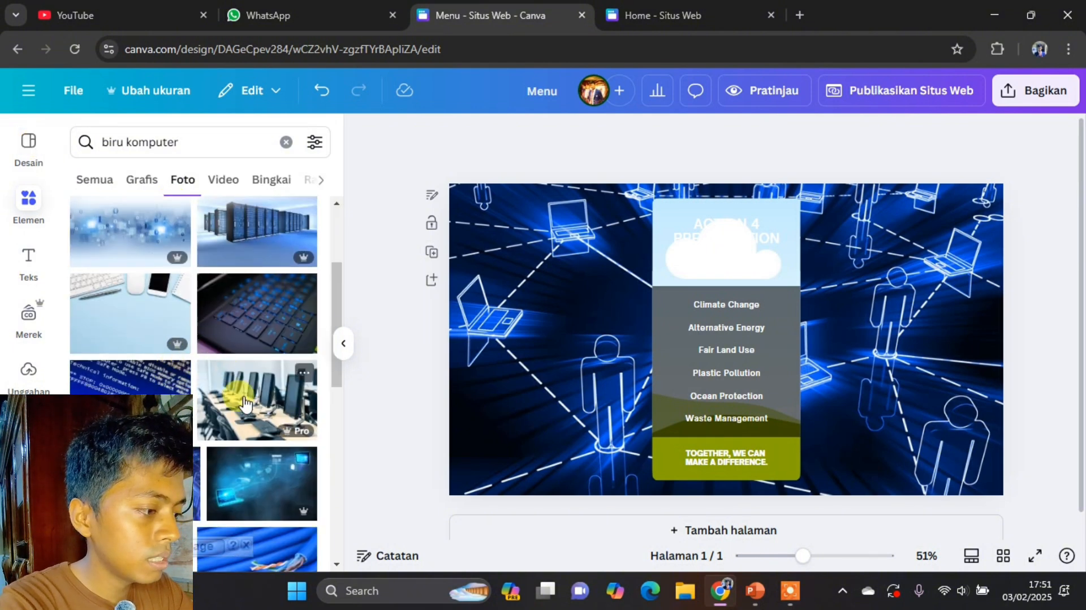
scroll(246, 407, down, 3)
scroll(246, 407, down, 5)
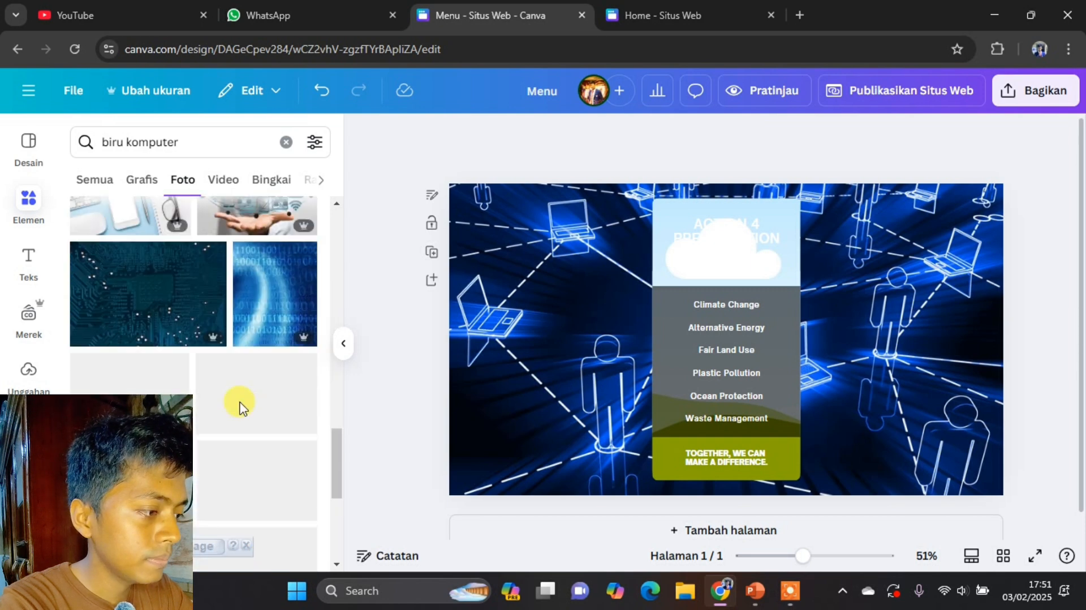
scroll(238, 405, up, 5)
scroll(242, 352, up, 5)
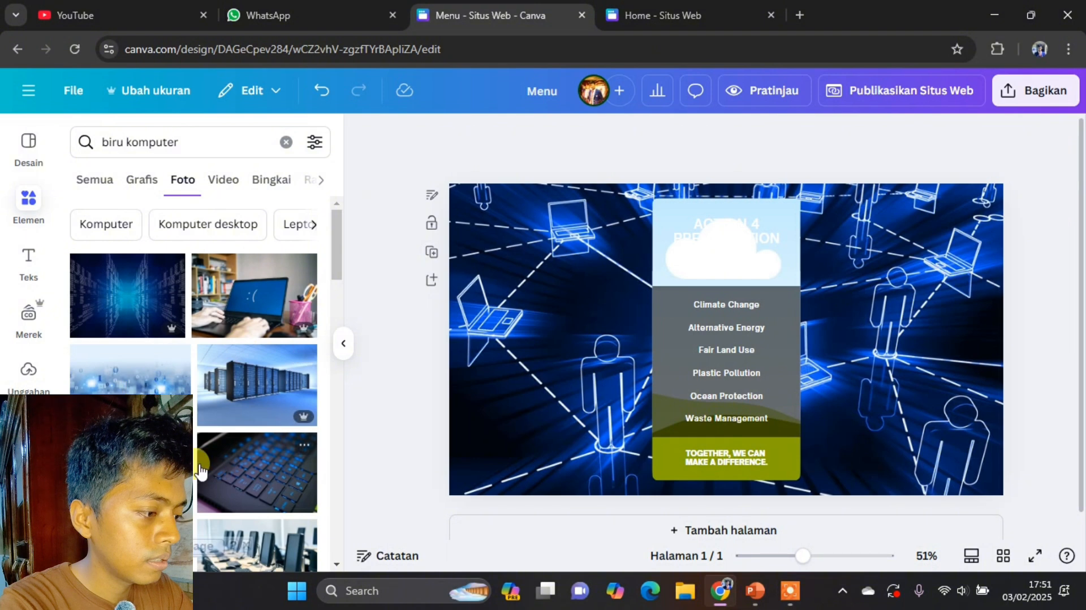
scroll(215, 436, down, 5)
scroll(233, 440, down, 10)
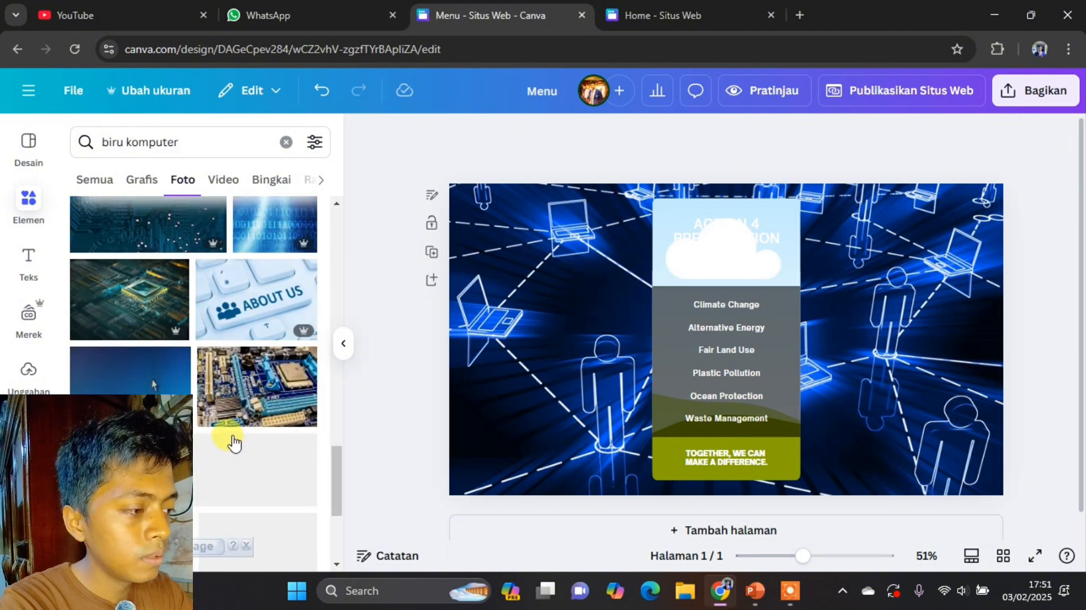
scroll(234, 443, down, 10)
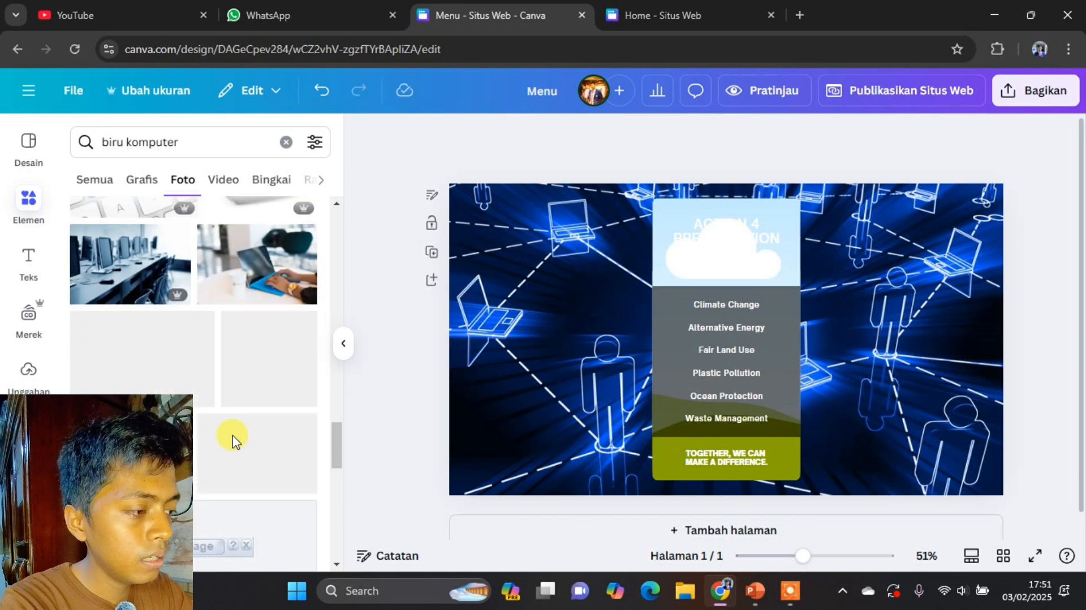
scroll(234, 443, down, 10)
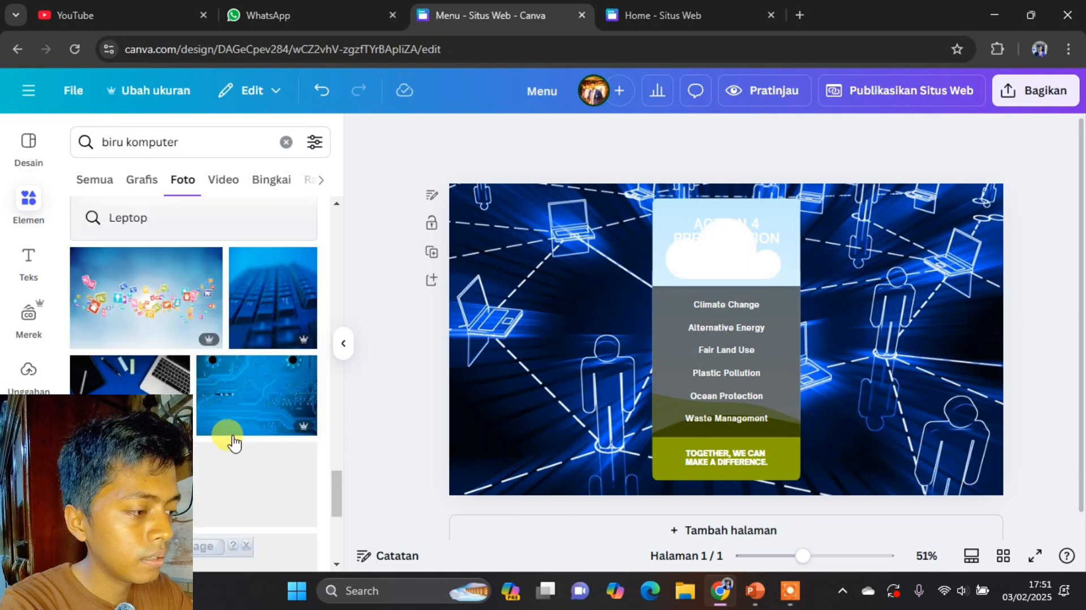
scroll(234, 443, down, 3)
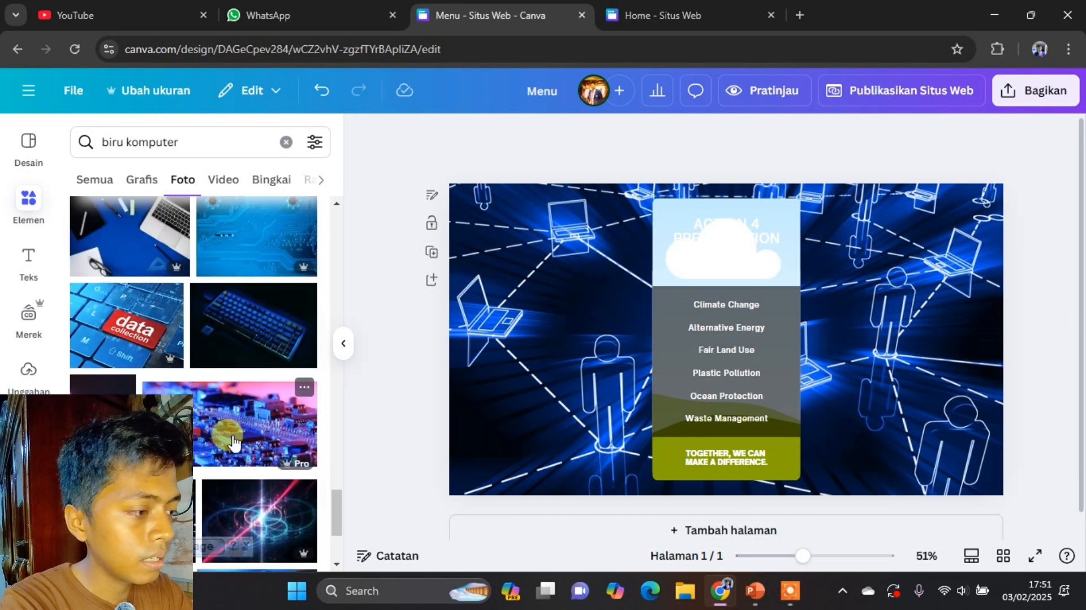
scroll(234, 443, up, 3)
drag(267, 380, 678, 276)
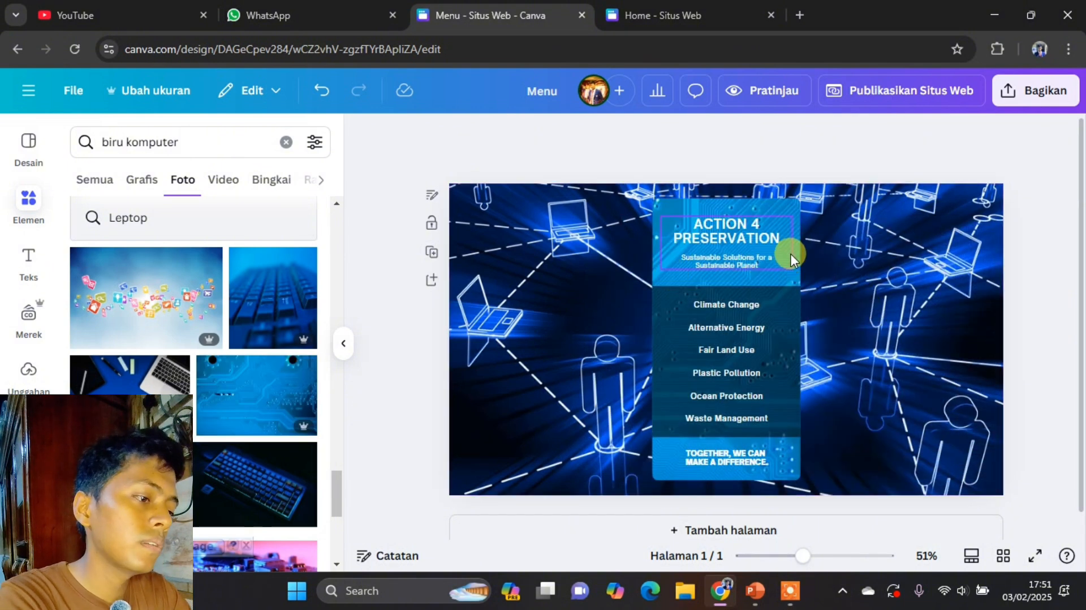
- Try stretching the dark menu rectangle up over the panel heading, and shrink it back to the link list
click(795, 312)
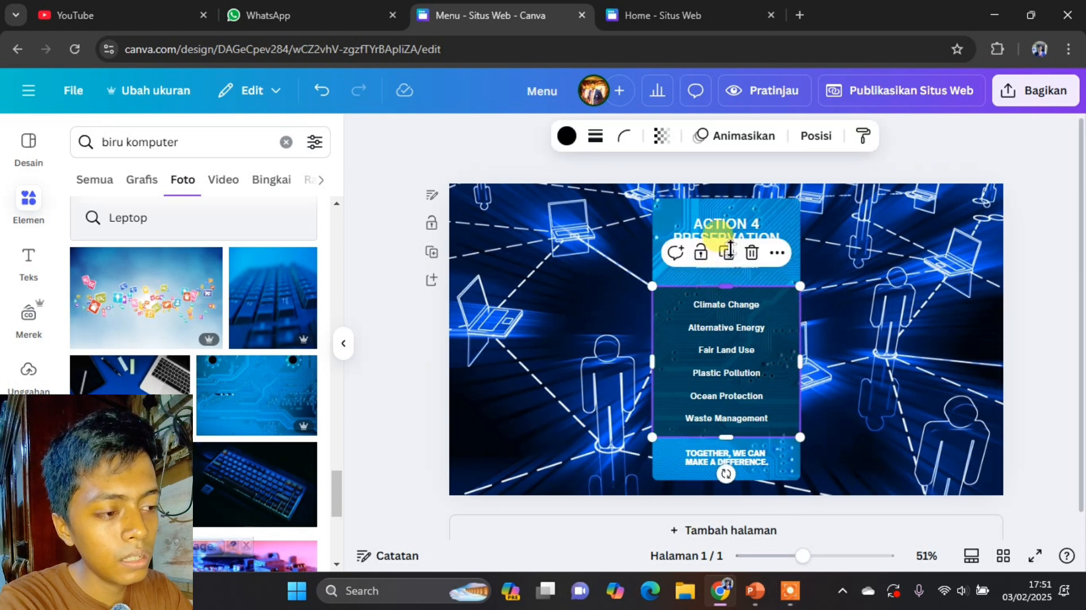
drag(730, 249, 728, 190)
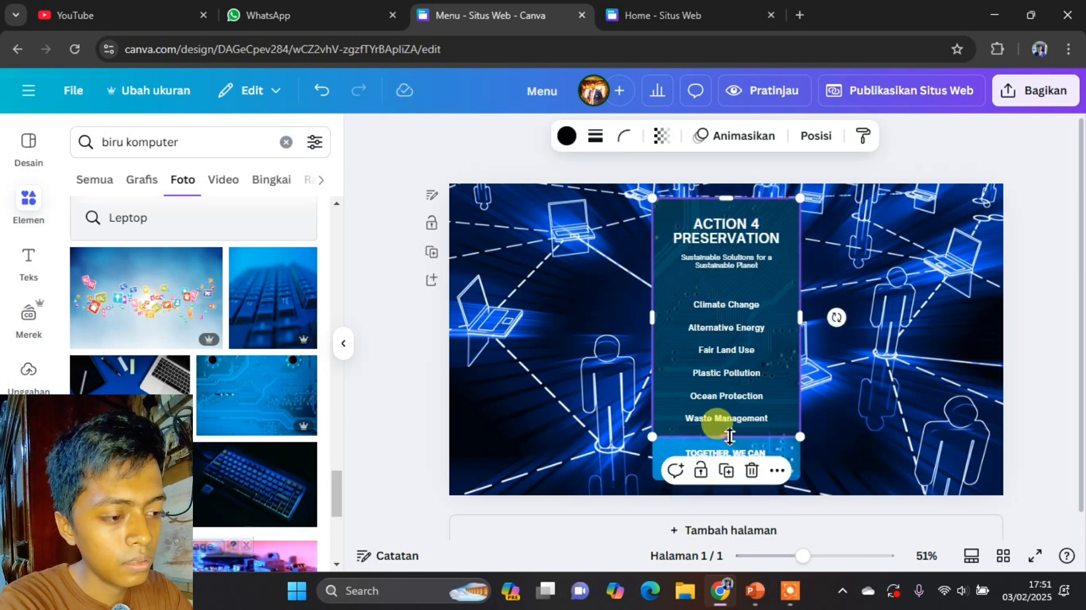
mouse_move(730, 436)
mouse_down()
mouse_move(729, 473)
mouse_move(733, 438)
mouse_up()
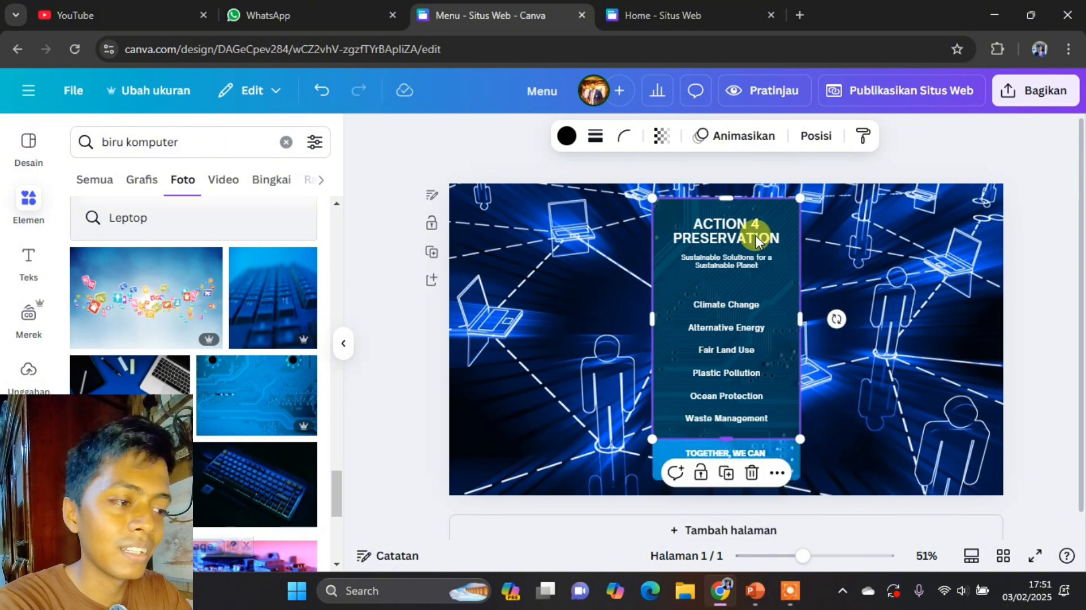
drag(734, 202, 732, 284)
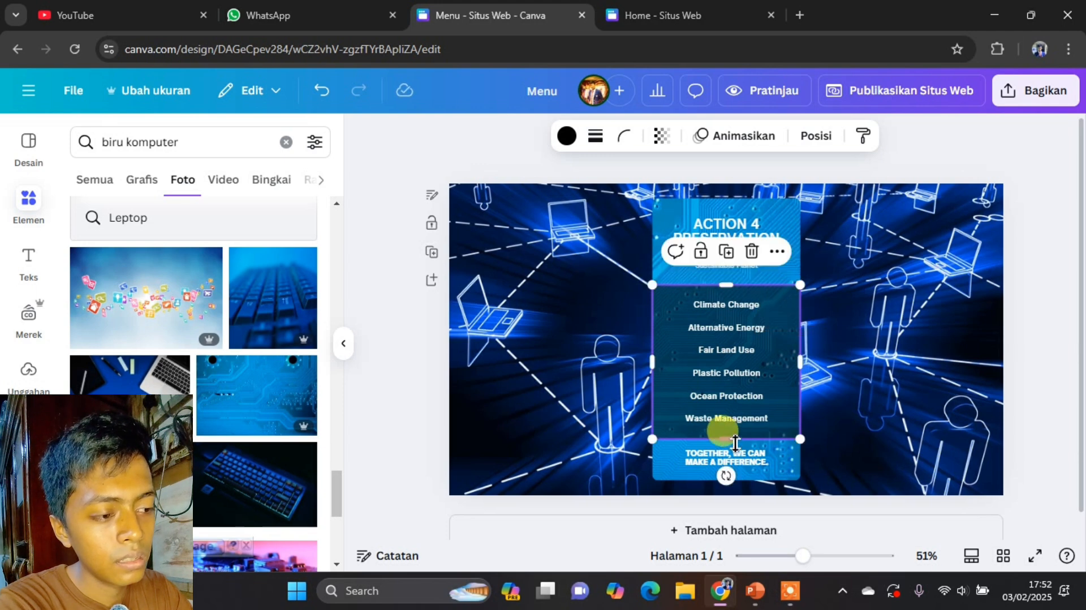
click(873, 388)
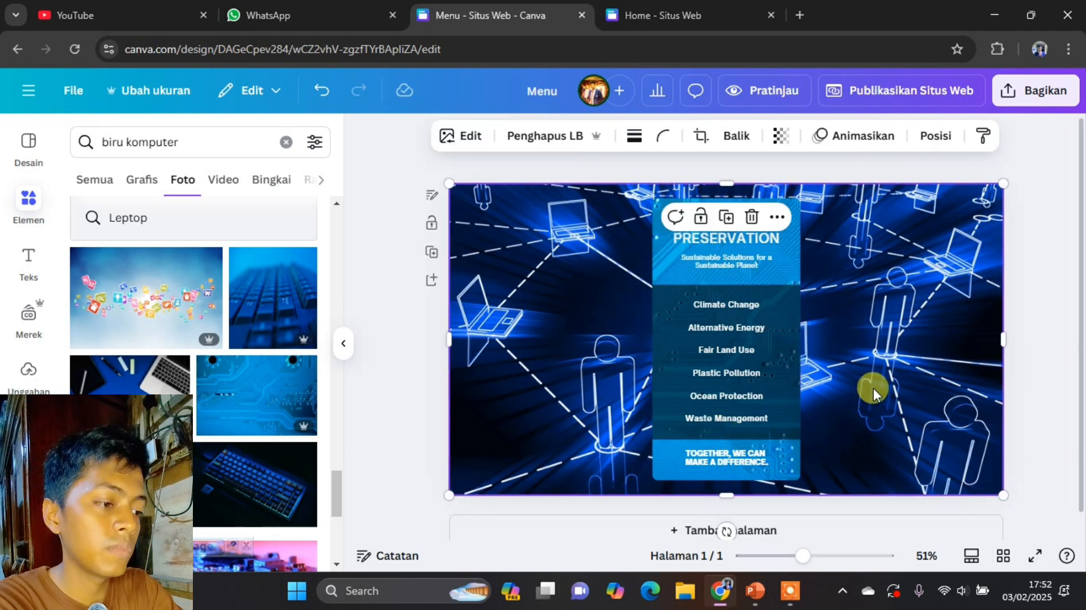
- Replace the "ACTION 4 PRESERVATION" heading on the menu panel with "MENU UTAMA"
click(755, 235)
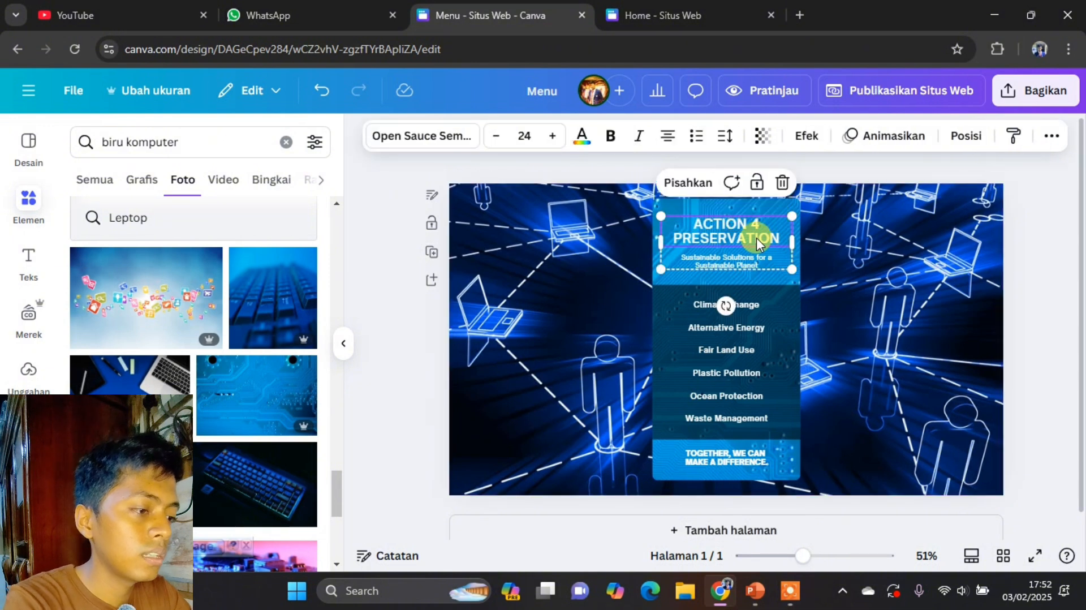
text(MENU T)
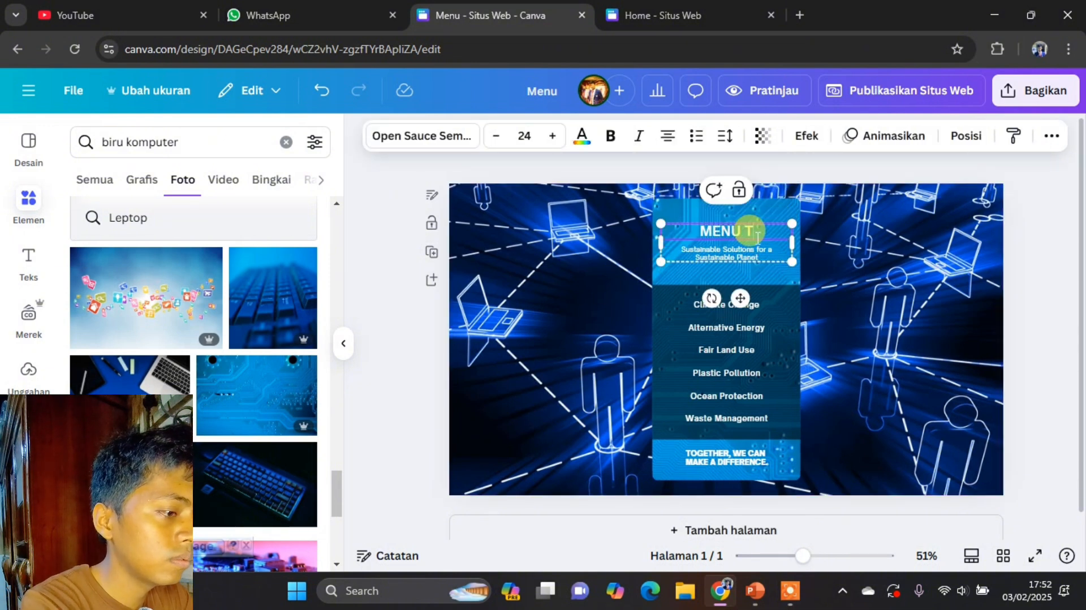
key(BackSpace)
text(UTAMA)
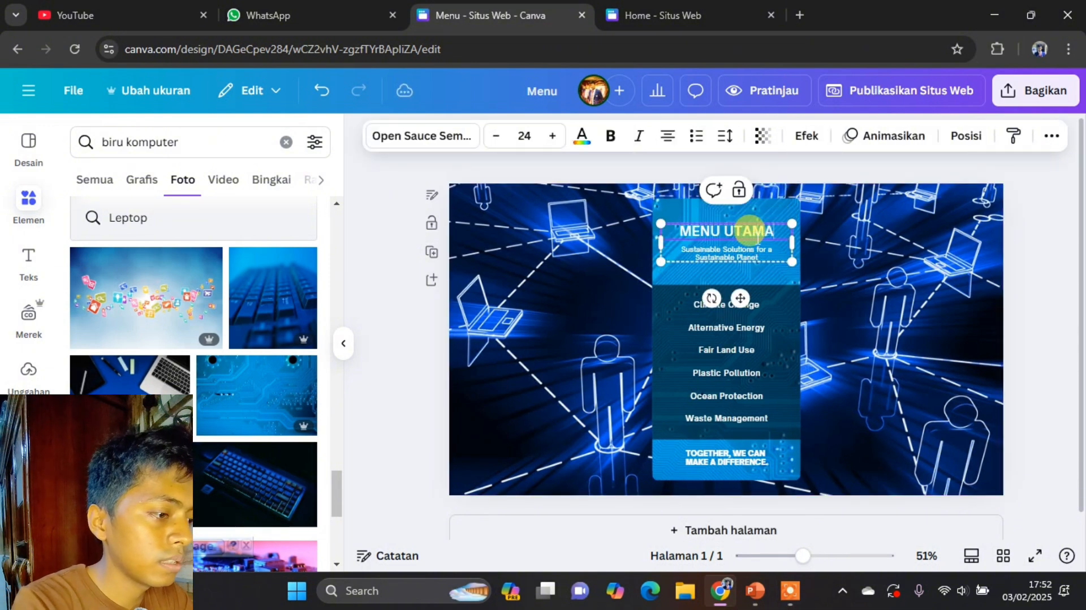
- Replace the subtitle under the MENU UTAMA heading with "Selamat datang di media pembelajaran interaktif"
click(728, 256)
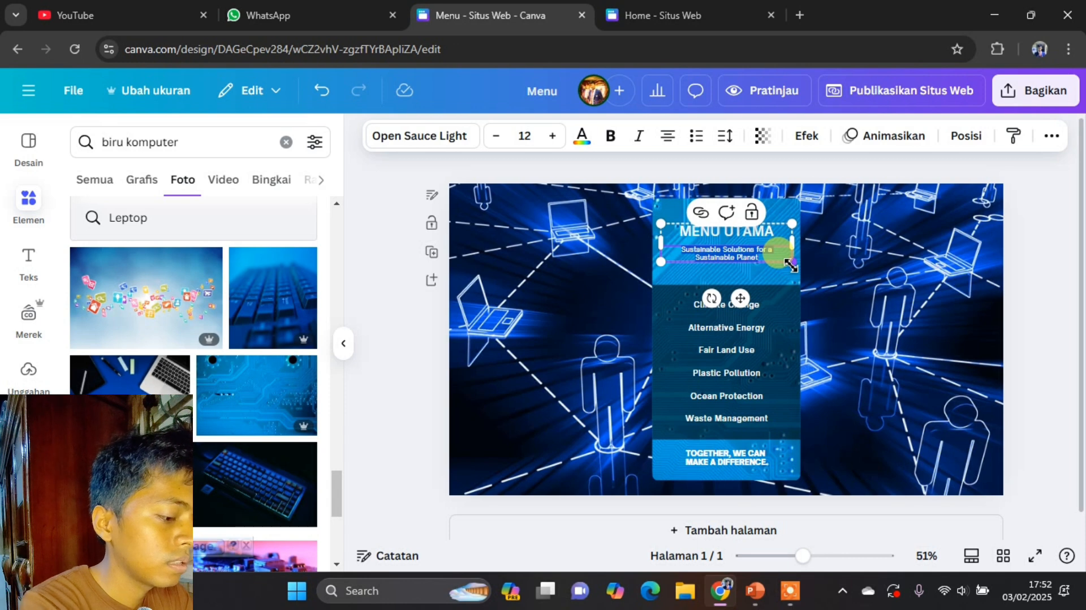
key(Return)
text(Silahkan)
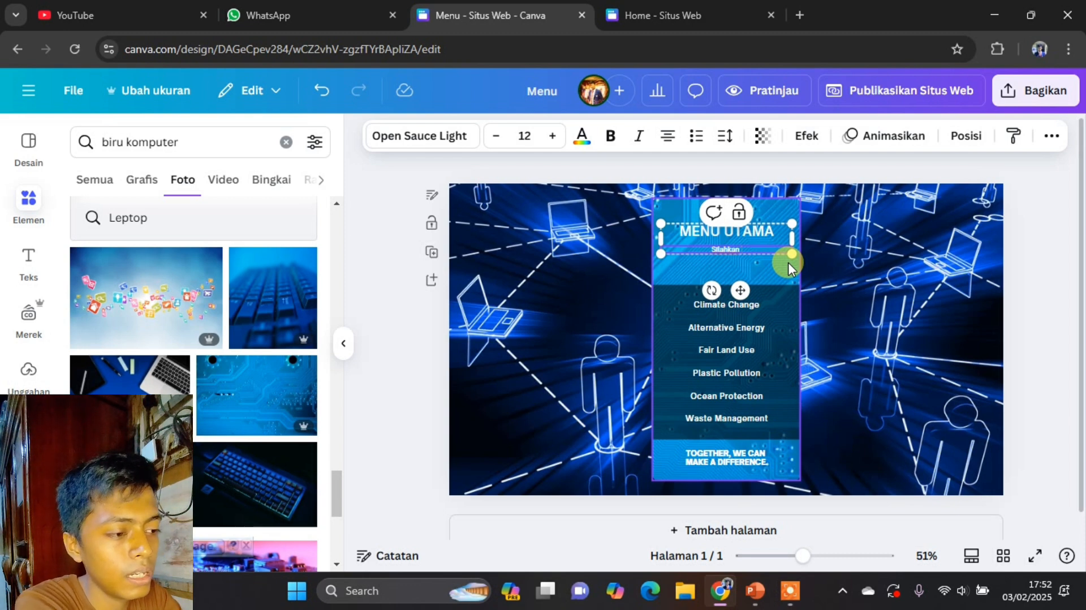
key(BackSpace)
key(BackSpace)
key(BackSpace)
key(BackSpace)
key(BackSpace)
key(BackSpace)
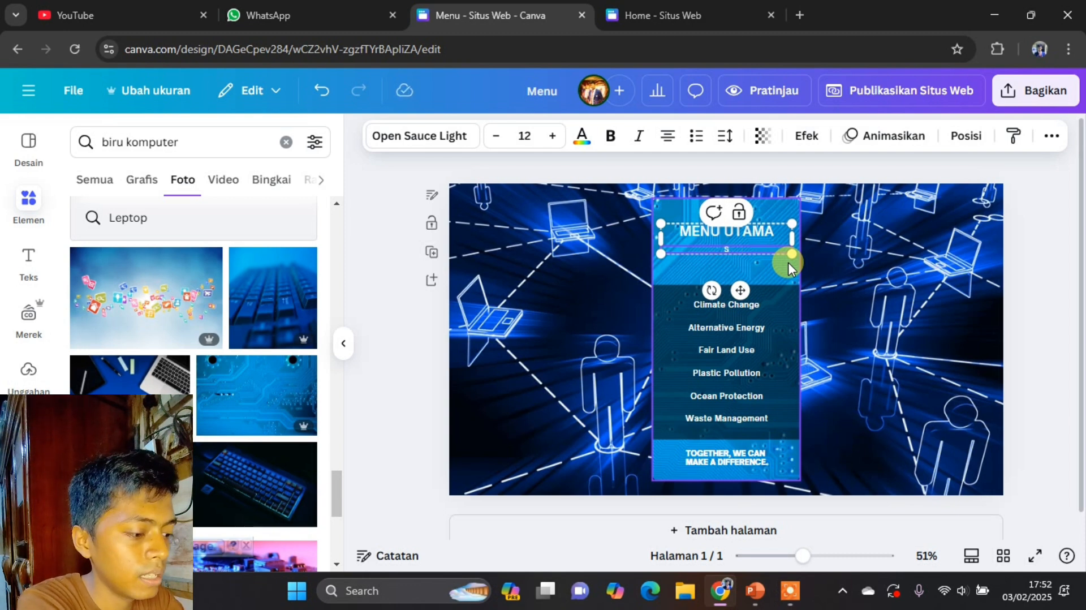
key(BackSpace)
text(elamat data)
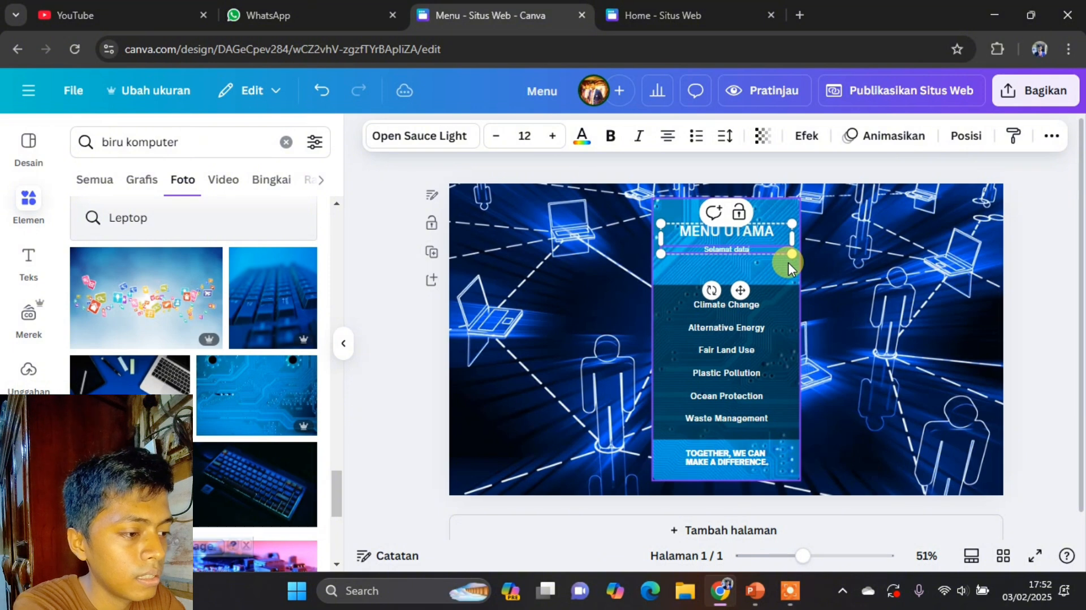
text(ng di medi)
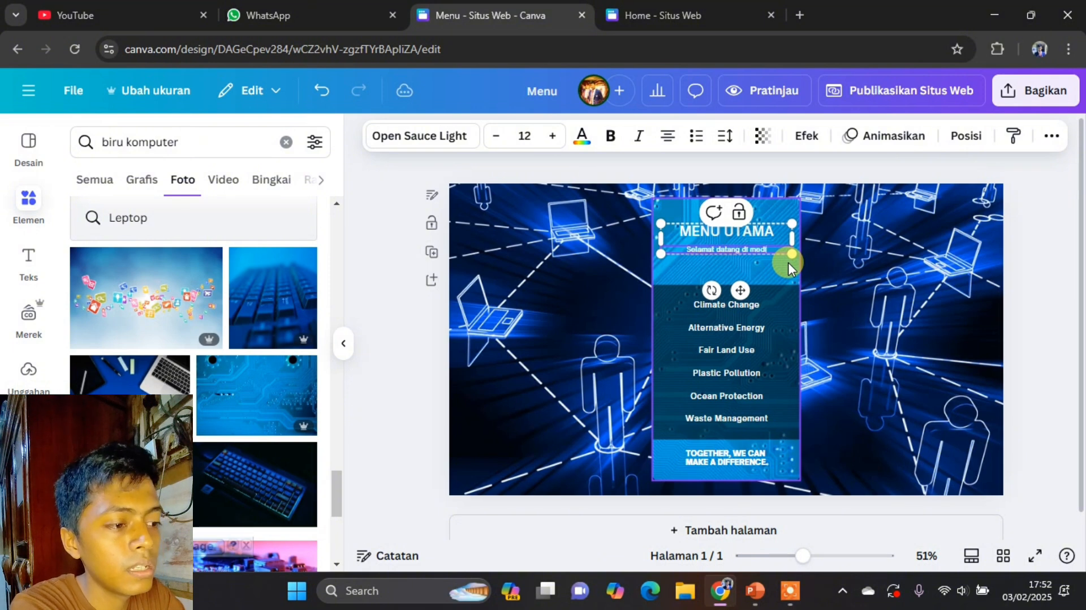
text(a pembelajaran interaktif)
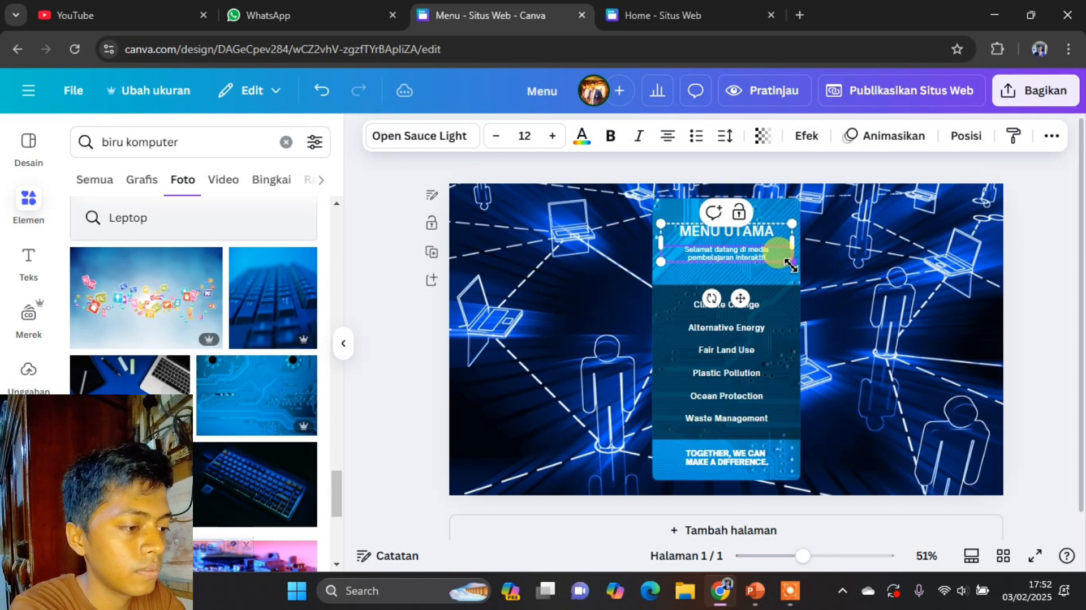
click(937, 291)
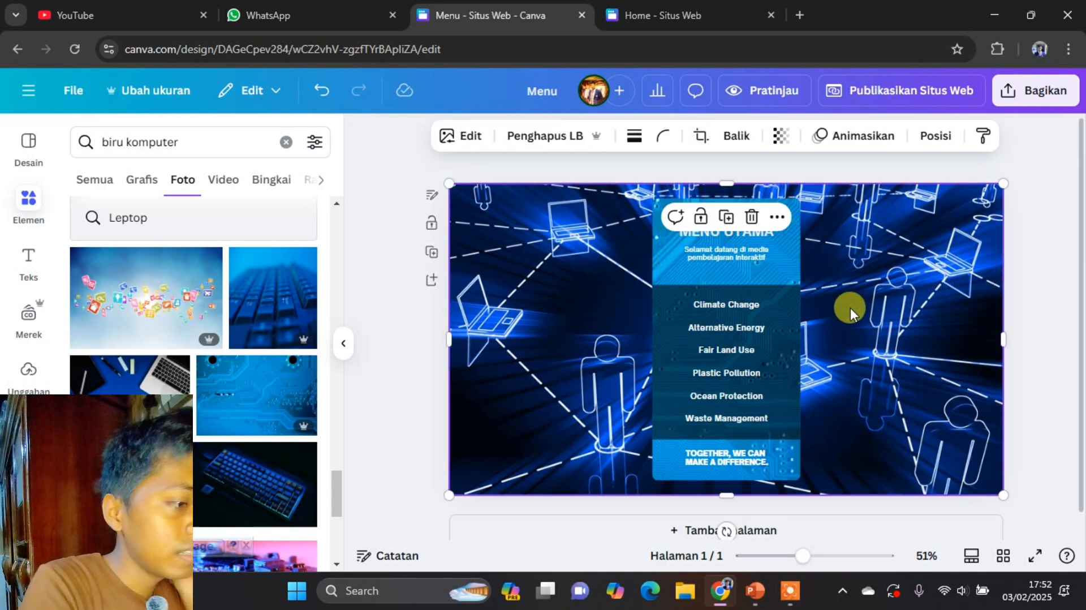
- Apply the Kerangka outline text effect in black to the welcome subtitle
click(763, 251)
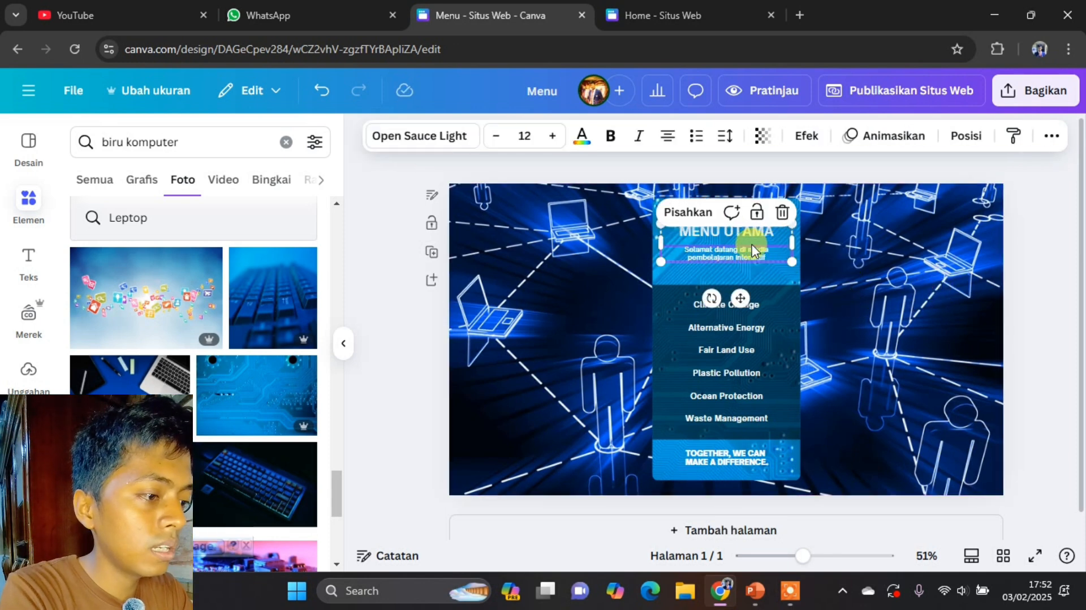
click(809, 138)
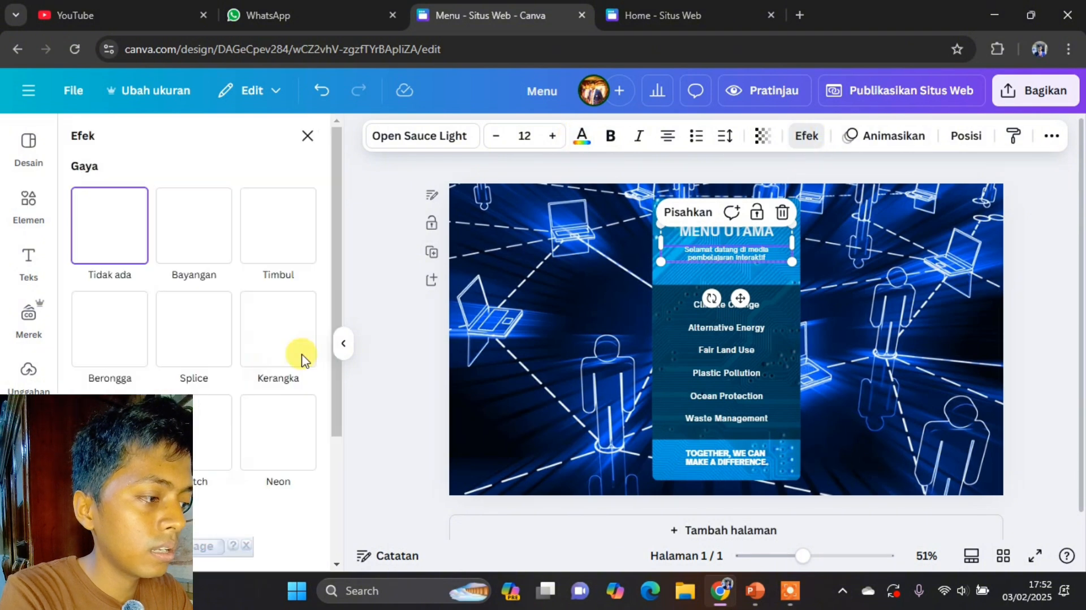
click(270, 326)
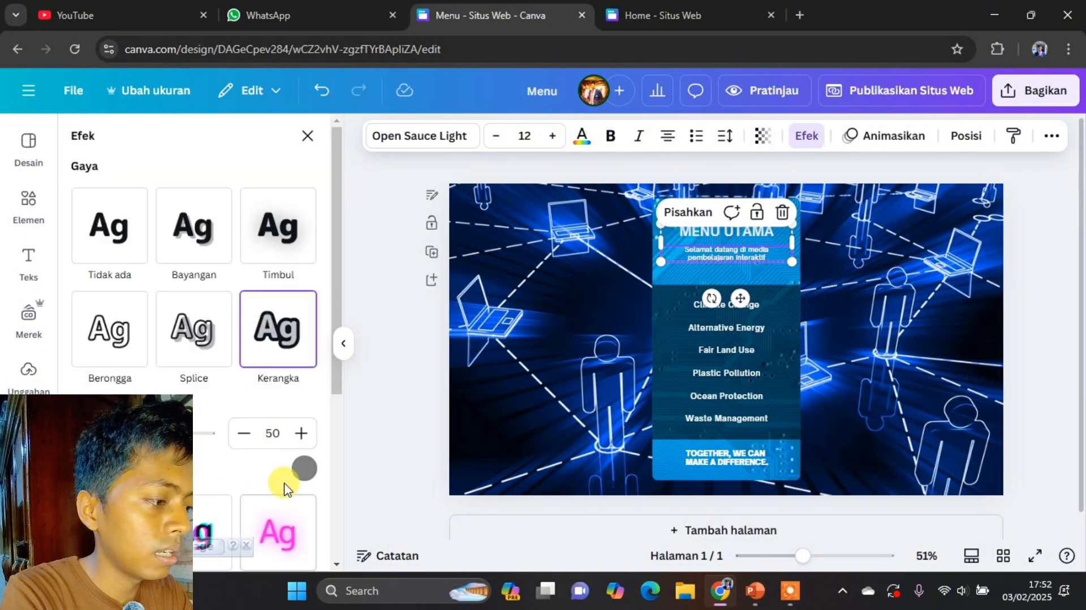
click(300, 469)
click(140, 313)
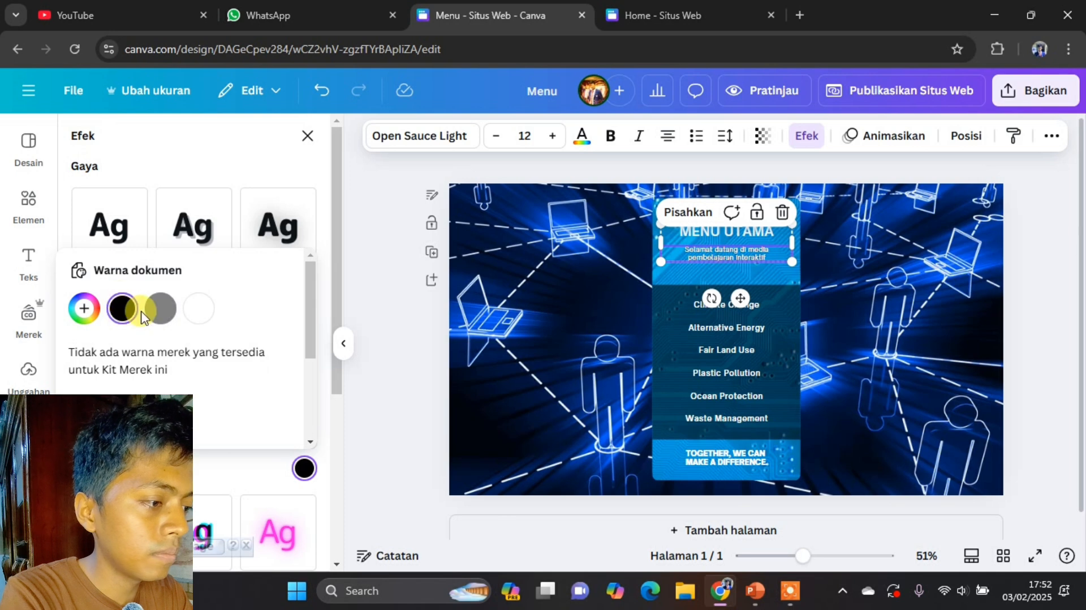
- Apply the Kerangka outline text effect in black to the MENU UTAMA heading
click(708, 232)
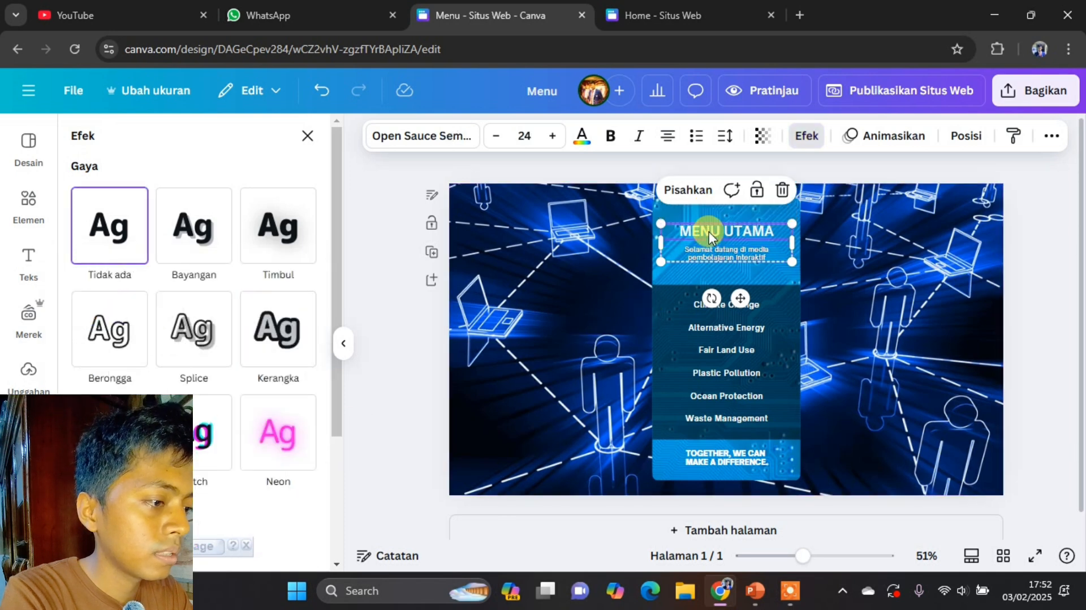
click(807, 135)
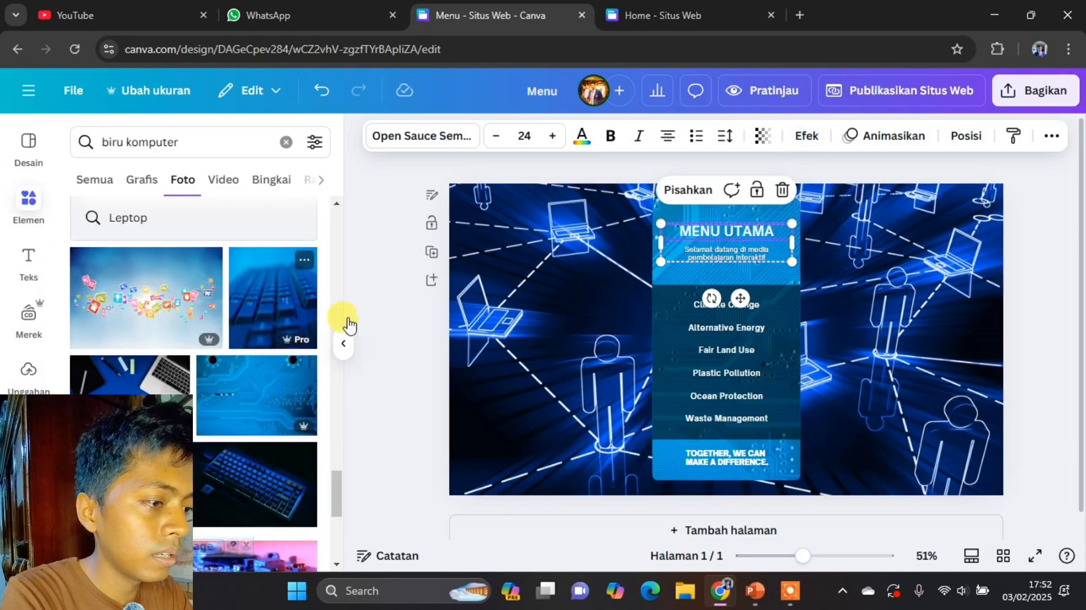
click(807, 137)
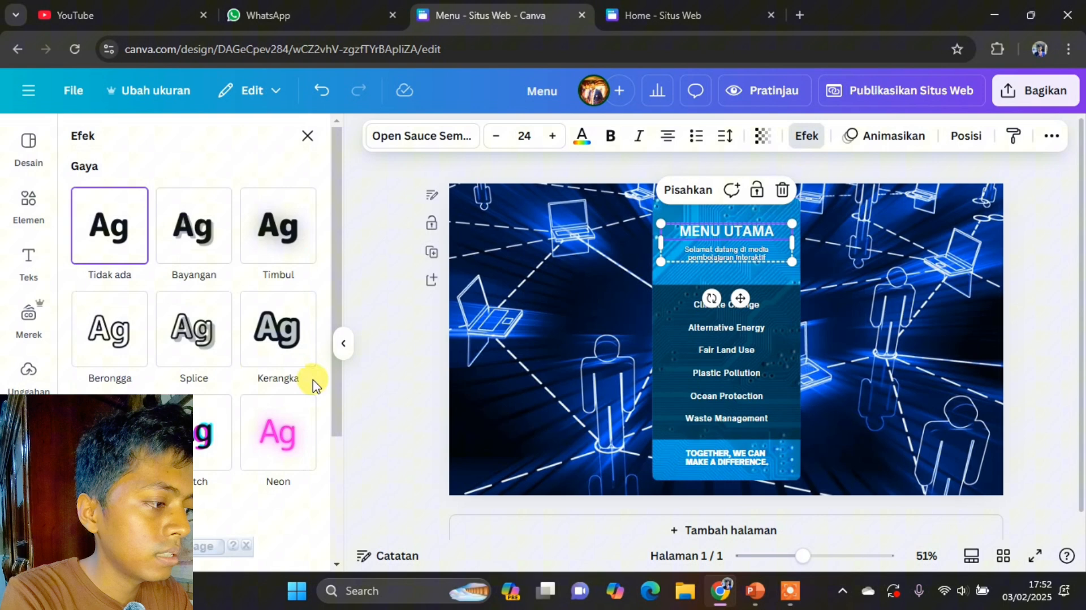
click(254, 351)
click(304, 468)
click(121, 309)
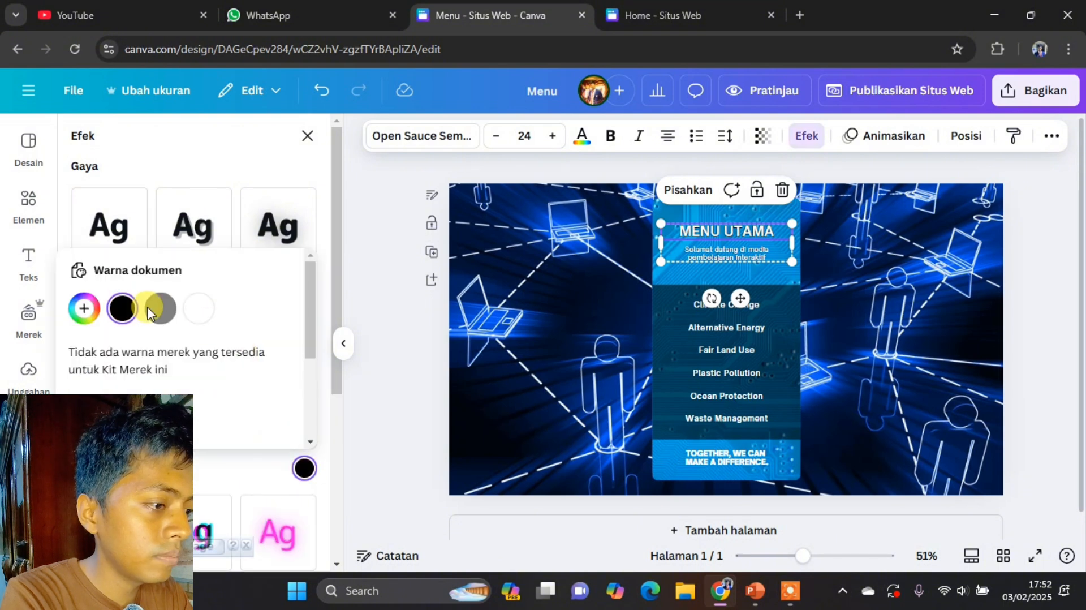
click(383, 328)
click(843, 470)
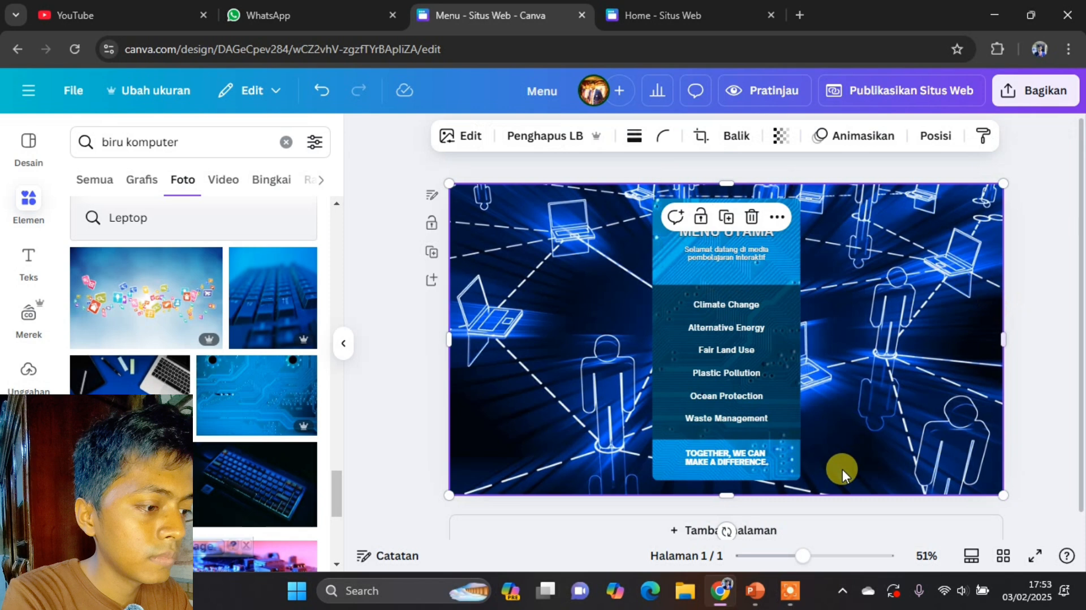
- Apply the Kerangka outline text effect in black to the "TOGETHER, WE CAN MAKE A DIFFERENCE." footer text
click(743, 459)
click(807, 136)
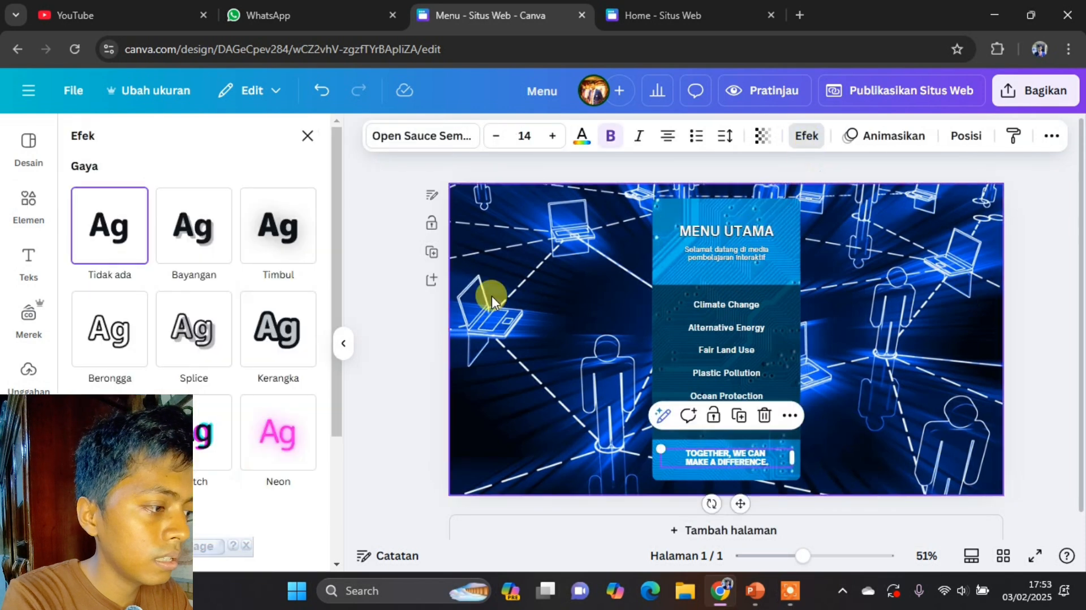
click(265, 357)
click(304, 468)
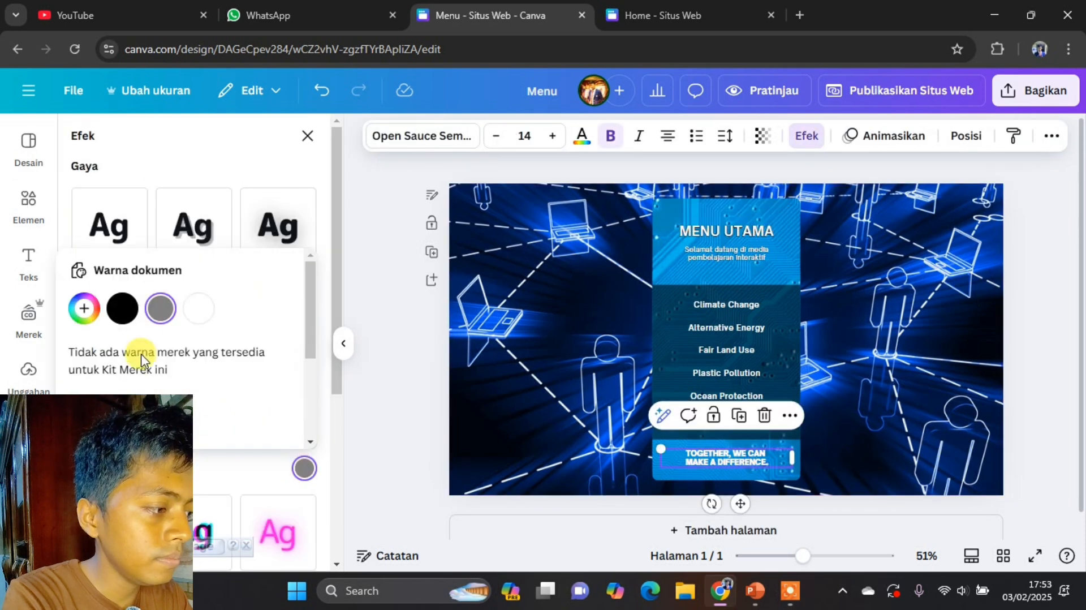
click(122, 308)
click(941, 459)
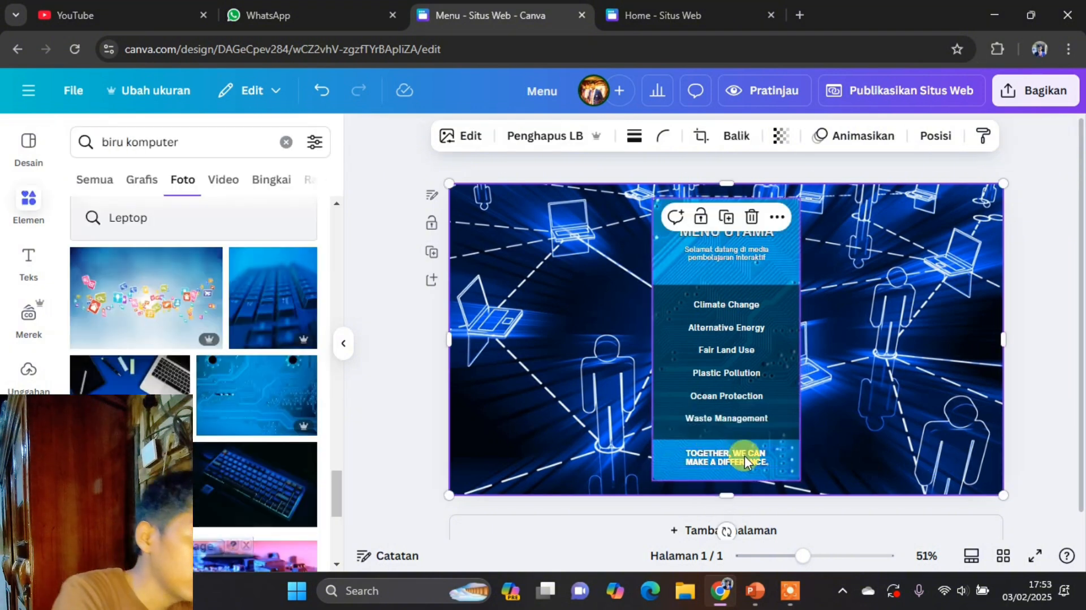
- Replace the footer text of the menu panel with a "BY:" credit naming the creator
click(744, 456)
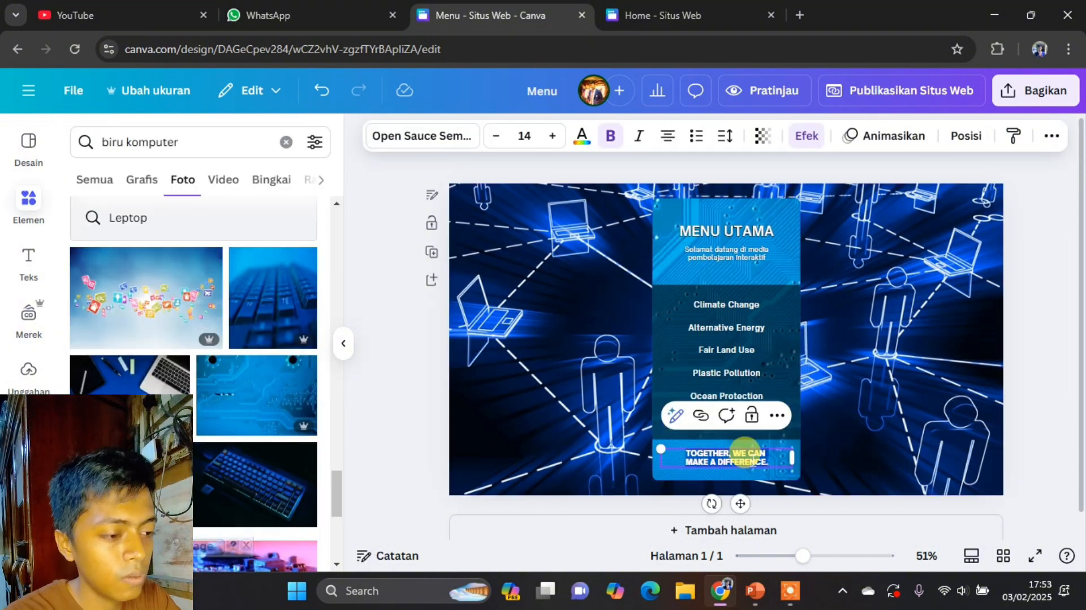
text(K)
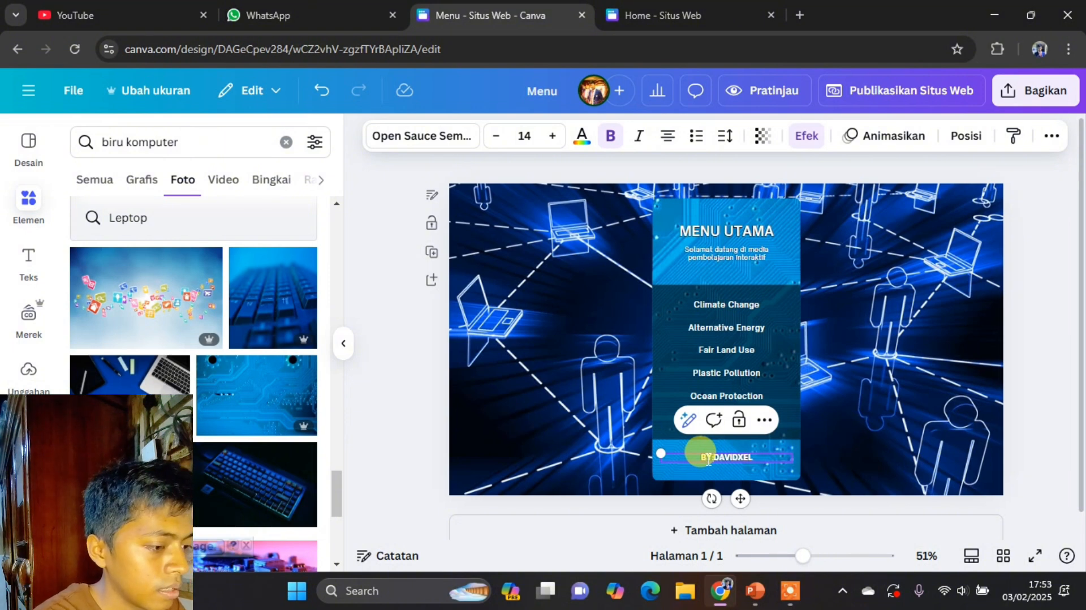
click(1029, 375)
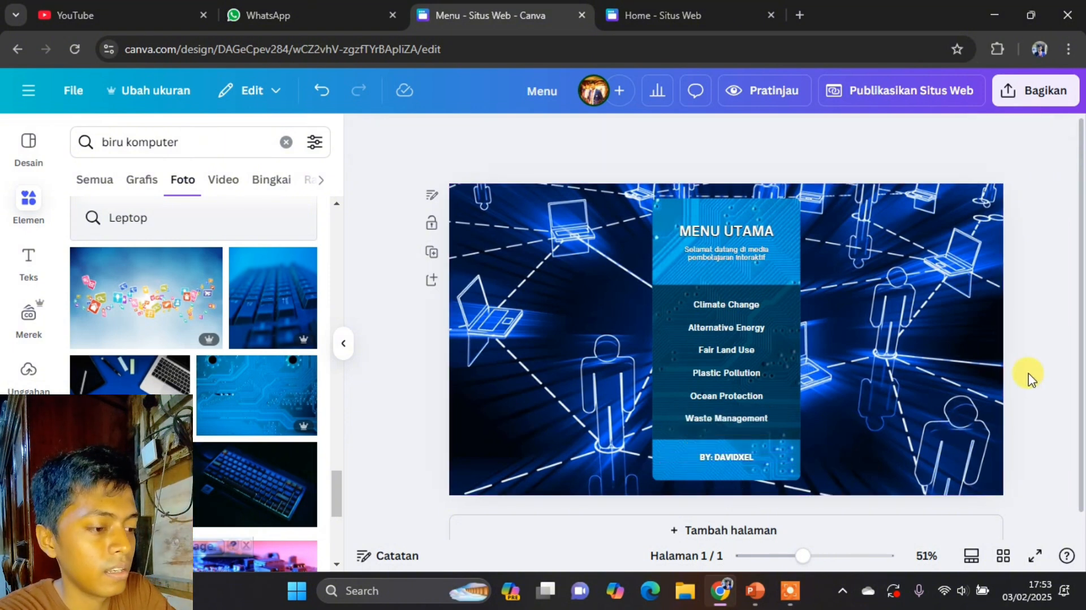
- Check the site flowchart in PowerPoint and replace the "Climate Change" menu item with "Tujuan Pembelajaran"
click(739, 301)
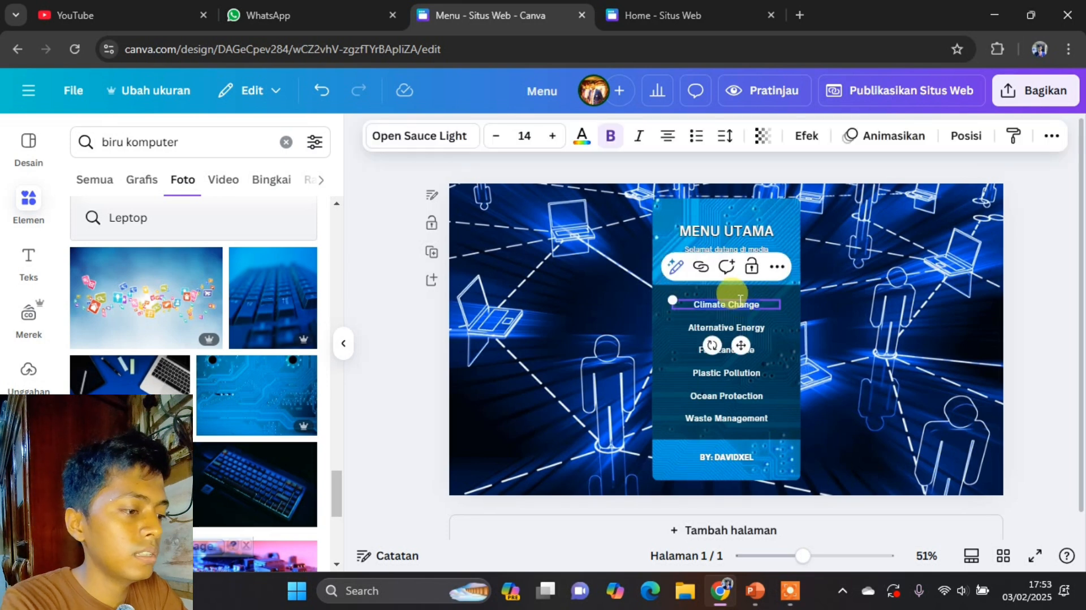
click(756, 599)
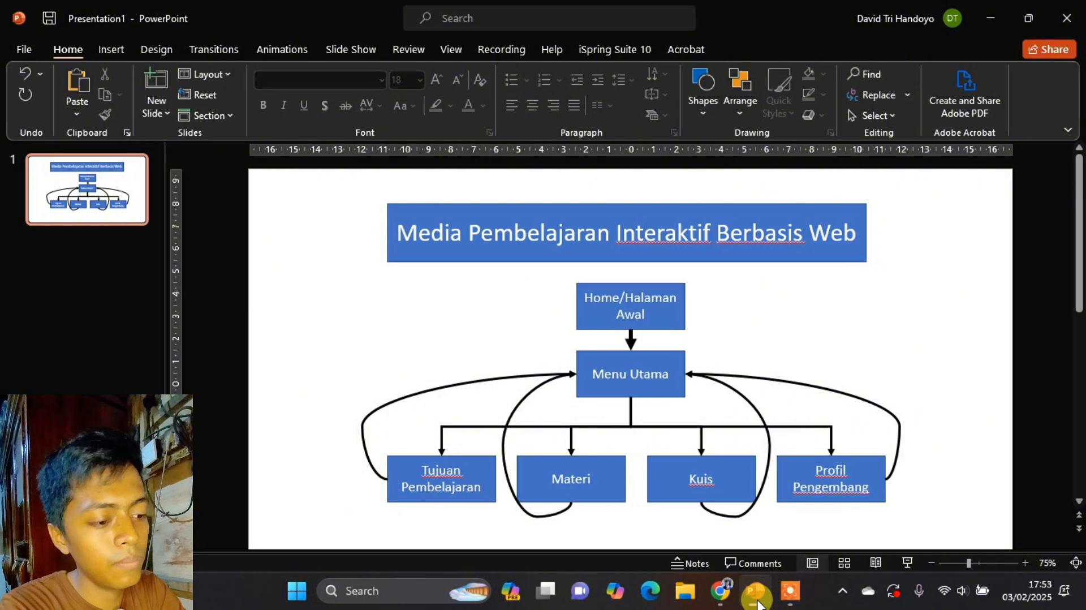
click(757, 600)
click(714, 305)
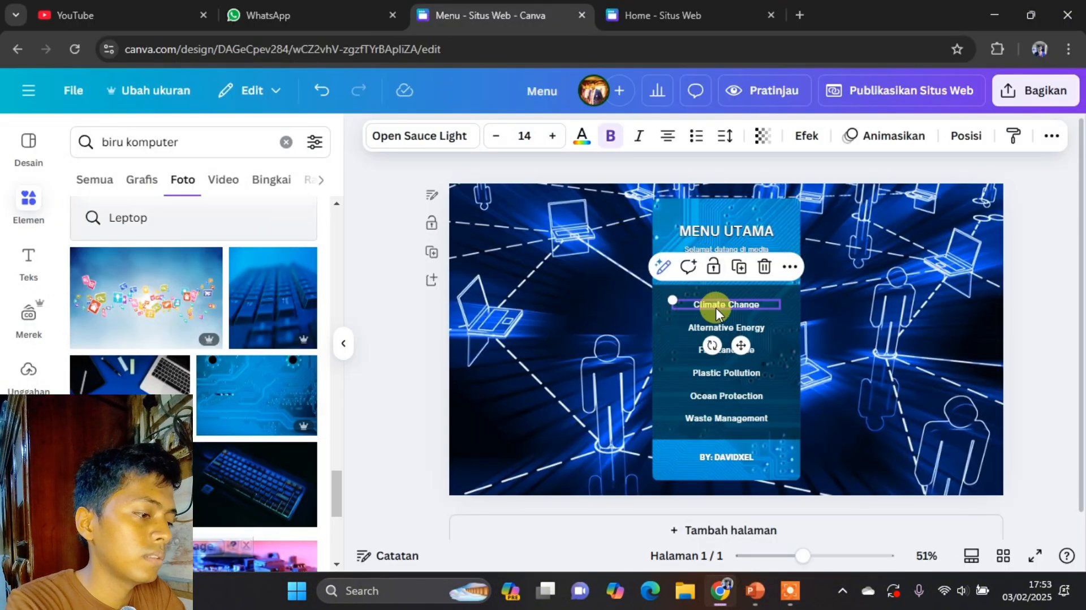
key(ctrl+a)
text(T)
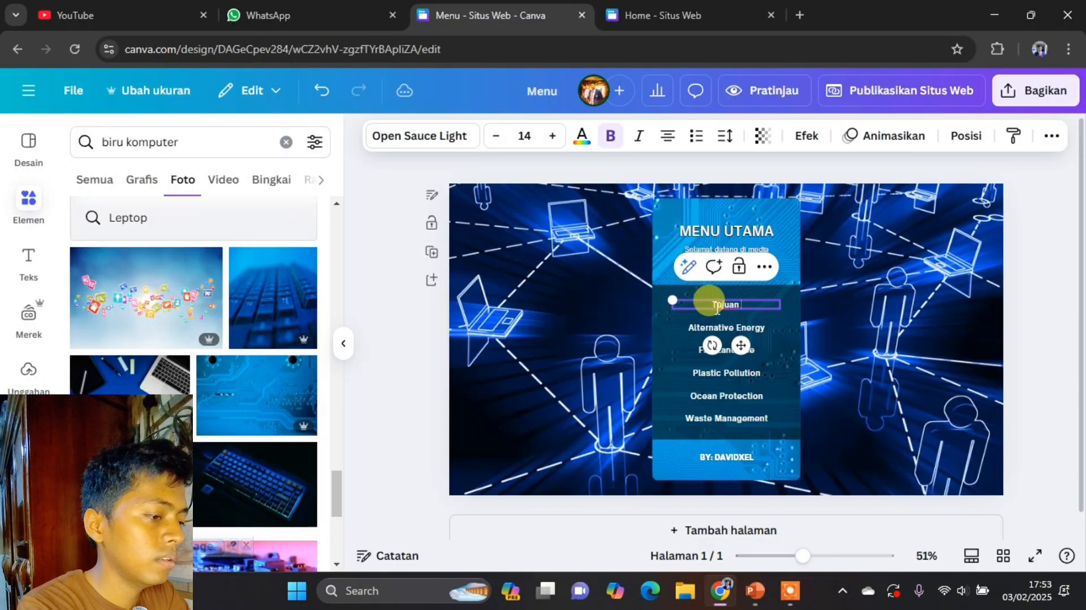
text(ujuan Pembelajaran)
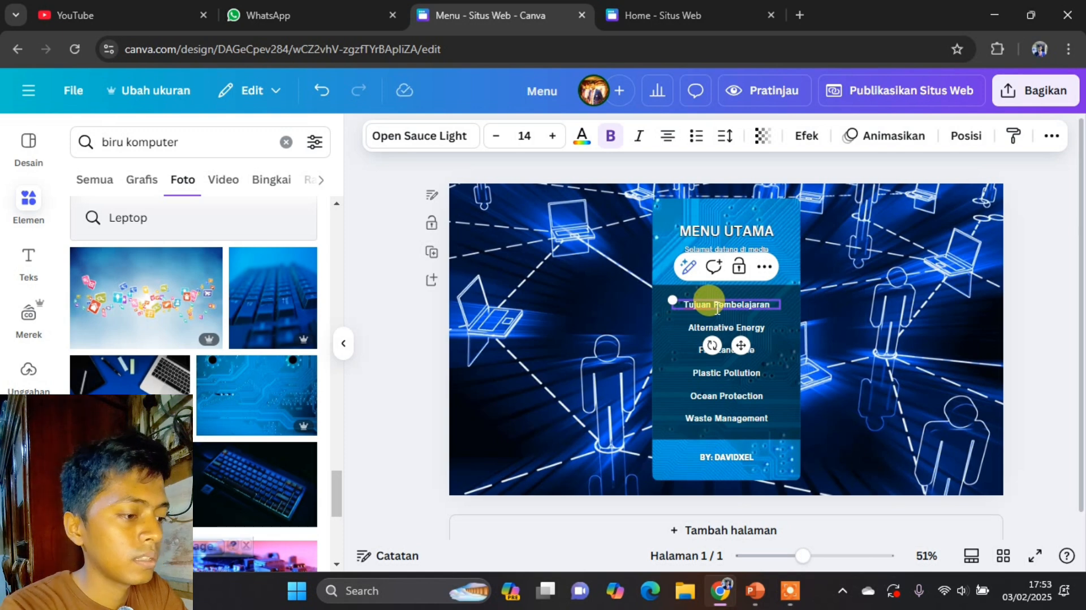
- Consult the PowerPoint flowchart and replace the "Alternative Energy" menu item with "Materi"
click(748, 592)
click(746, 593)
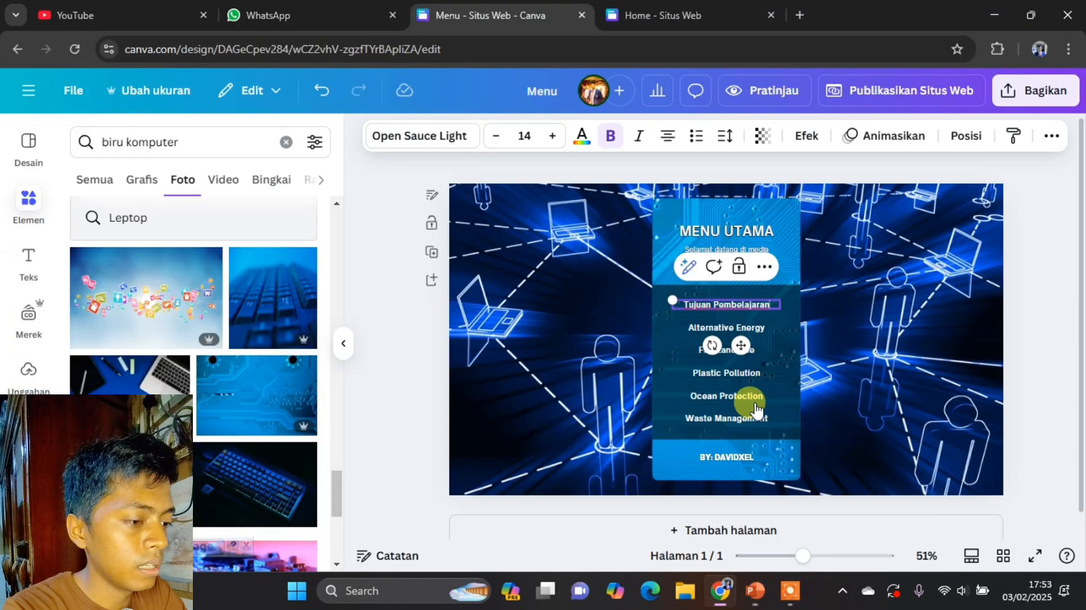
click(740, 323)
text(Materi)
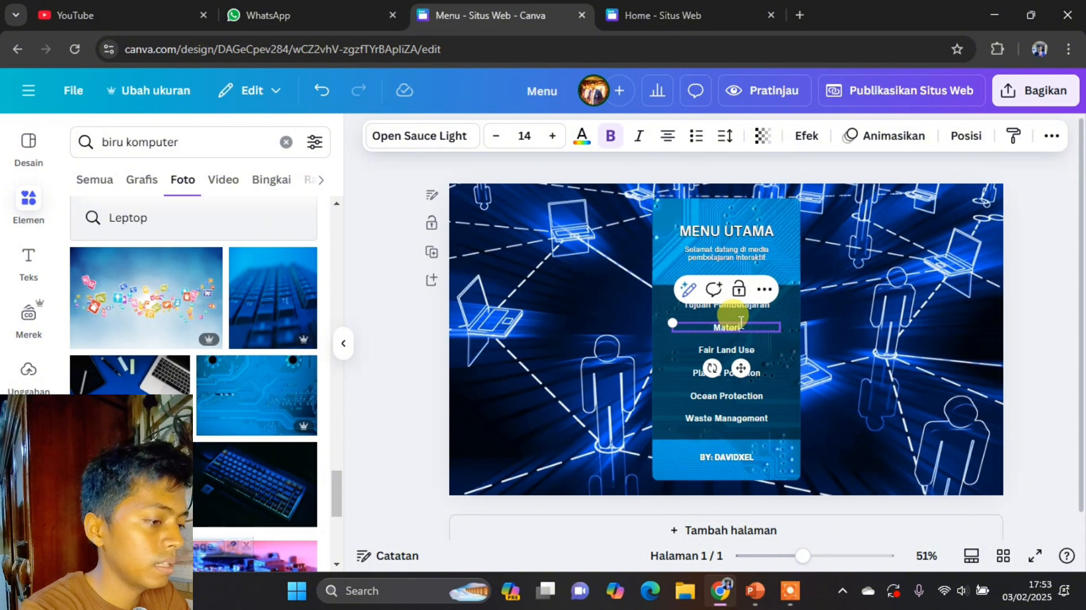
- Consult the PowerPoint flowchart again and replace the "Fair Land Use" menu item with "Kuis"
click(755, 592)
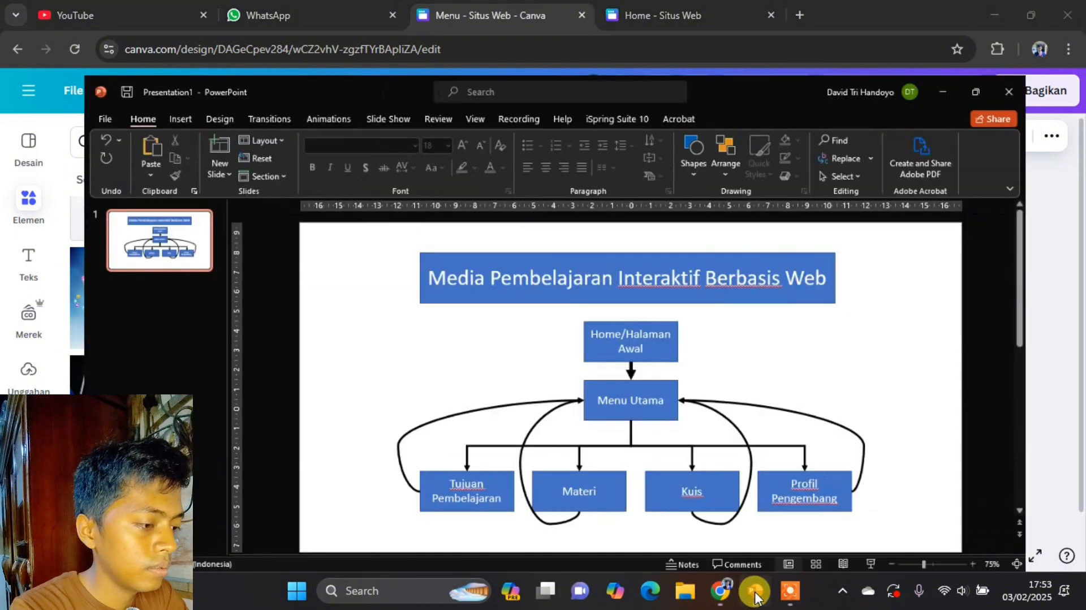
click(756, 592)
click(728, 350)
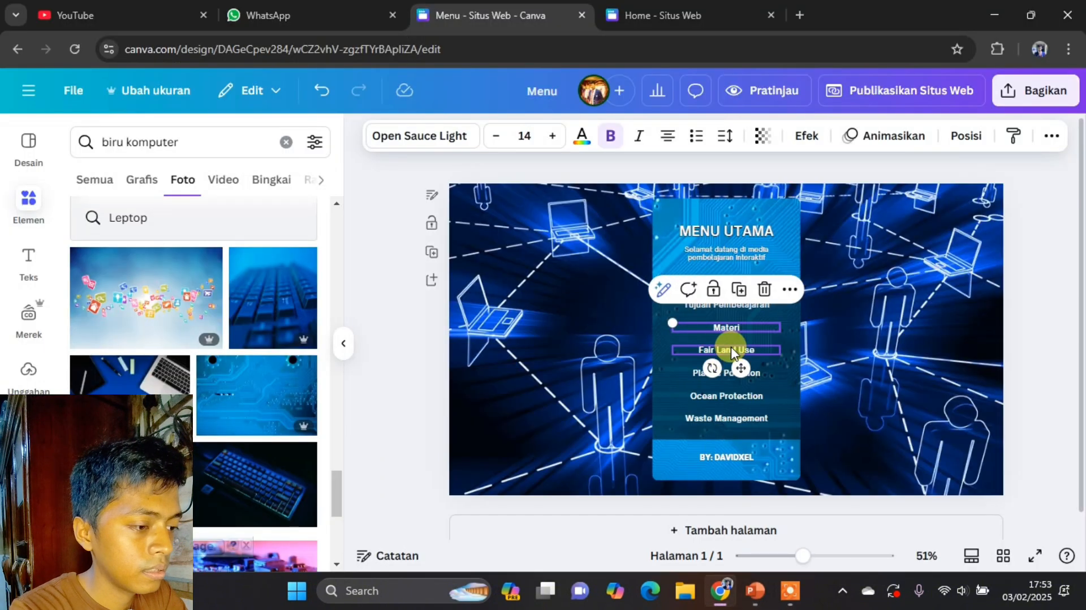
click(732, 348)
text(Kuis)
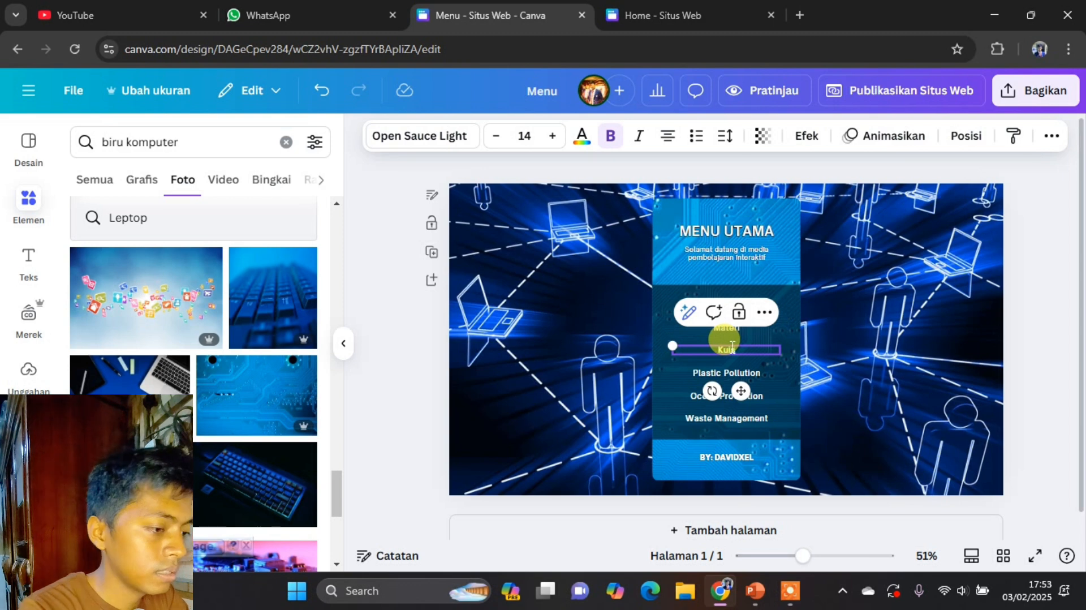
- Look up the last flowchart entry in PowerPoint and replace the "Plastic Pollution" menu item with "Profil Pengembang"
click(764, 594)
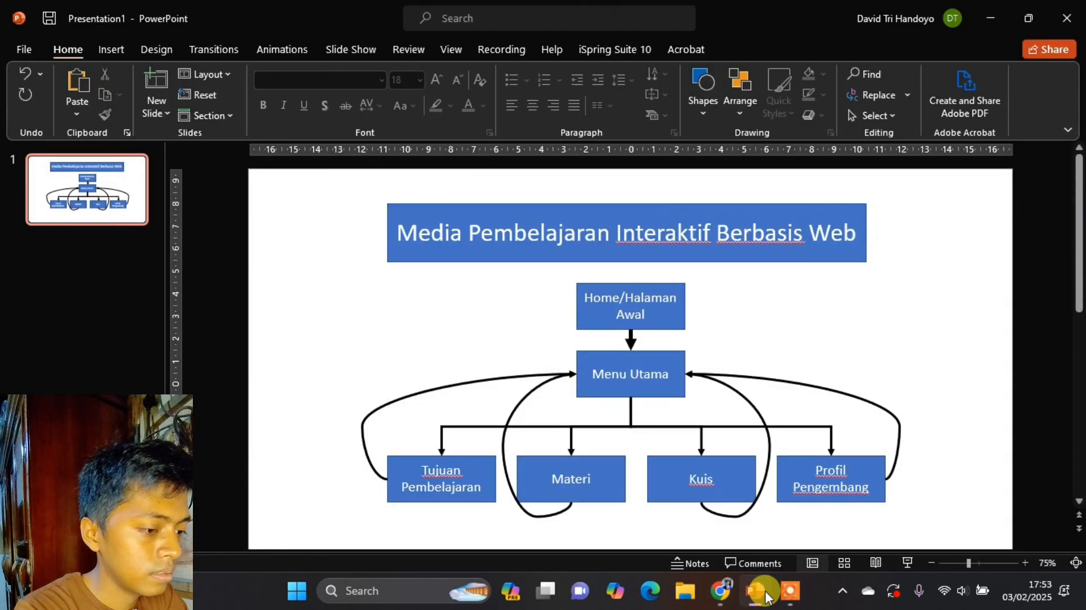
click(765, 595)
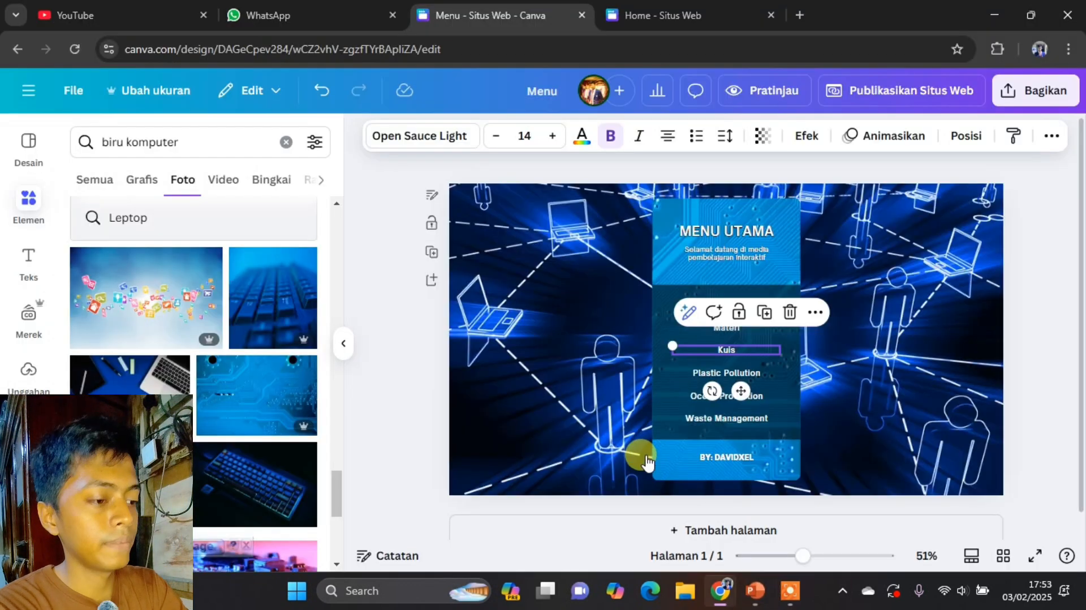
click(728, 373)
click(731, 373)
text(Profil Pengemba)
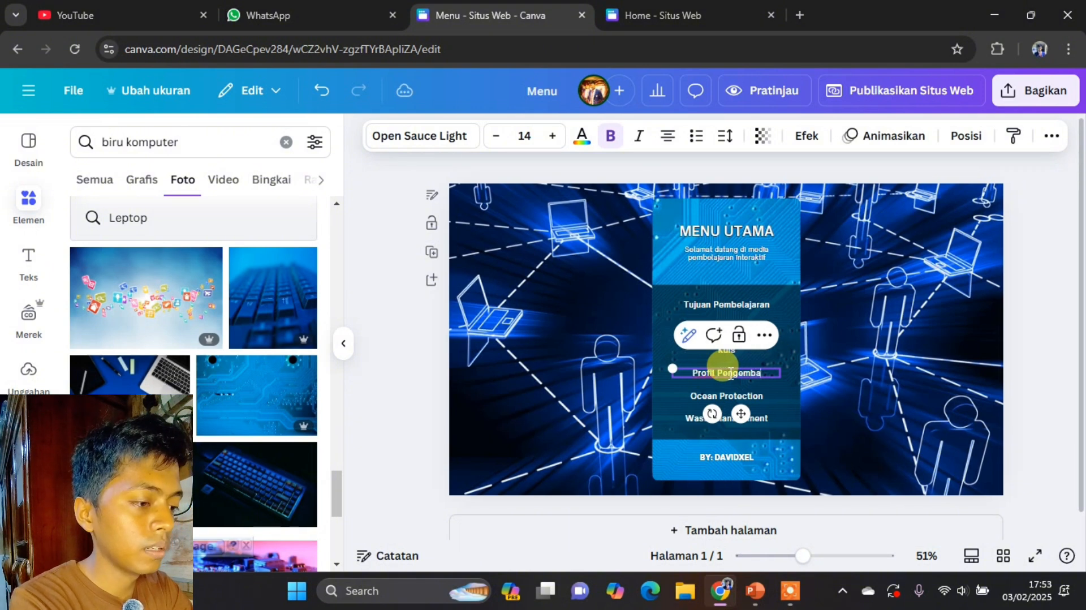
text(ng)
- Delete the unused "Ocean Protection" and "Waste Management" items from the menu panel
click(735, 395)
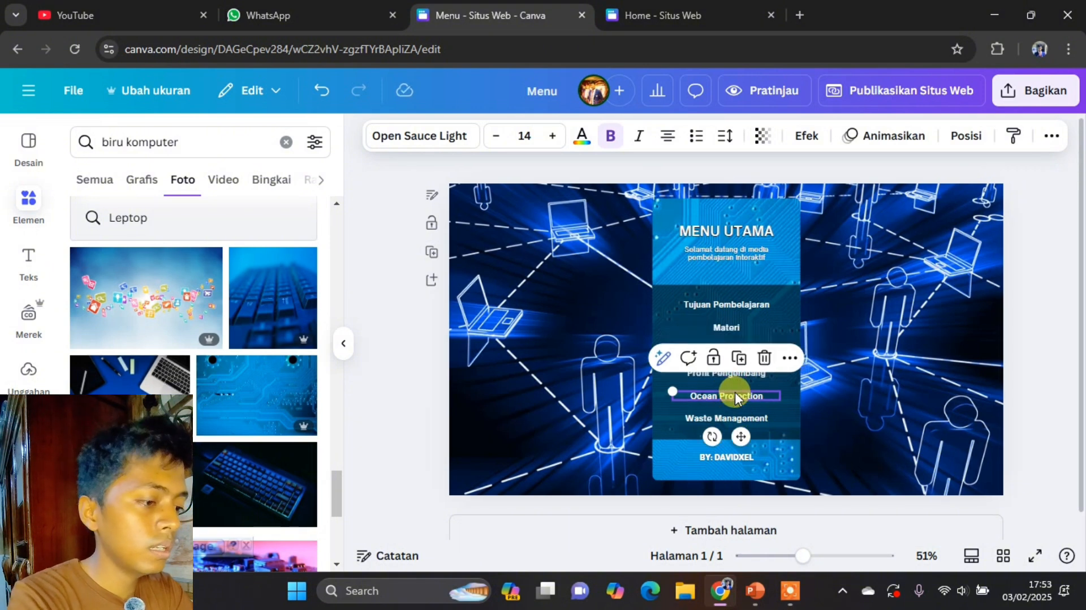
key(Delete)
click(745, 422)
key(Delete)
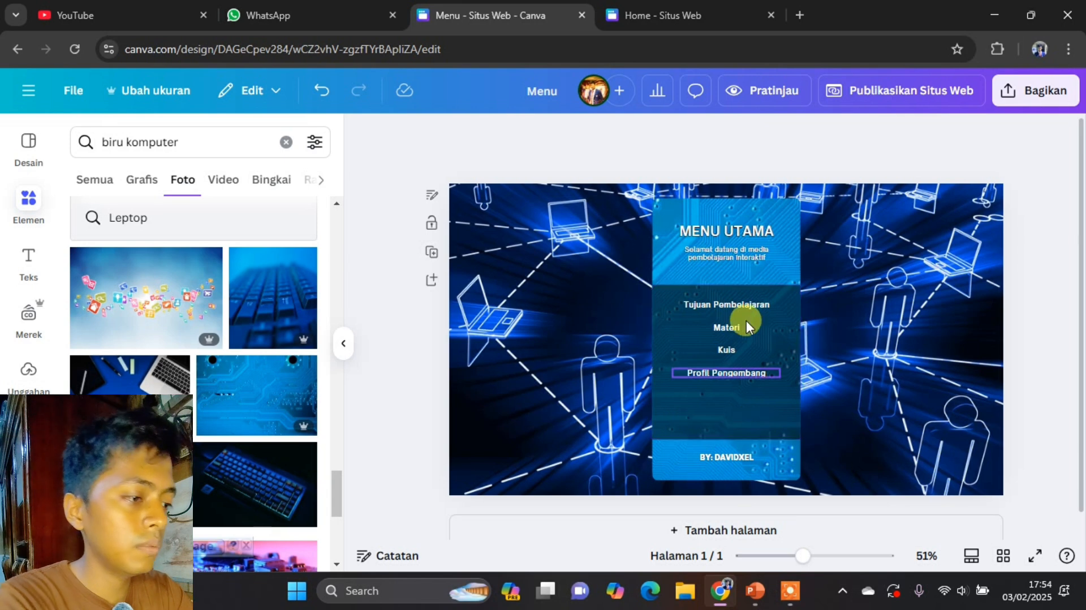
- Shorten the dark menu rectangle from below so it ends just under the "Profil Pengembang" item
click(735, 411)
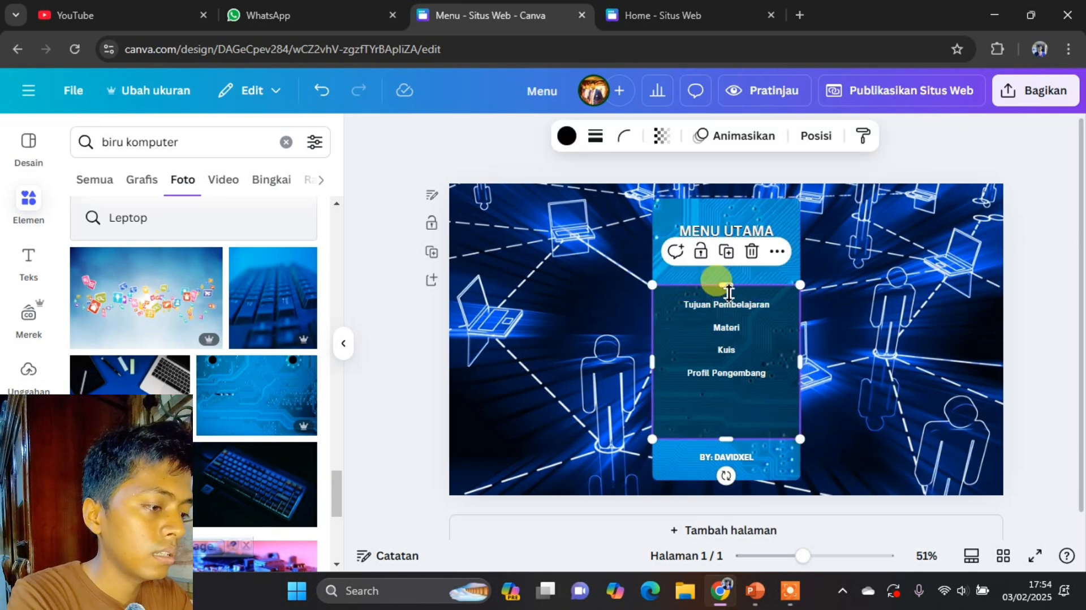
drag(726, 439, 730, 396)
click(852, 297)
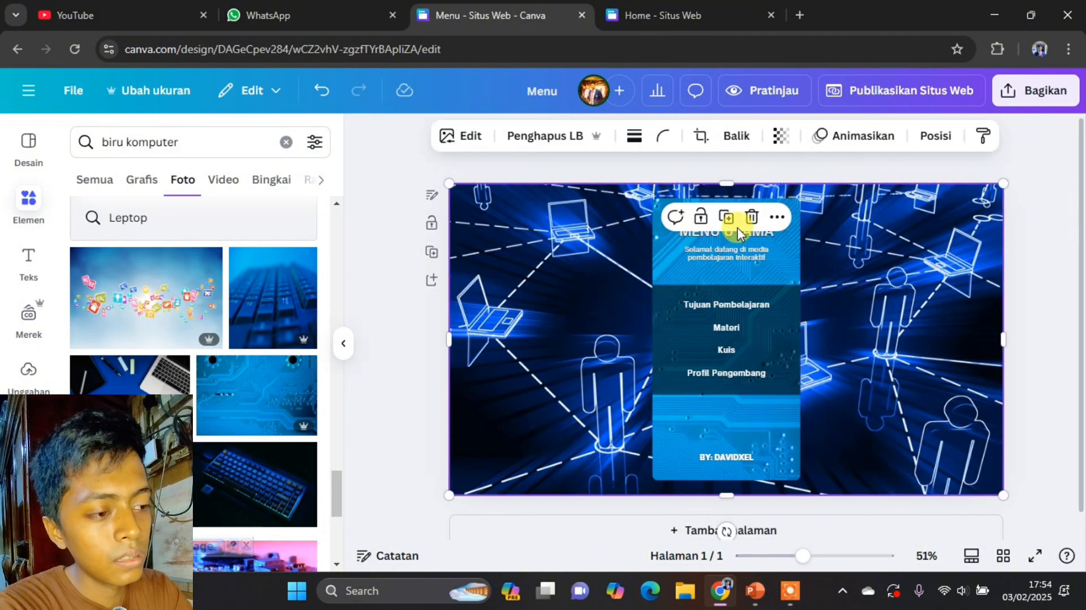
click(745, 249)
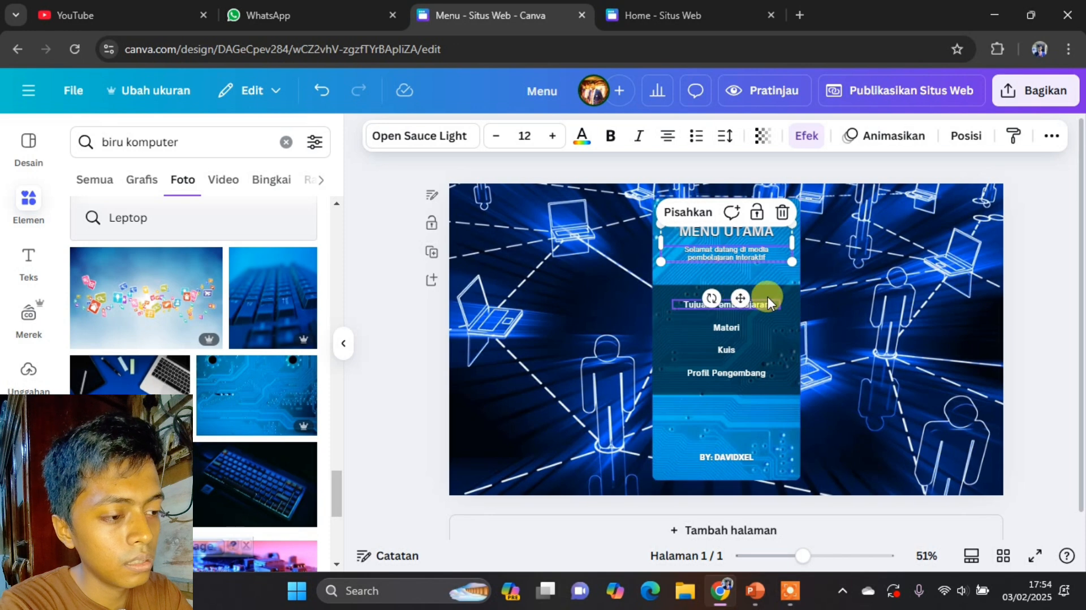
click(866, 300)
drag(866, 300, 734, 304)
key(ctrl+z)
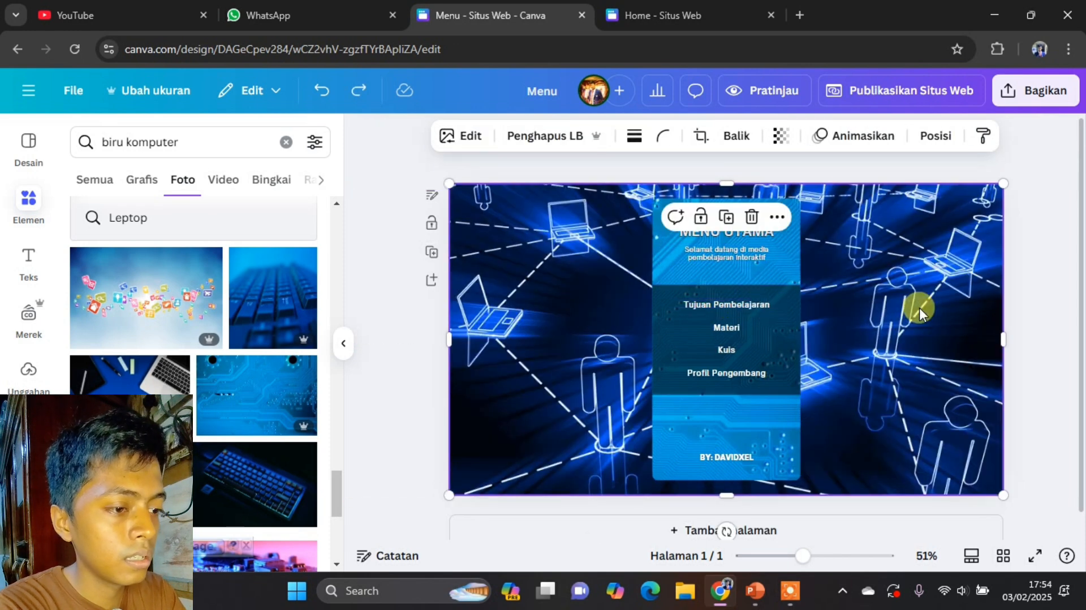
- Group the dark rectangle with its four menu items, leaving out the blue panel, and align the group at the page centre
drag(1048, 275, 670, 391)
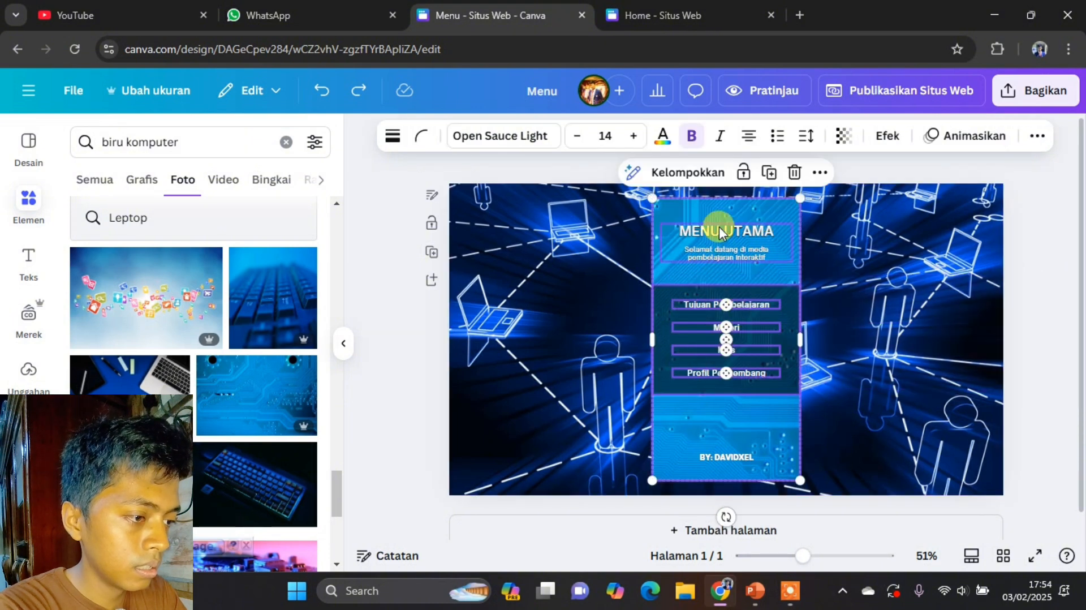
shift+click(744, 212)
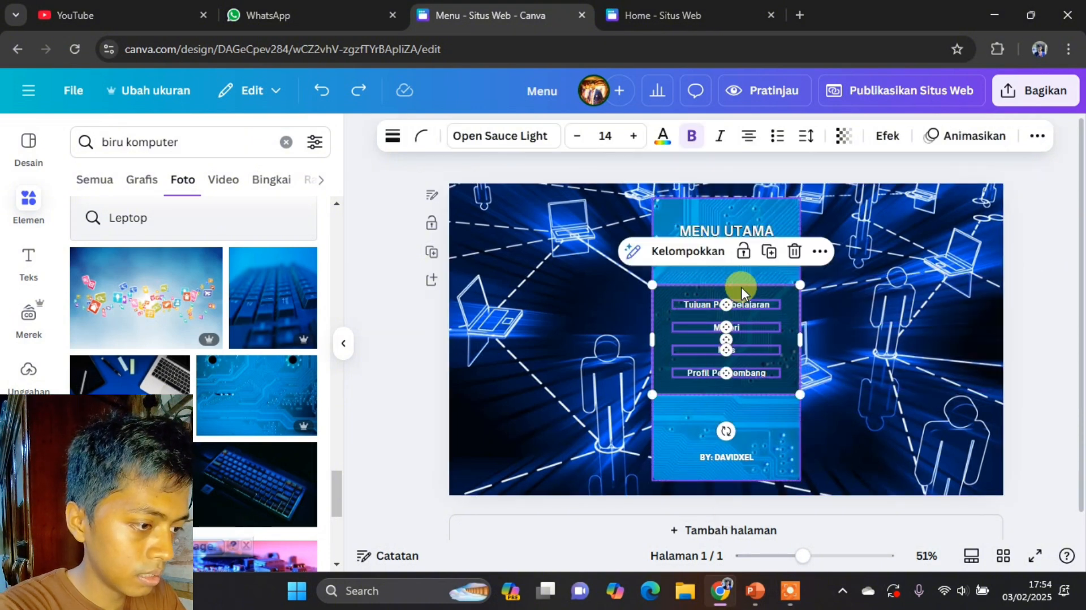
click(691, 252)
mouse_move(730, 292)
mouse_down()
mouse_move(734, 310)
mouse_move(731, 294)
mouse_up()
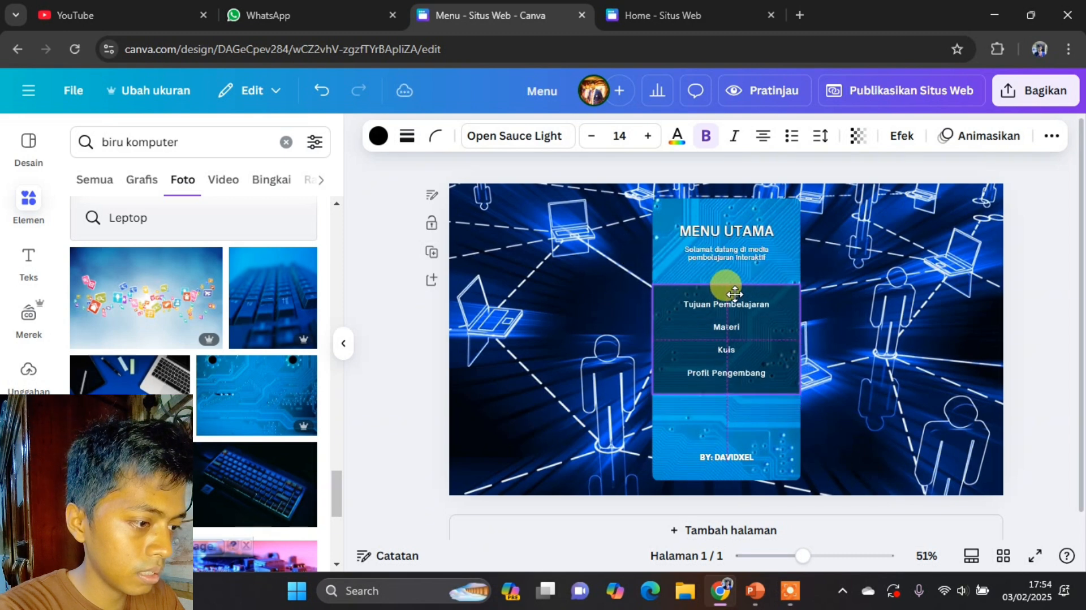
click(867, 352)
- Move the credit text up beneath the dark rectangle and shorten the blue panel's lower end to just below it
click(749, 439)
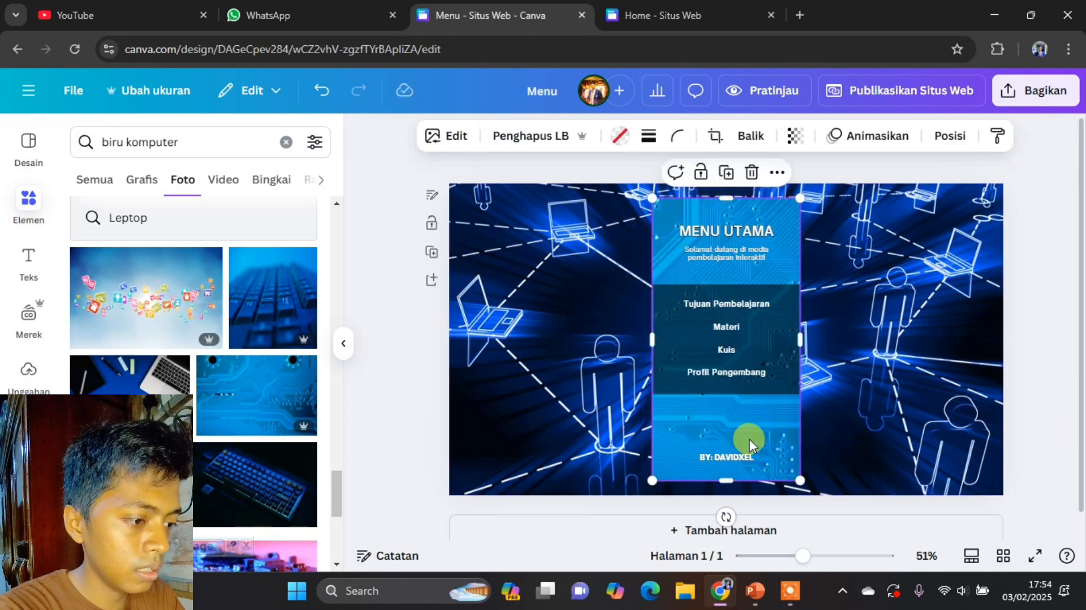
drag(728, 457, 729, 414)
click(729, 470)
drag(727, 482, 728, 435)
- Move the heading and subtitle slightly down and lower the blue panel's upper edge to fit just above them
drag(726, 233, 726, 242)
click(727, 219)
drag(728, 201, 726, 215)
click(1040, 303)
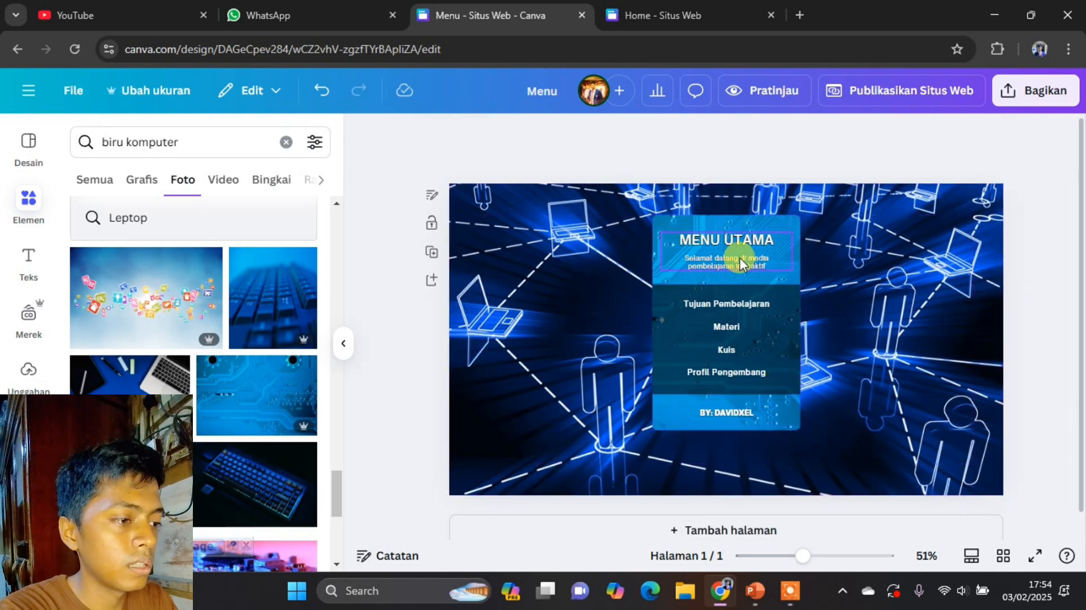
- Check the revised Menu page in the website preview's phone layout and return to the editor
click(744, 85)
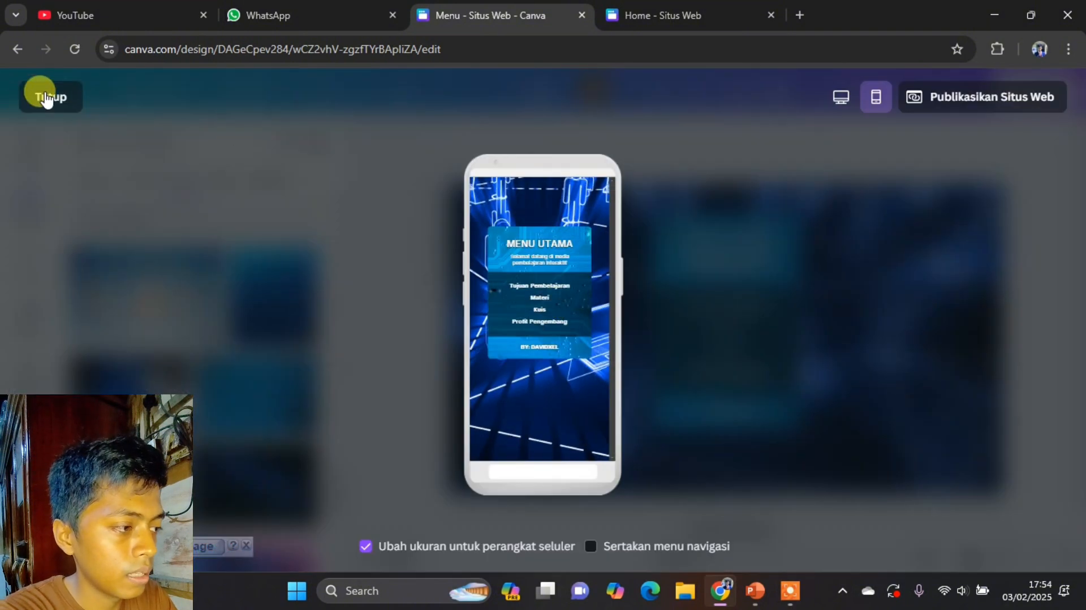
click(60, 97)
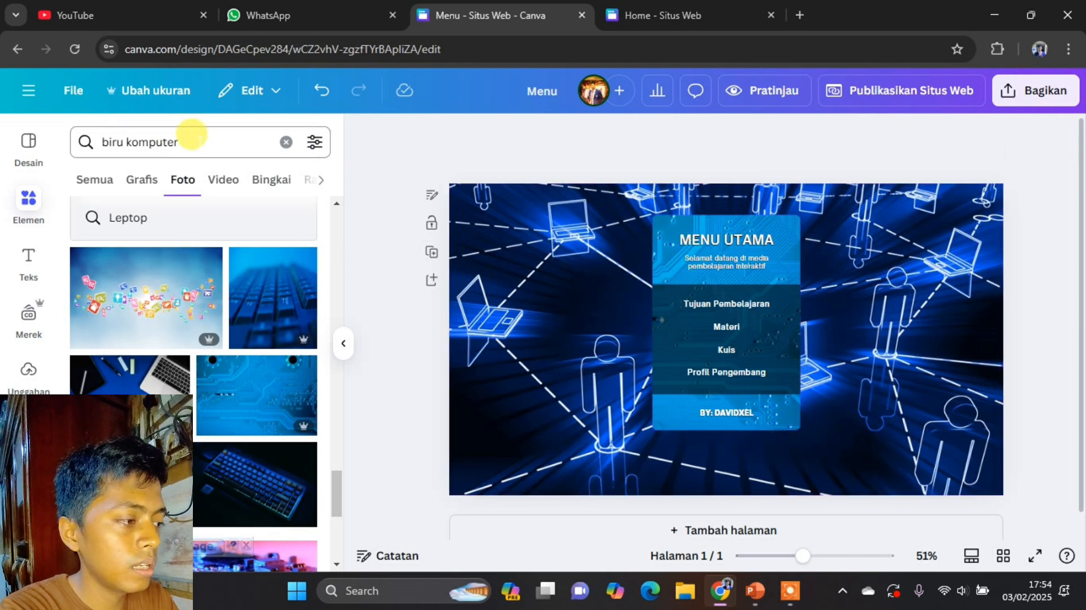
- Search the elements for "jaringan komputer" and limit the results to animated graphics
click(192, 142)
text(jarin)
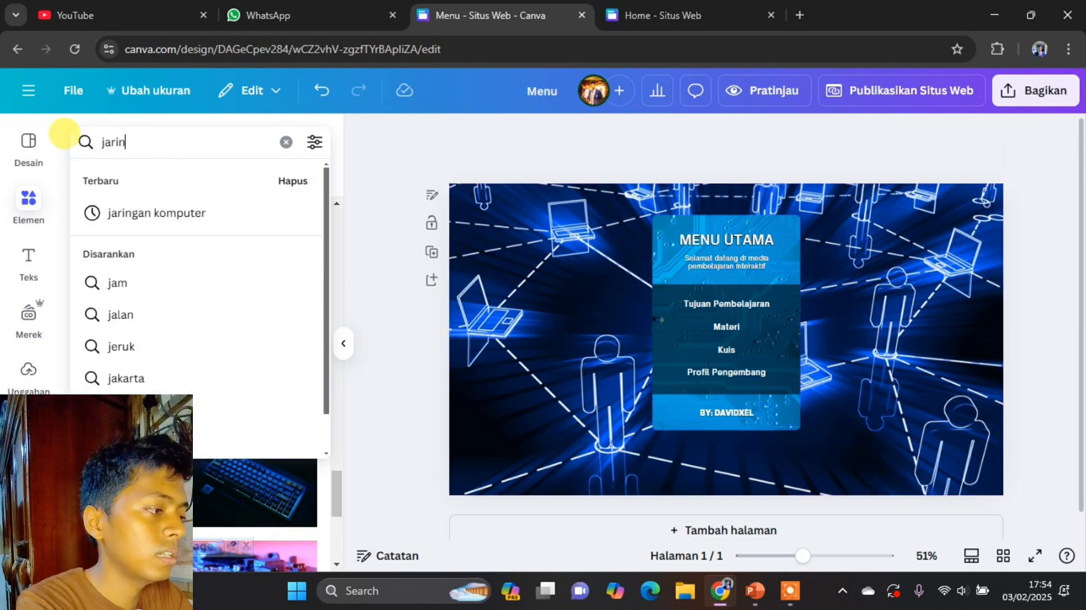
text(gan komputer)
key(Return)
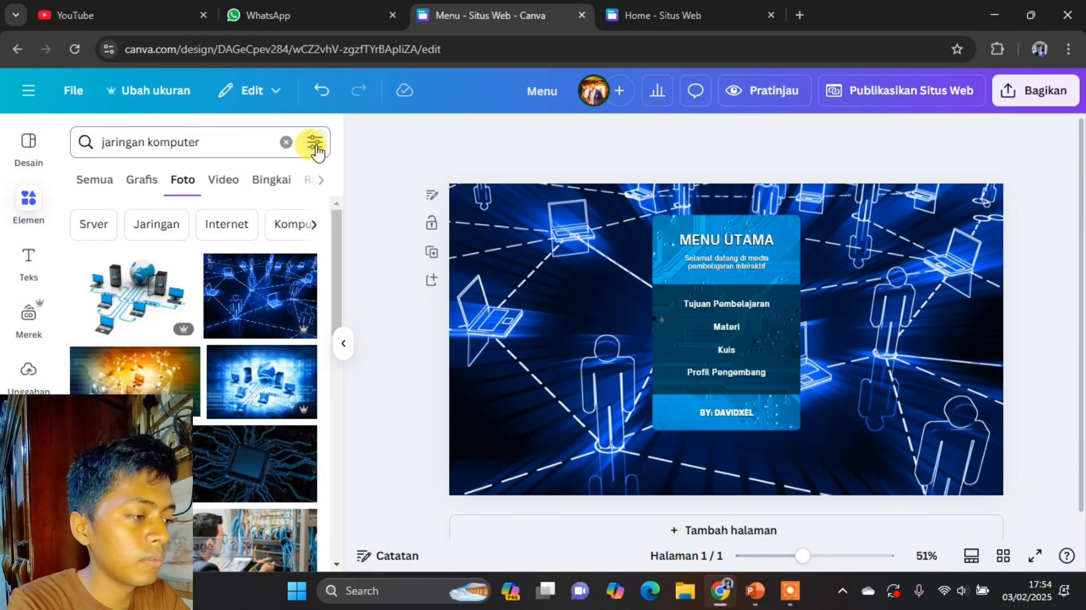
click(316, 145)
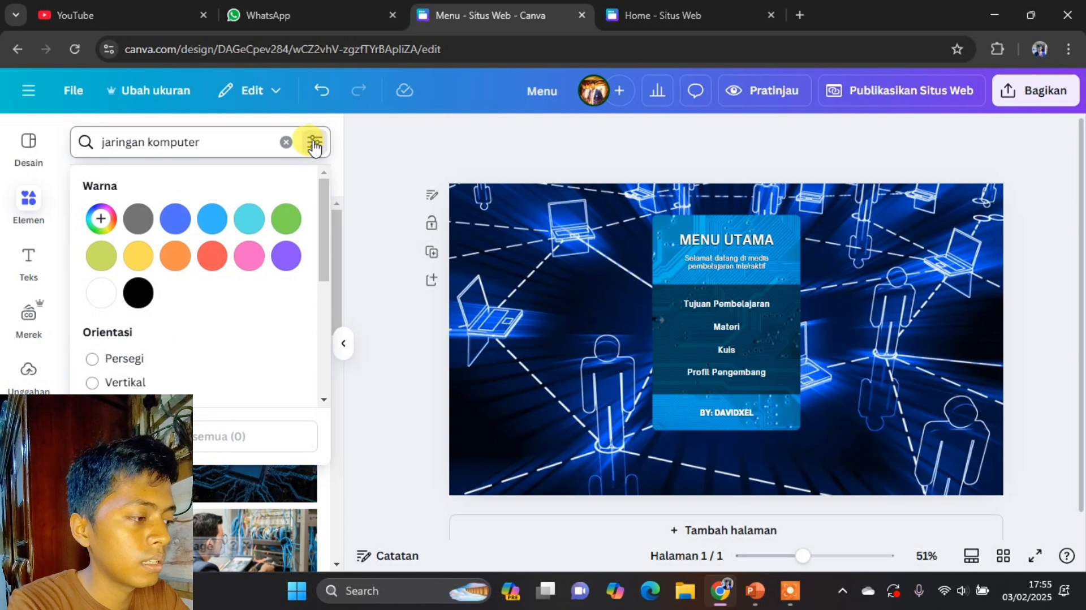
scroll(198, 311, down, 5)
click(114, 281)
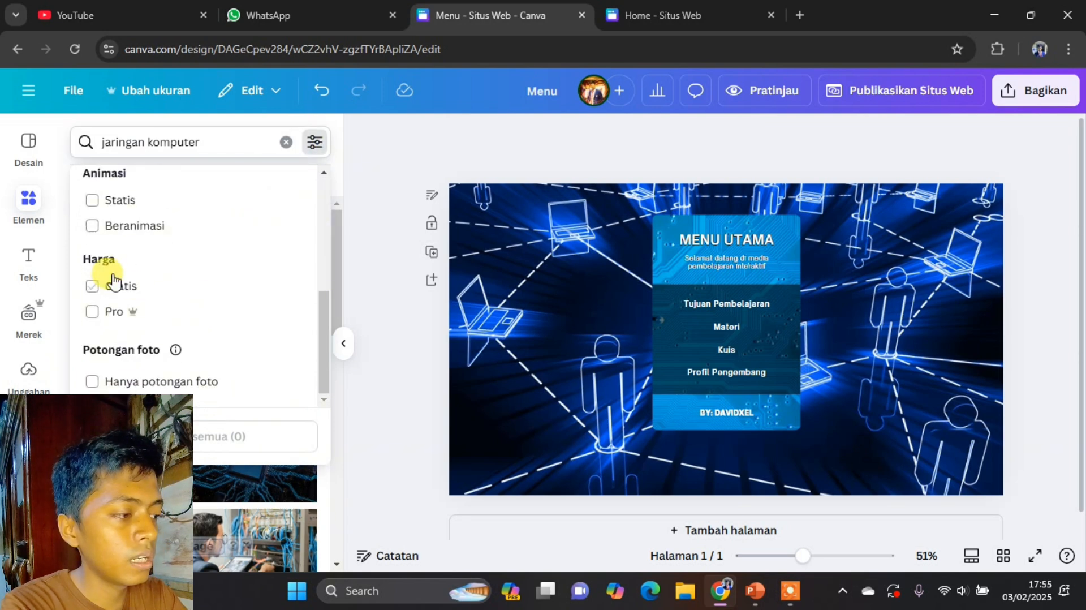
click(98, 233)
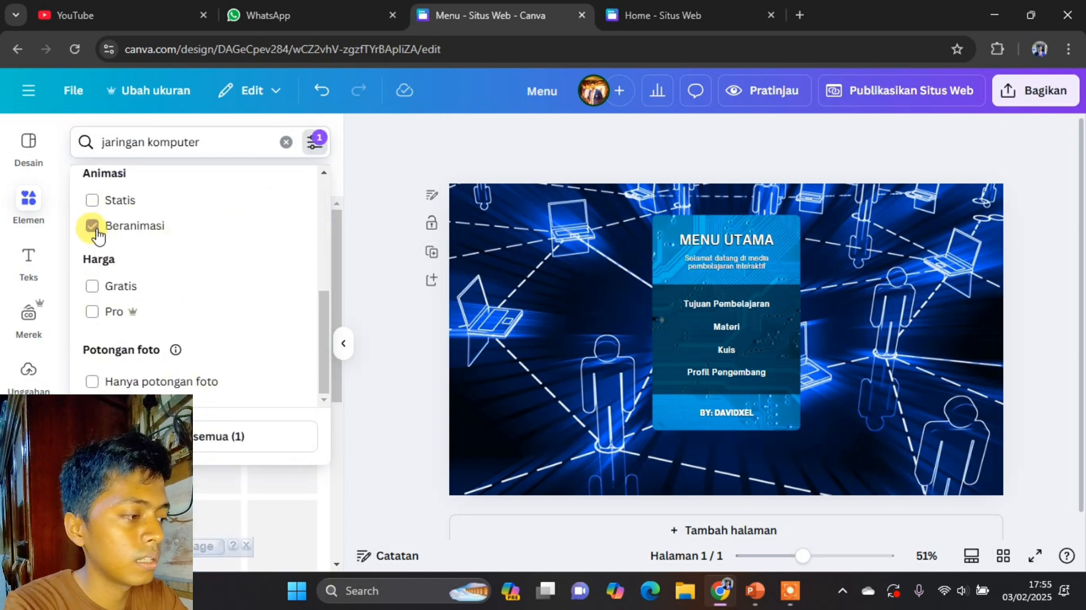
click(313, 144)
click(142, 180)
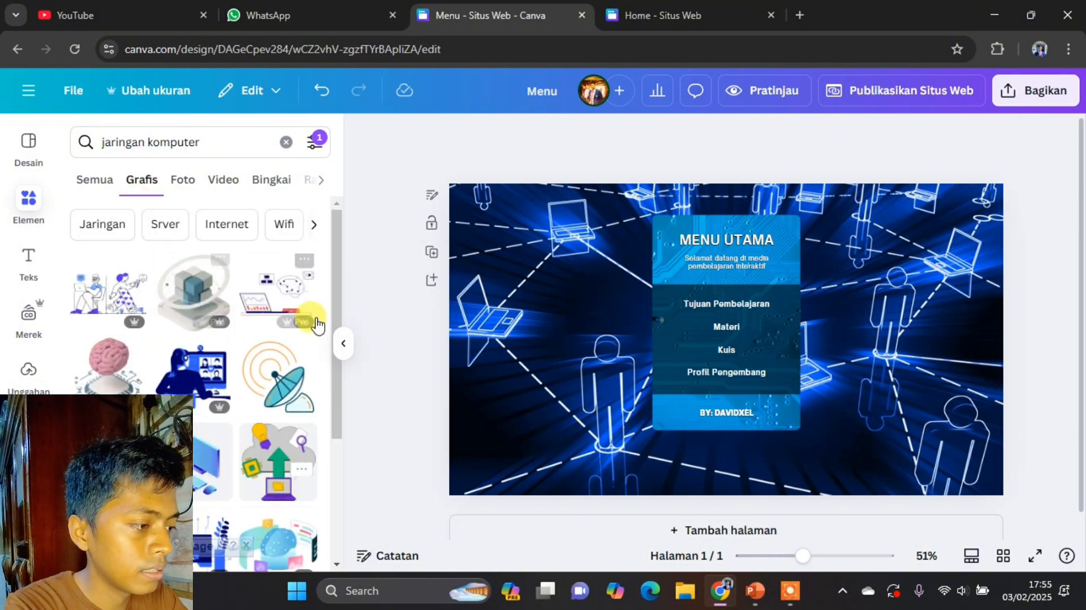
- Place the animated white arrow-pointer graphic on the page and reduce it beside the menu panel's lower part
scroll(266, 325, down, 3)
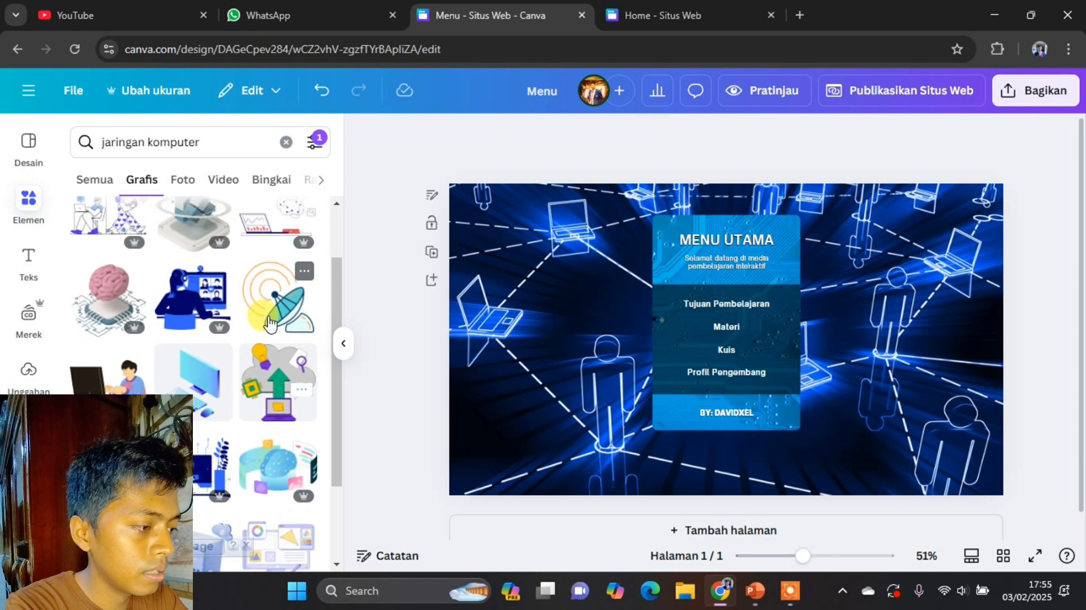
scroll(269, 325, down, 1)
scroll(270, 324, down, 2)
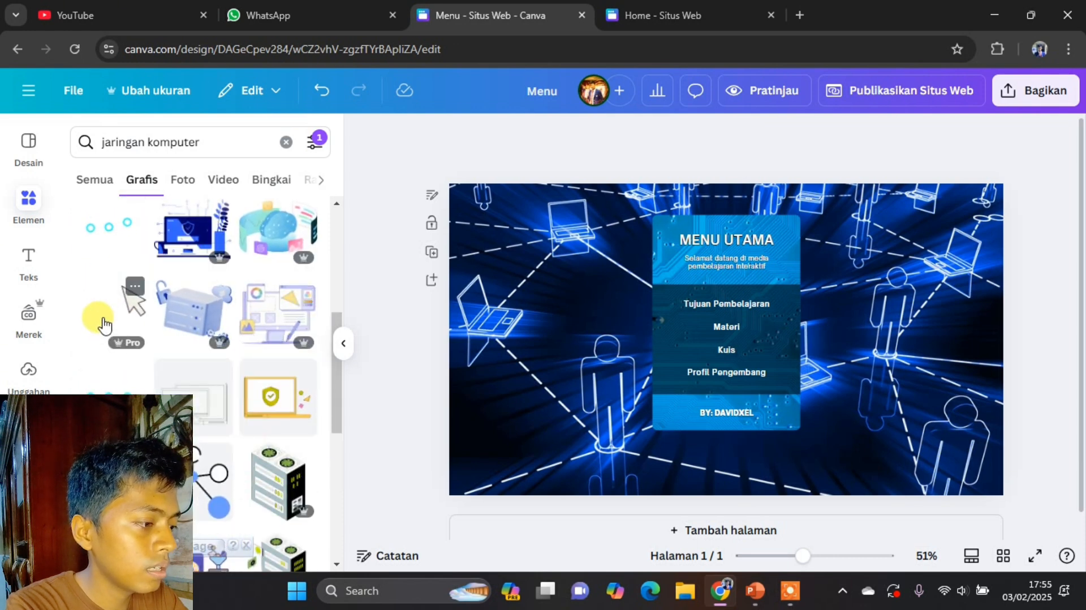
drag(114, 326, 820, 321)
drag(900, 341, 782, 305)
drag(1018, 457, 762, 312)
drag(684, 275, 784, 390)
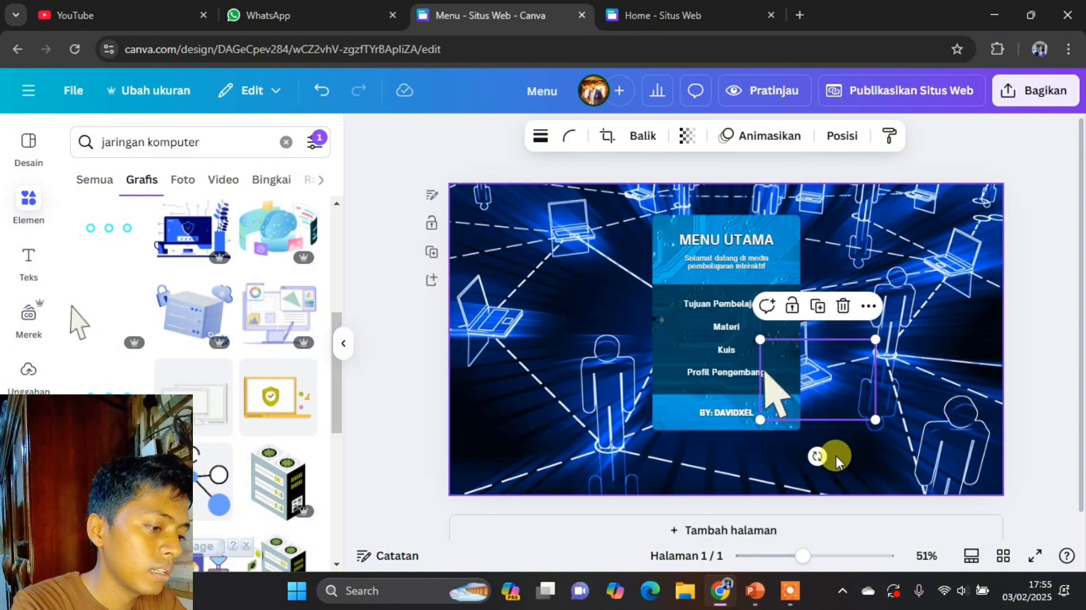
- Tilt and shrink the arrow-pointer graphic at the blue panel's lower-right corner and check it in the preview
drag(819, 452, 771, 442)
drag(847, 436, 797, 418)
click(1028, 351)
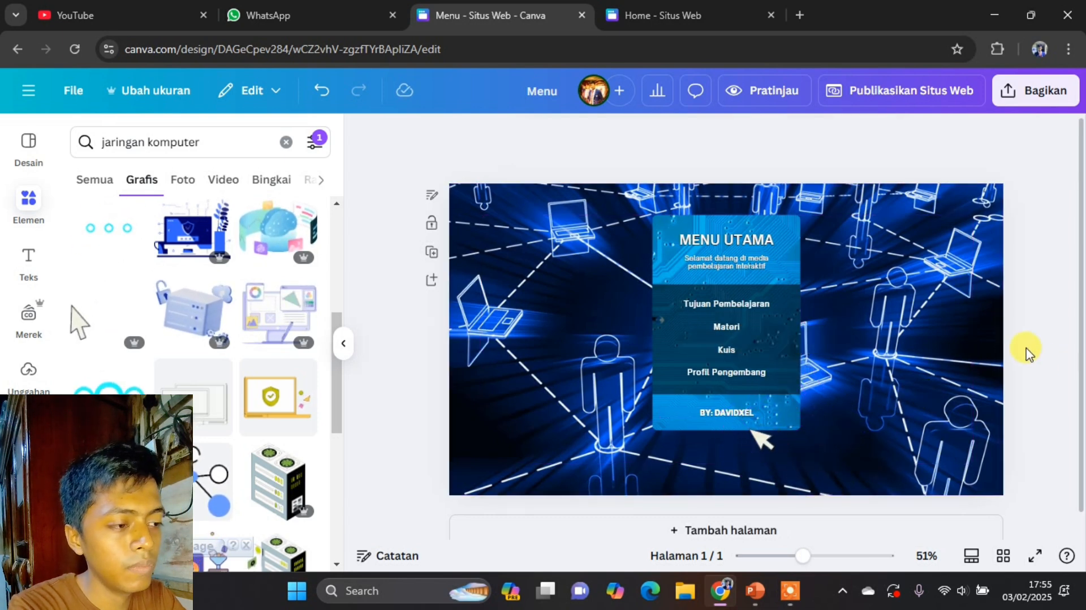
click(778, 94)
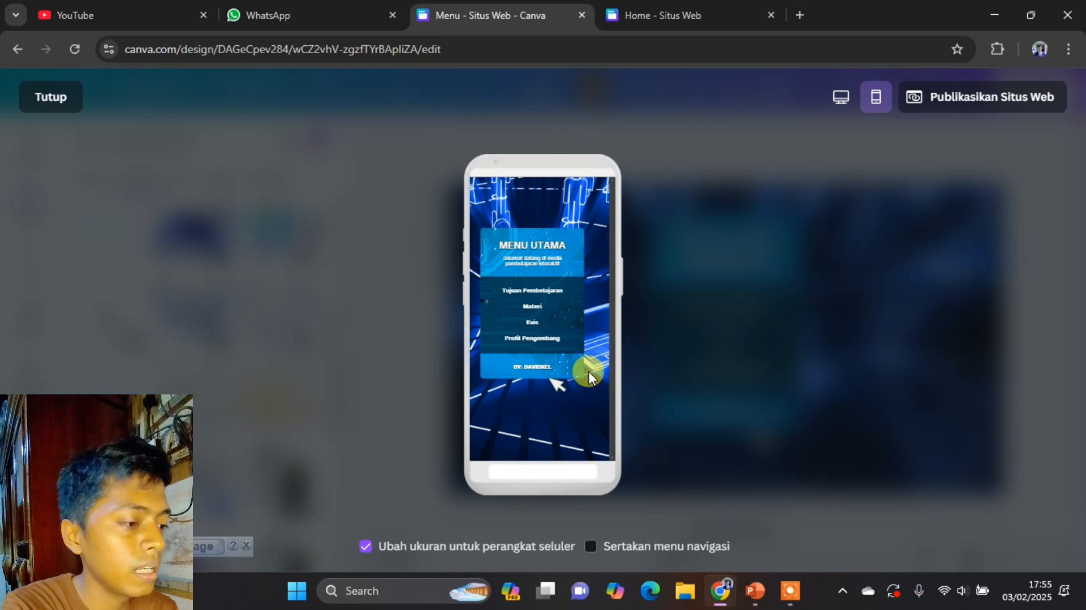
click(51, 98)
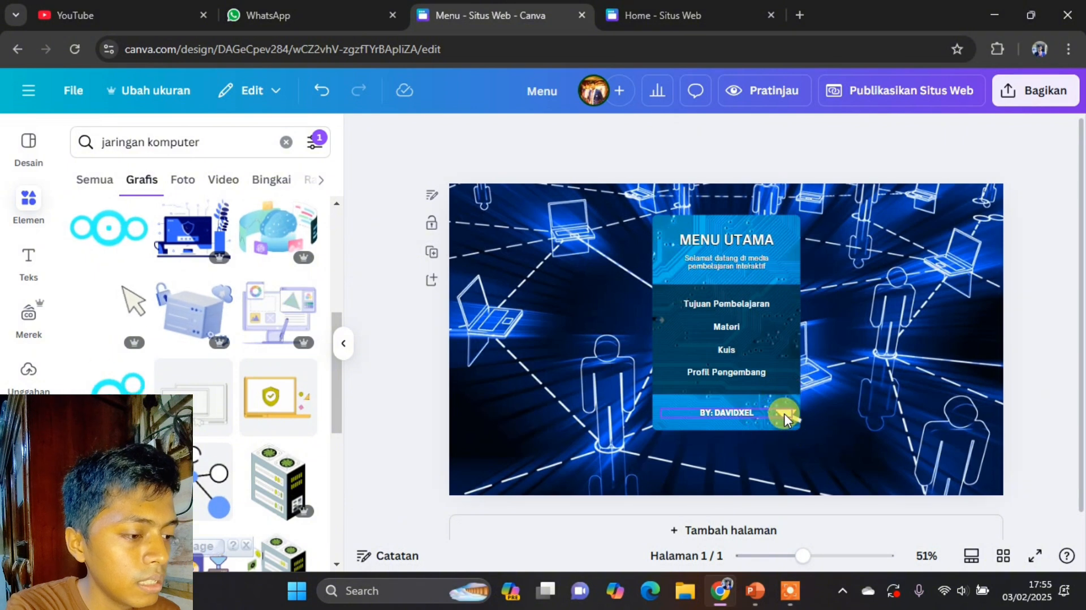
- Move the arrow pointer under the credit text, rotate it to point upward, and check it in the preview
click(784, 413)
click(787, 433)
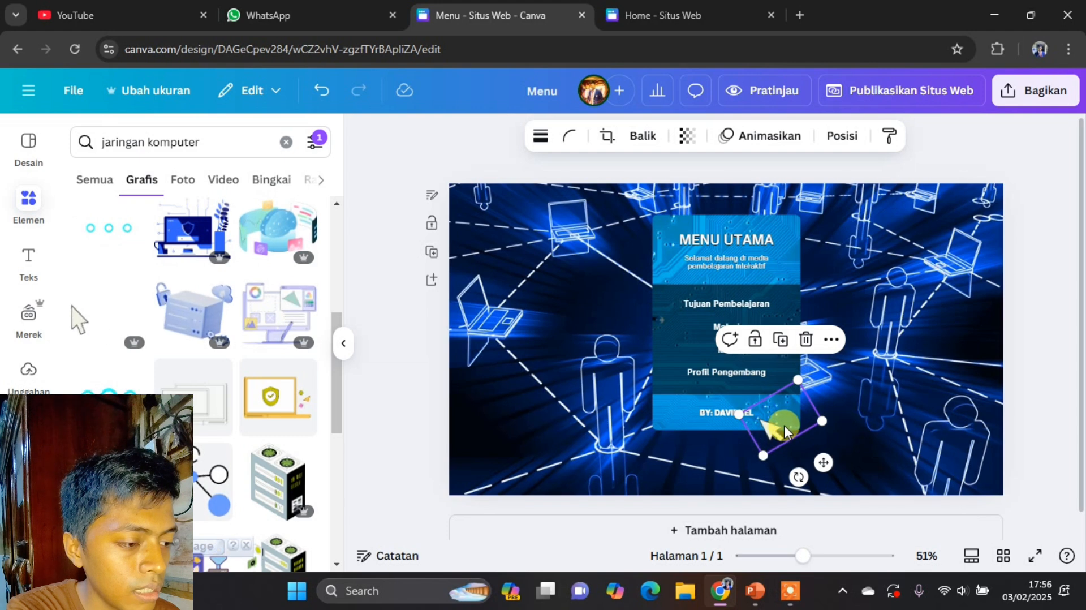
drag(785, 425, 743, 440)
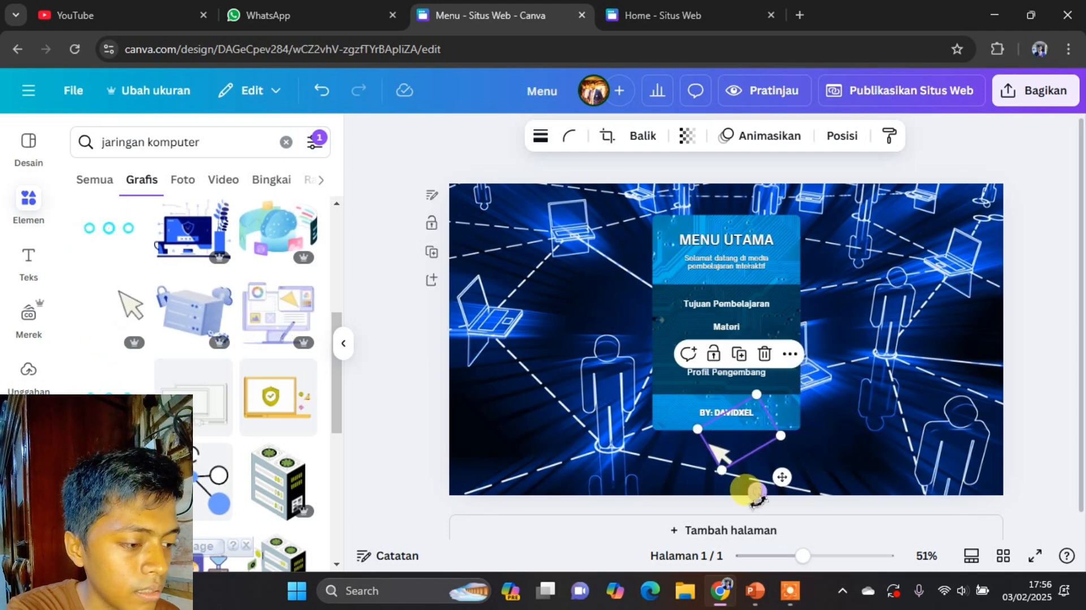
drag(757, 497, 716, 493)
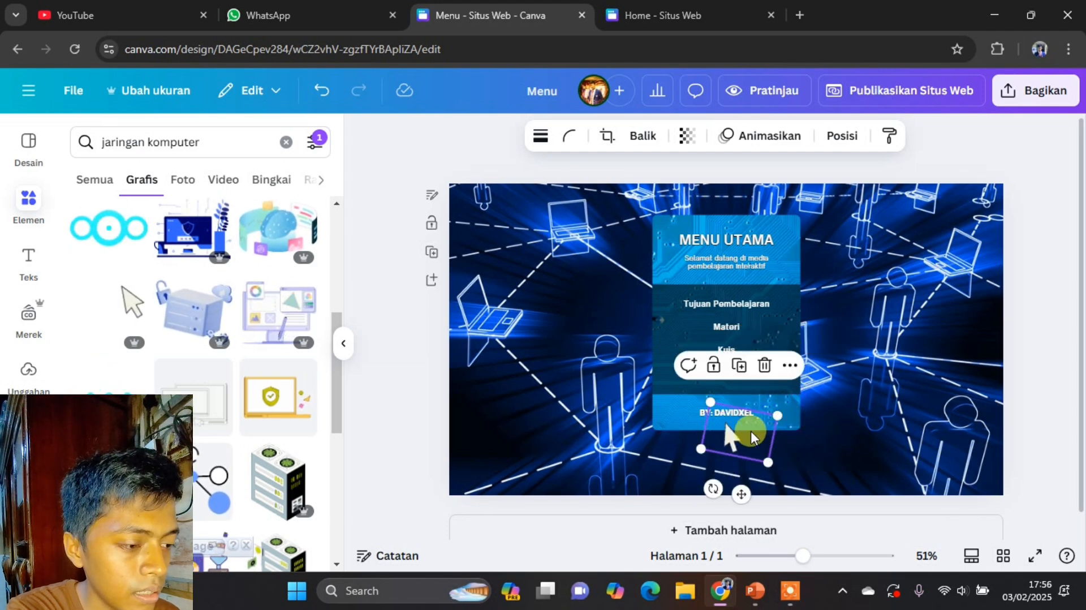
mouse_move(728, 433)
mouse_down()
mouse_move(745, 436)
mouse_move(739, 430)
mouse_up()
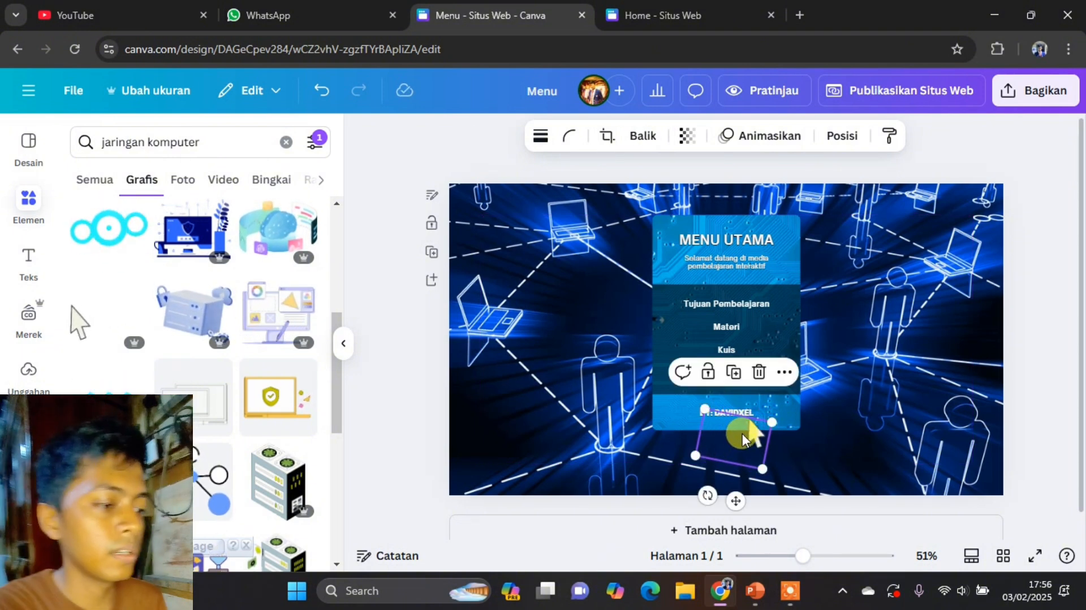
click(901, 426)
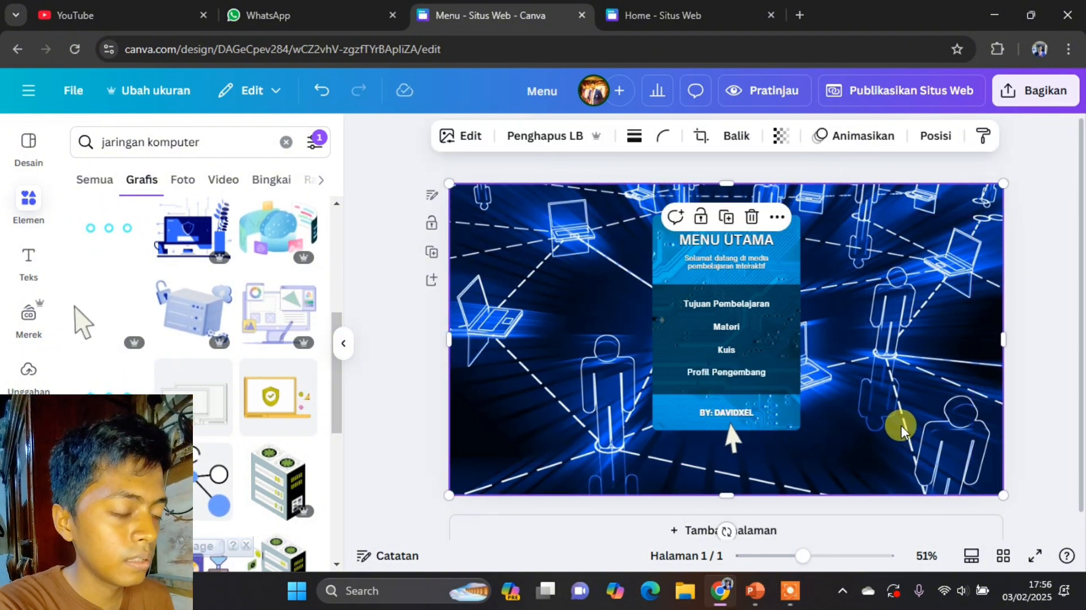
click(761, 89)
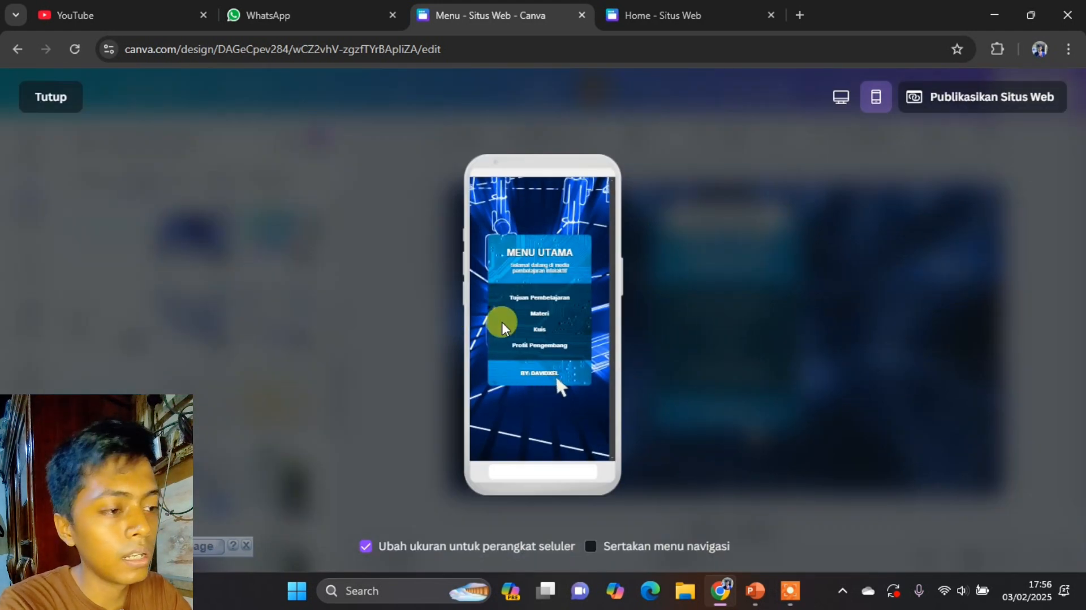
click(36, 97)
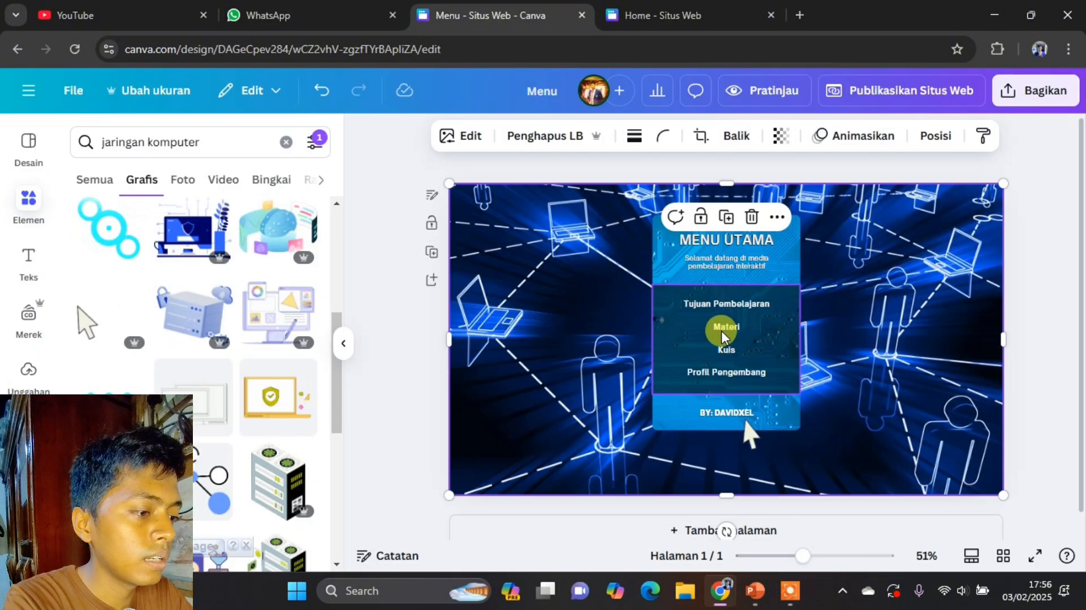
- Deselect the background photo and clear the element search
click(1052, 370)
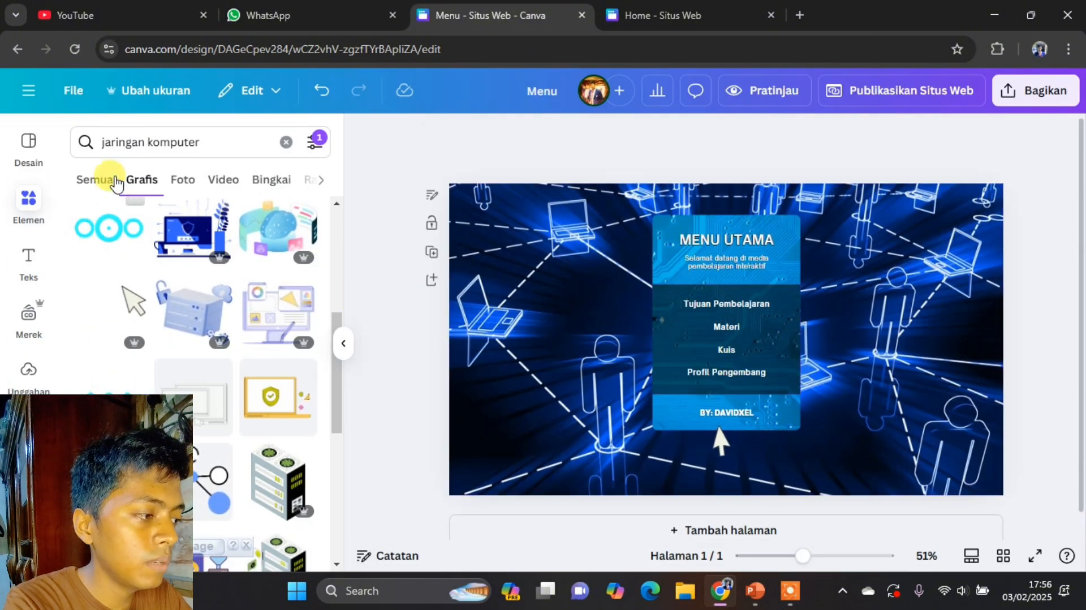
click(97, 186)
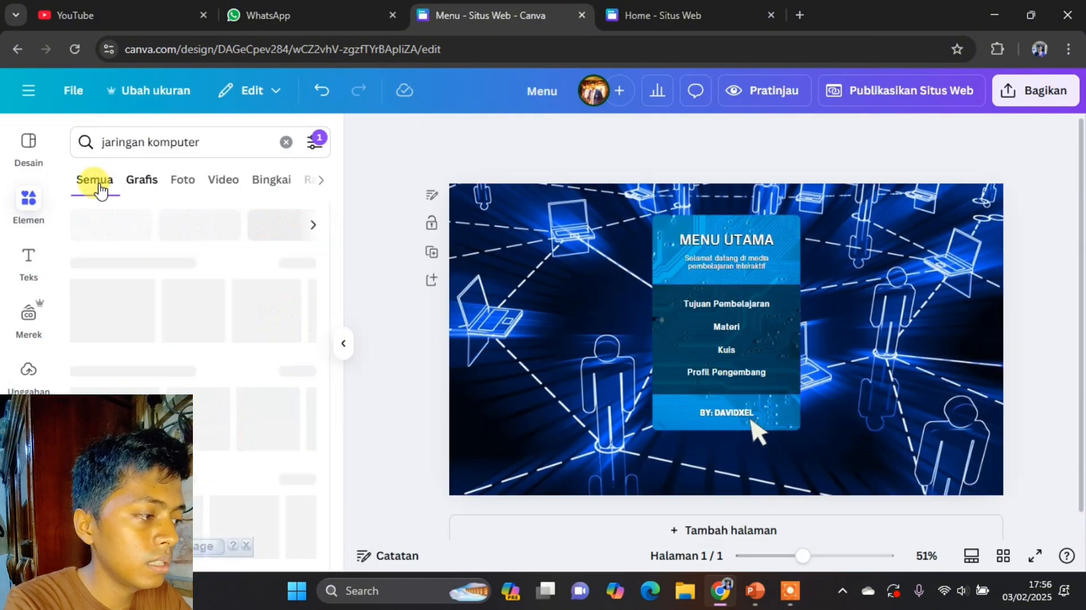
click(286, 143)
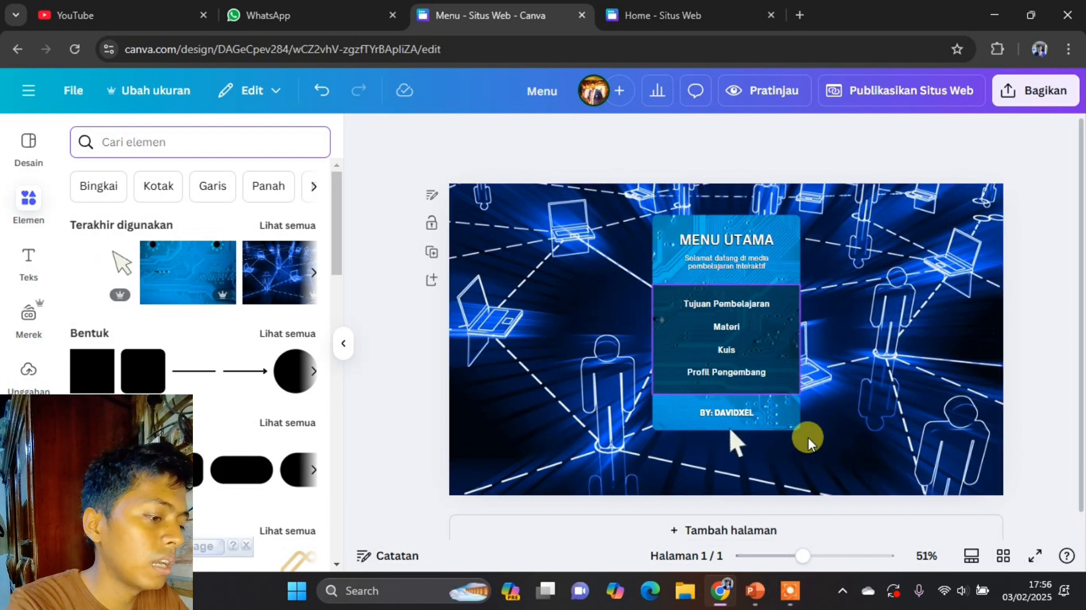
- Review the site-structure diagram in PowerPoint and the Home design in the browser, returning to the Menu design
click(752, 576)
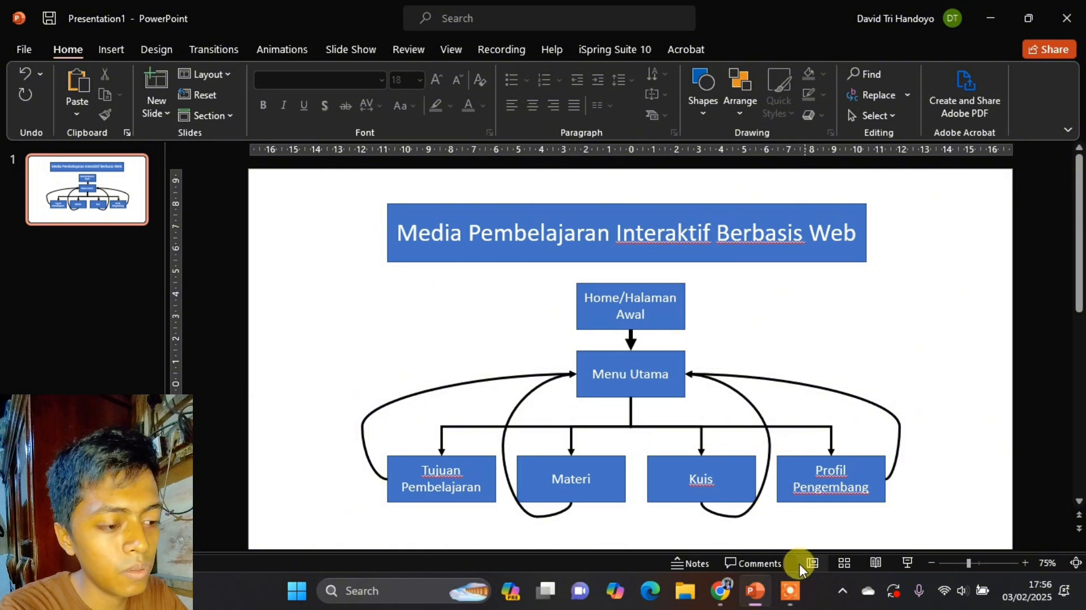
mouse_move(730, 599)
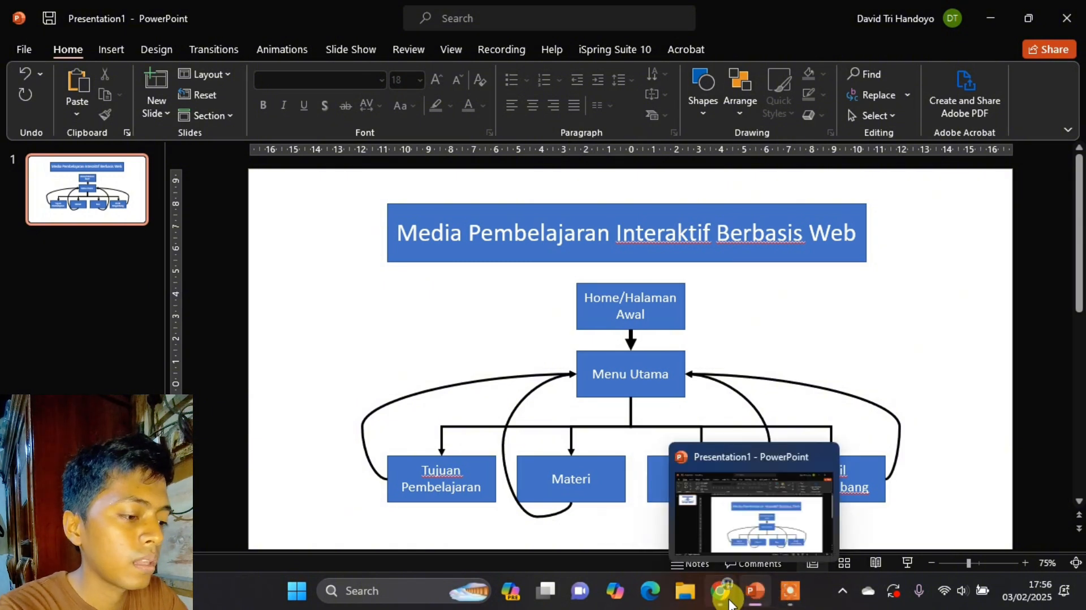
click(724, 592)
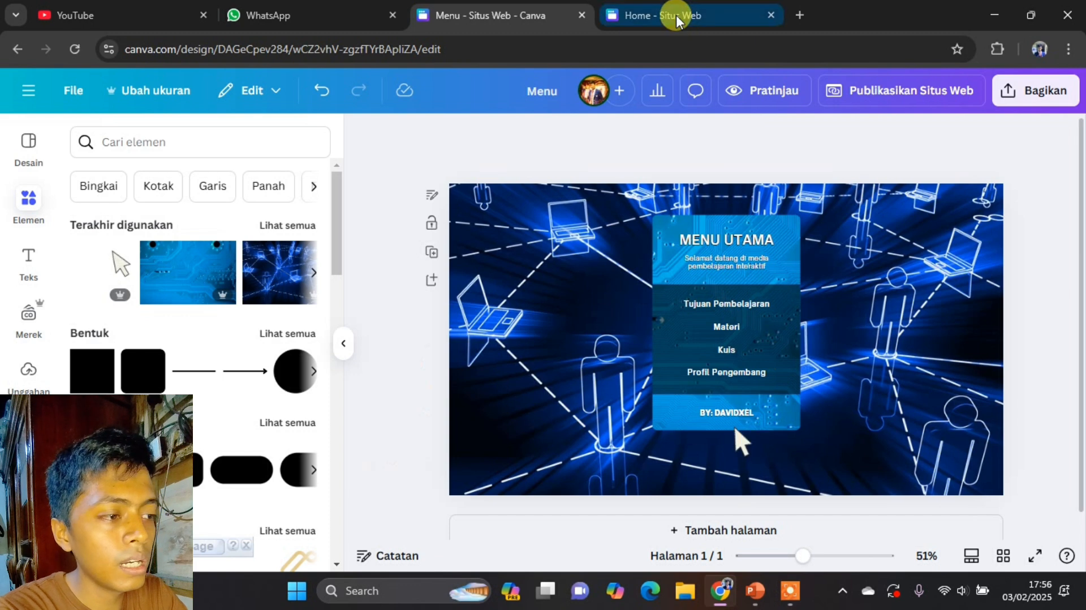
click(651, 16)
click(527, 14)
click(696, 19)
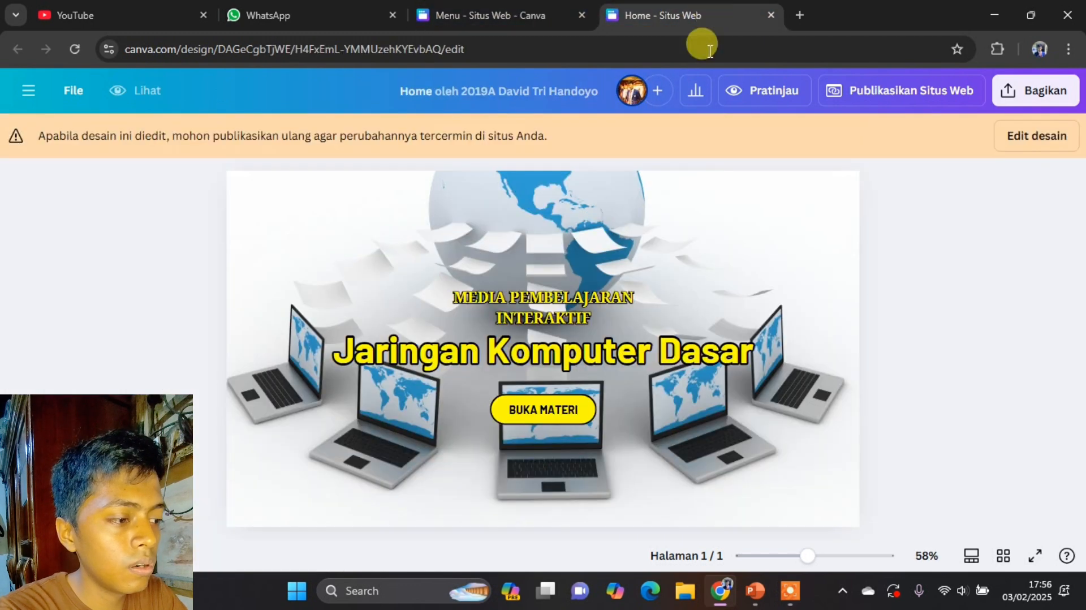
click(527, 13)
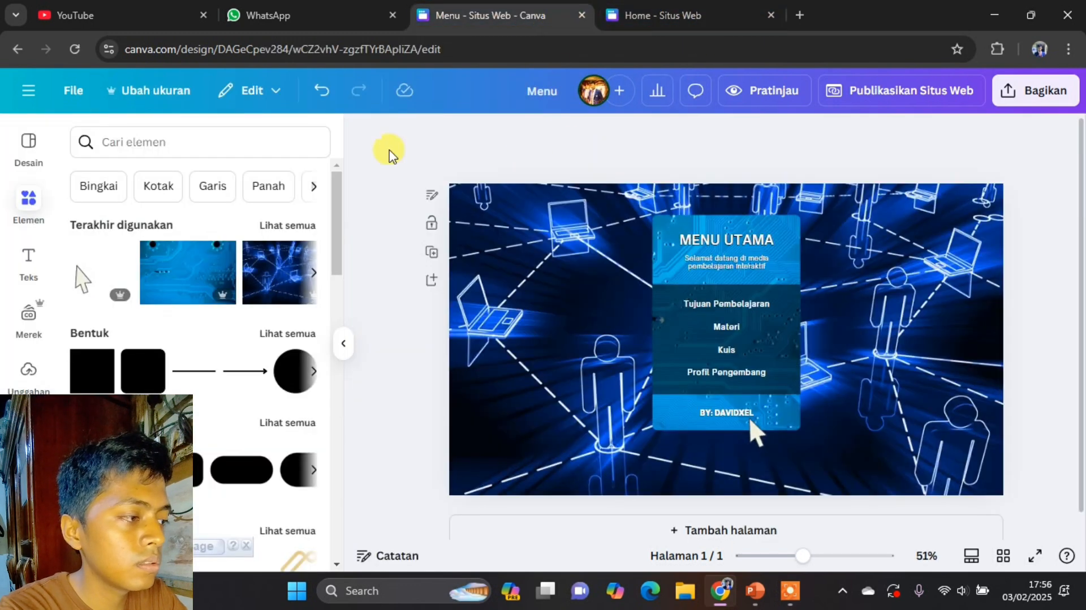
- Examine the Menu site's publishing options and its editable URL path, closing them without publishing
click(885, 93)
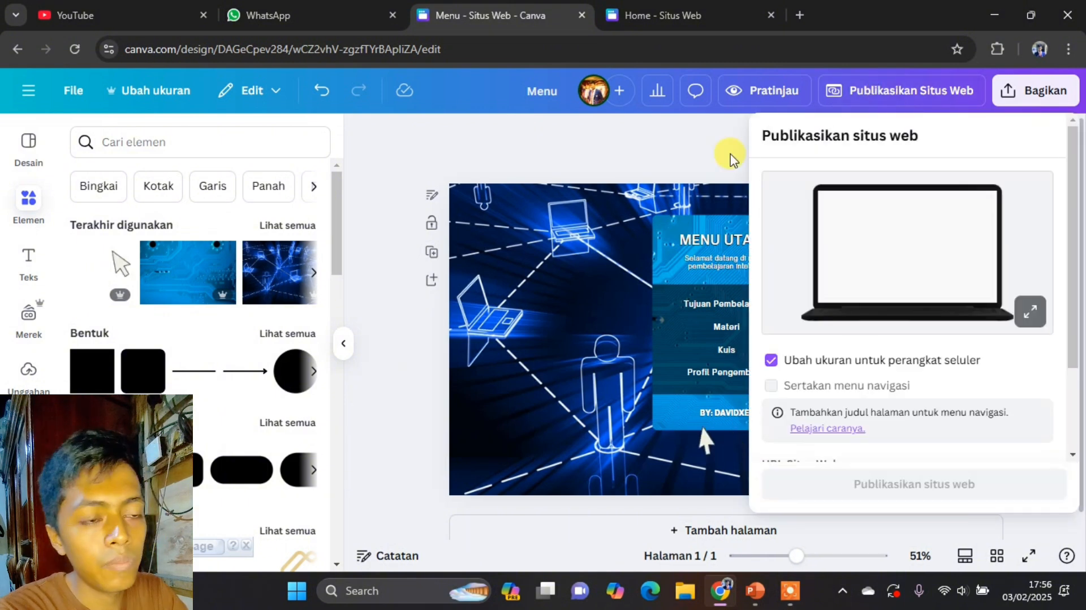
scroll(926, 362, down, 2)
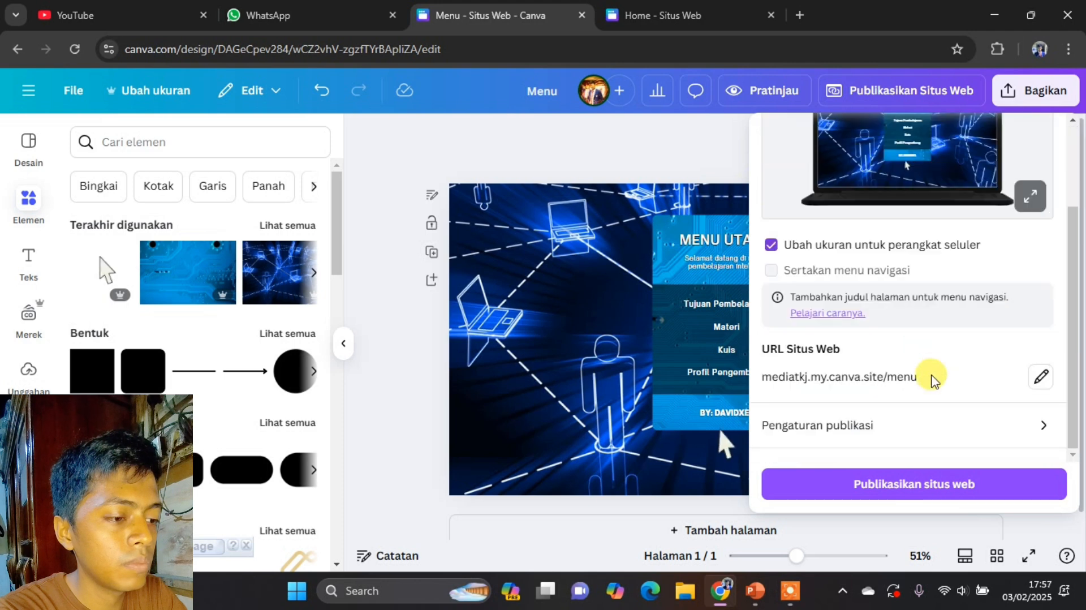
click(1043, 378)
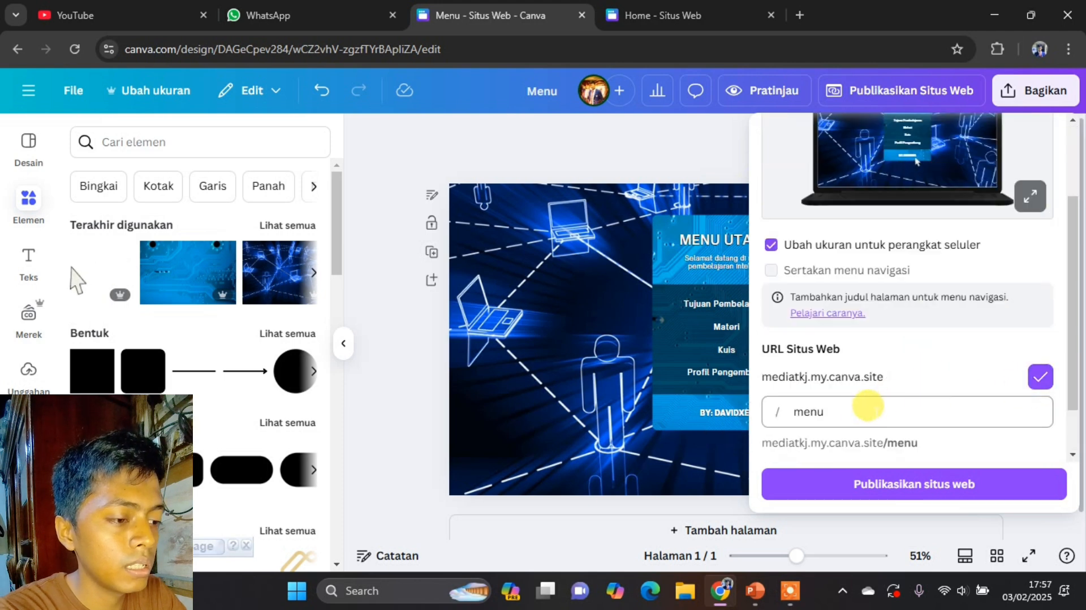
drag(872, 409, 792, 411)
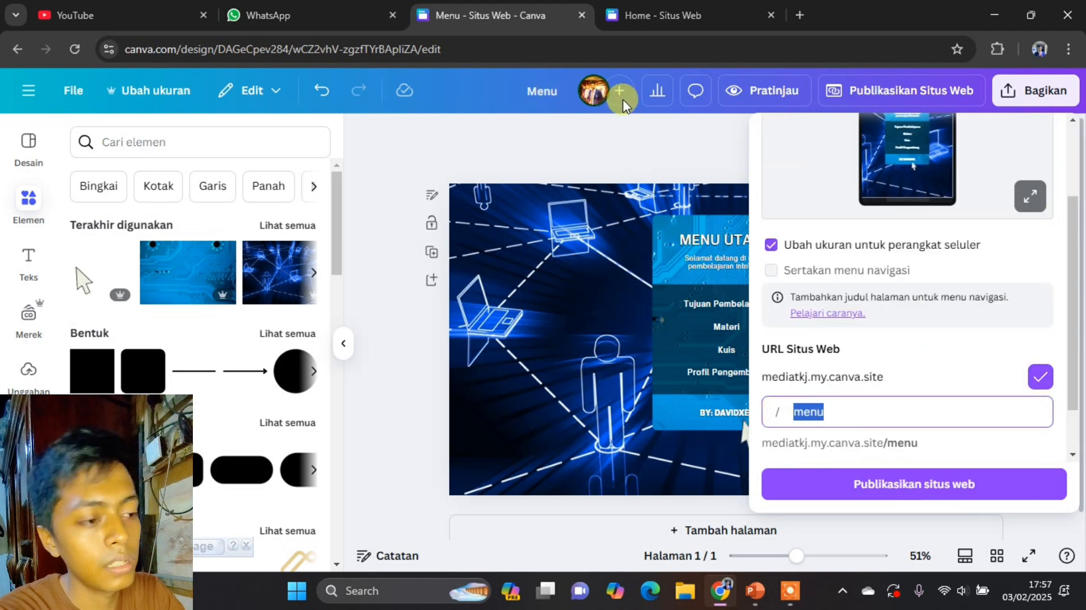
click(725, 151)
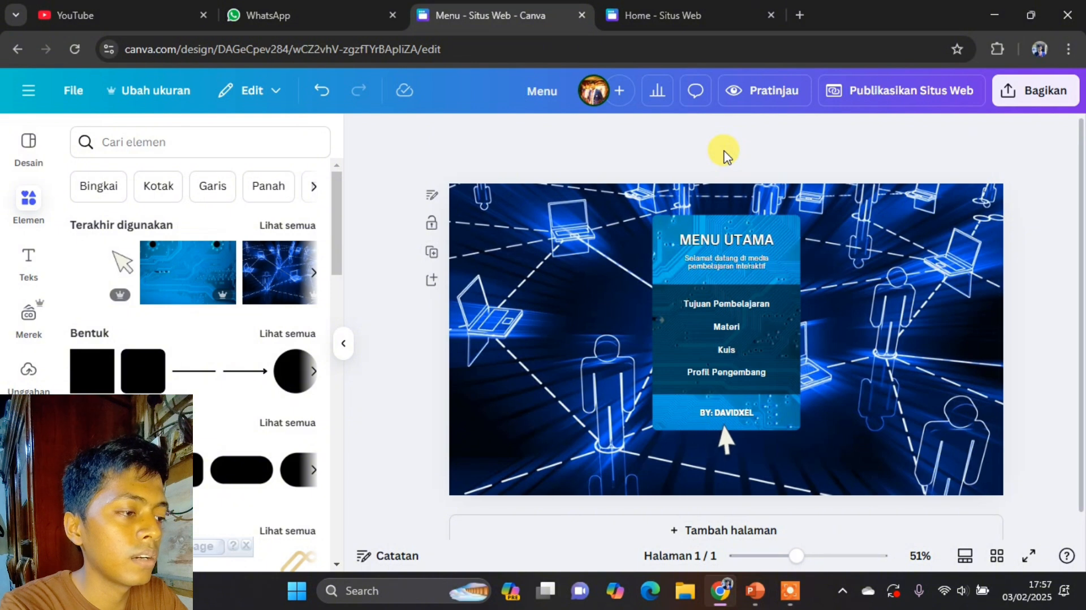